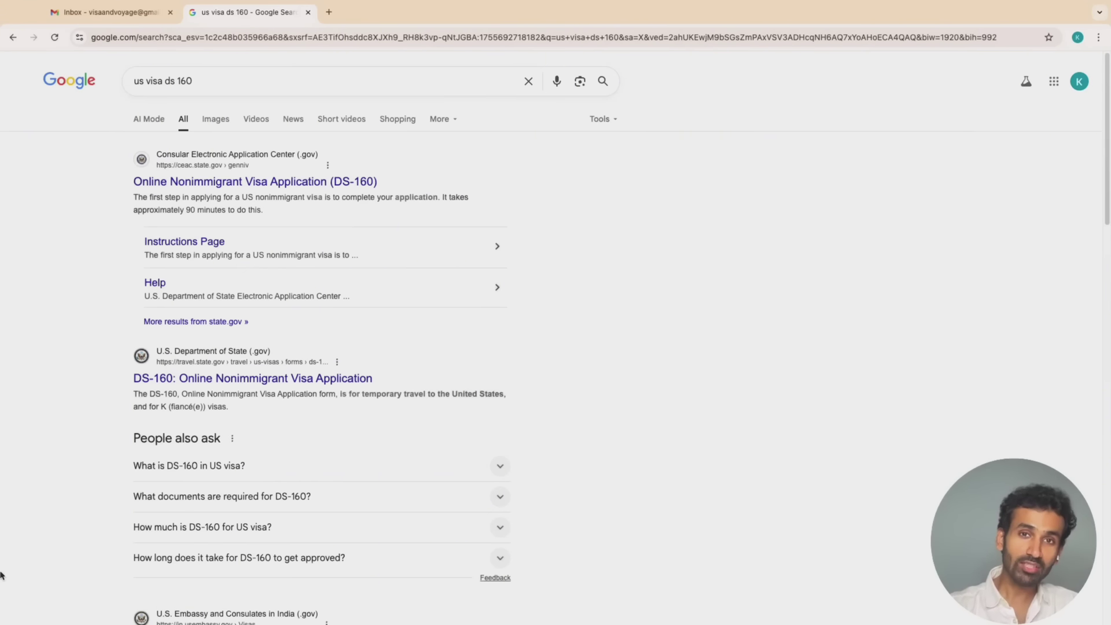
Open the official 'Online Nonimmigrant Visa Application (DS-160)' result from the Google search
left_click(360, 82)
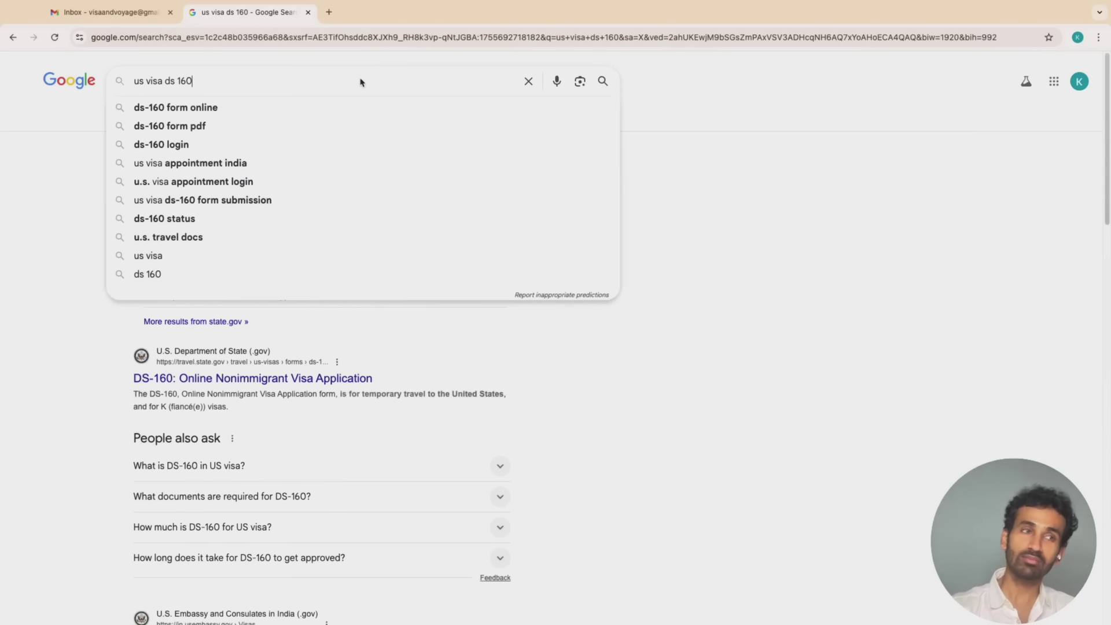
left_click(64, 262)
left_click(214, 184)
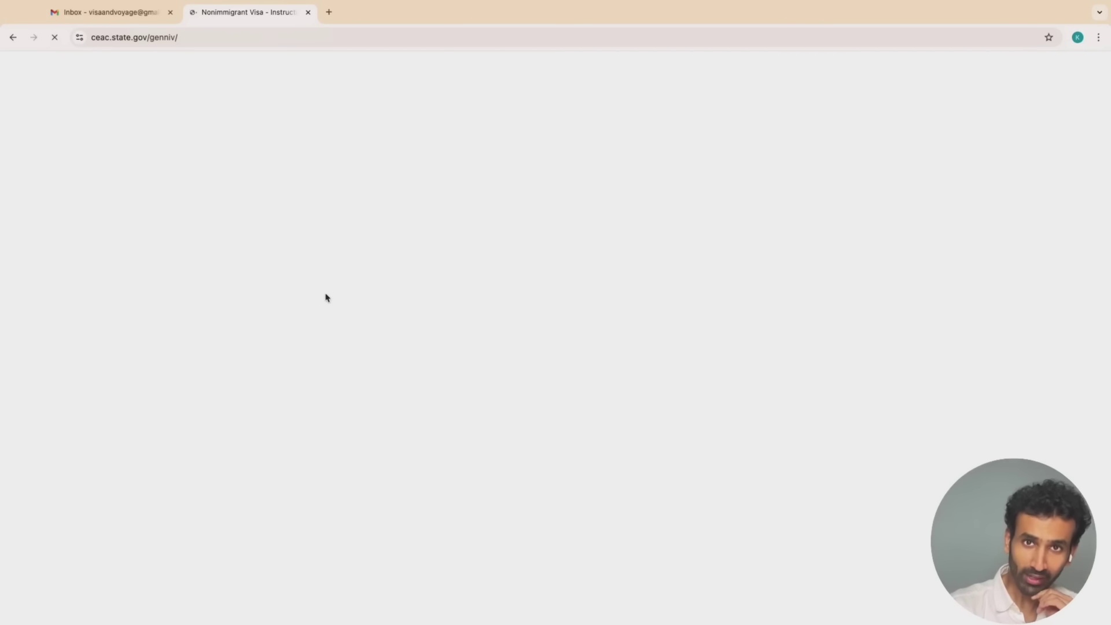
Choose INDIA, MUMBAI as the application location and enlarge the page for readability
left_click(269, 234)
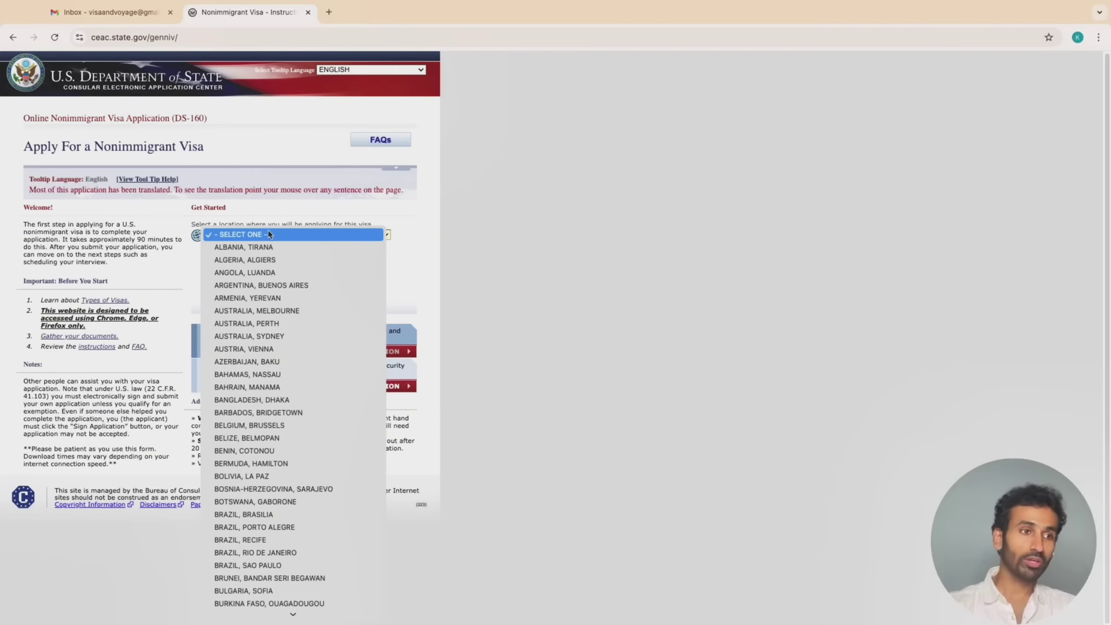
type("india")
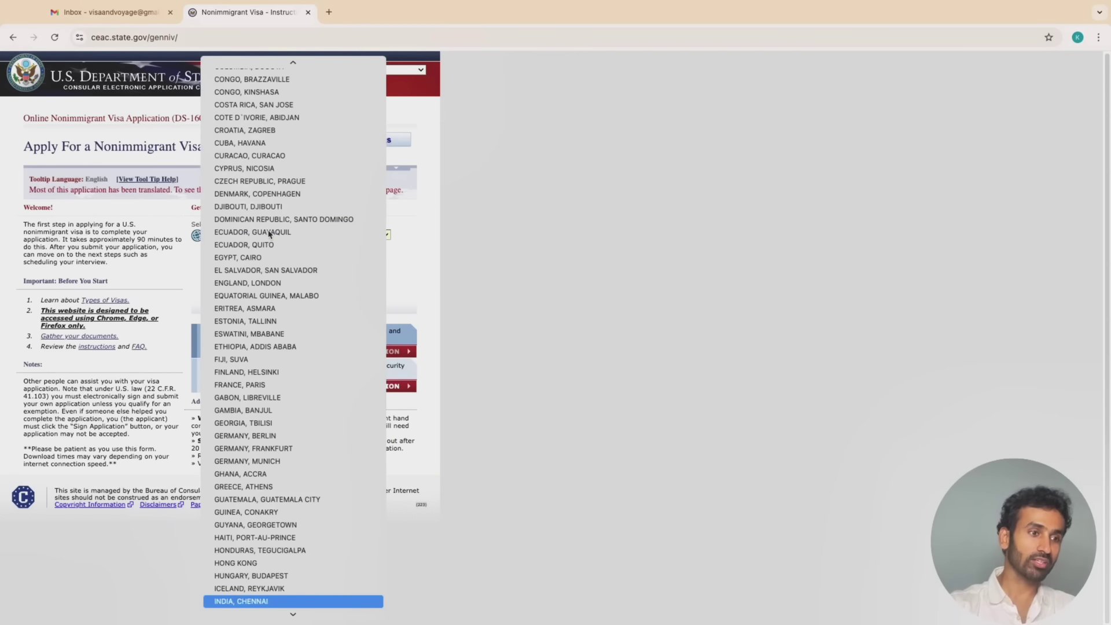
scroll(292, 498, "down", 4)
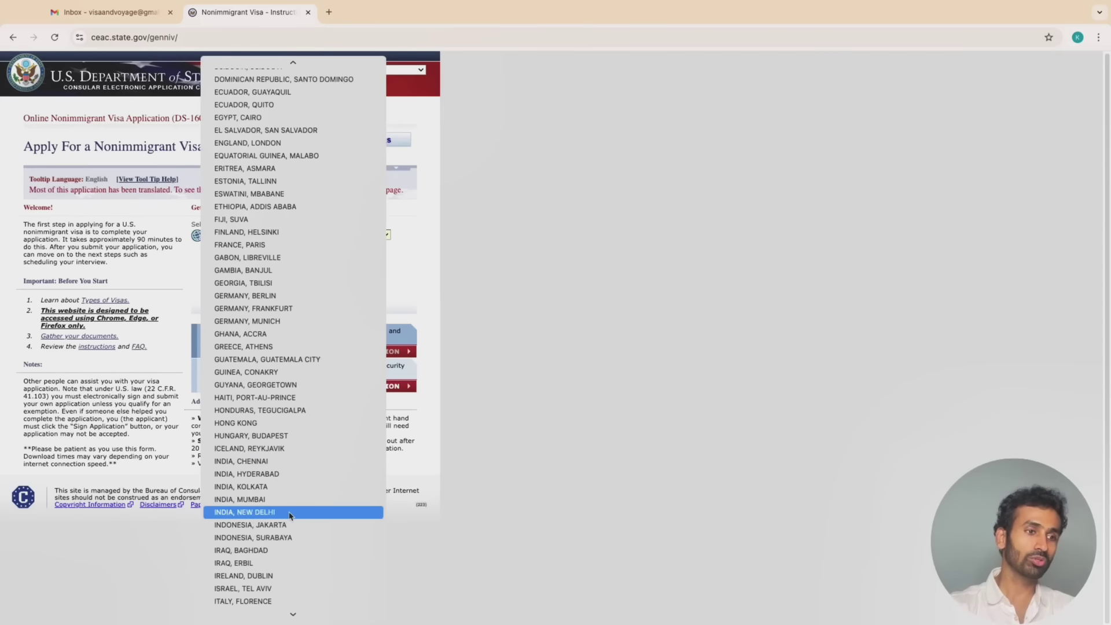
scroll(293, 509, "down", 1)
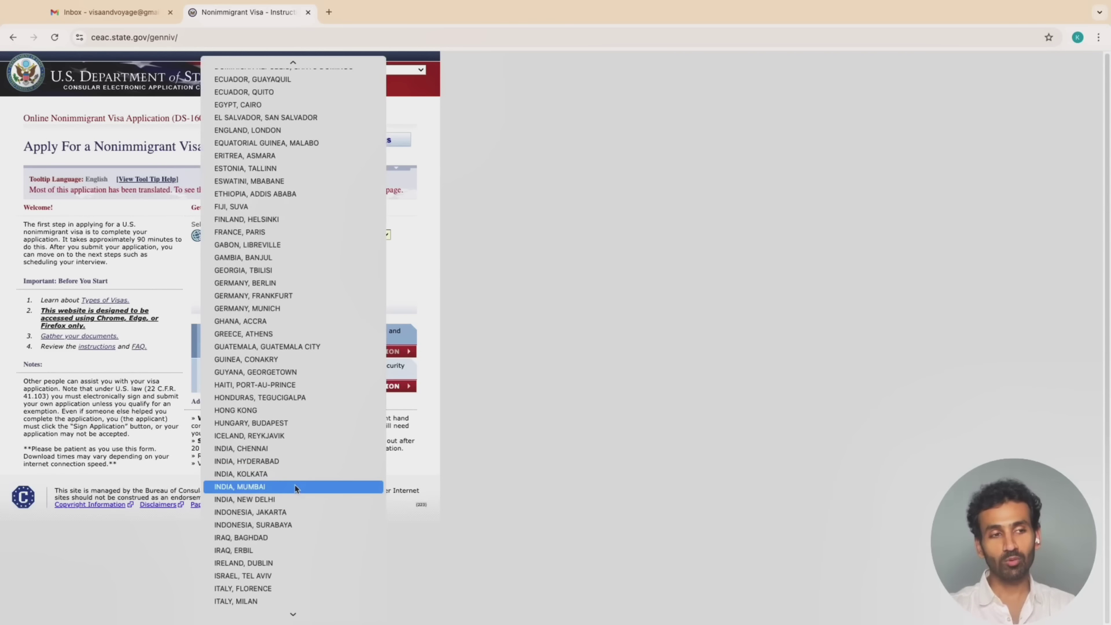
left_click(295, 488)
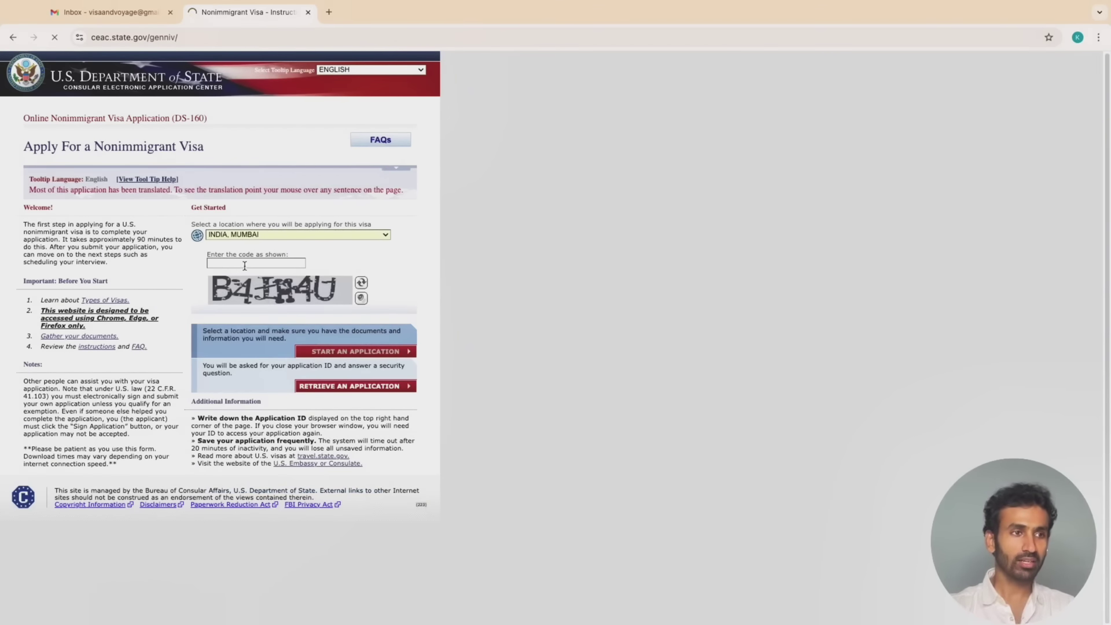
key("super+plus")
key("super+plus")
key("super+plus")
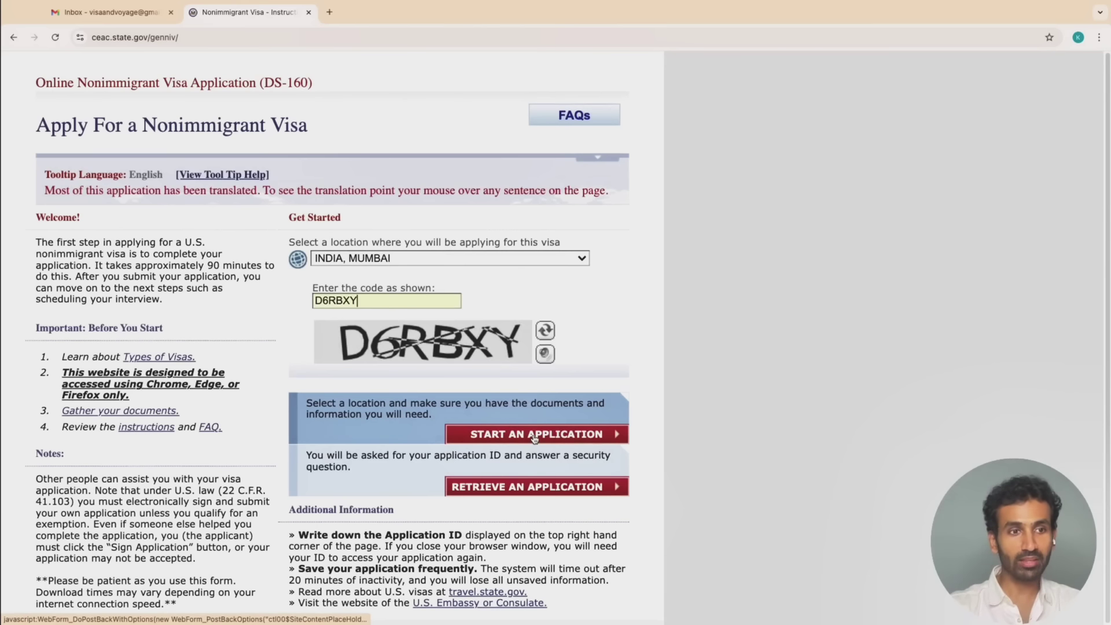
Start a new application and select the newly issued Application ID to copy it
left_click(534, 438)
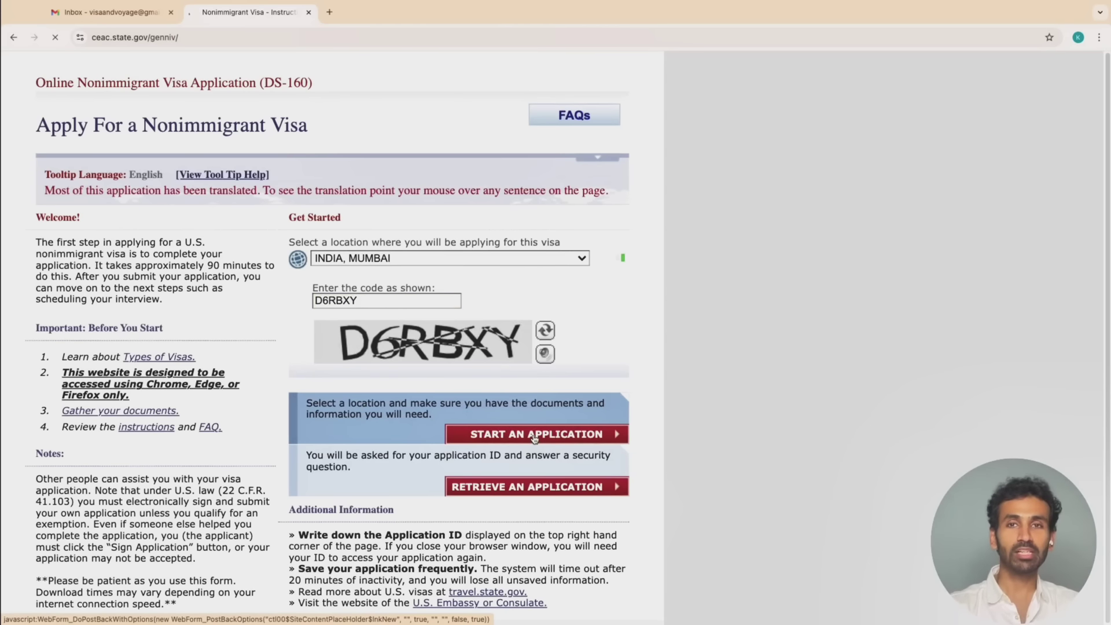
scroll(243, 422, "down", 2)
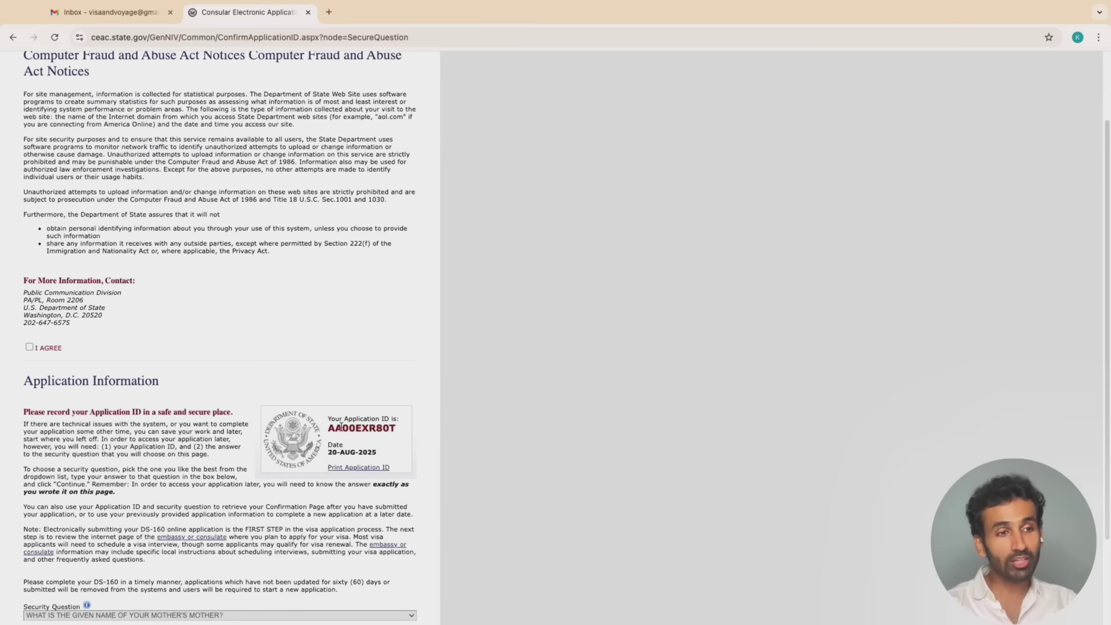
left_click_drag(328, 428, 375, 450)
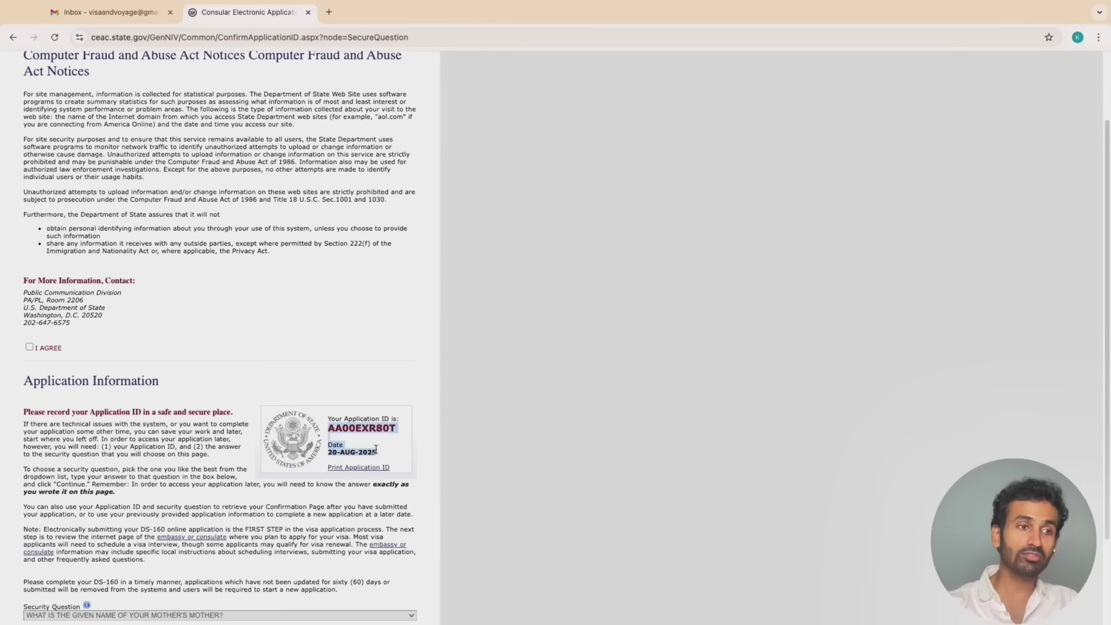
scroll(344, 443, "up", 5)
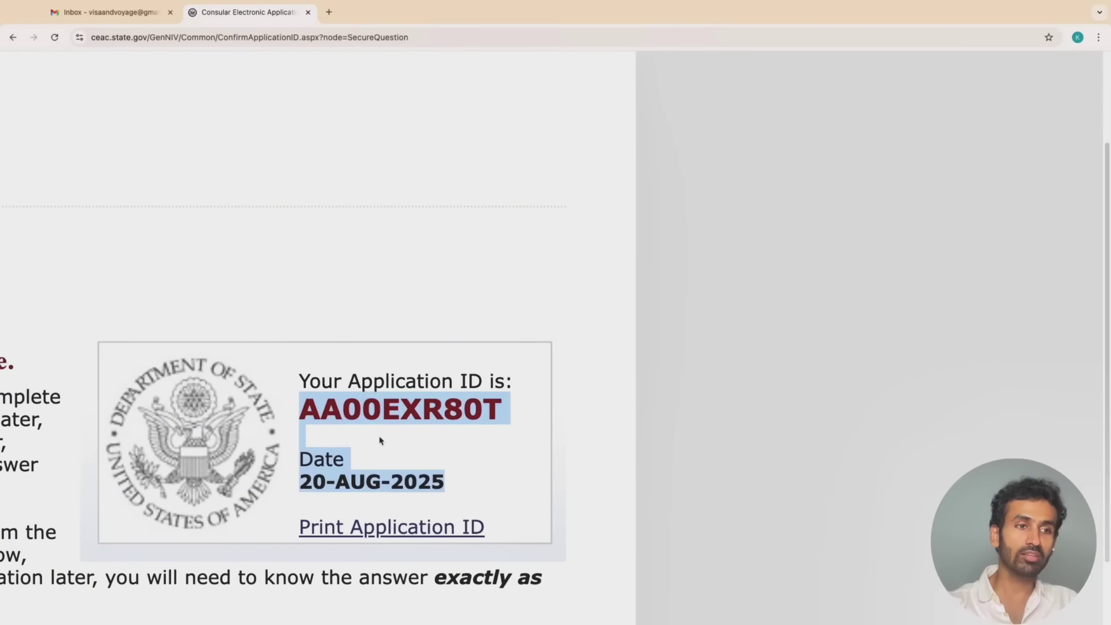
left_click(414, 441)
scroll(415, 442, "left", 8)
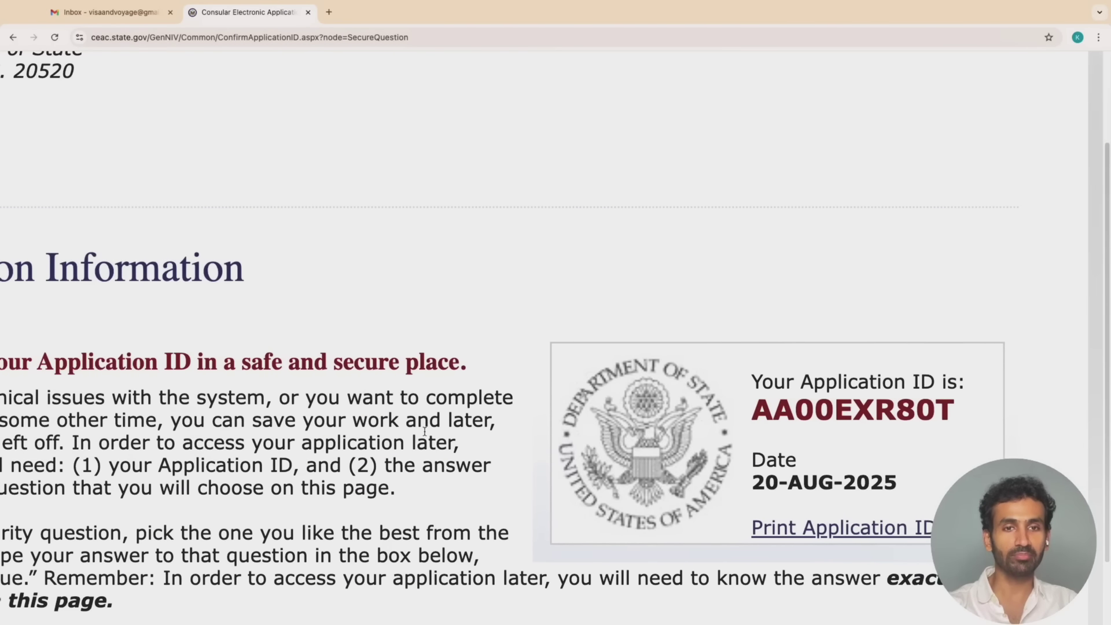
left_click_drag(753, 408, 955, 420)
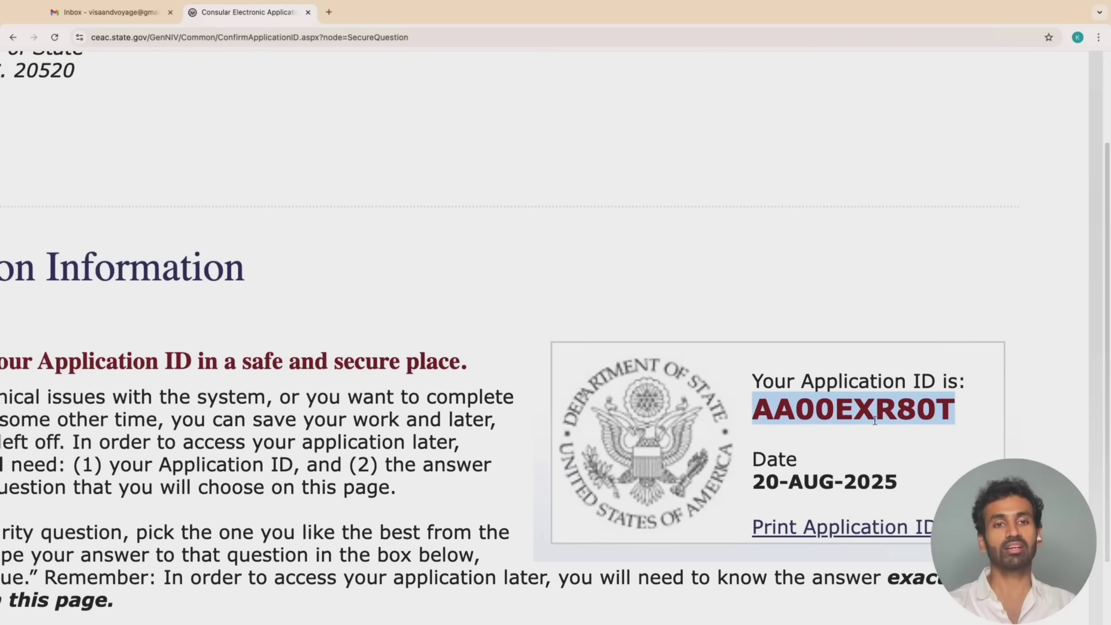
Scroll through the Application Information page to review the security question section
scroll(615, 475, "down", 5)
scroll(616, 475, "down", 2)
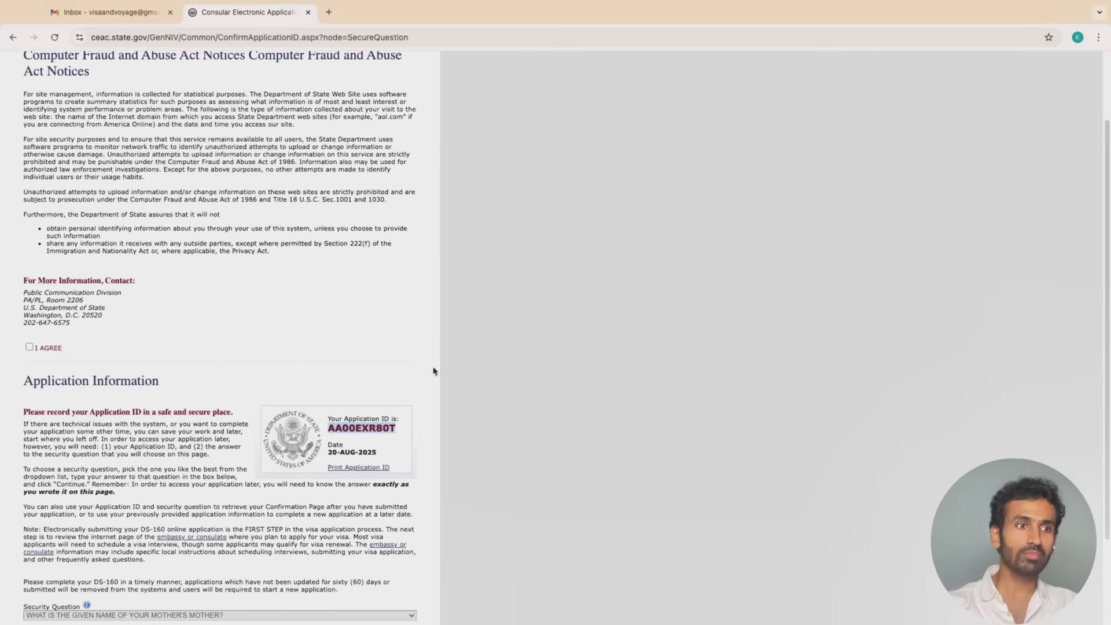
scroll(435, 371, "up", 5)
scroll(435, 371, "left", 6)
scroll(435, 371, "down", 4)
scroll(435, 371, "left", 5)
scroll(435, 371, "down", 2)
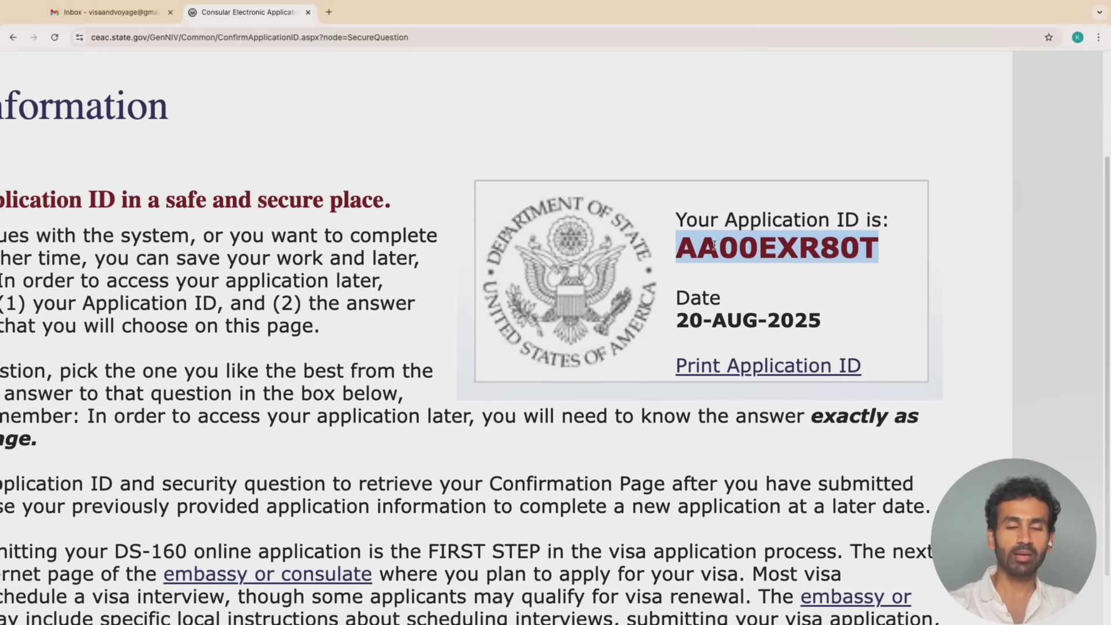
scroll(640, 318, "down", 5)
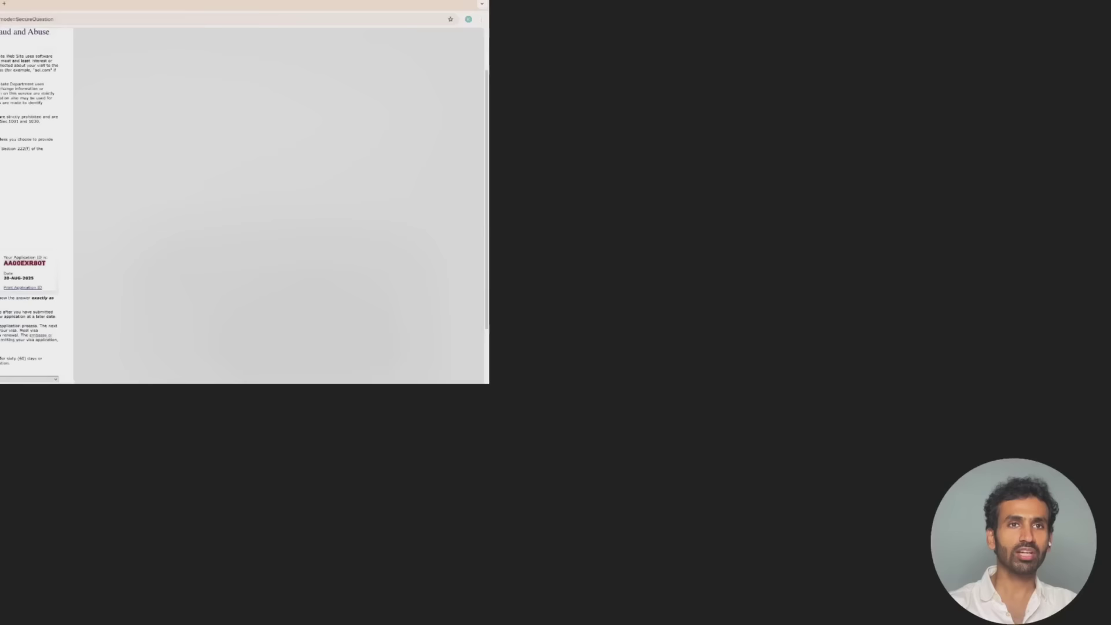
scroll(295, 441, "up", 5)
scroll(295, 441, "left", 5)
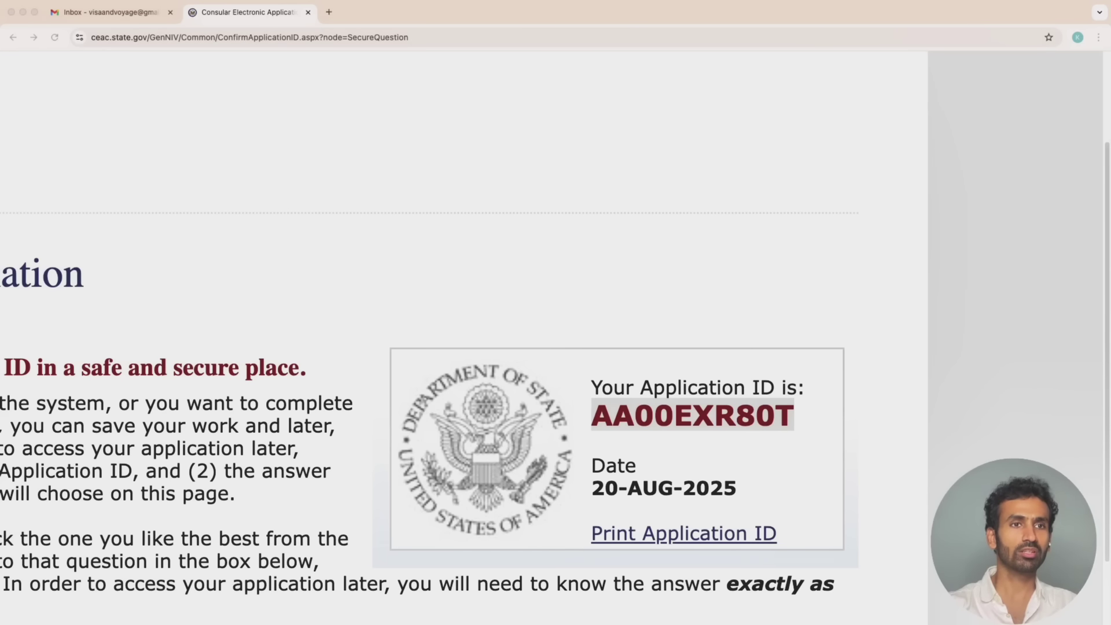
scroll(141, 376, "down", 5)
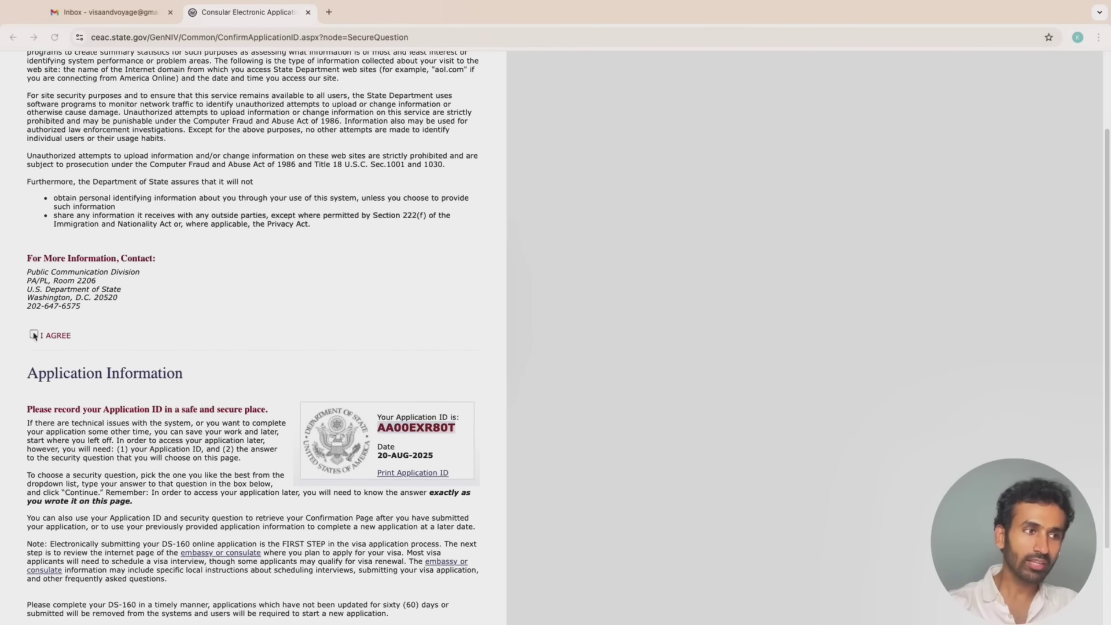
Agree to the fraud and privacy notice on the Application Information page
left_click(33, 335)
scroll(96, 201, "up", 3)
scroll(206, 340, "down", 3)
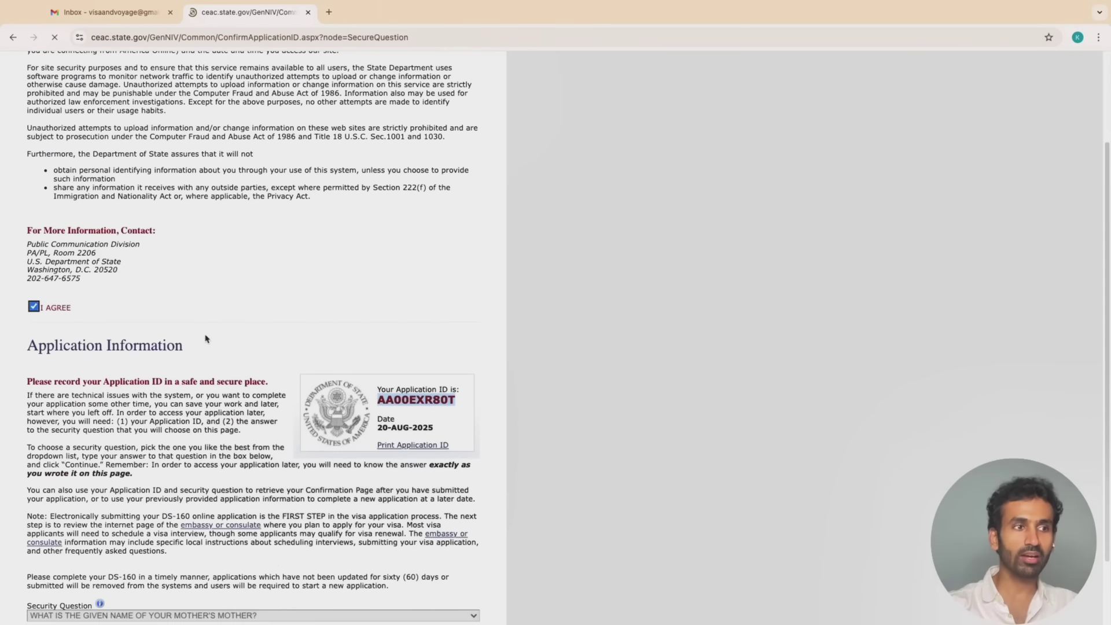
scroll(171, 529, "up", 5)
scroll(171, 528, "down", 5)
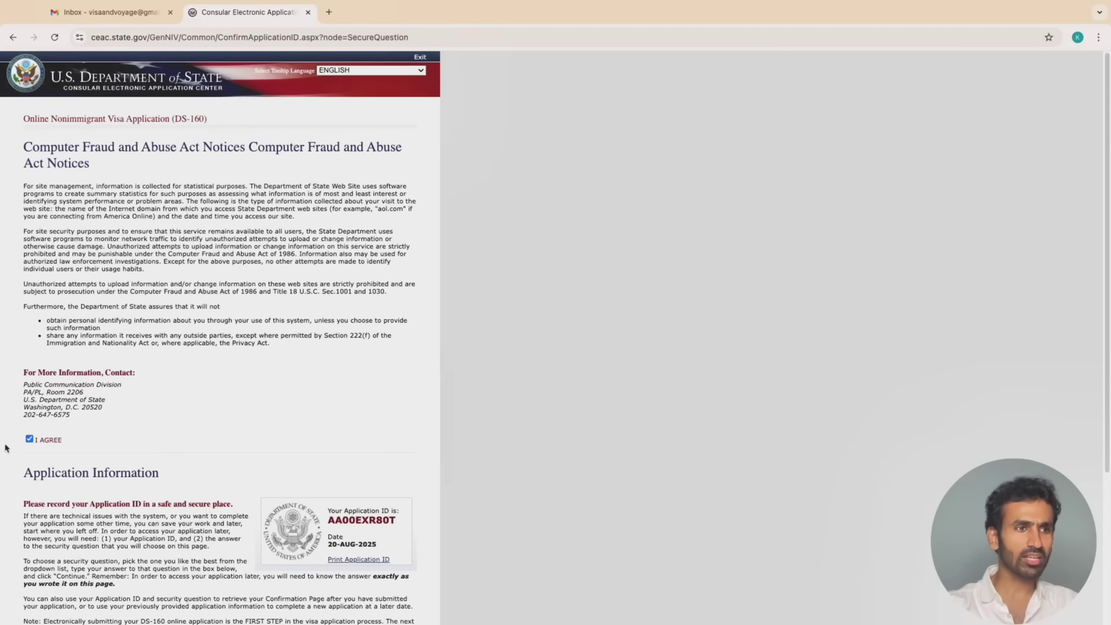
scroll(11, 440, "down", 3)
scroll(17, 463, "down", 2)
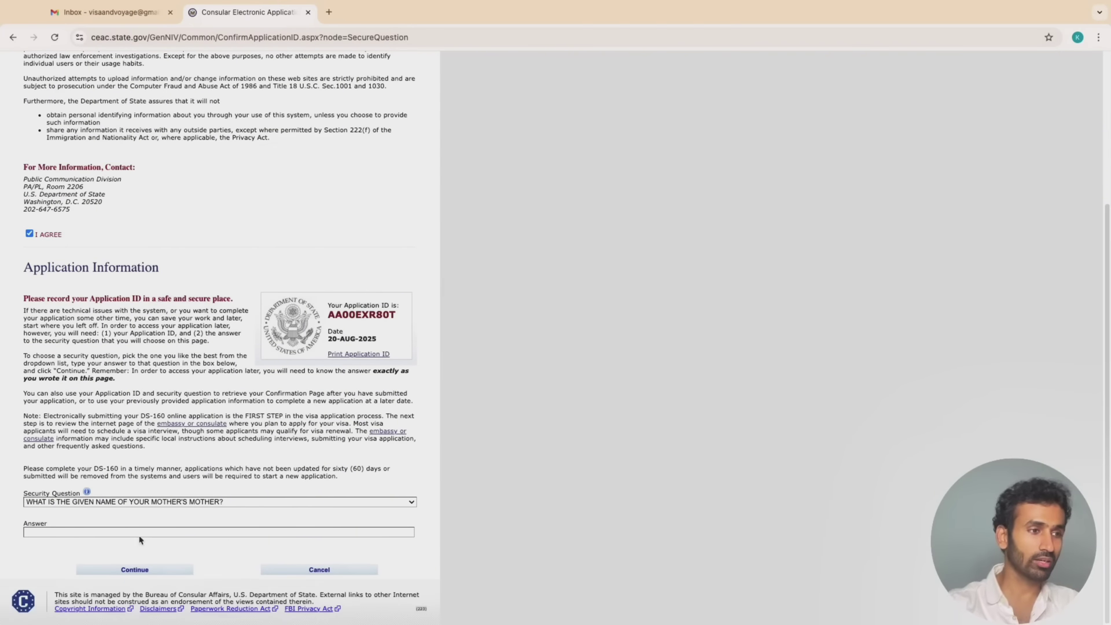
scroll(104, 512, "down", 1)
Keep the current security question and start entering its answer
left_click(122, 503)
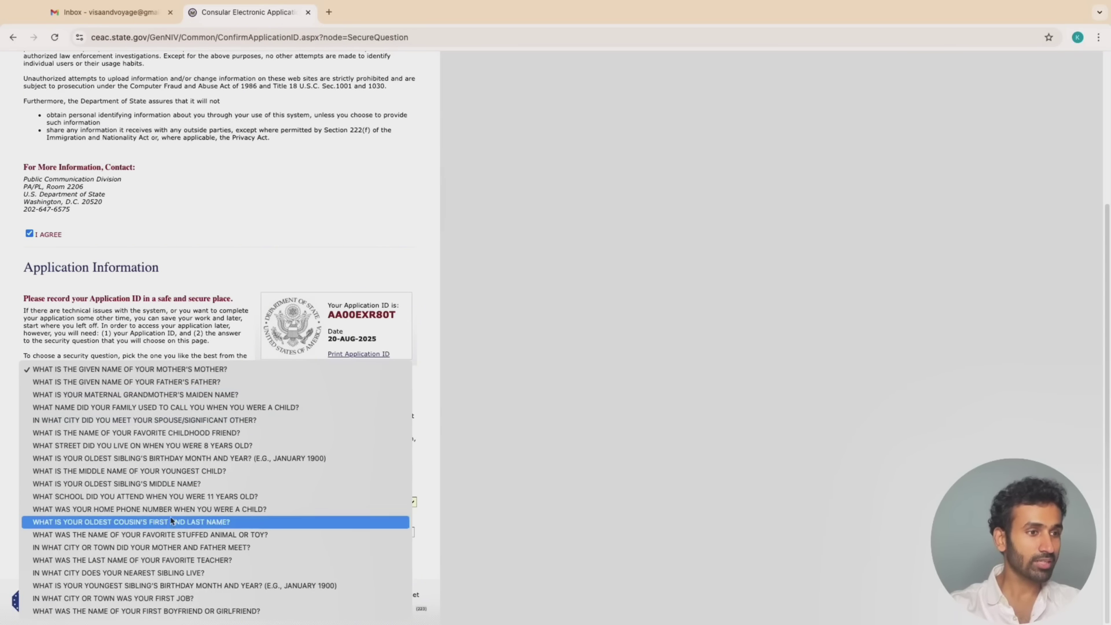
left_click(177, 372)
left_click(172, 534)
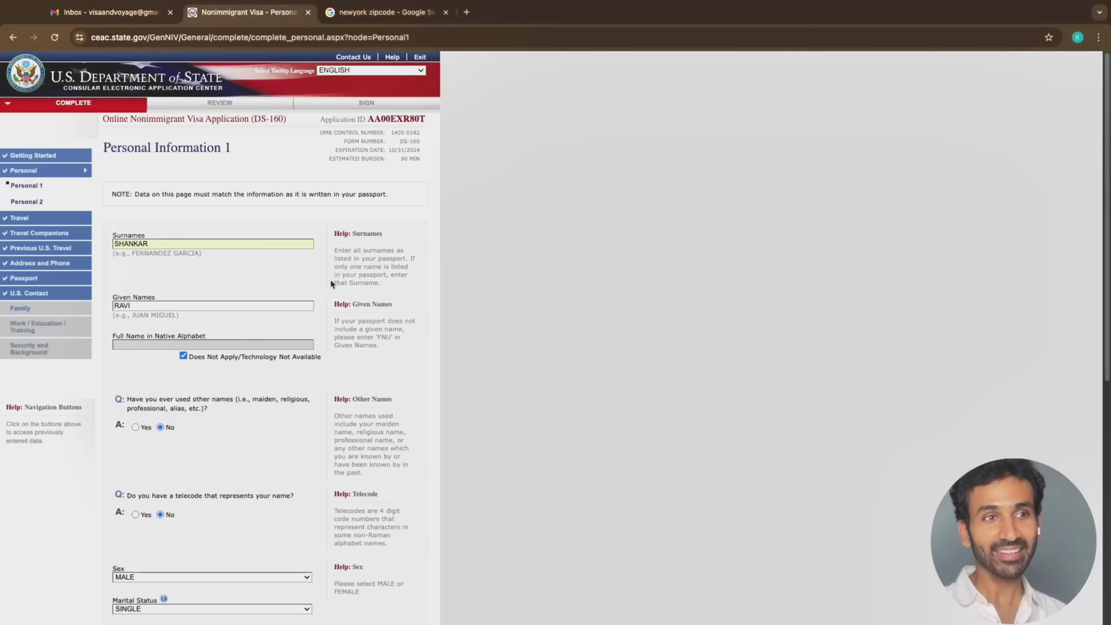
Keep SINGLE as the marital status on Personal Information 1
scroll(327, 413, "down", 3)
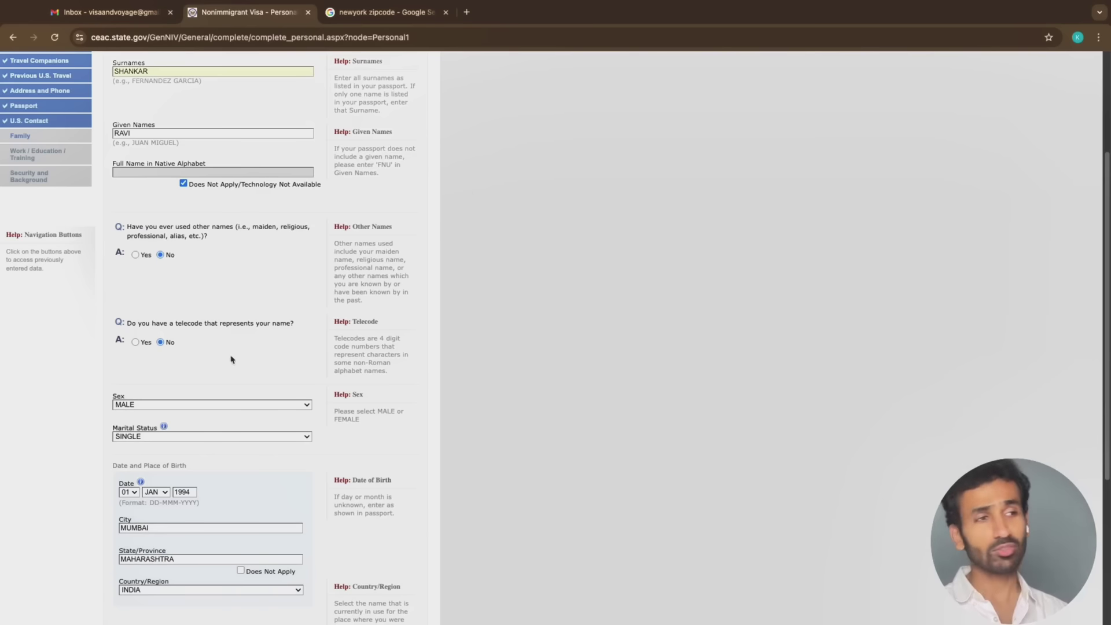
scroll(168, 409, "down", 1)
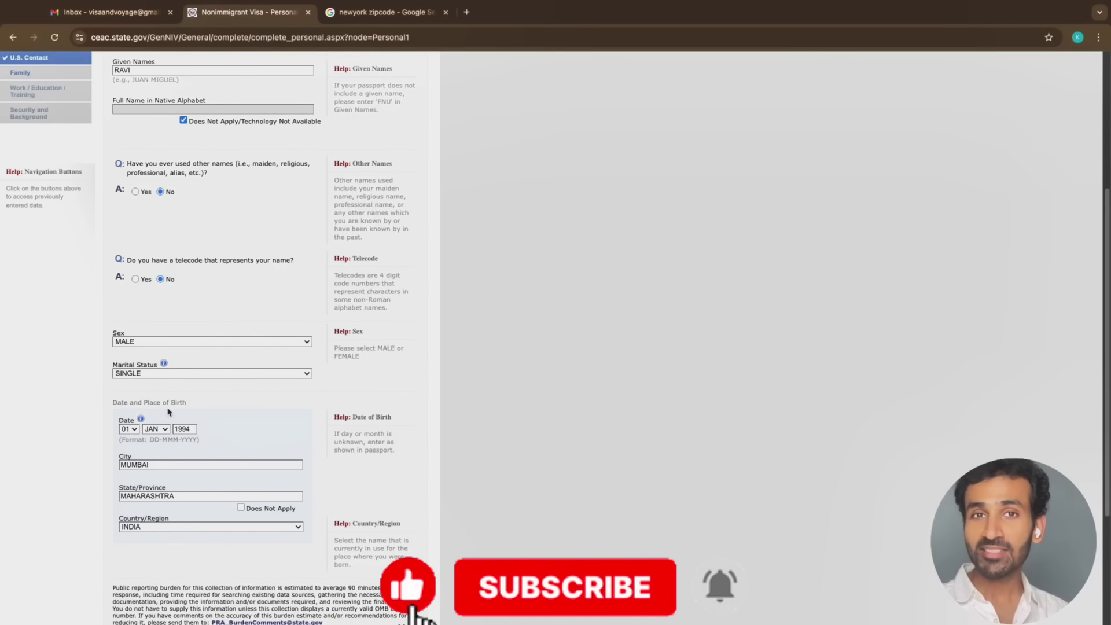
left_click(225, 375)
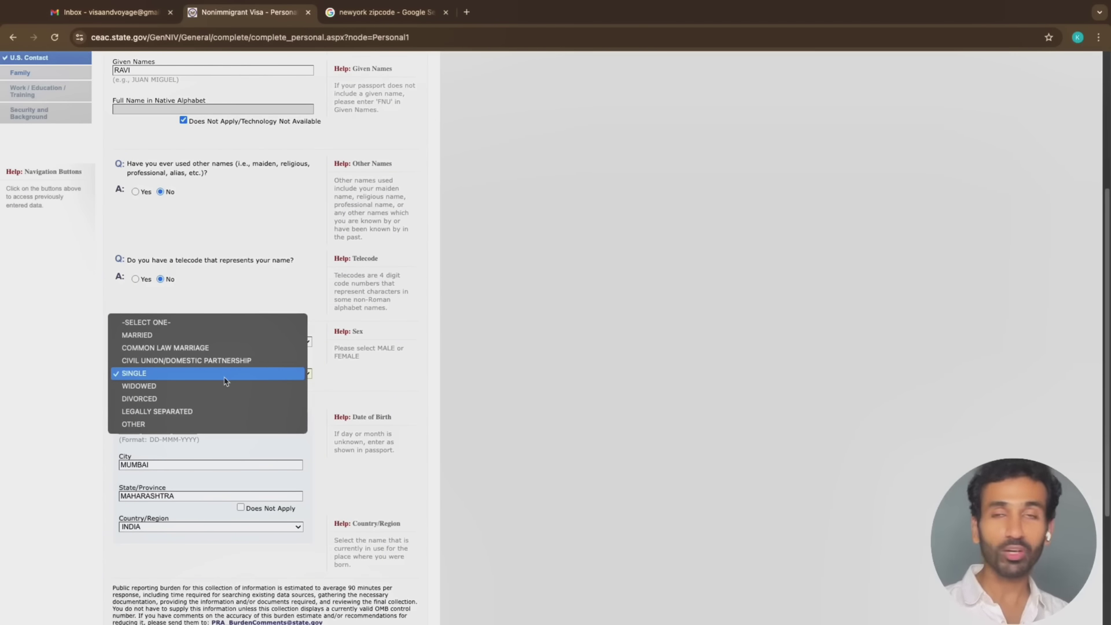
left_click(64, 386)
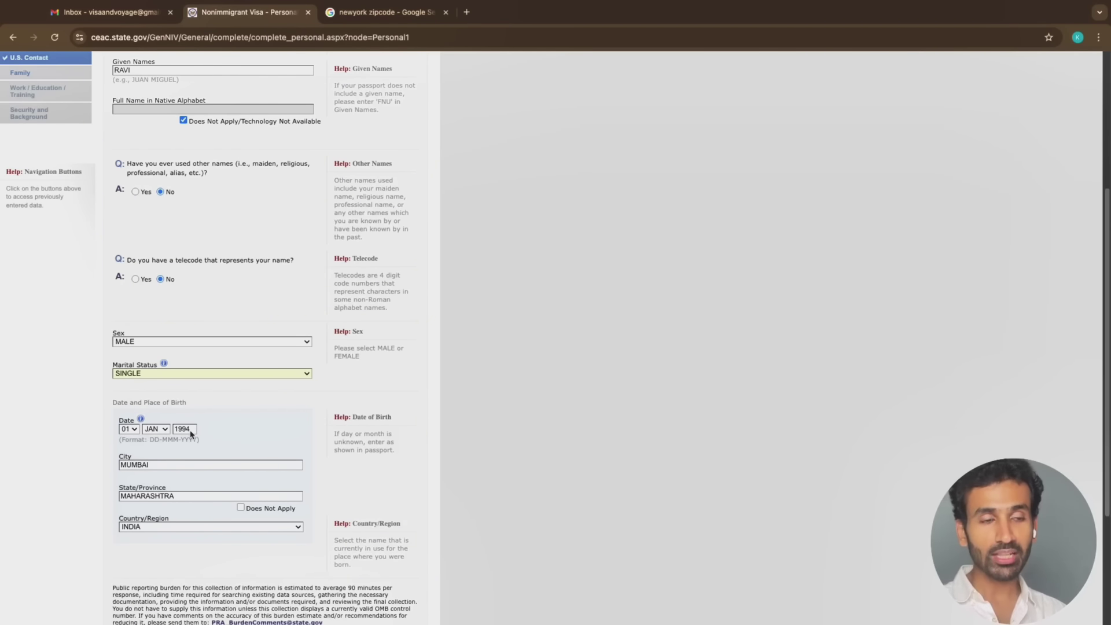
Review the city and state of birth, keep INDIA as birth country, and continue to Personal 2
left_click(185, 466)
left_click(157, 497)
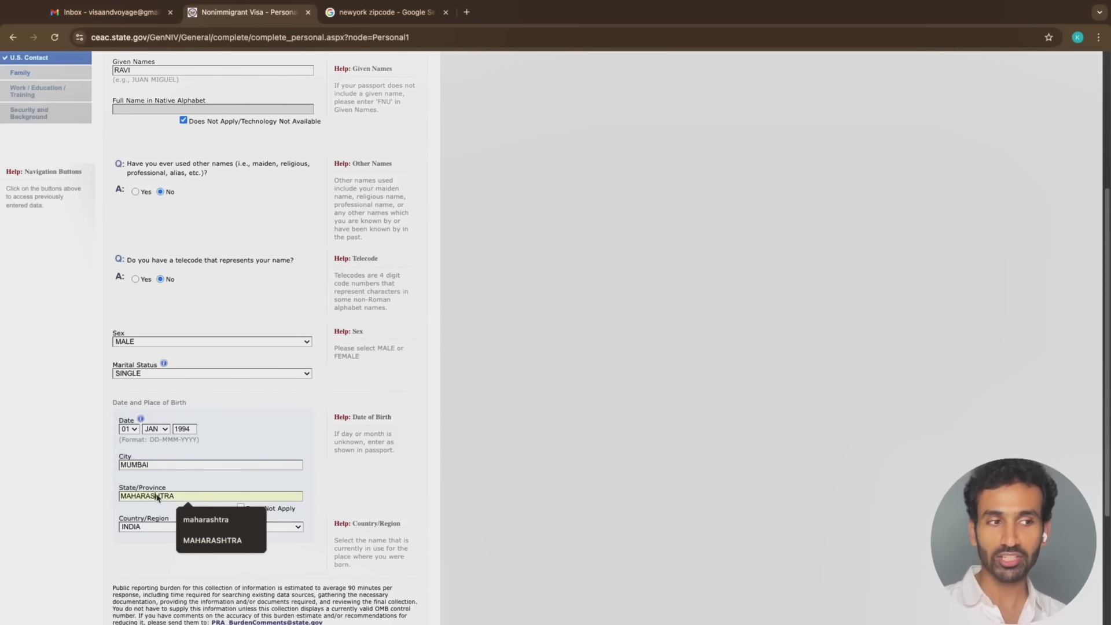
left_click(149, 533)
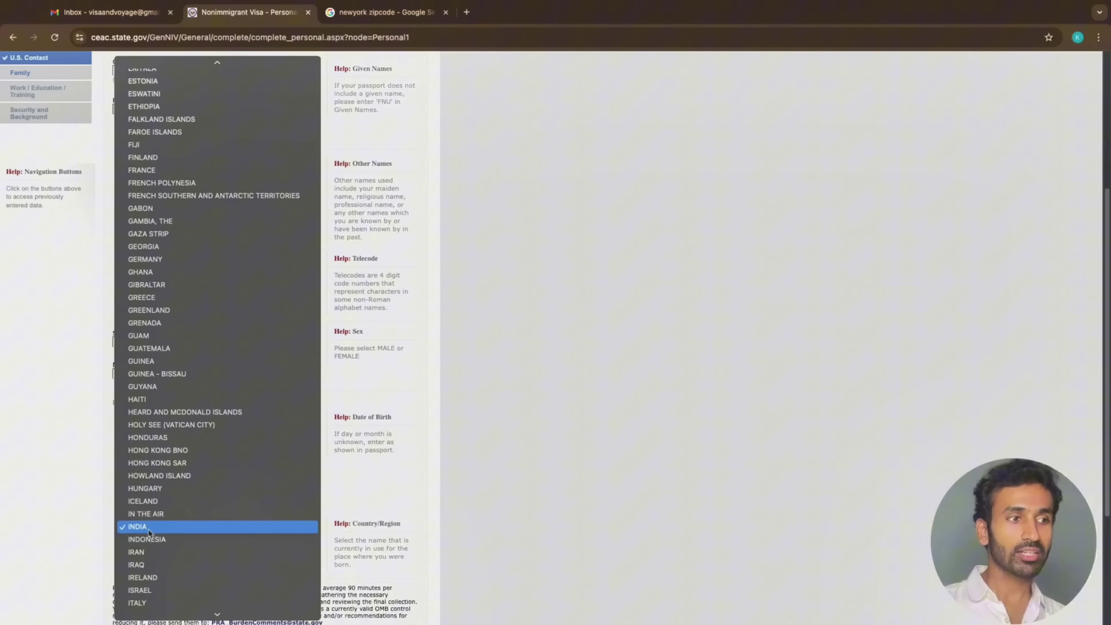
left_click(106, 540)
scroll(312, 549, "down", 2)
scroll(311, 548, "down", 2)
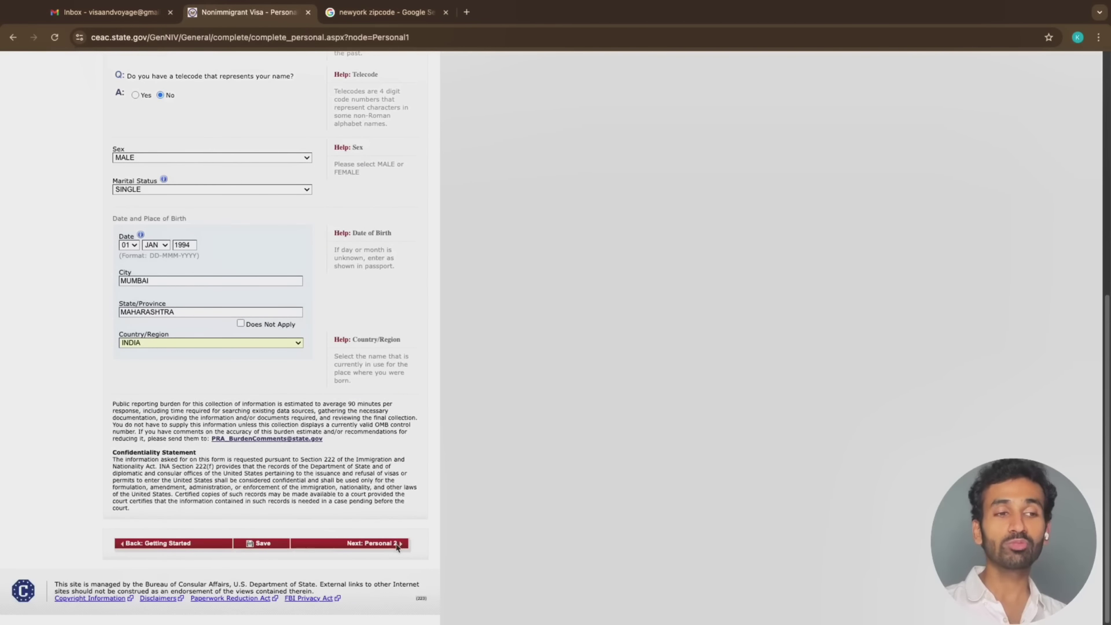
left_click(397, 545)
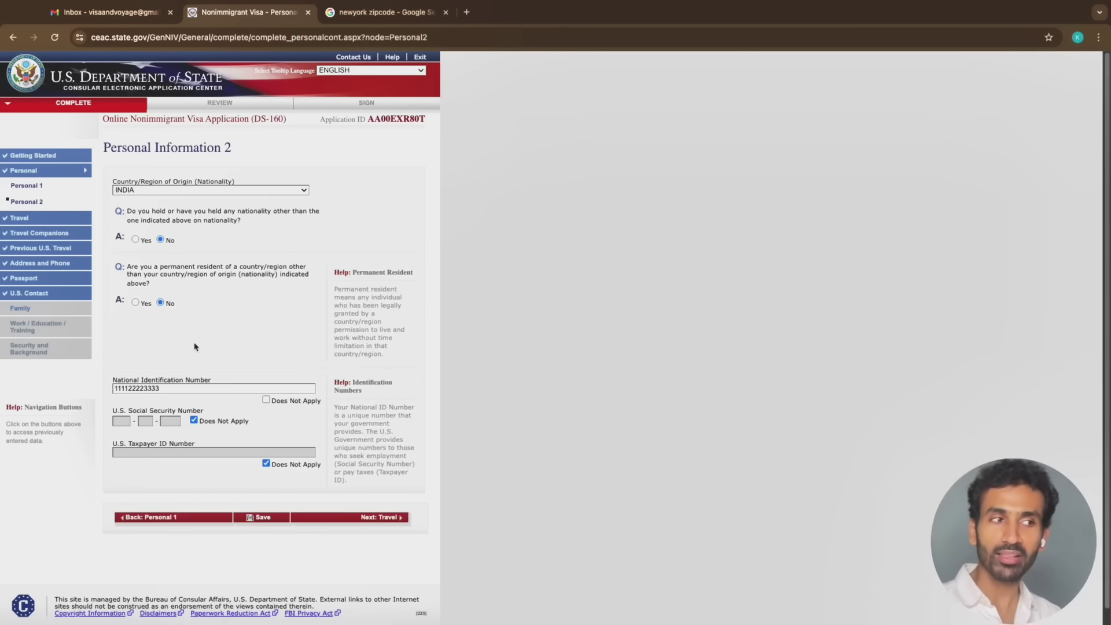
Check the National Identification Number entry and continue to the Travel Information page
left_click(166, 391)
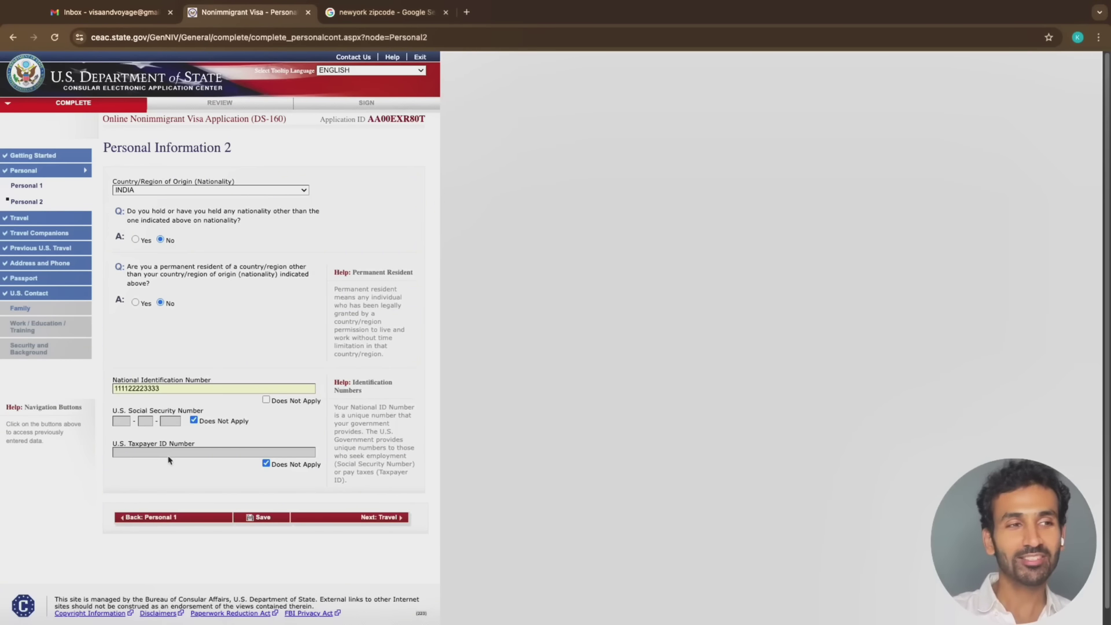
left_click(388, 517)
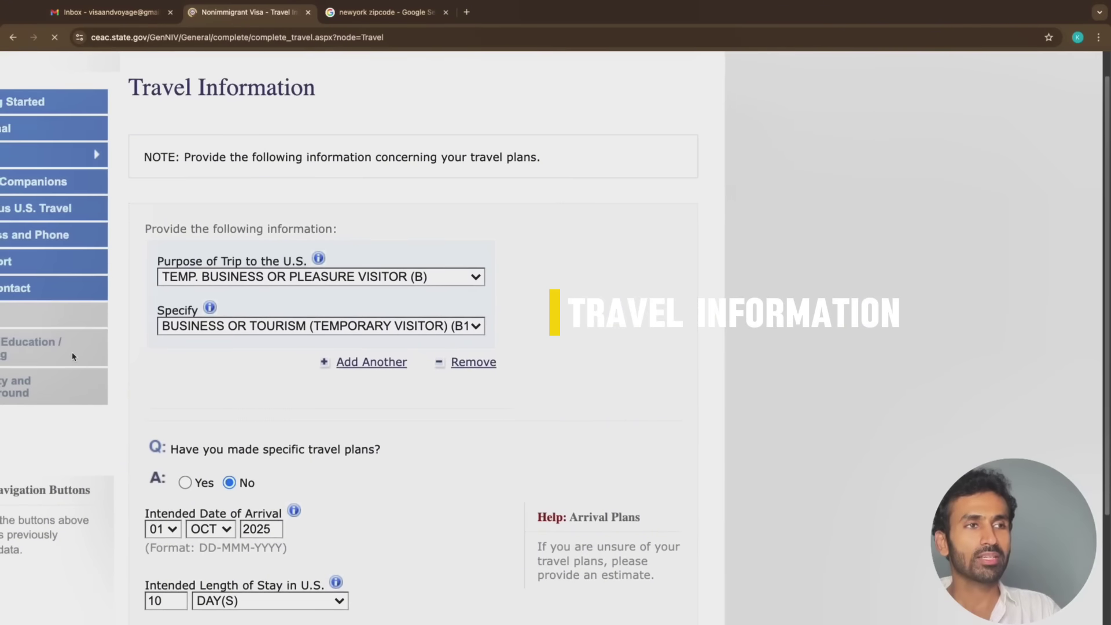
Keep TEMP. BUSINESS OR PLEASURE VISITOR (B) as trip purpose and open the Specify list
left_click(274, 288)
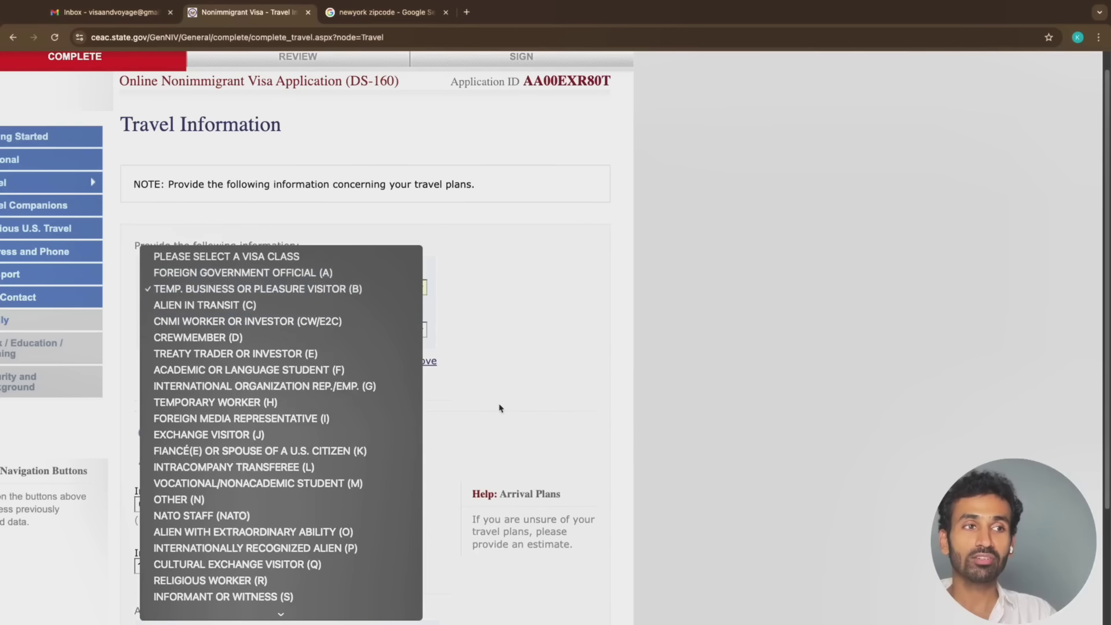
left_click(666, 524)
left_click(331, 291)
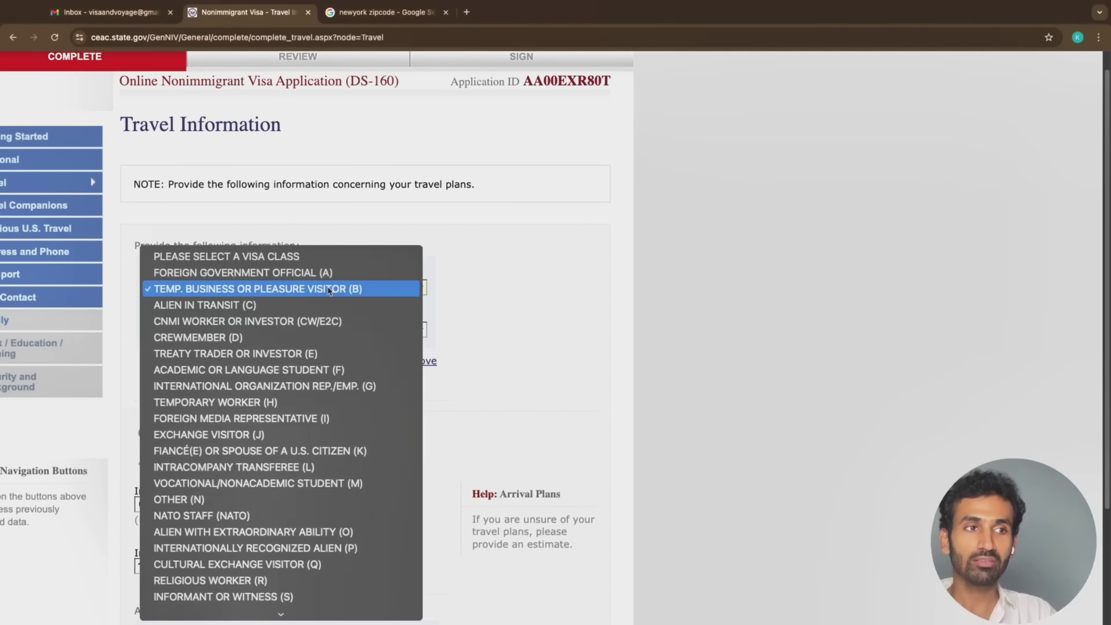
left_click(329, 290)
left_click(318, 334)
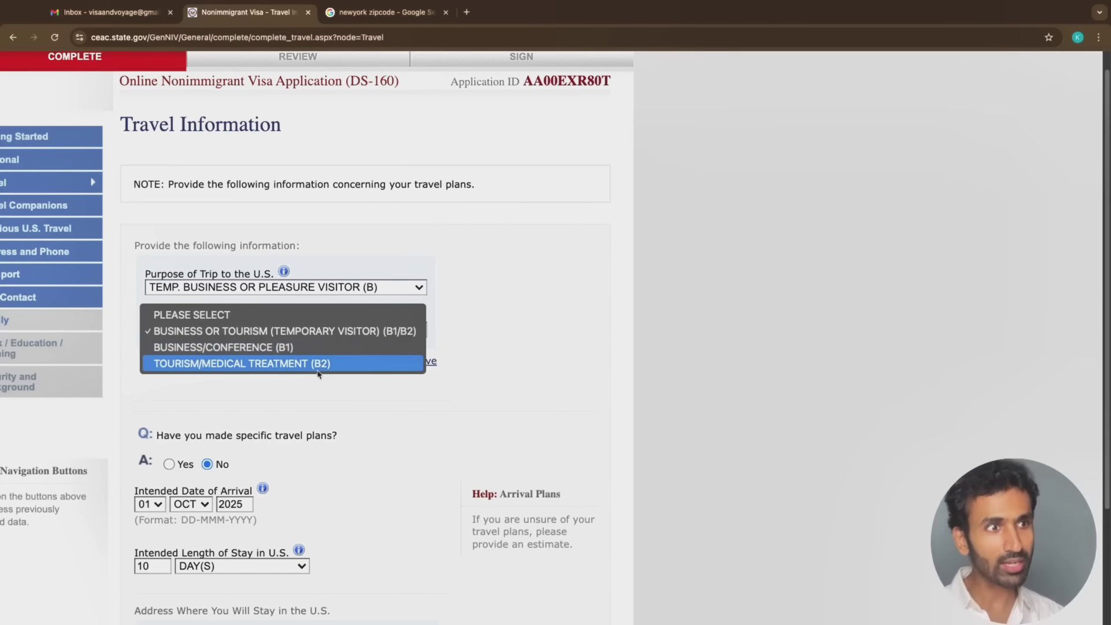
Select B1/B2 as the visa sub-type and keep the length of stay in DAY(S)
left_click(316, 333)
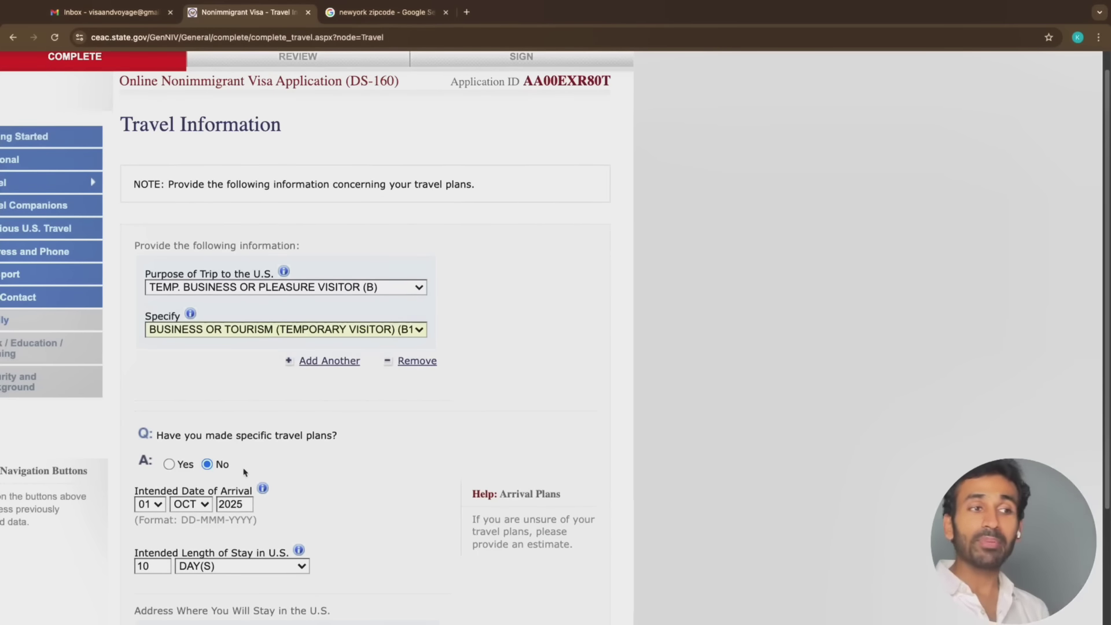
scroll(238, 460, "down", 3)
scroll(238, 458, "down", 1)
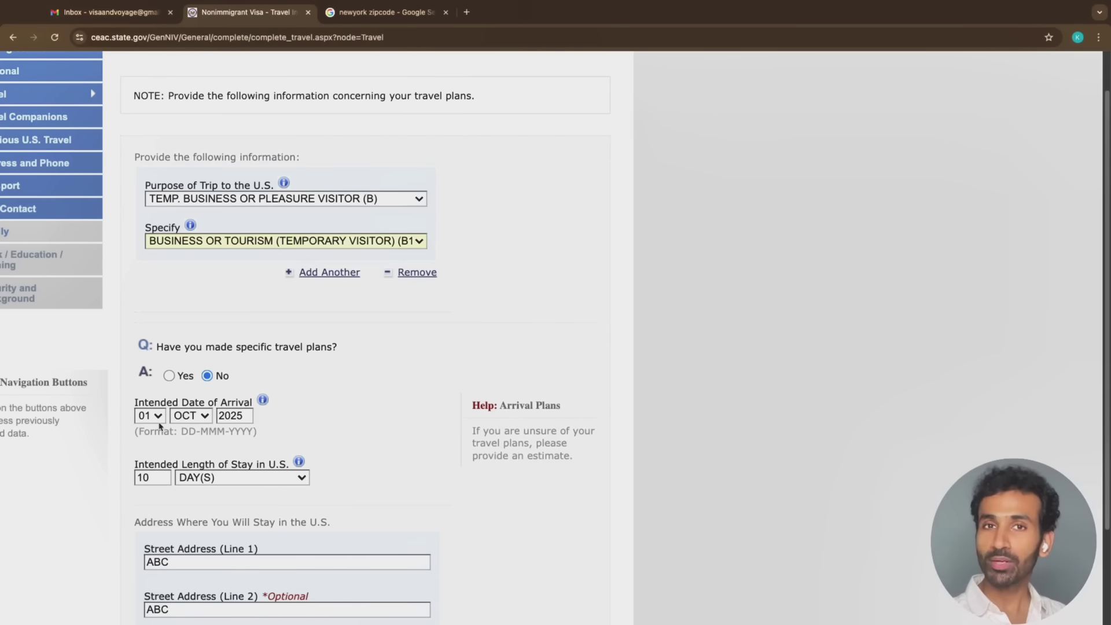
scroll(161, 457, "down", 2)
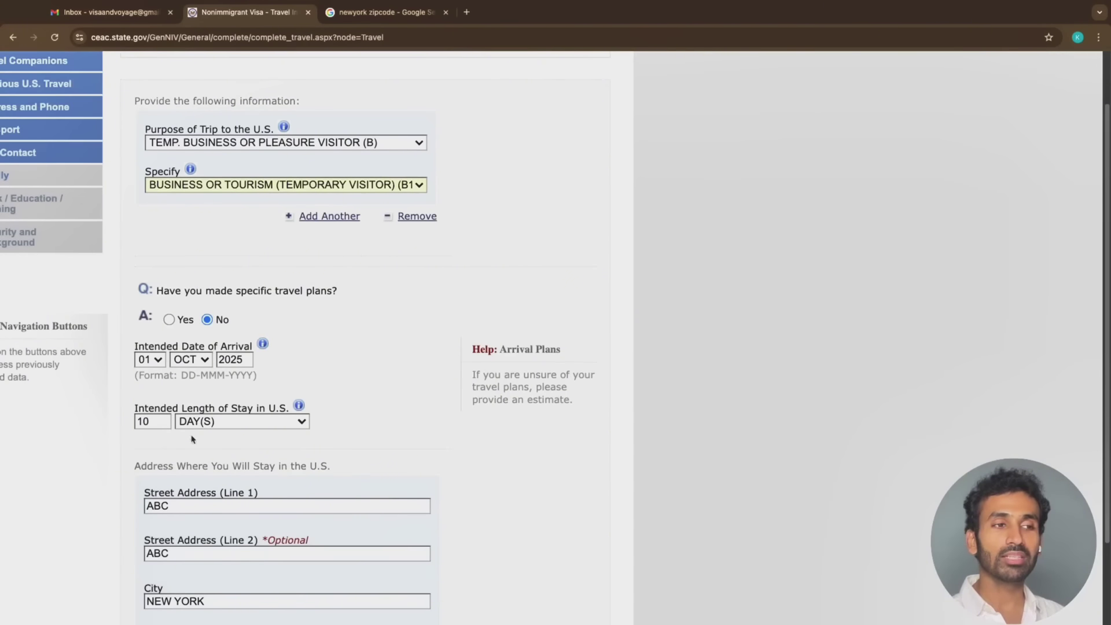
scroll(232, 427, "down", 1)
scroll(231, 427, "down", 1)
left_click(253, 387)
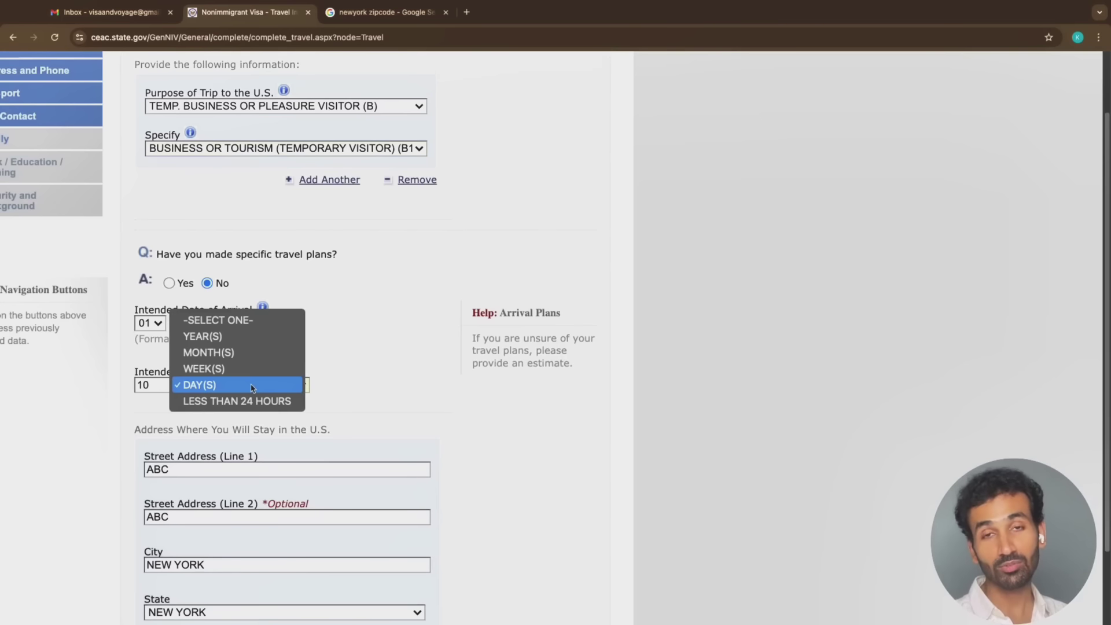
left_click(253, 386)
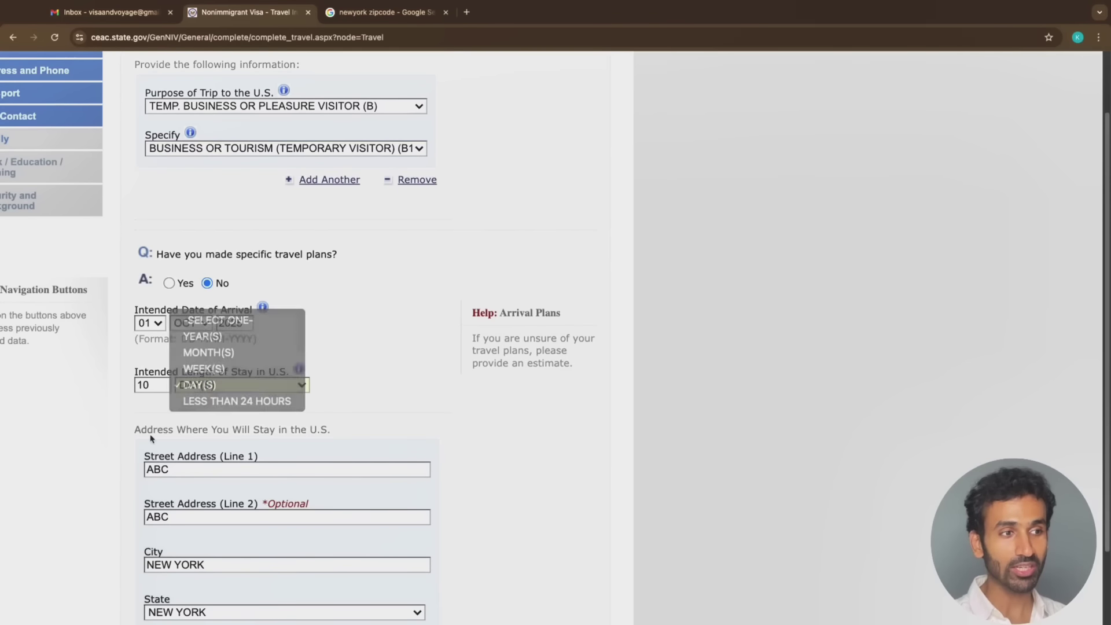
Check the New York street address lines and city entry
scroll(314, 308, "down", 4)
left_click(312, 310)
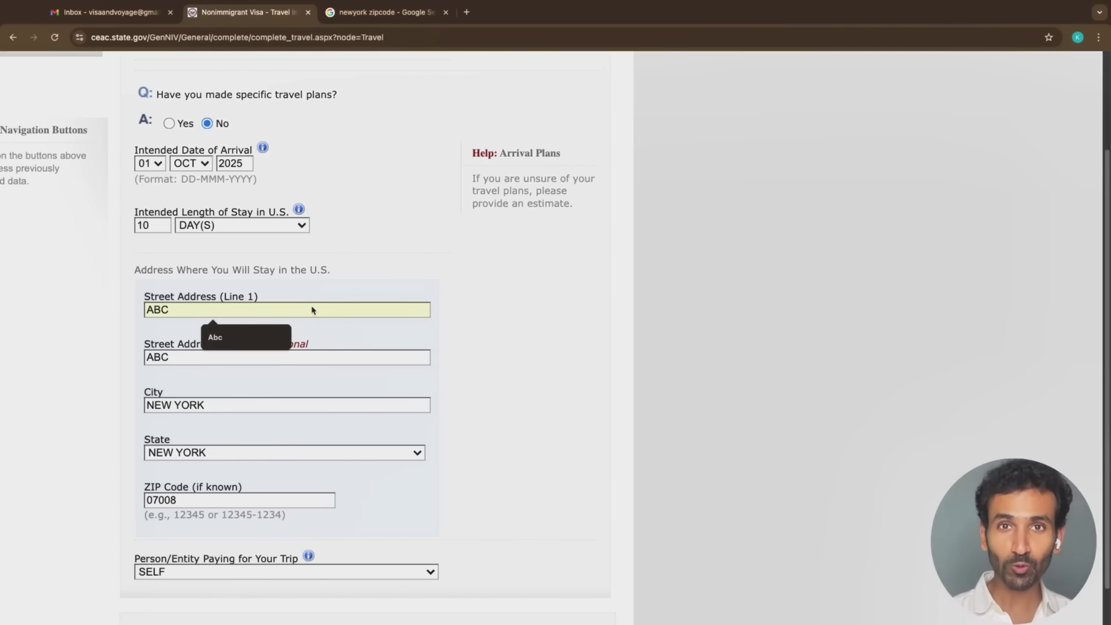
left_click(346, 359)
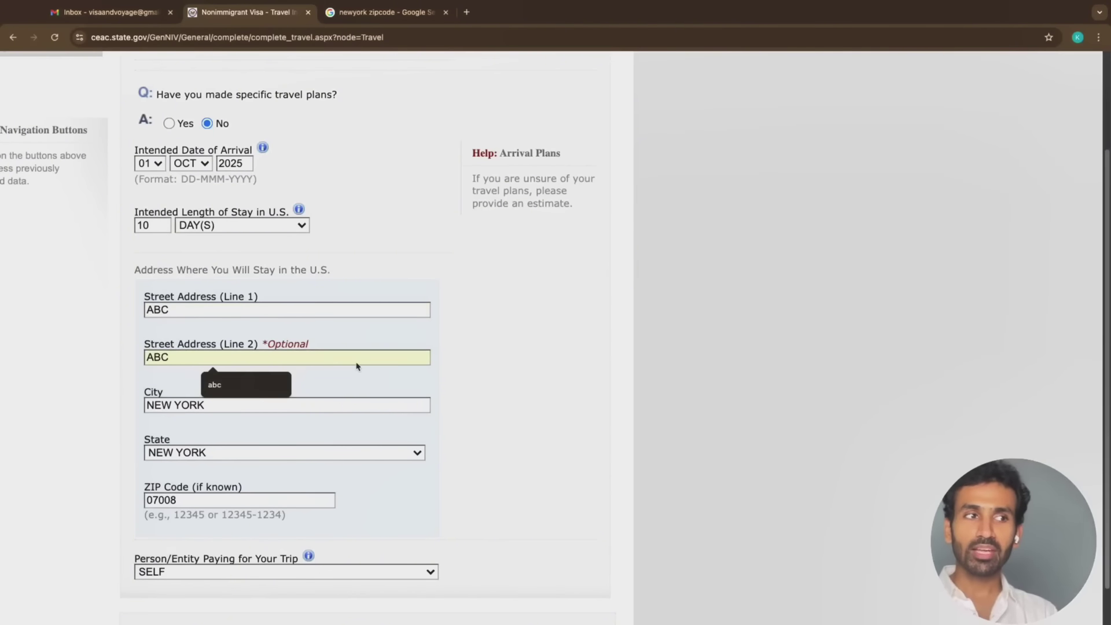
left_click(342, 417)
left_click(324, 467)
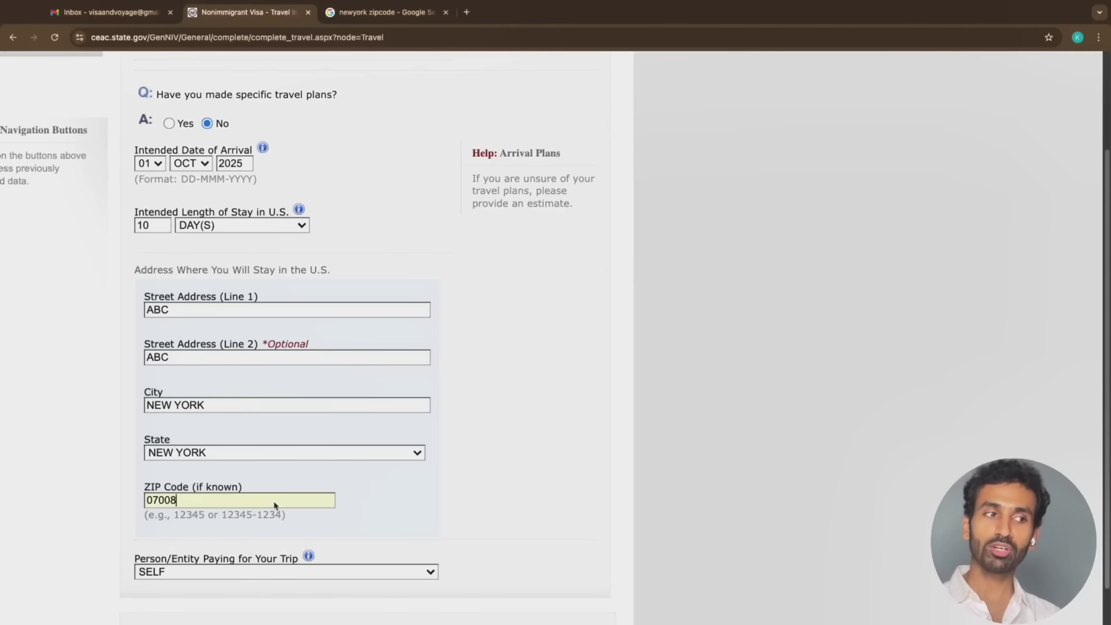
Keep SELF as the trip payer and continue to Travel Companions
scroll(275, 506, "down", 5)
left_click(278, 428)
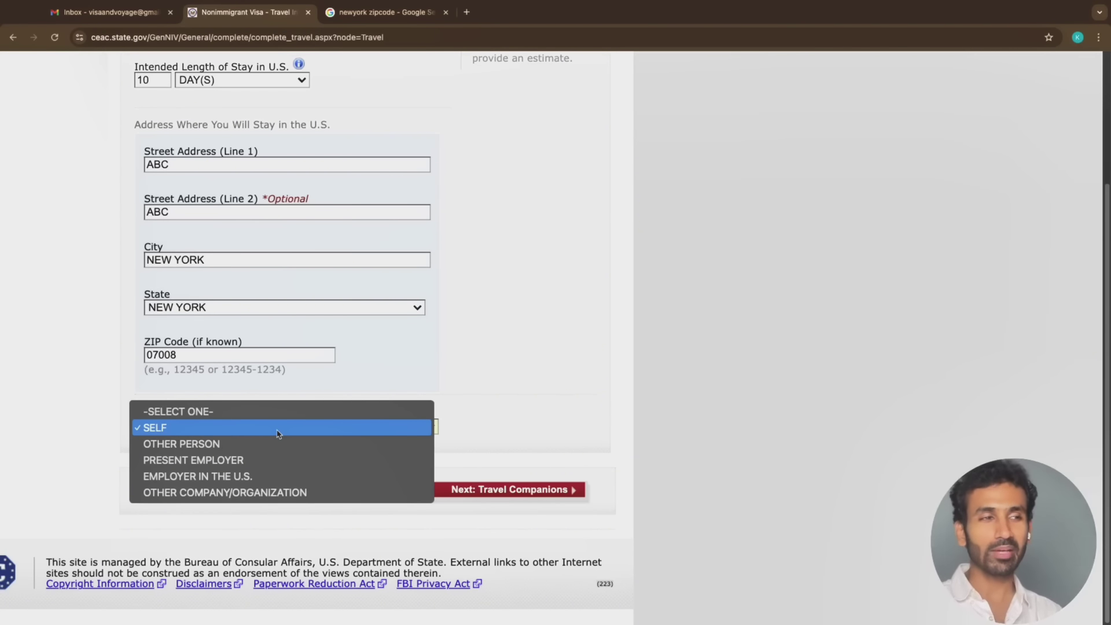
left_click(483, 416)
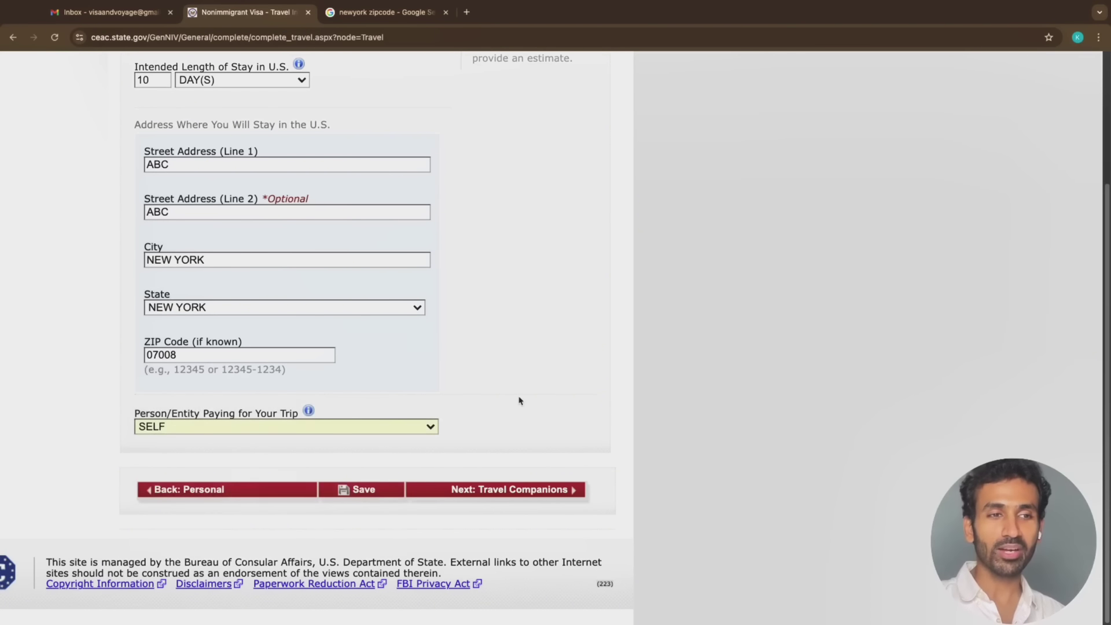
left_click(536, 491)
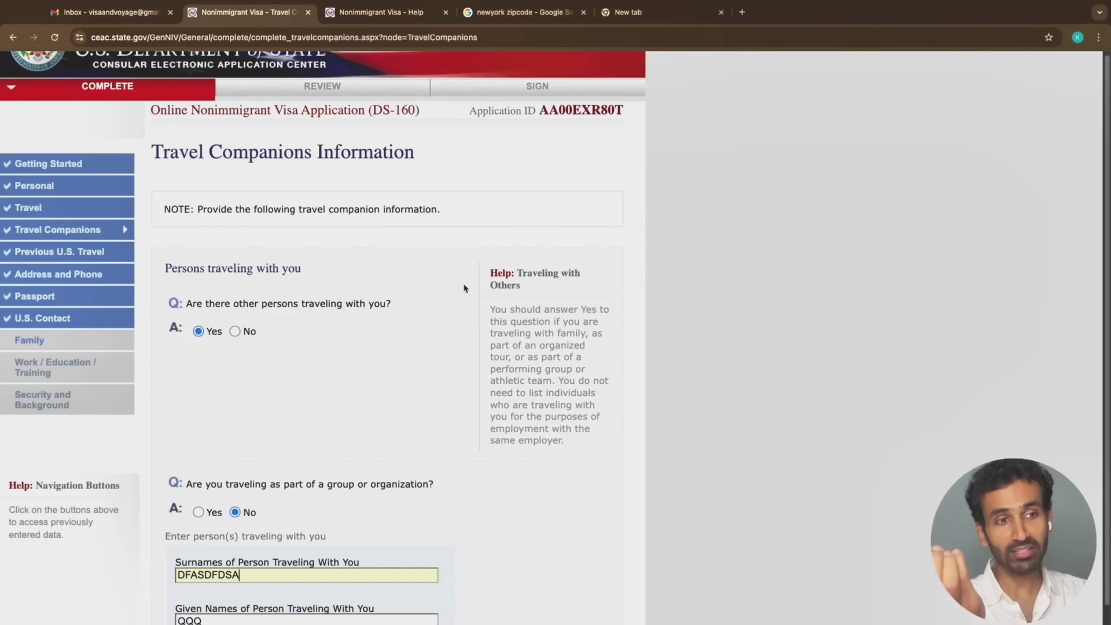
Replace the first companion's placeholder surname and given names with the real names
scroll(463, 288, "down", 3)
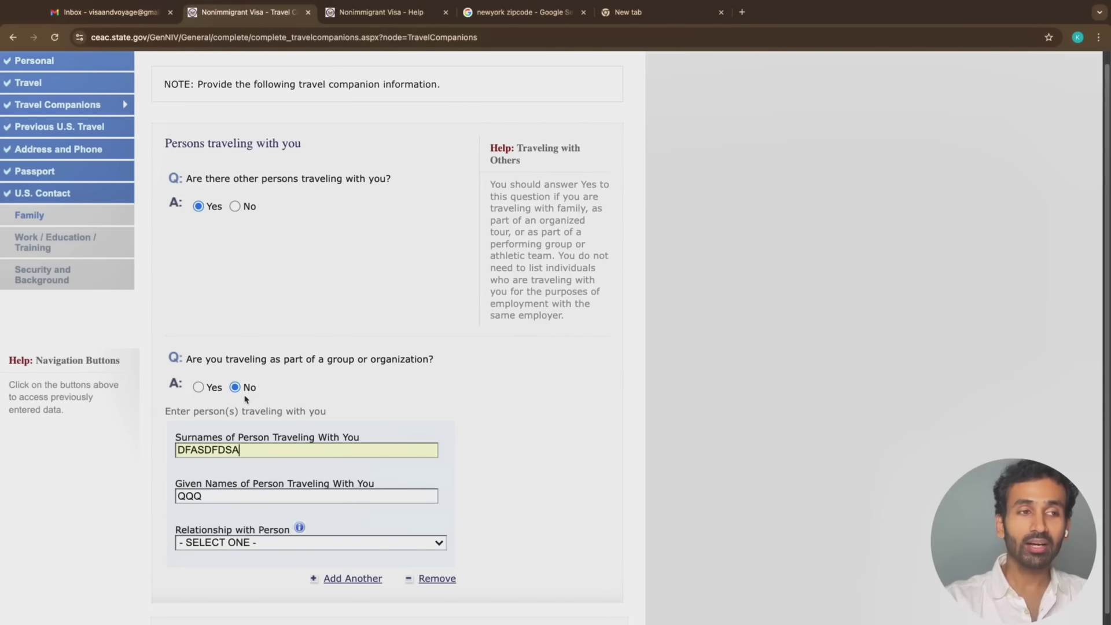
double_click(255, 452)
key("BackSpace")
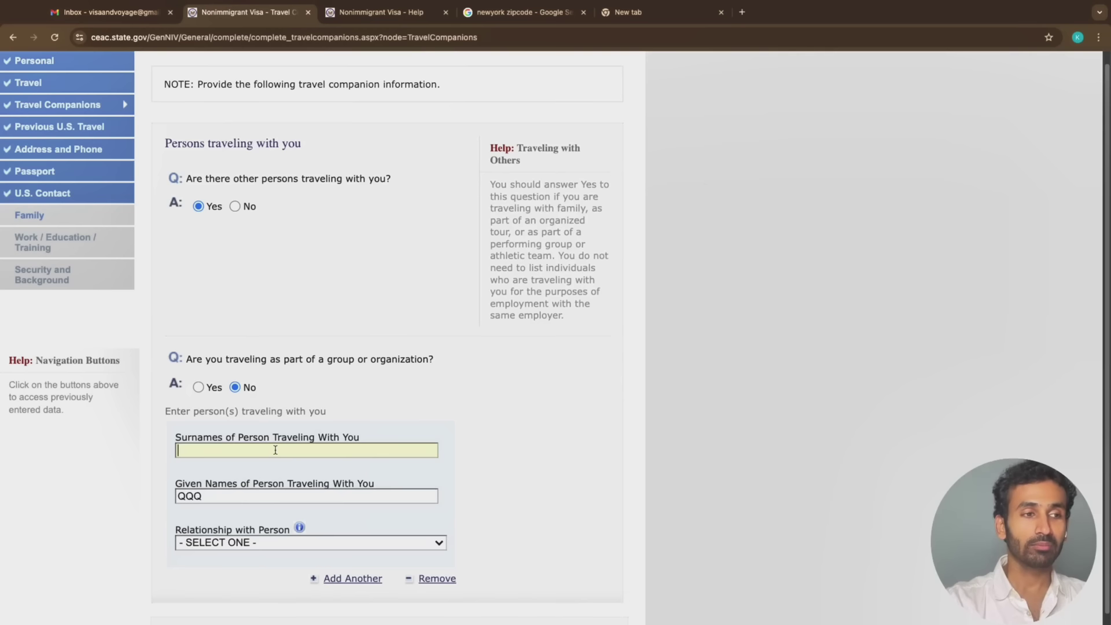
type("SHANKAR")
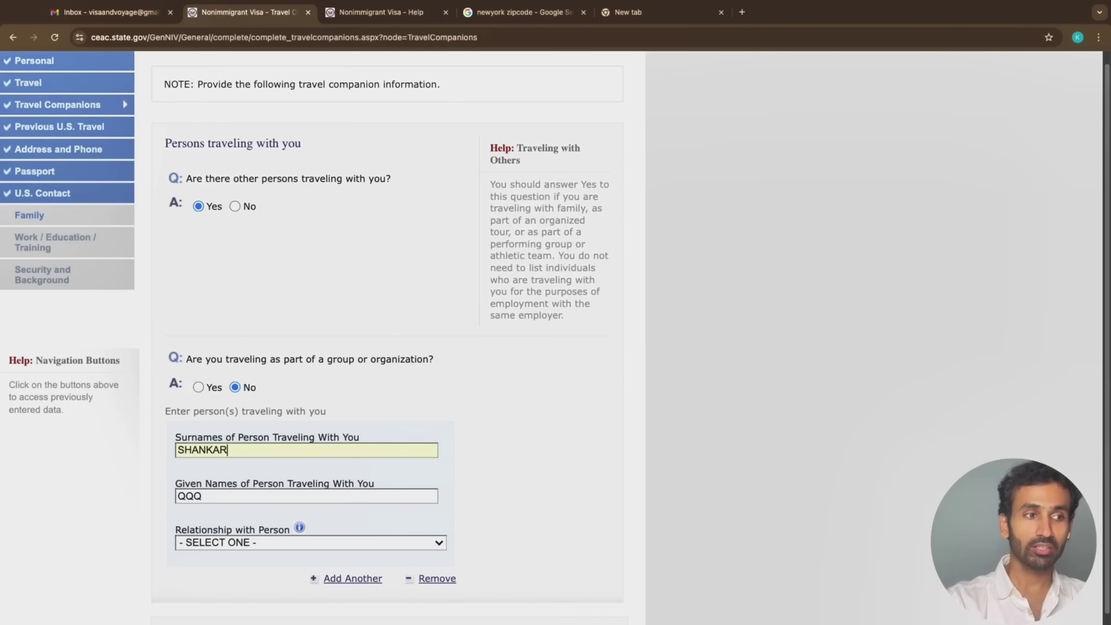
left_click(269, 498)
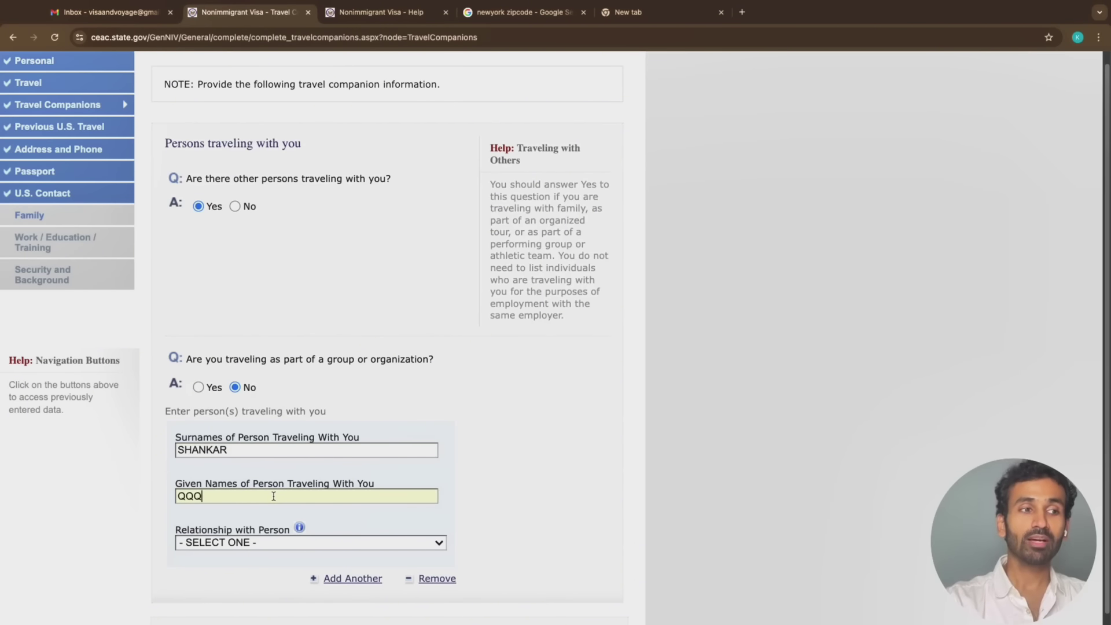
double_click(274, 497)
type("R")
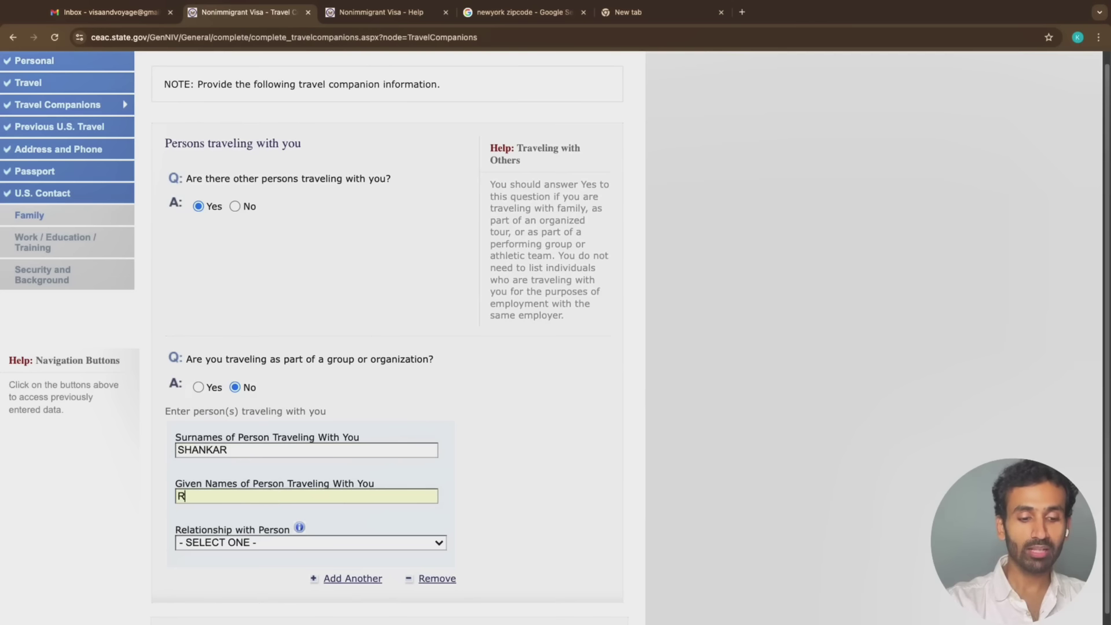
type("AVI WIFE")
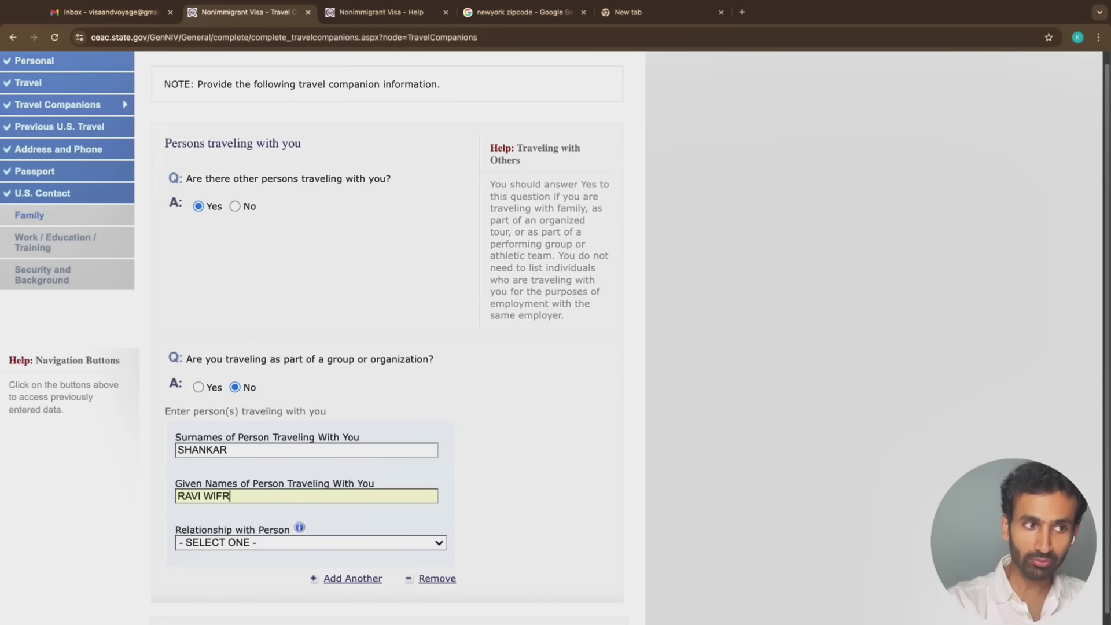
Set the first companion's relationship to SPOUSE
left_click(289, 539)
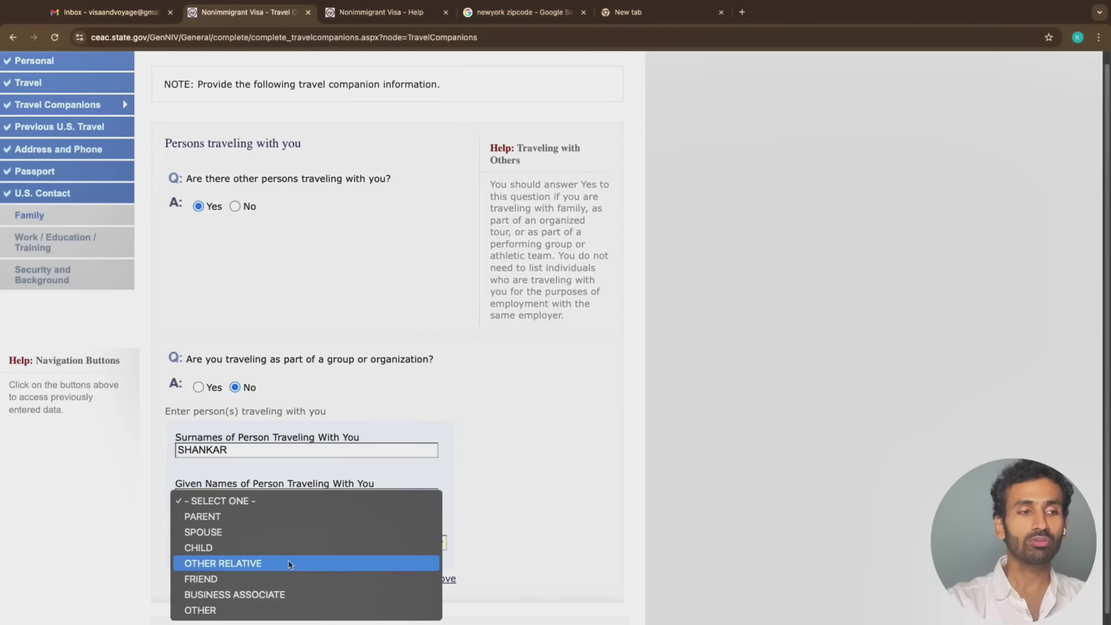
left_click(290, 533)
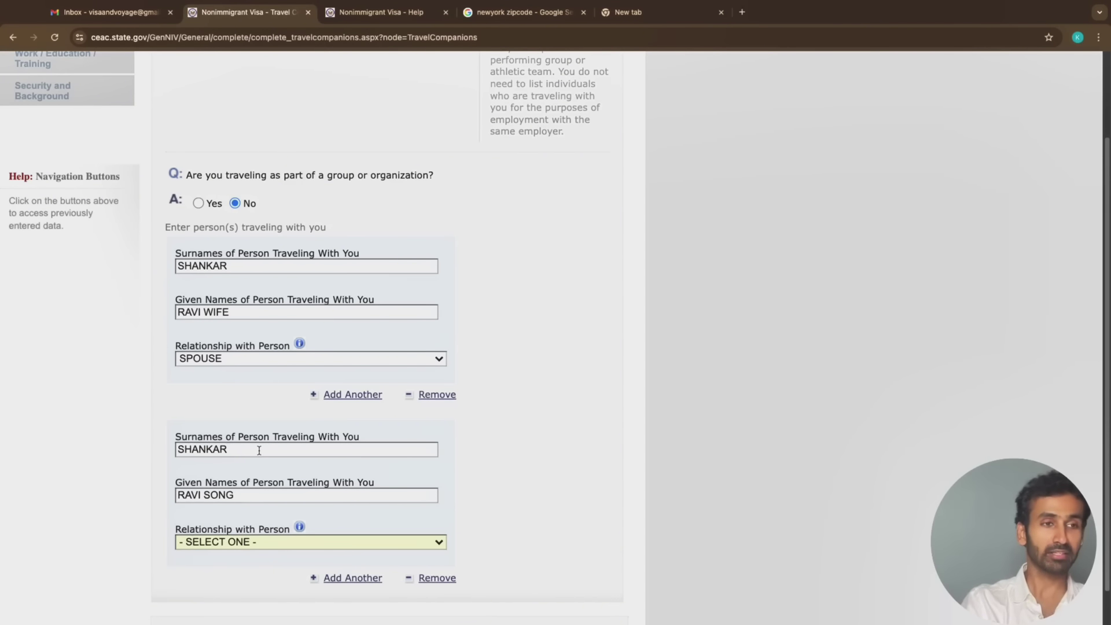
left_click(280, 454)
Choose CHILD as the second companion's relationship, review the list, and scroll back to the top
left_click(276, 493)
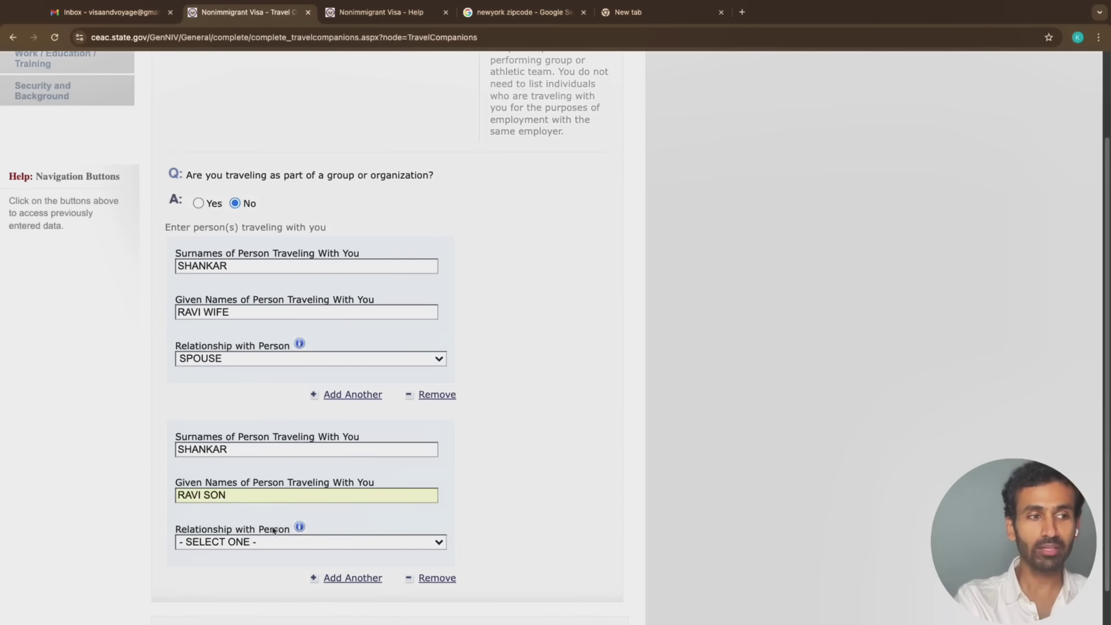
left_click(264, 542)
left_click(132, 530)
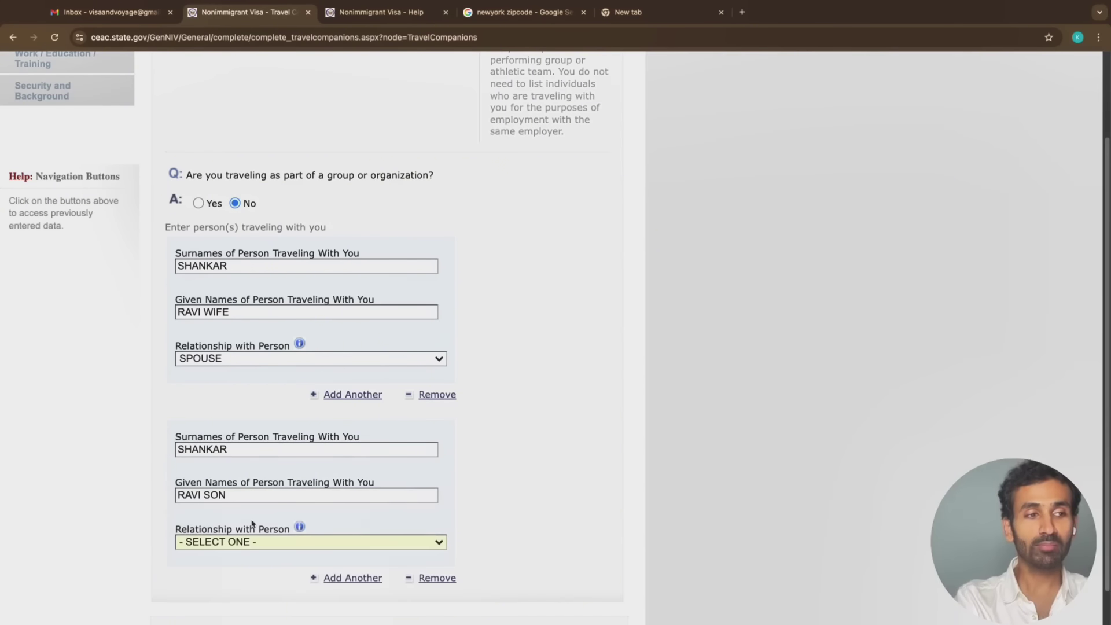
left_click(182, 533)
left_click_drag(181, 534, 270, 535)
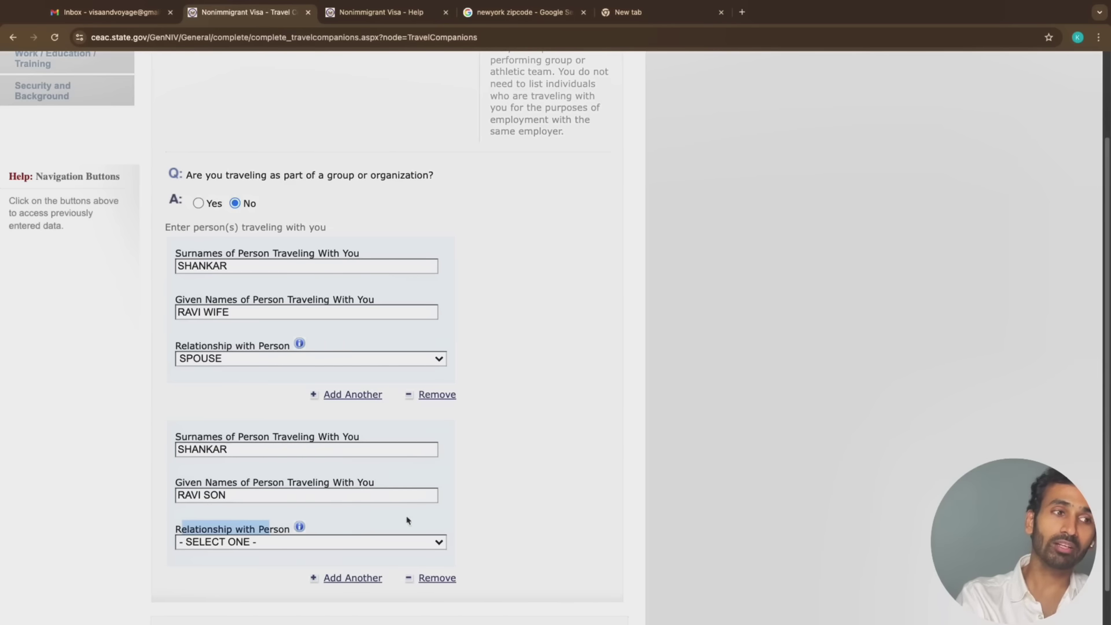
left_click(318, 554)
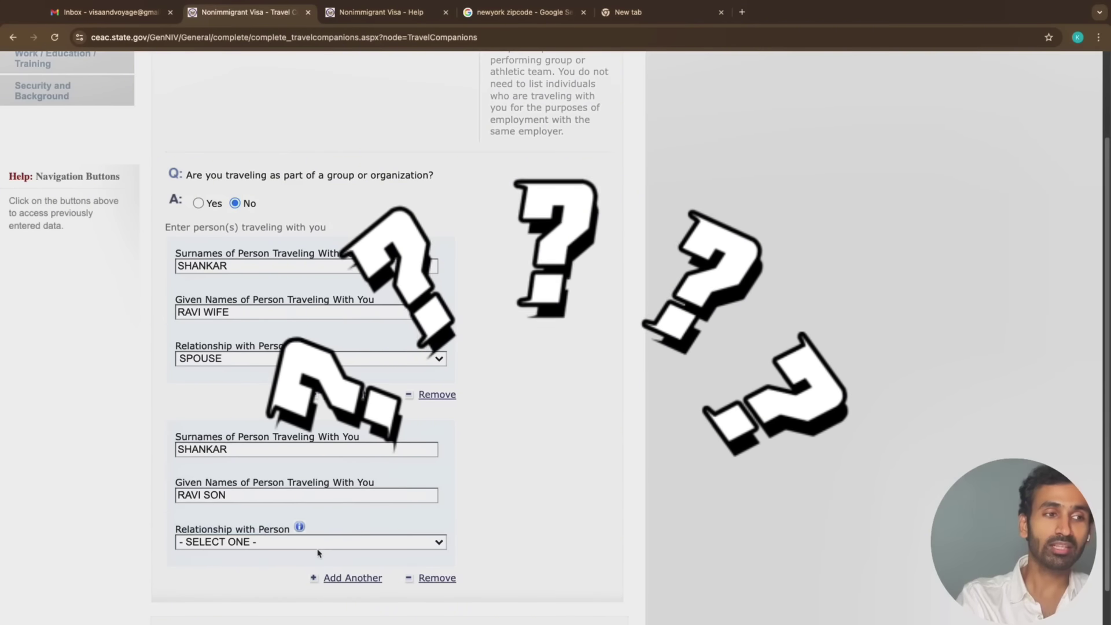
left_click(315, 545)
left_click(290, 588)
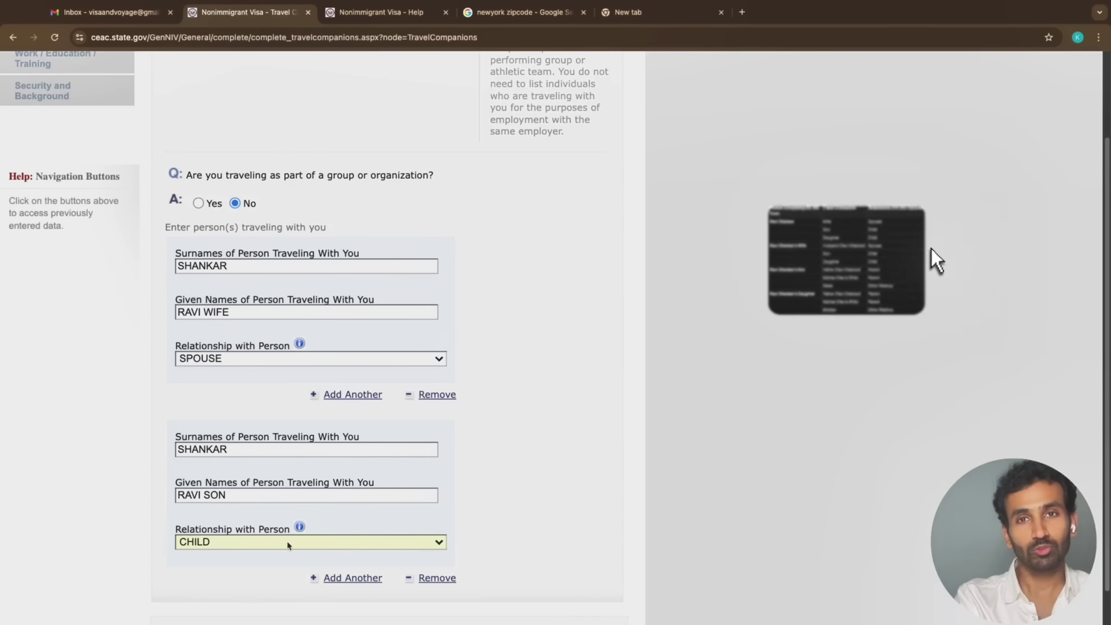
left_click(289, 543)
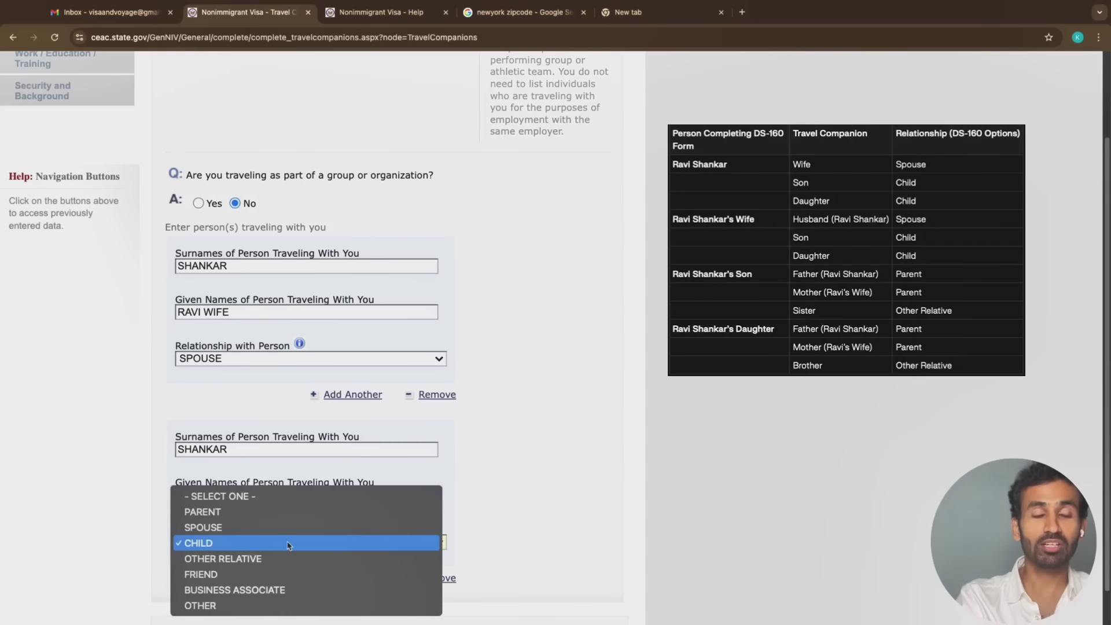
left_click(28, 516)
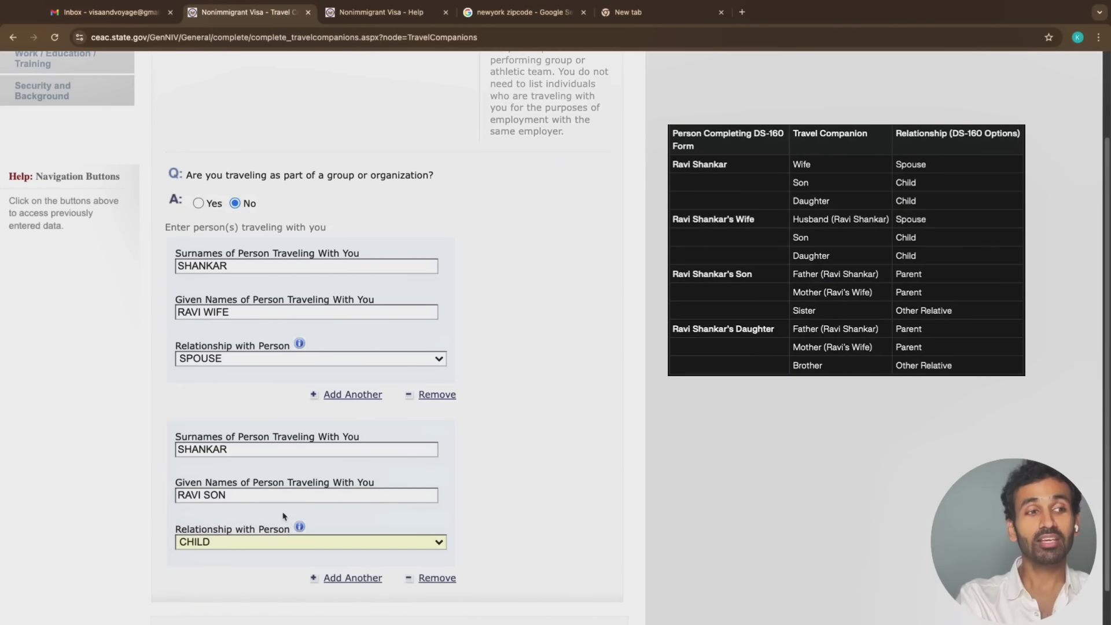
left_click(290, 544)
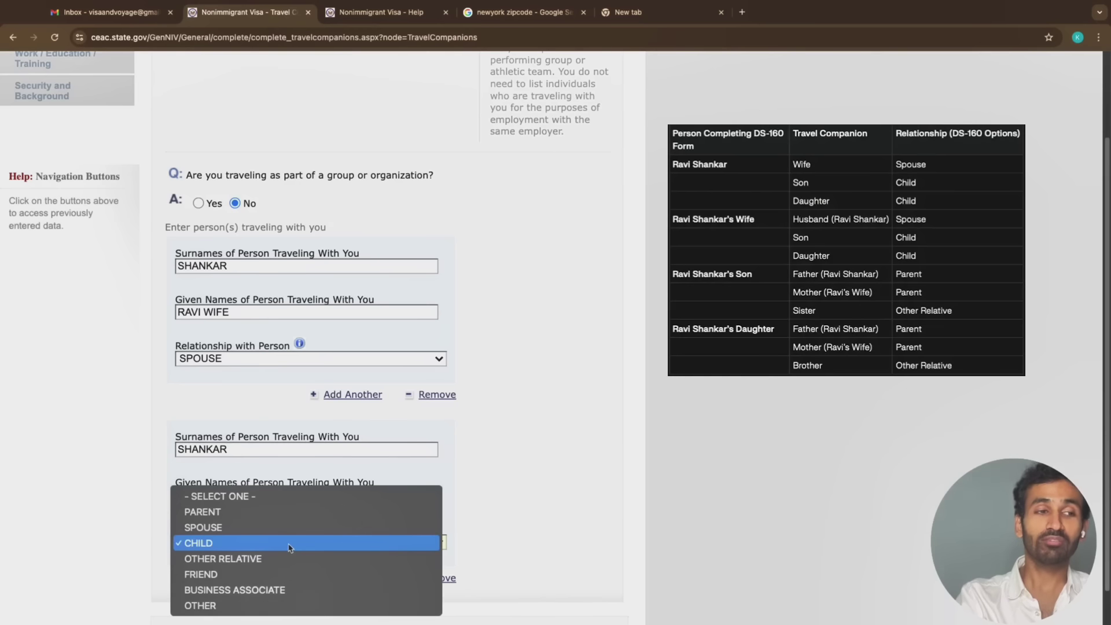
left_click(147, 523)
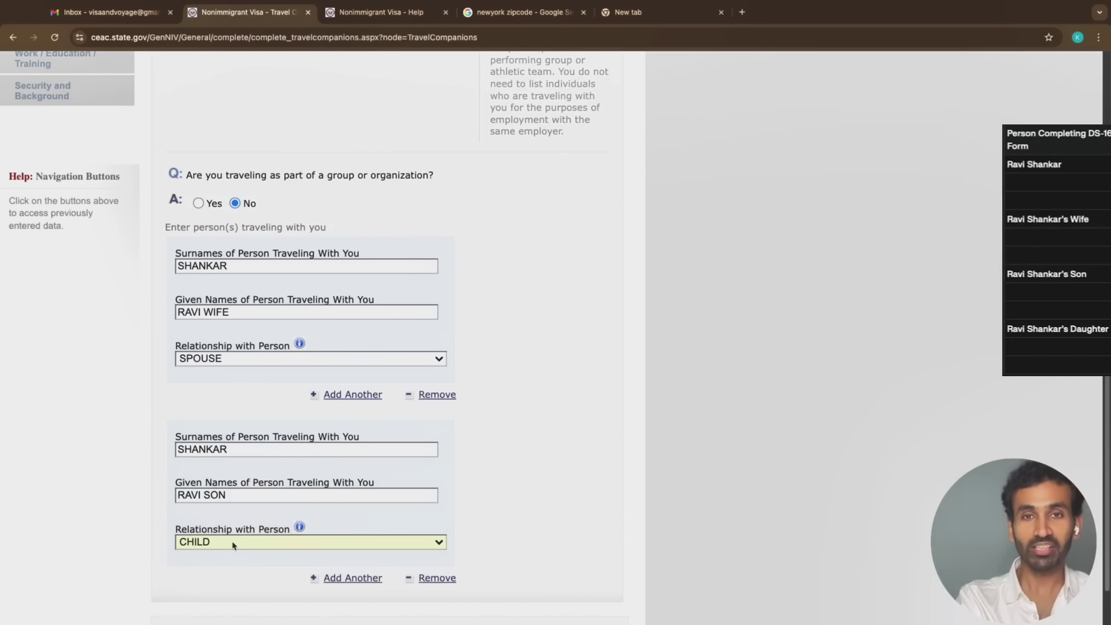
scroll(308, 400, "up", 5)
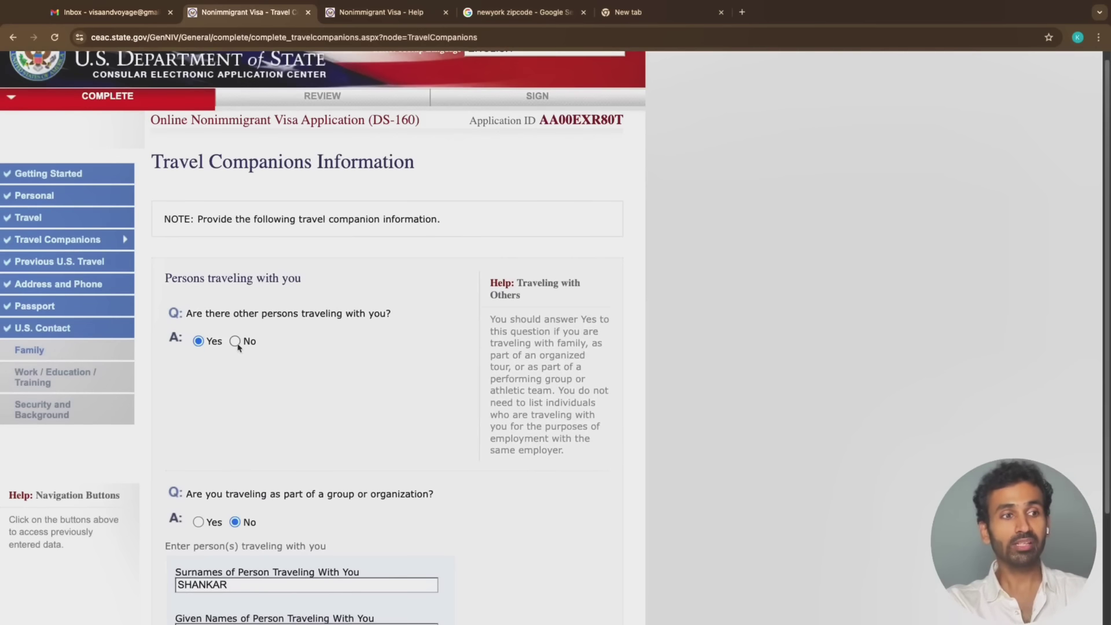
Mark group travel with group name 'ABC TOUR', answer No to other persons traveling, and continue
left_click(199, 522)
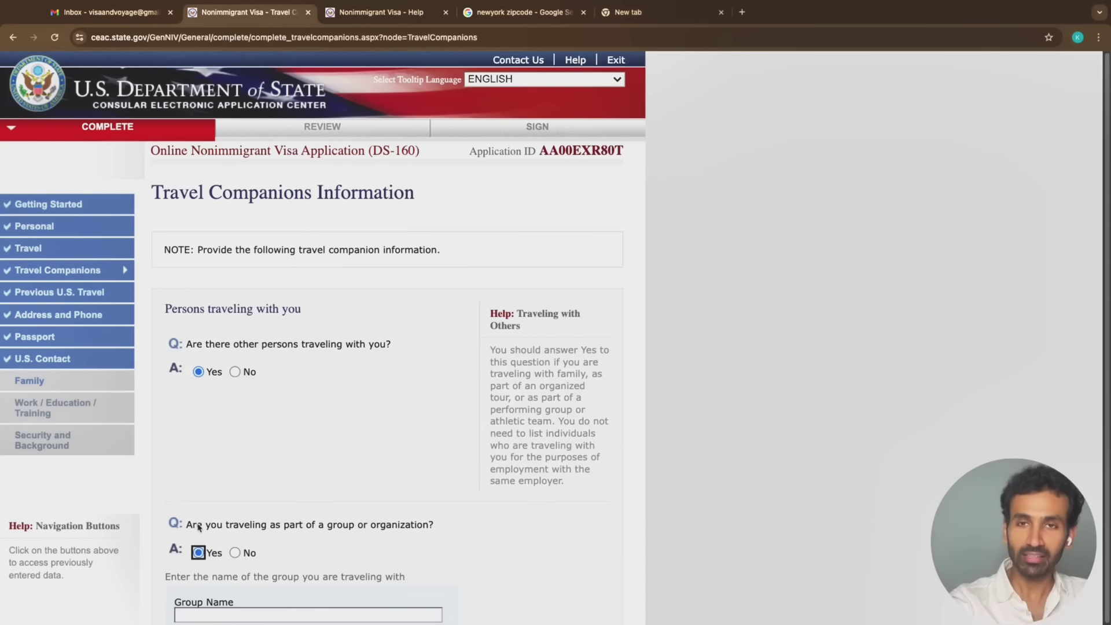
scroll(198, 528, "down", 5)
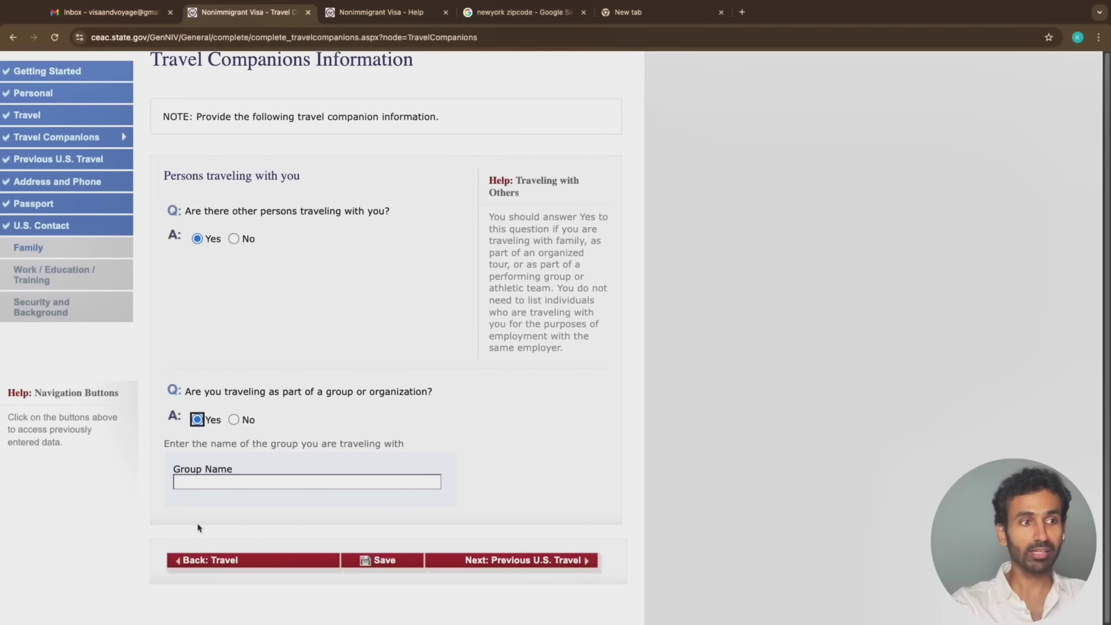
left_click(263, 483)
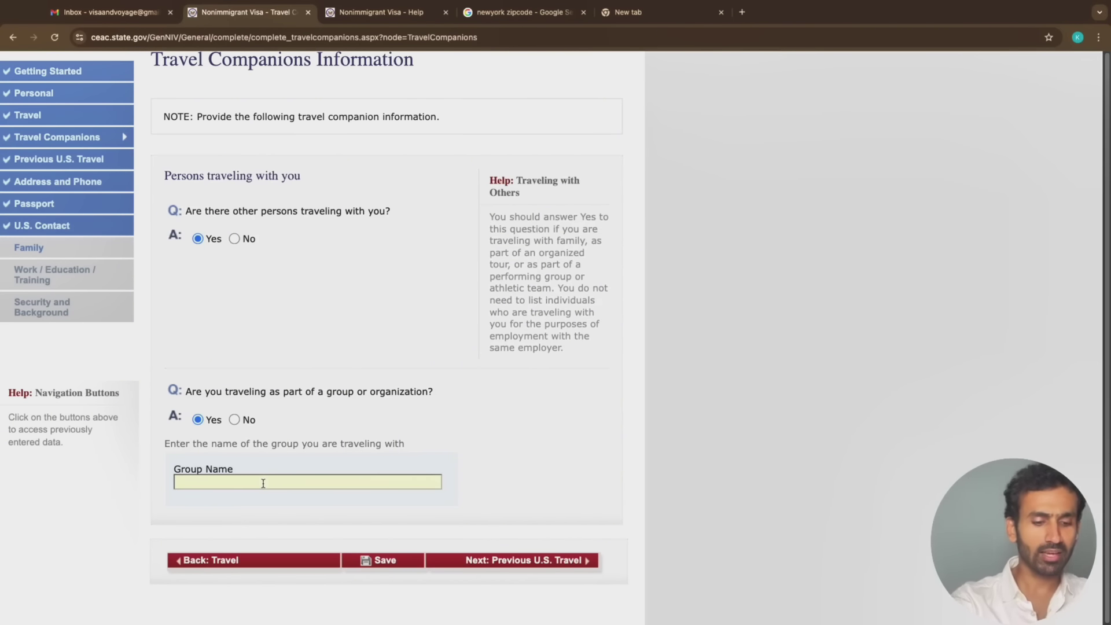
type("ABC")
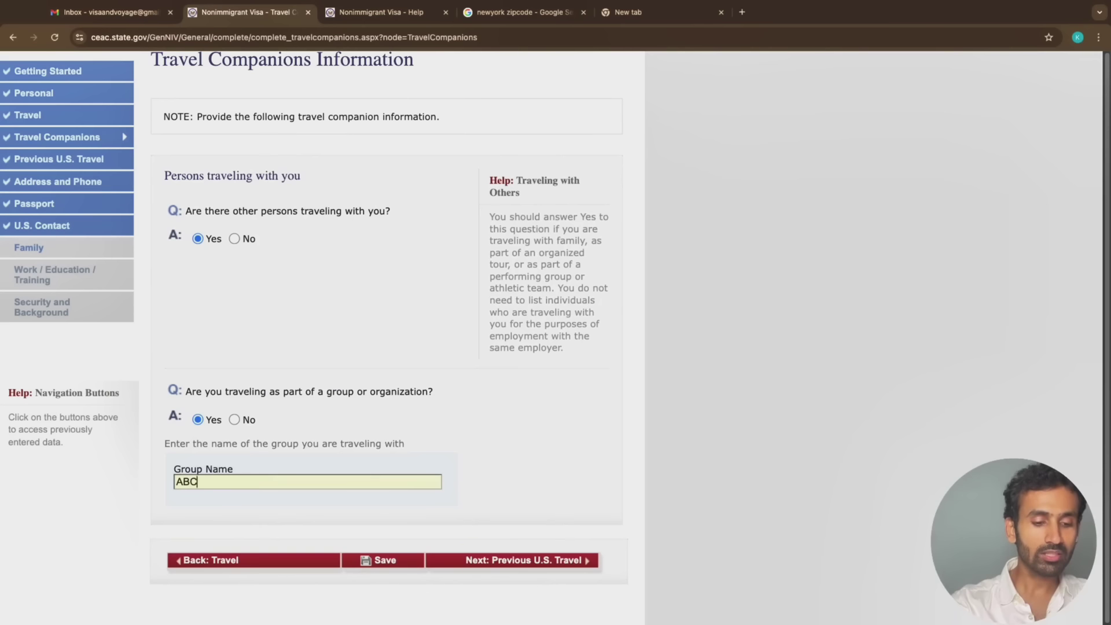
type(" TOUR")
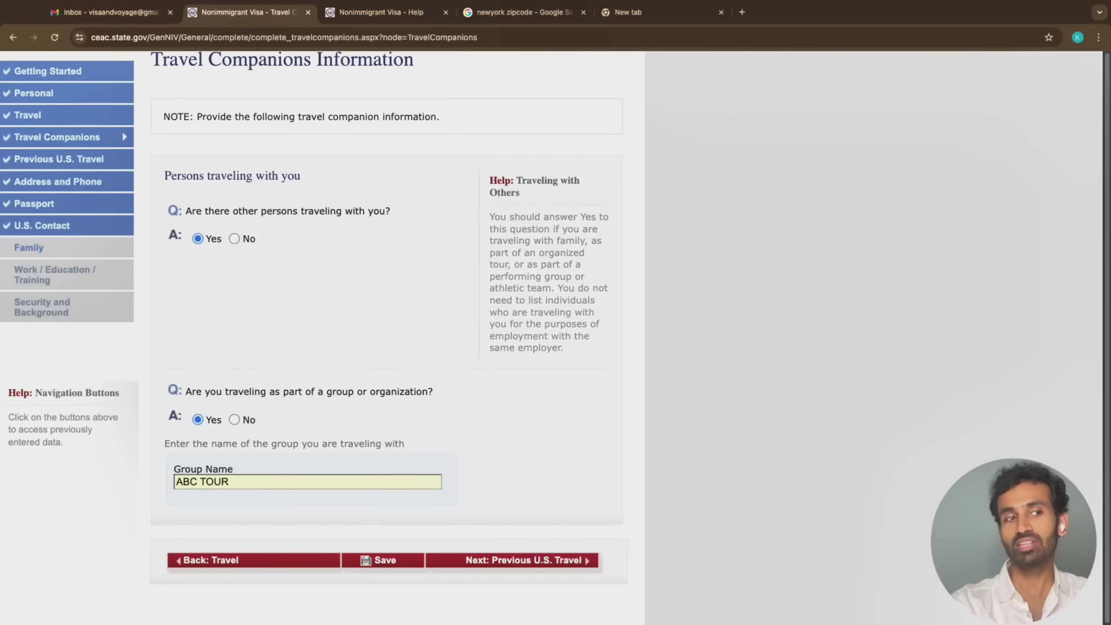
left_click(295, 515)
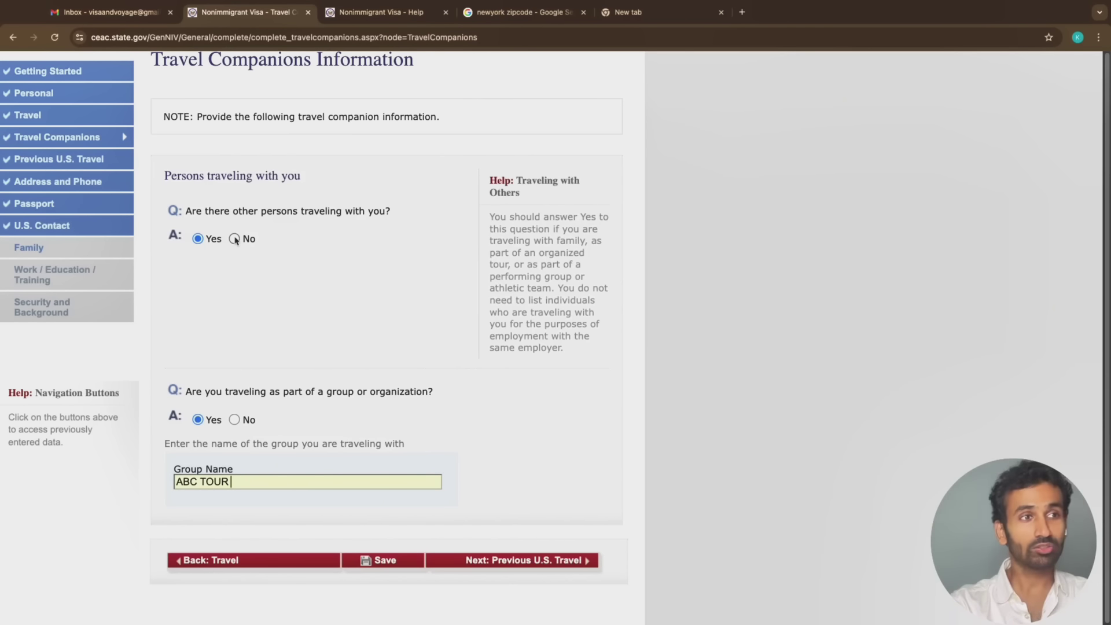
left_click(235, 239)
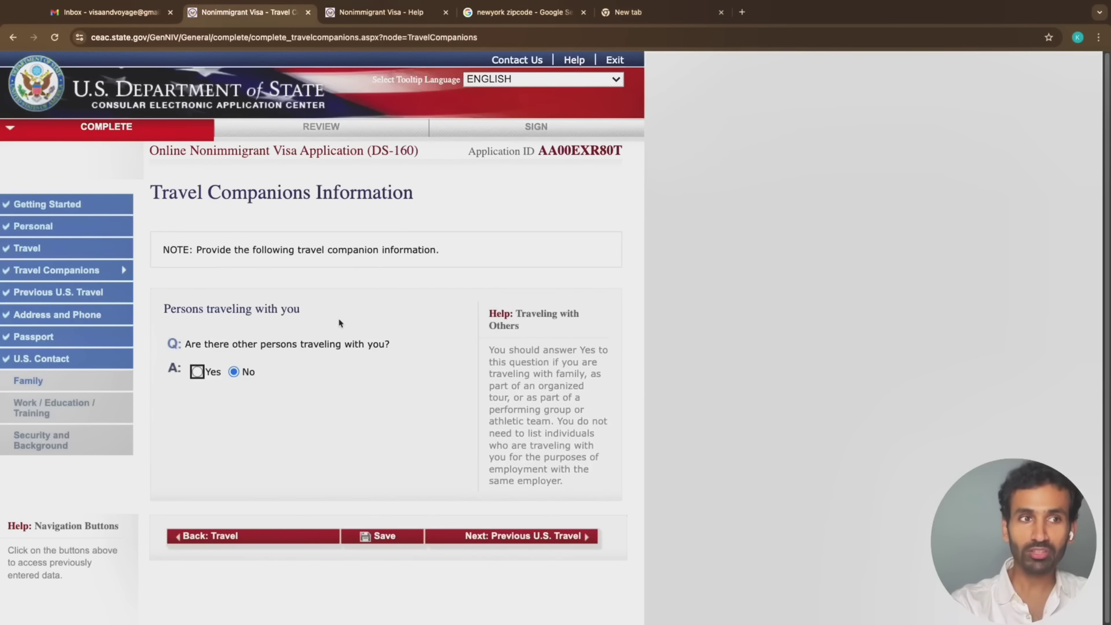
left_click(579, 539)
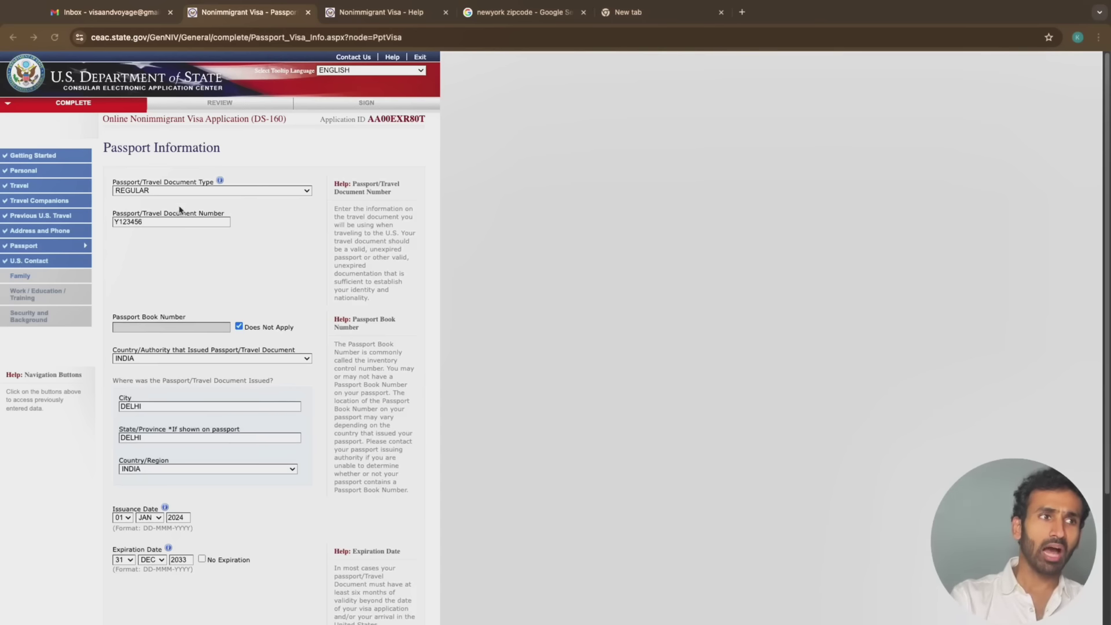
Keep passport type REGULAR and enter the passport document number
left_click(203, 192)
left_click(203, 192)
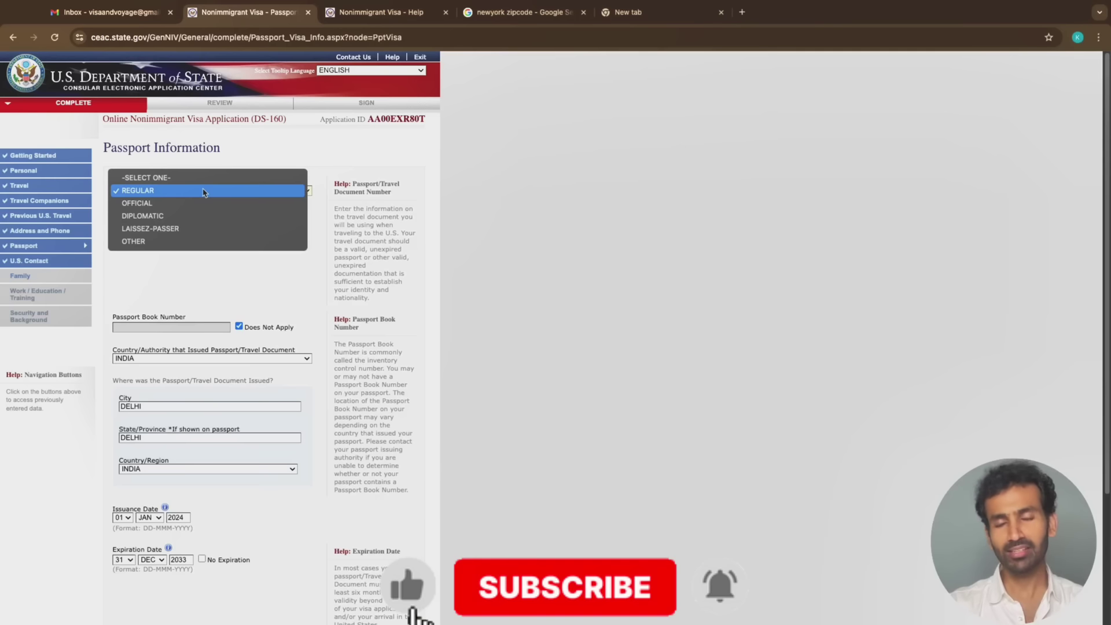
left_click(204, 190)
left_click(196, 221)
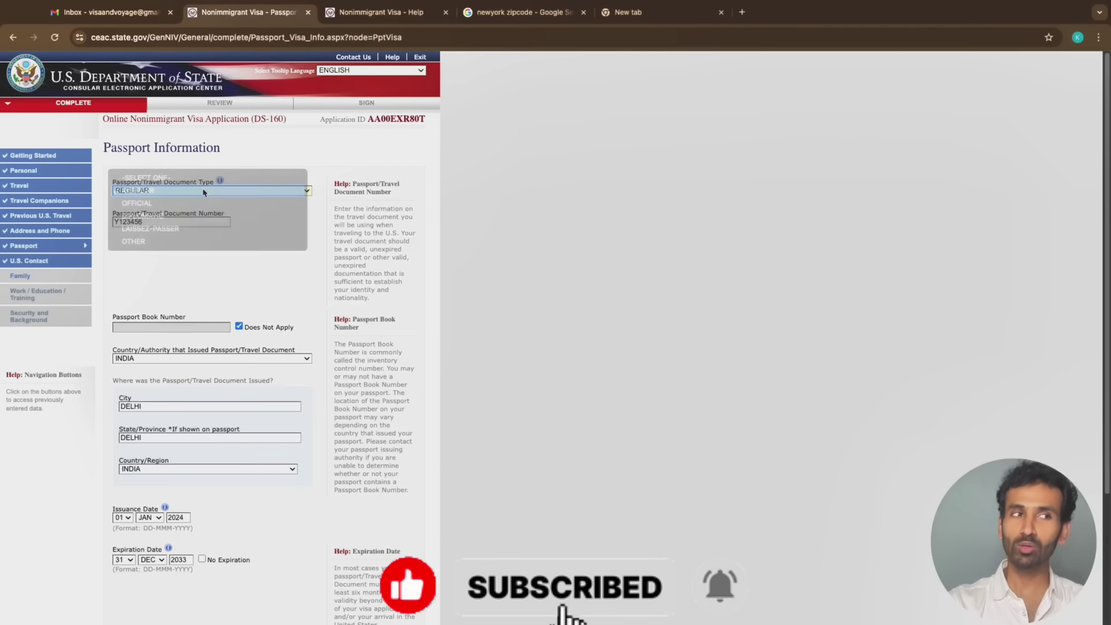
type("Y123456")
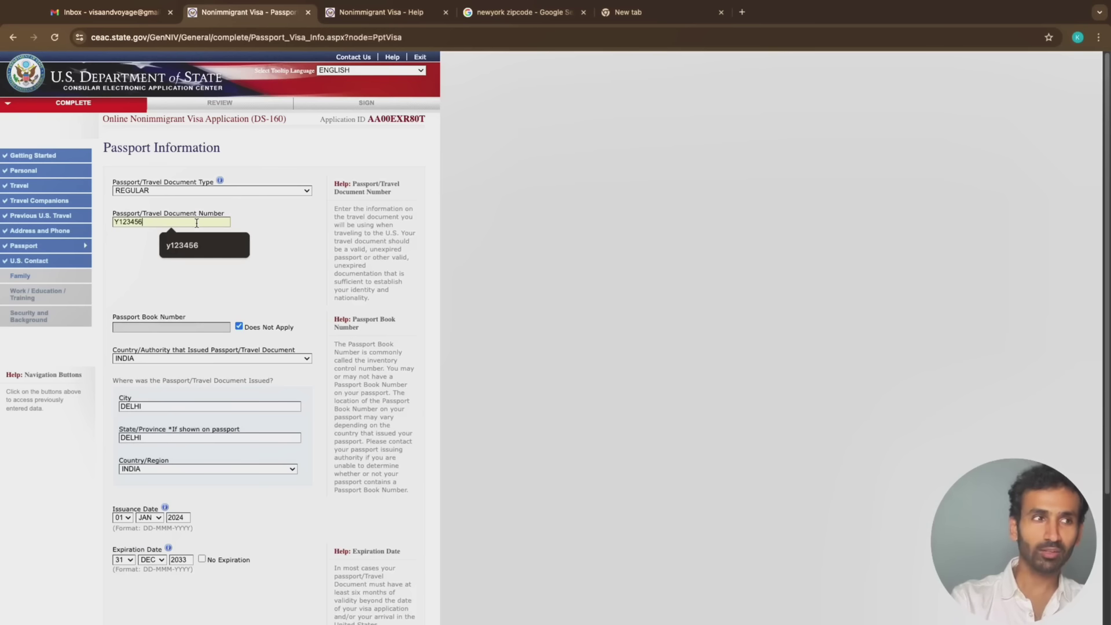
left_click(197, 330)
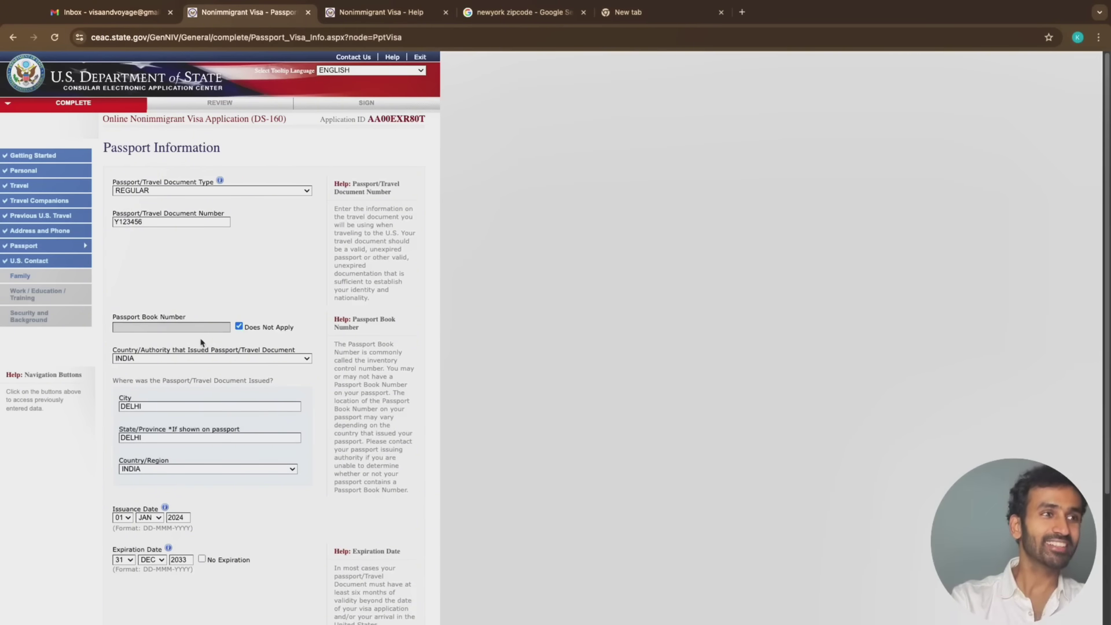
Confirm issuing city and state DELHI and issuing country INDIA
left_click(190, 405)
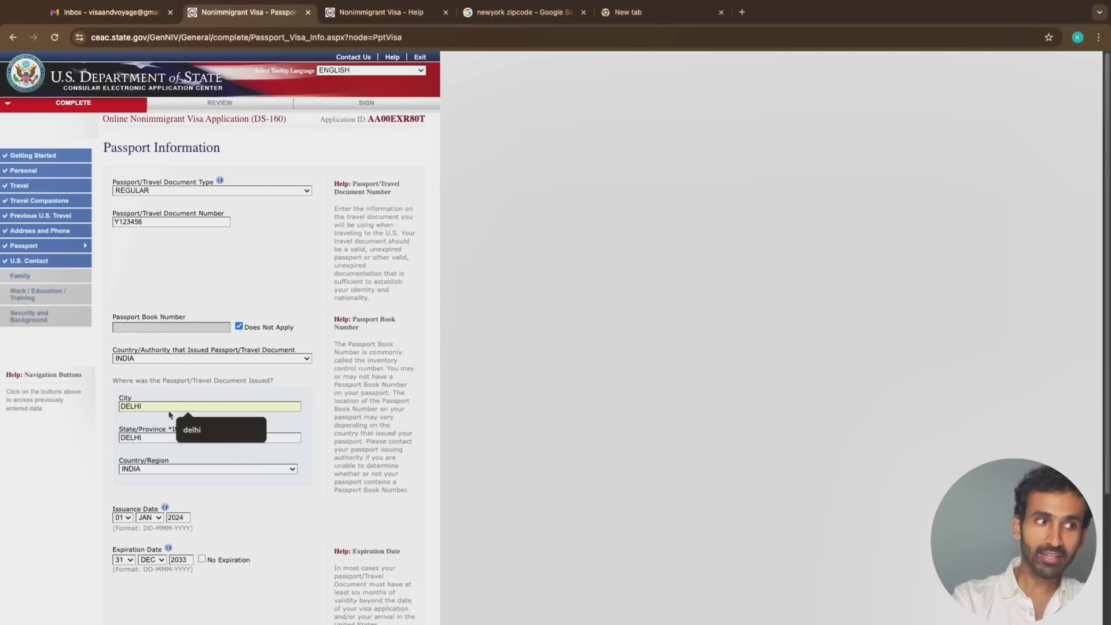
left_click(149, 438)
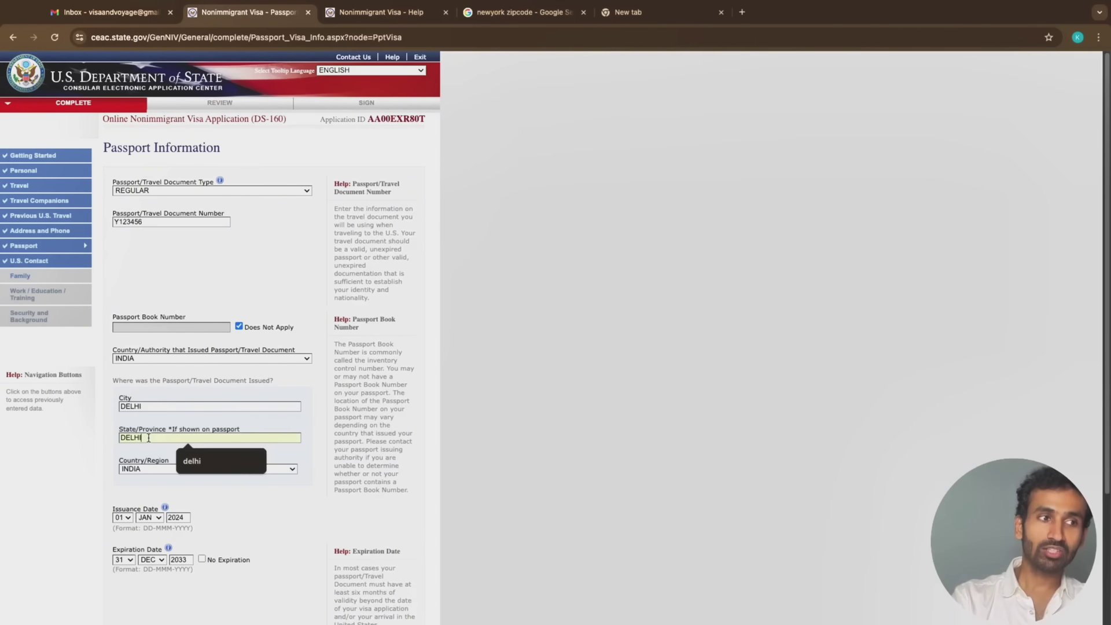
left_click(155, 471)
left_click(87, 471)
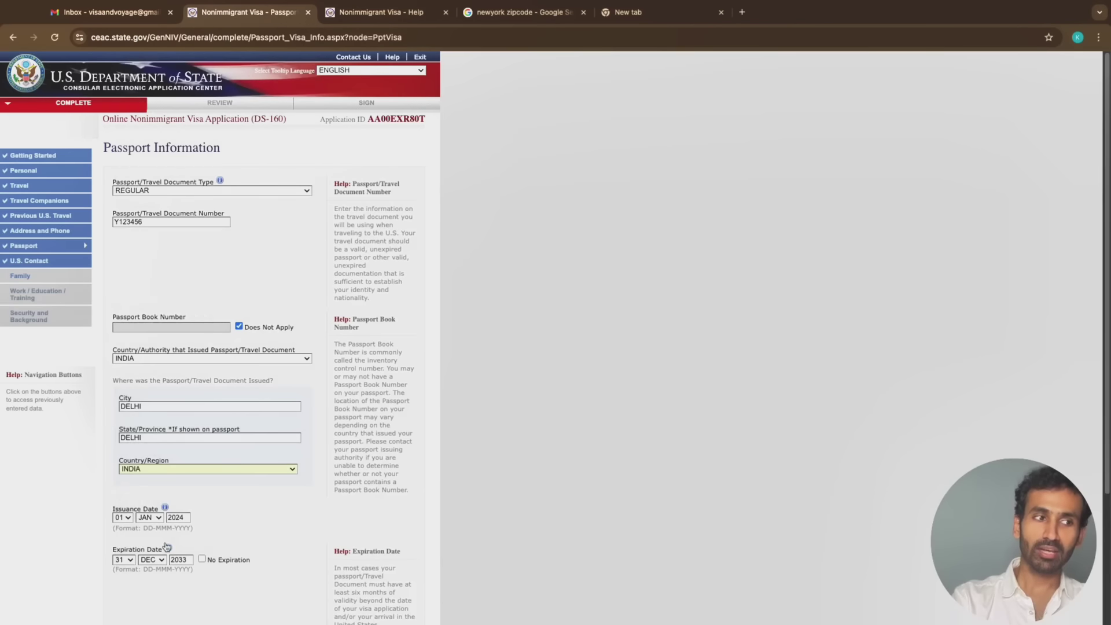
scroll(164, 544, "down", 2)
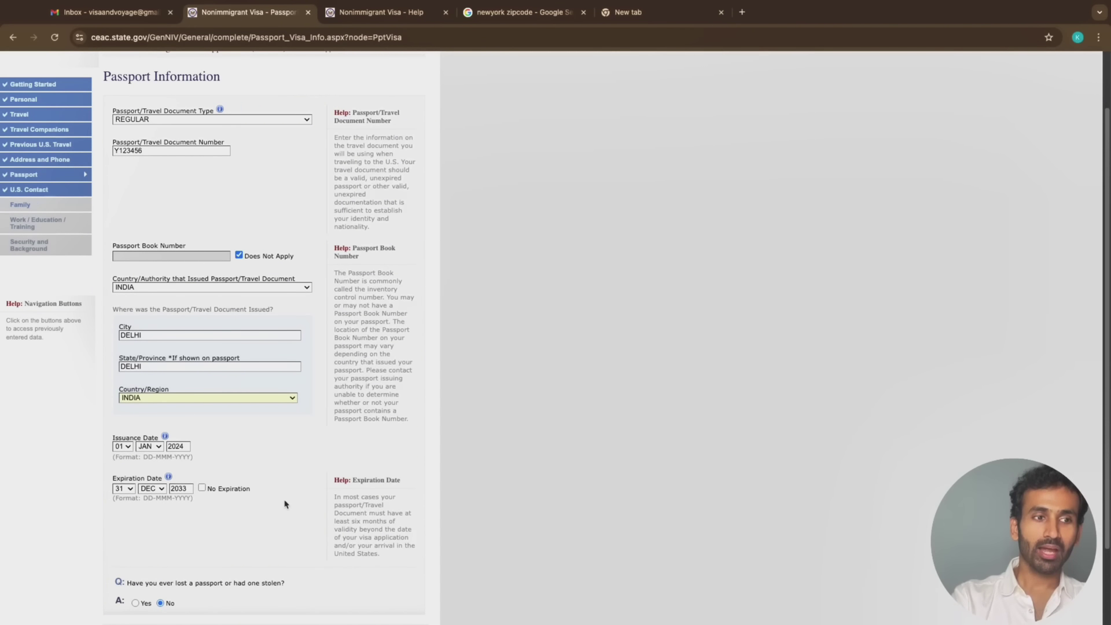
Move past the passport expiration fields and continue to the U.S. Point of Contact page
scroll(285, 504, "down", 1)
left_click_drag(339, 483, 399, 528)
left_click(396, 487)
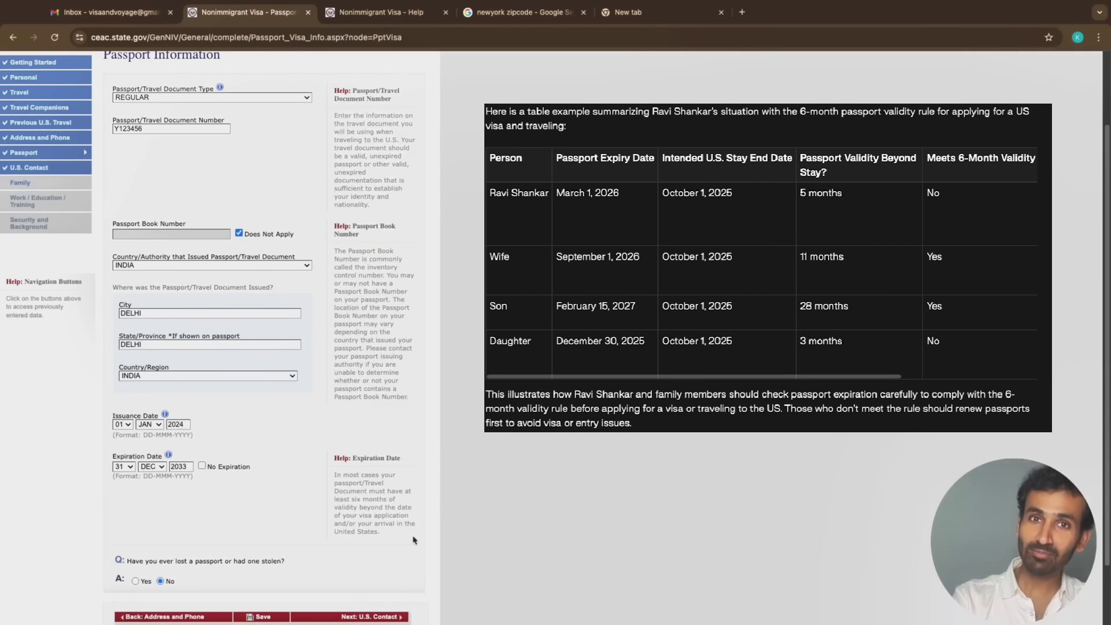
scroll(282, 540, "down", 2)
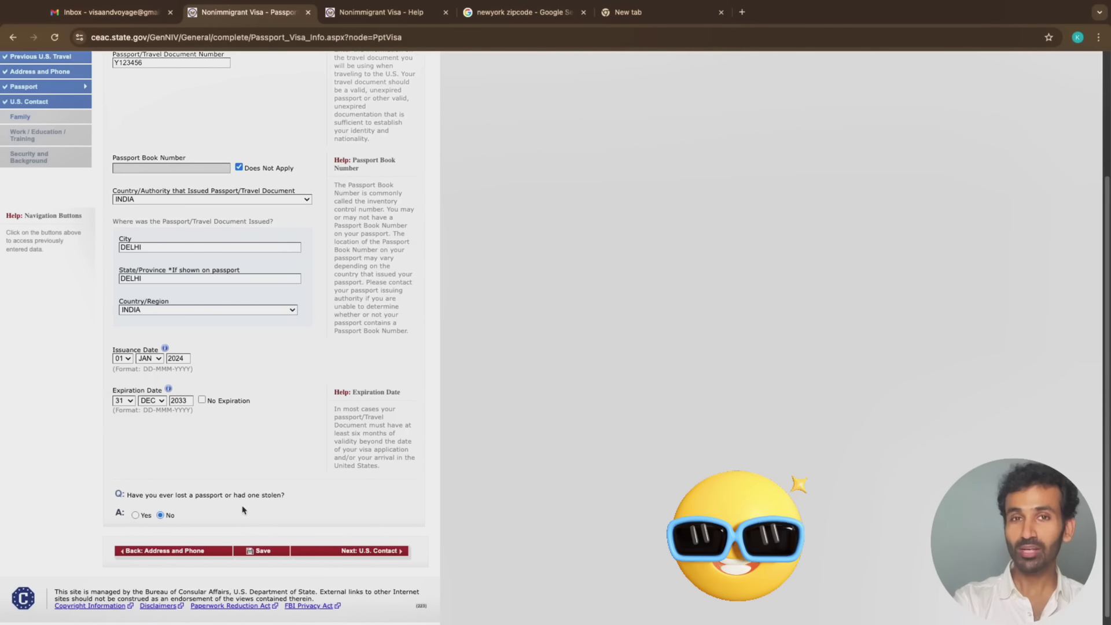
left_click(372, 551)
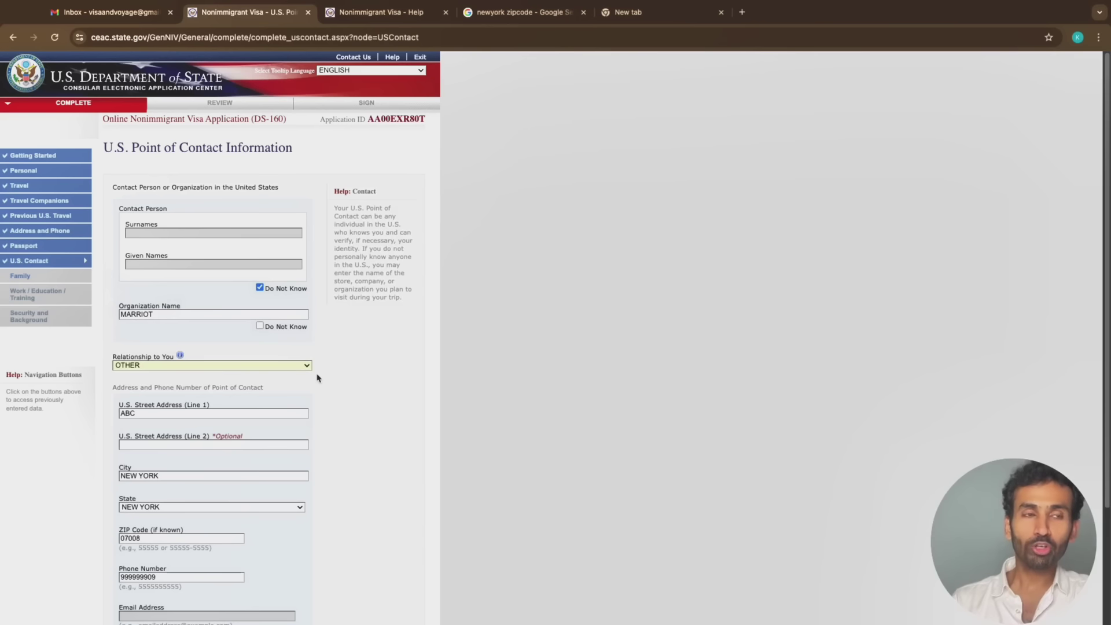
Keep the contact relationship as OTHER and append HOTEL to the organization name MARRIOT
left_click(275, 366)
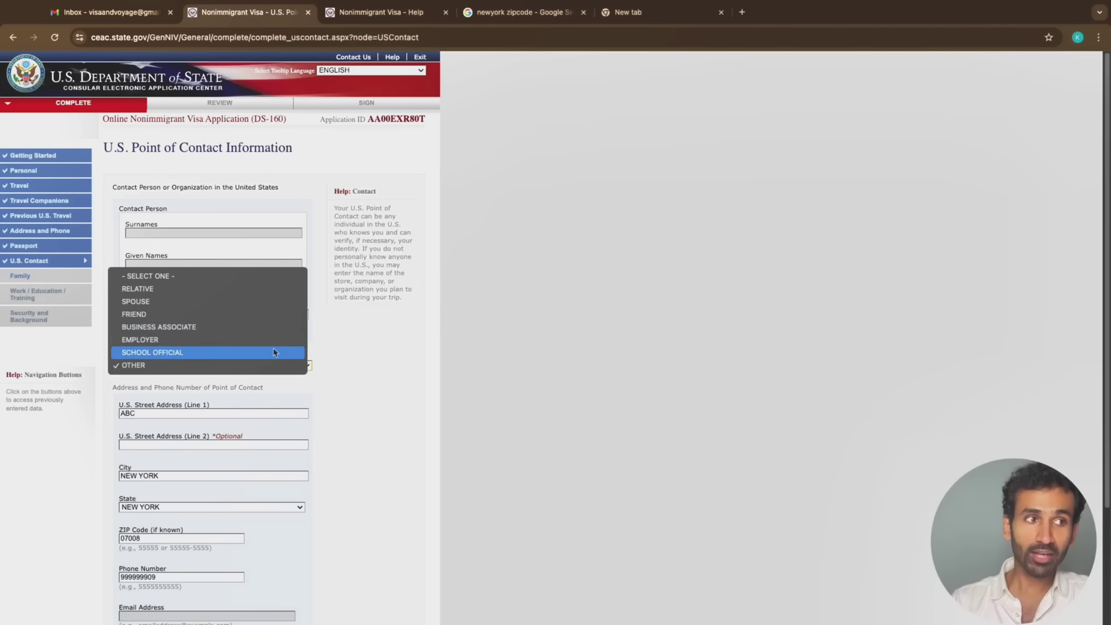
left_click(396, 341)
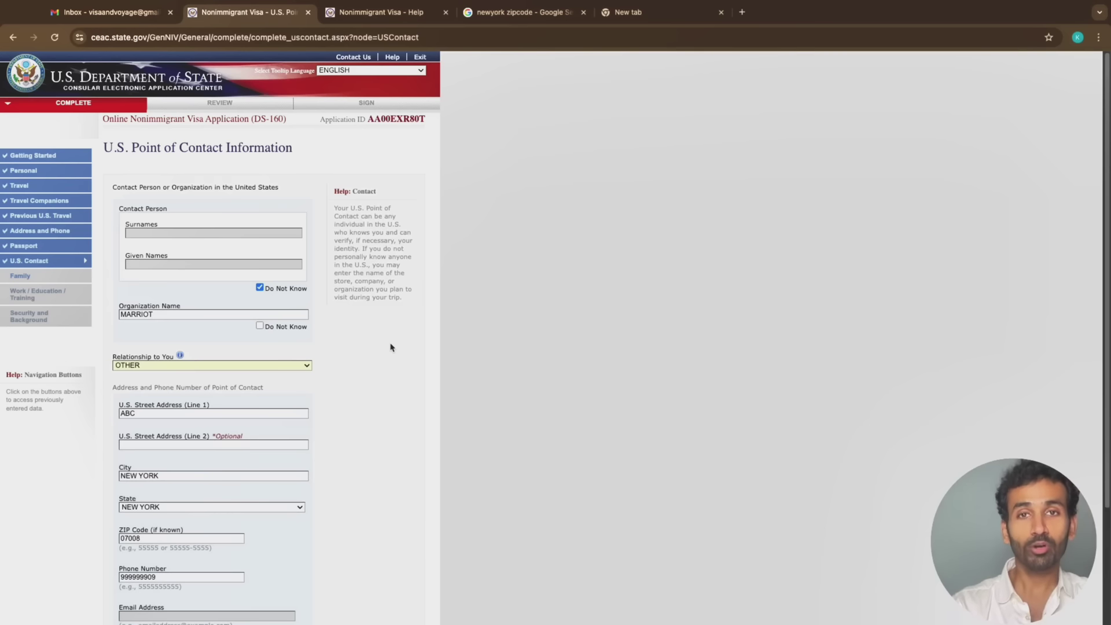
left_click(183, 367)
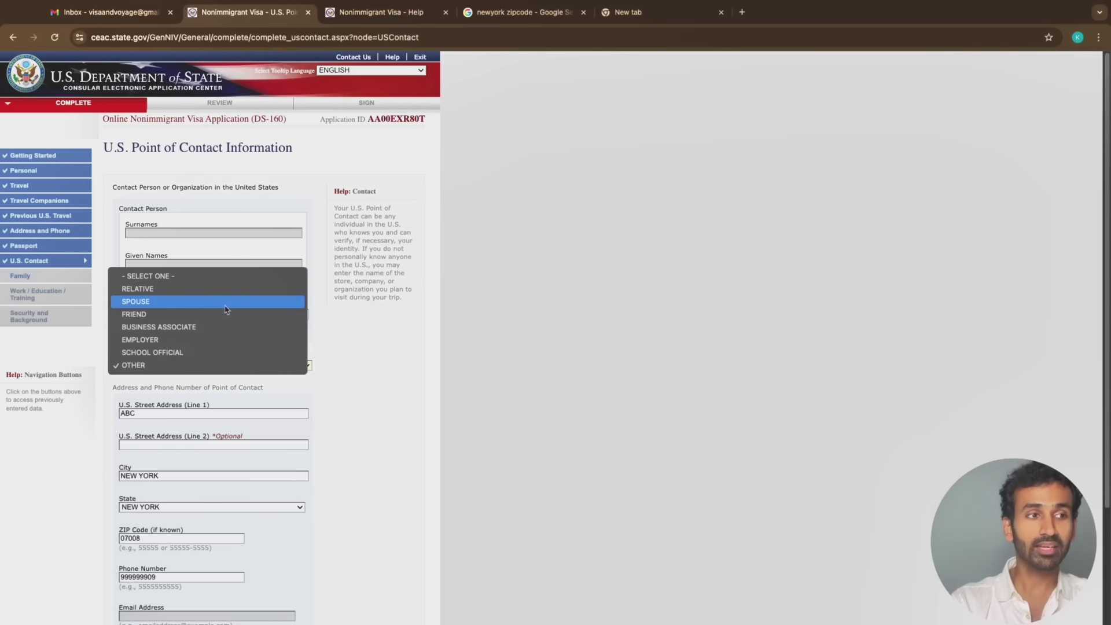
left_click(360, 371)
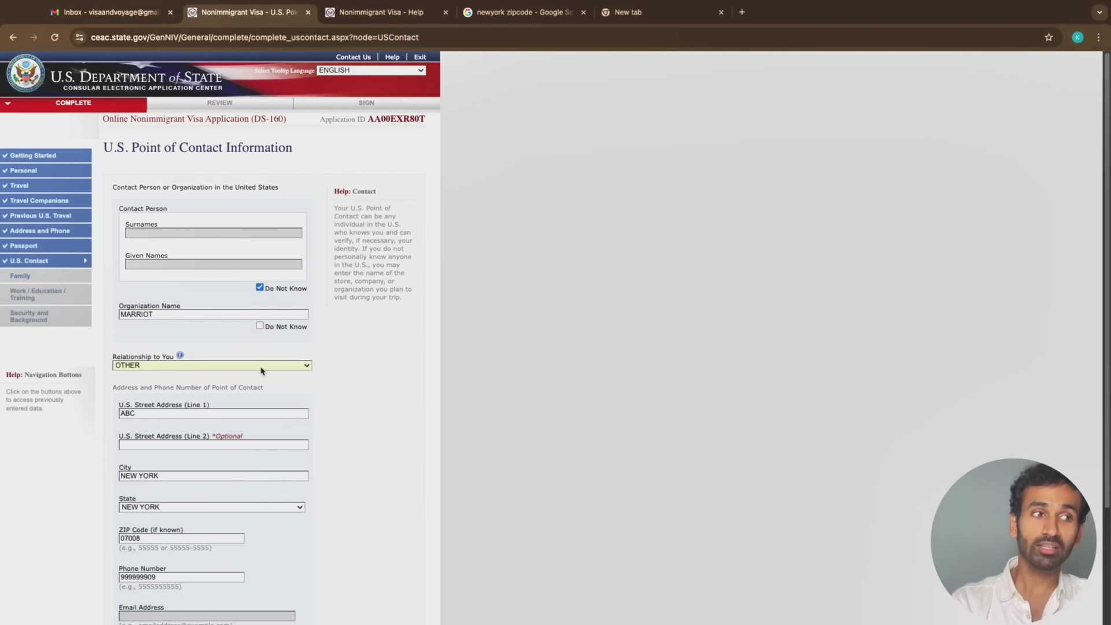
left_click(191, 313)
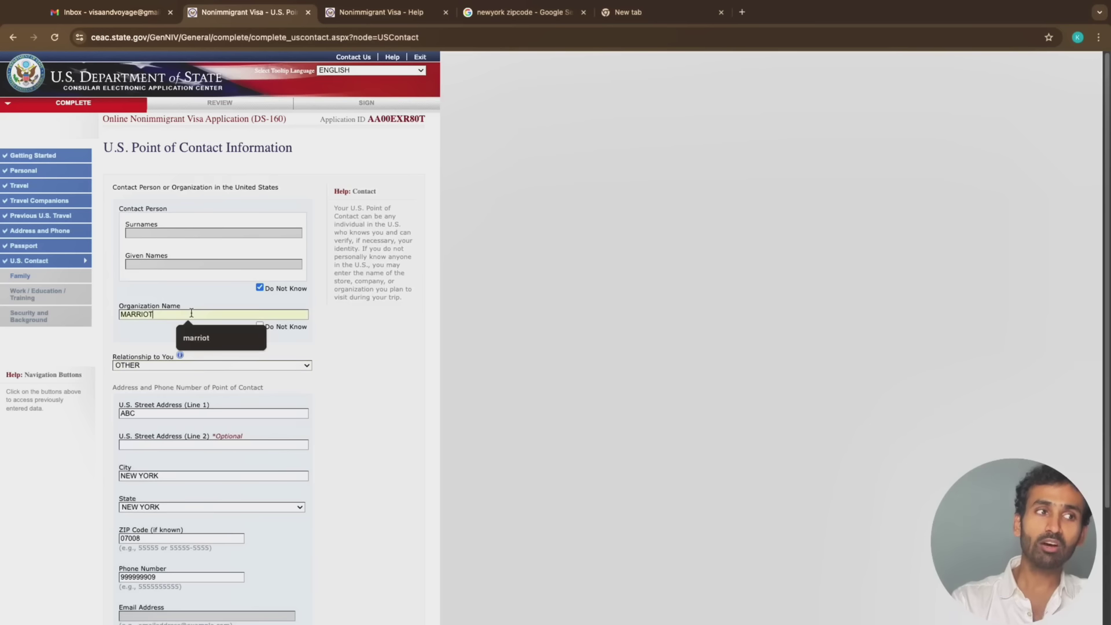
type("HO")
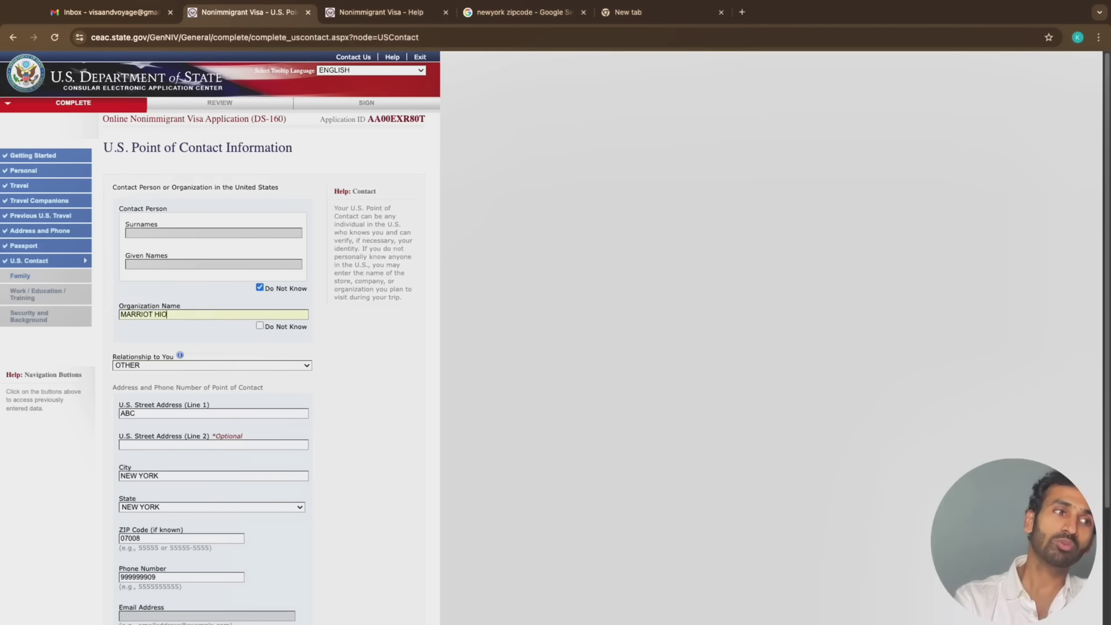
type("TEL")
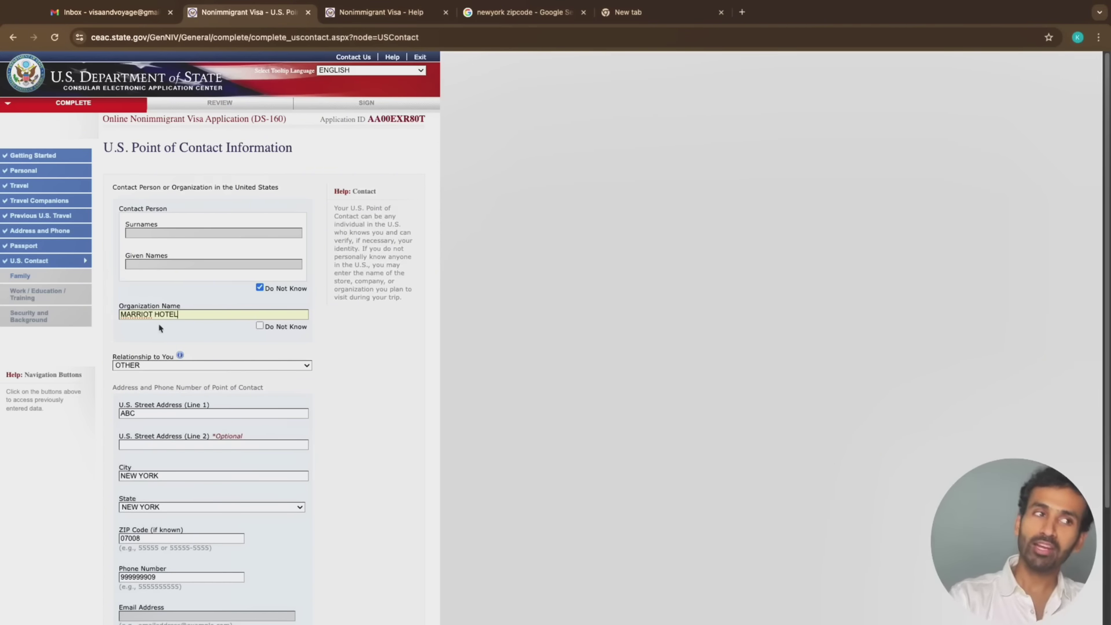
Enter ABC as U.S. street address line 2, review the phone, and continue to Family
scroll(210, 347, "down", 3)
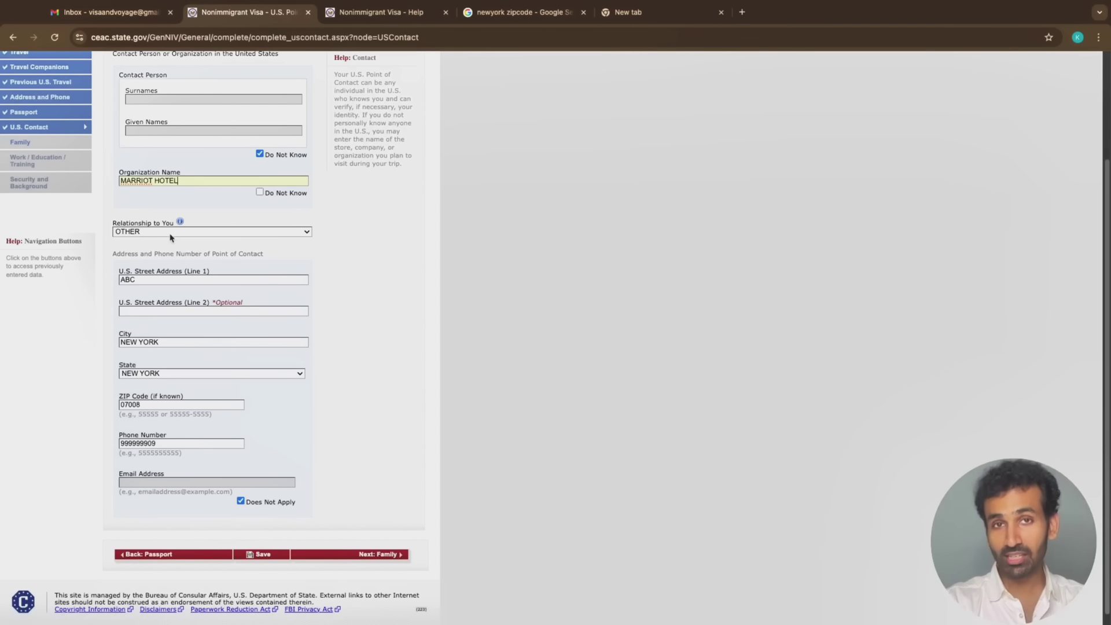
left_click(163, 281)
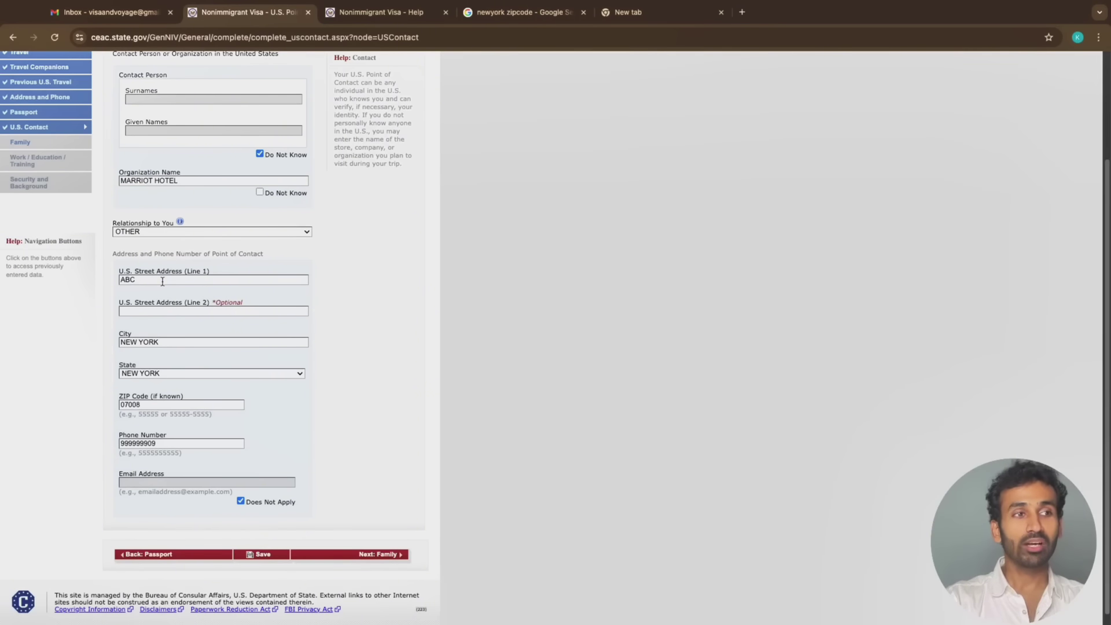
left_click(159, 310)
type("ABC")
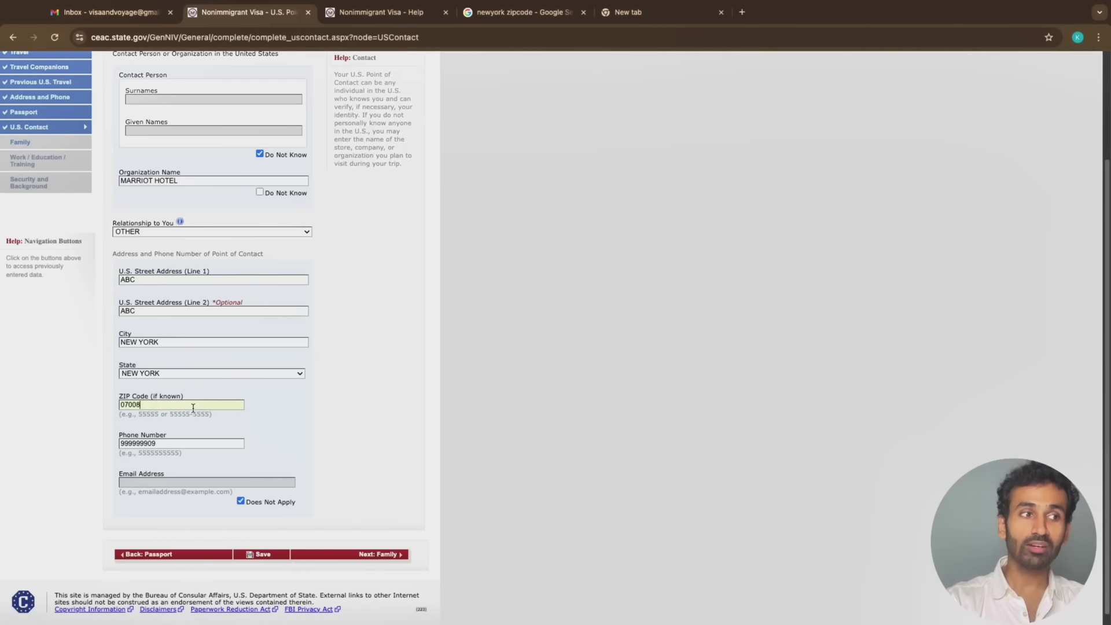
left_click(201, 443)
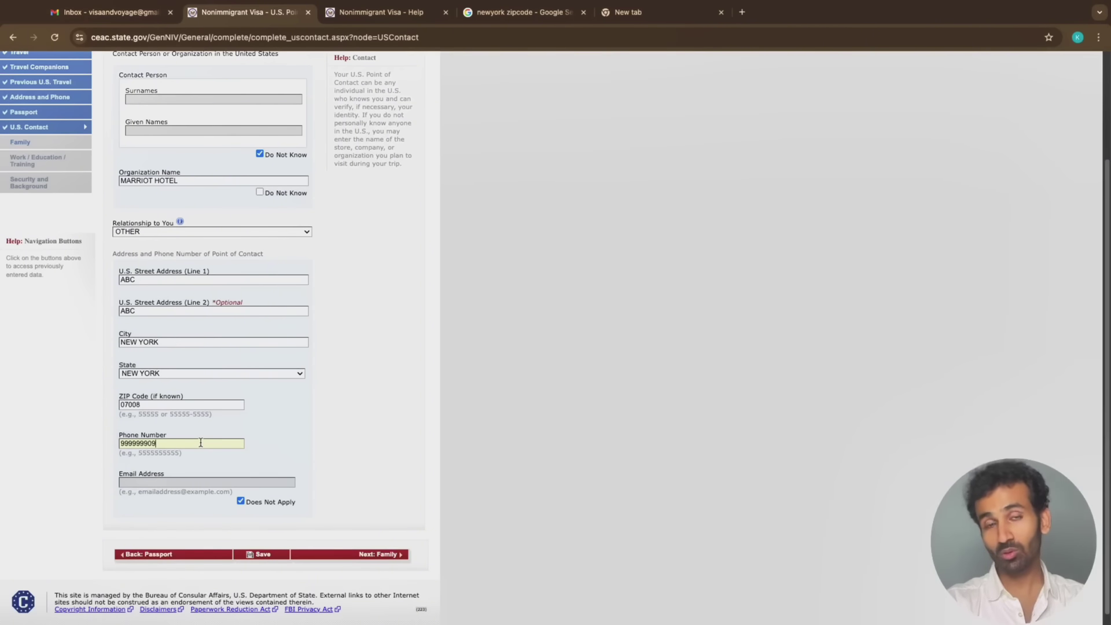
left_click(188, 486)
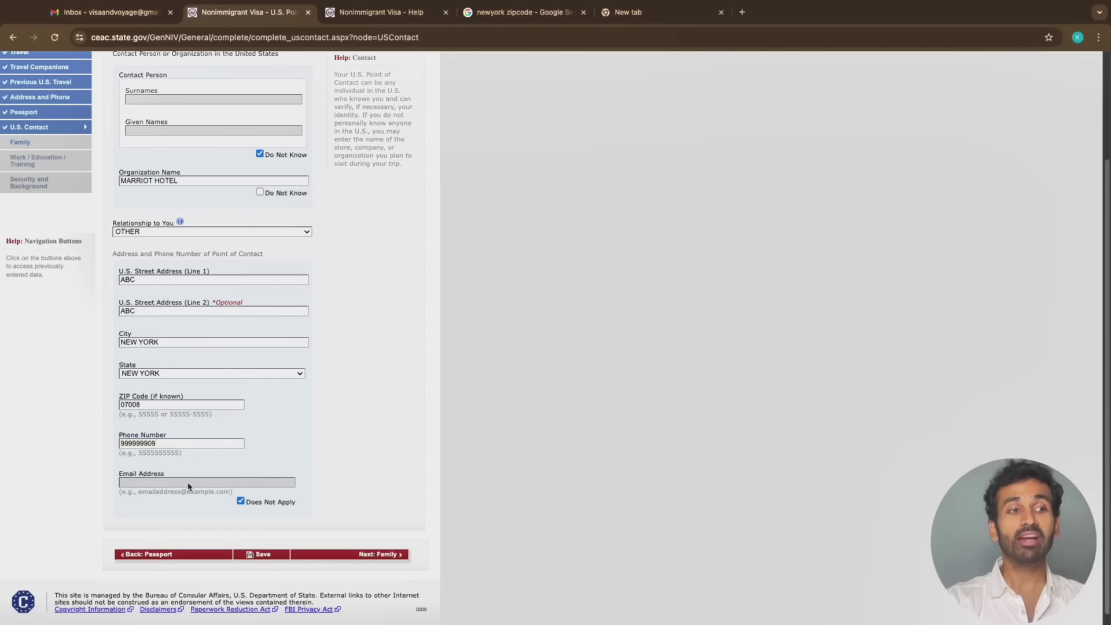
scroll(347, 521, "down", 1)
left_click(385, 545)
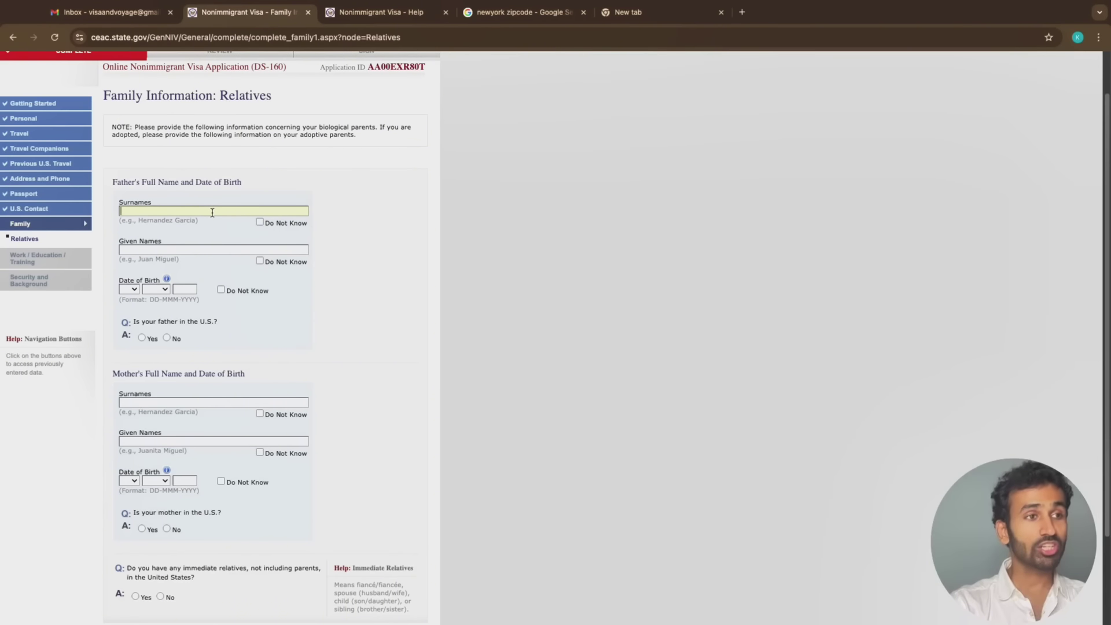
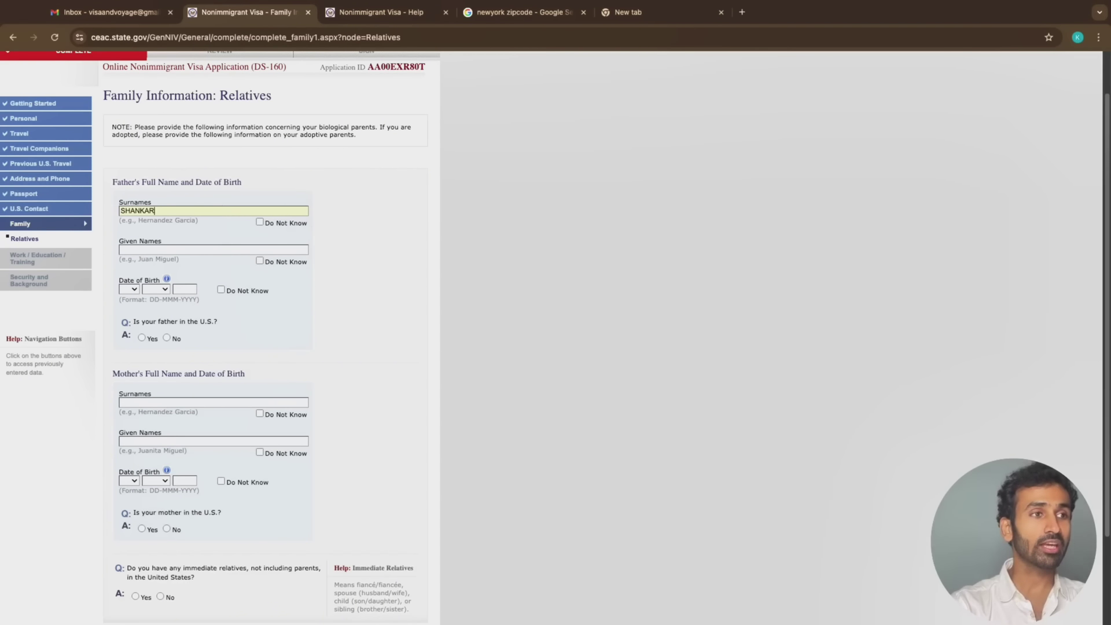
Enter the father's surname and given names, birth date 01 JAN 1960, and not in the U.S
left_click(207, 257)
left_click(207, 250)
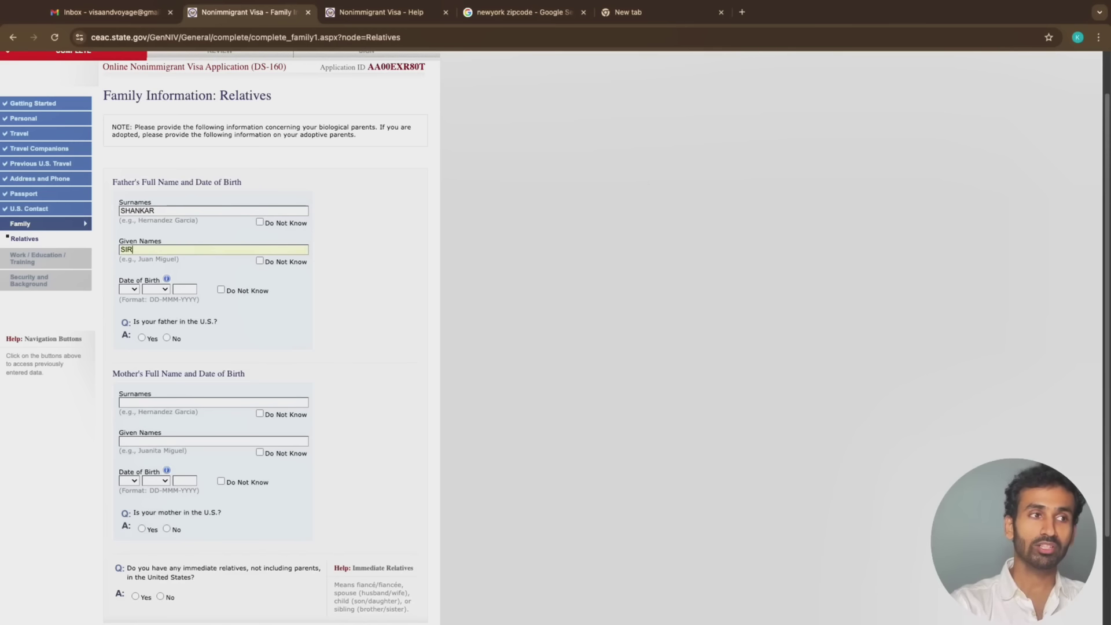
left_click(129, 289)
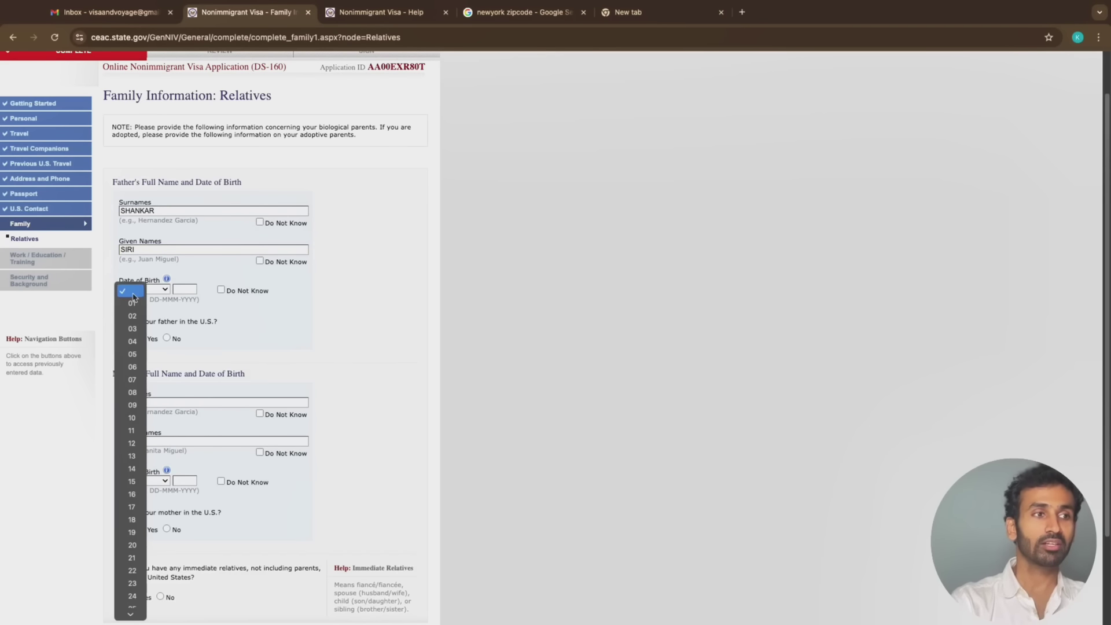
left_click(136, 303)
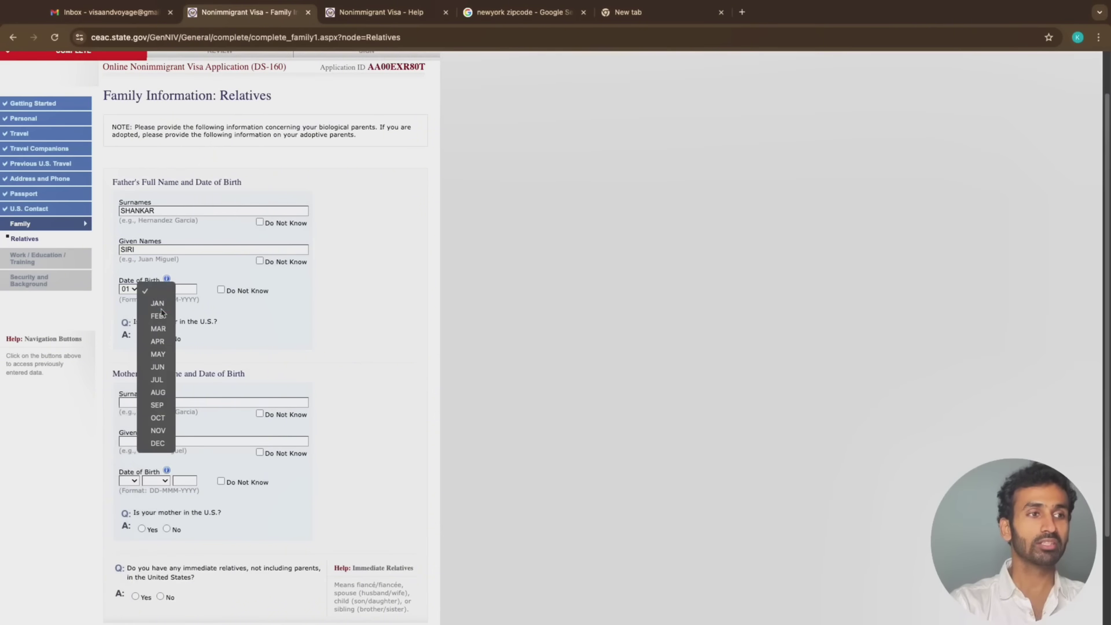
left_click(157, 304)
left_click(185, 290)
type("19")
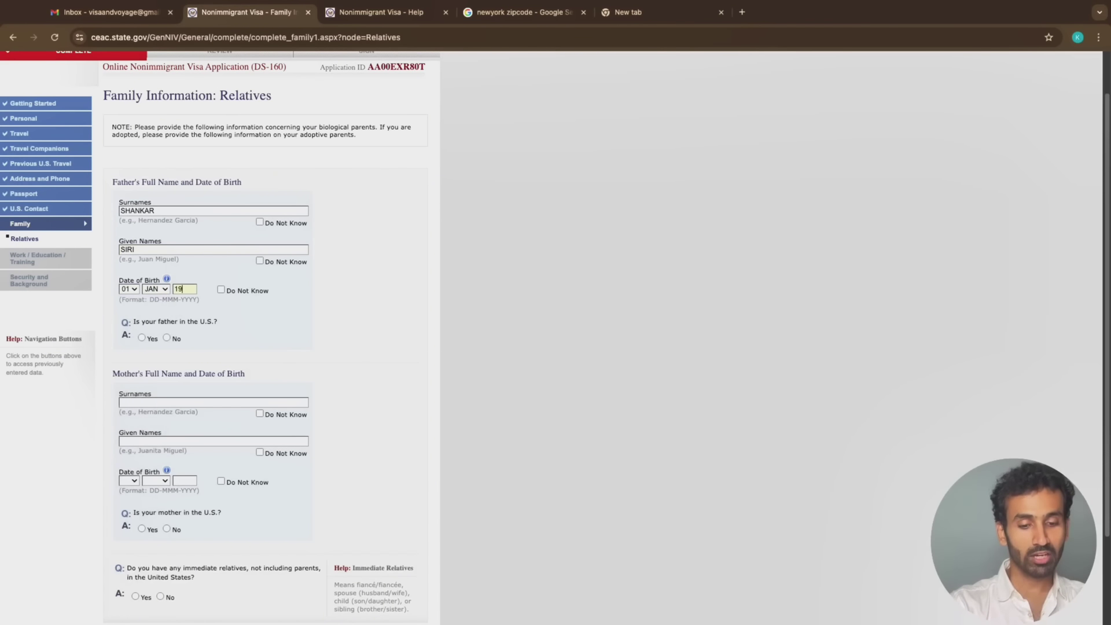
type("7")
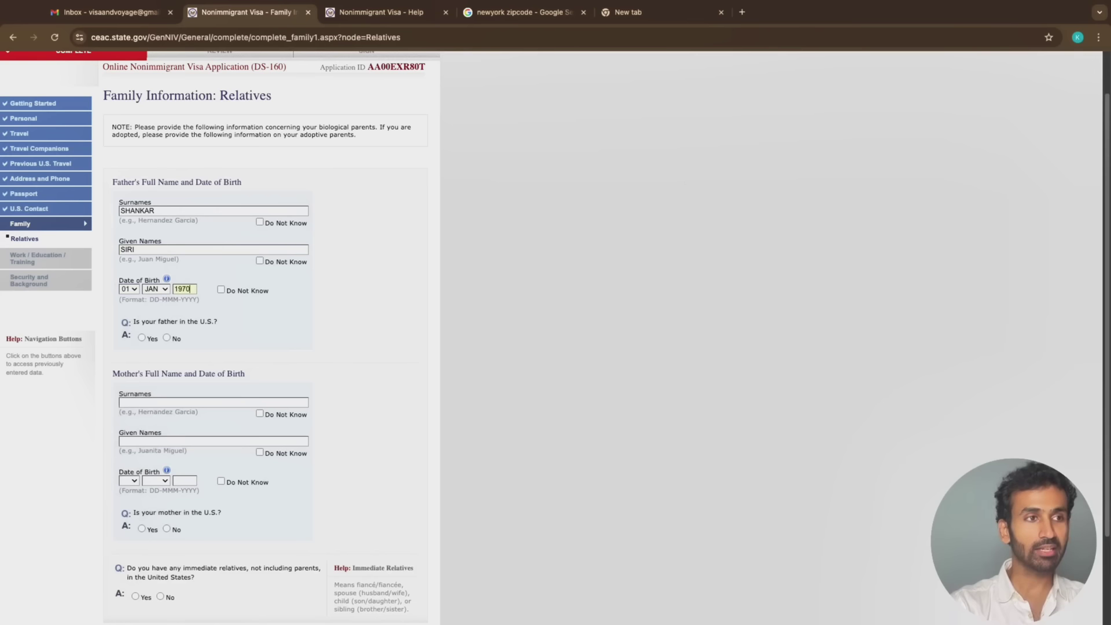
key("BackSpace")
type("60")
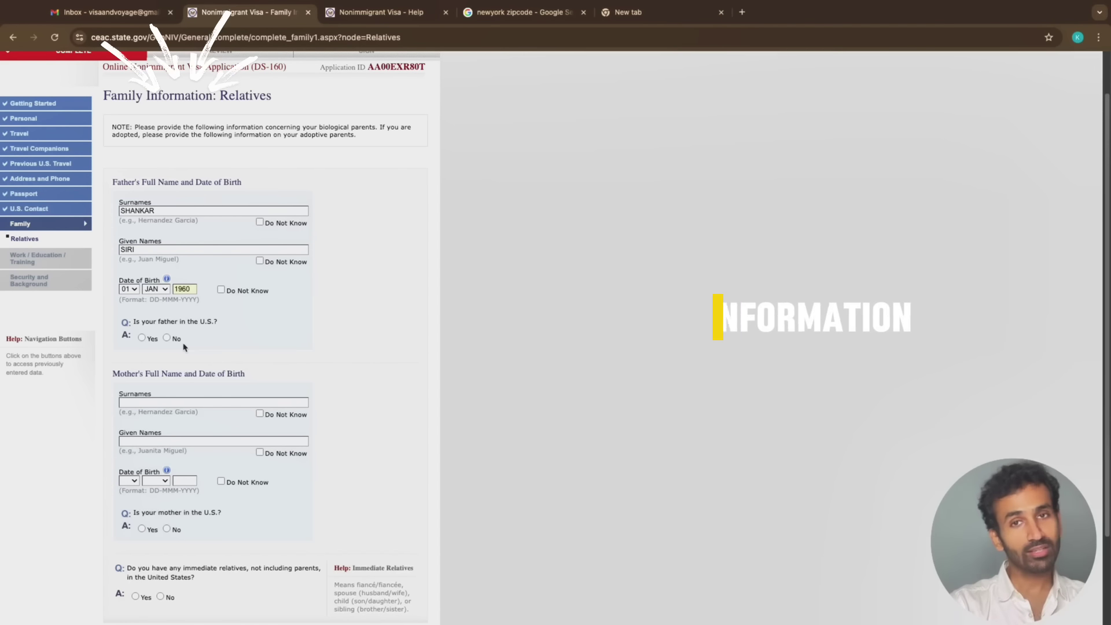
left_click(167, 339)
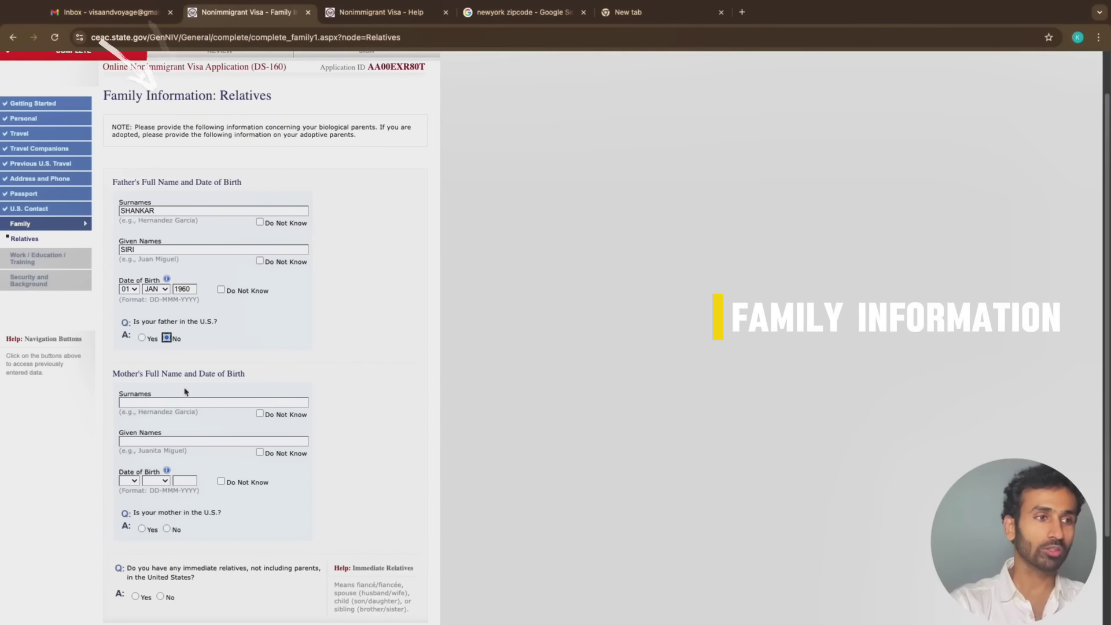
Enter the mother's surname and given names
left_click(179, 401)
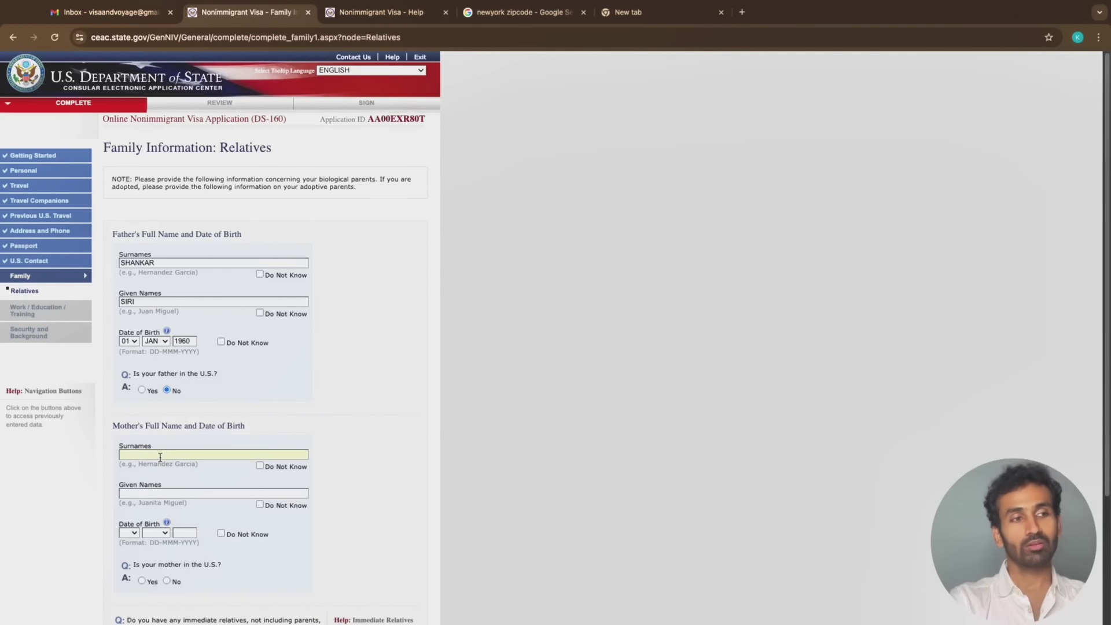
type("SHANKAR")
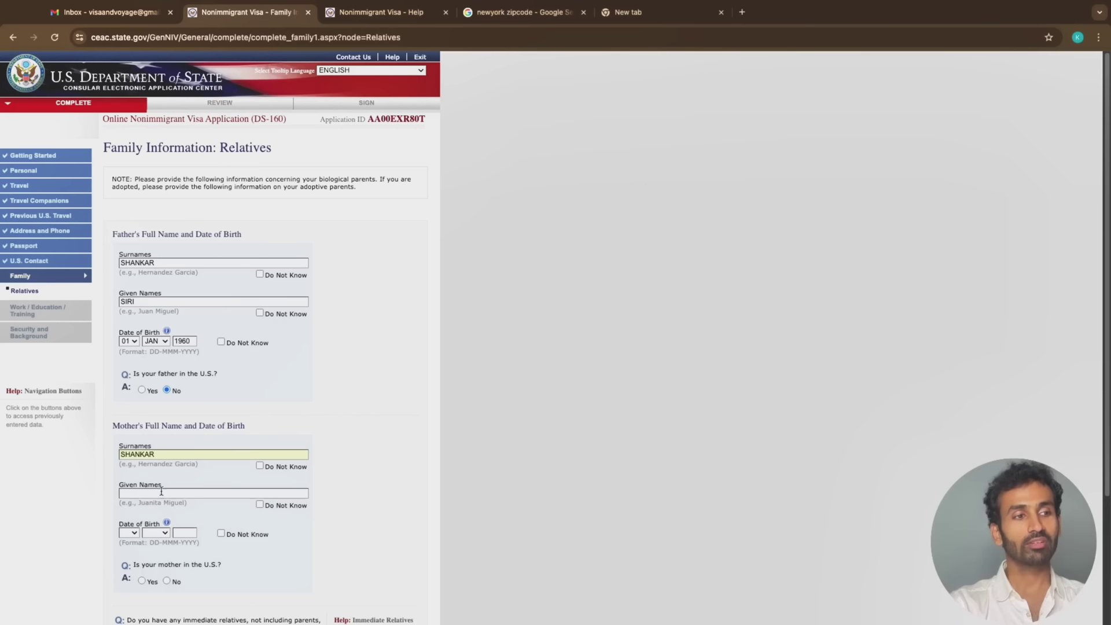
left_click(161, 494)
type("SHAN")
key("BackSpace")
key("BackSpace")
key("BackSpace")
key("BackSpace")
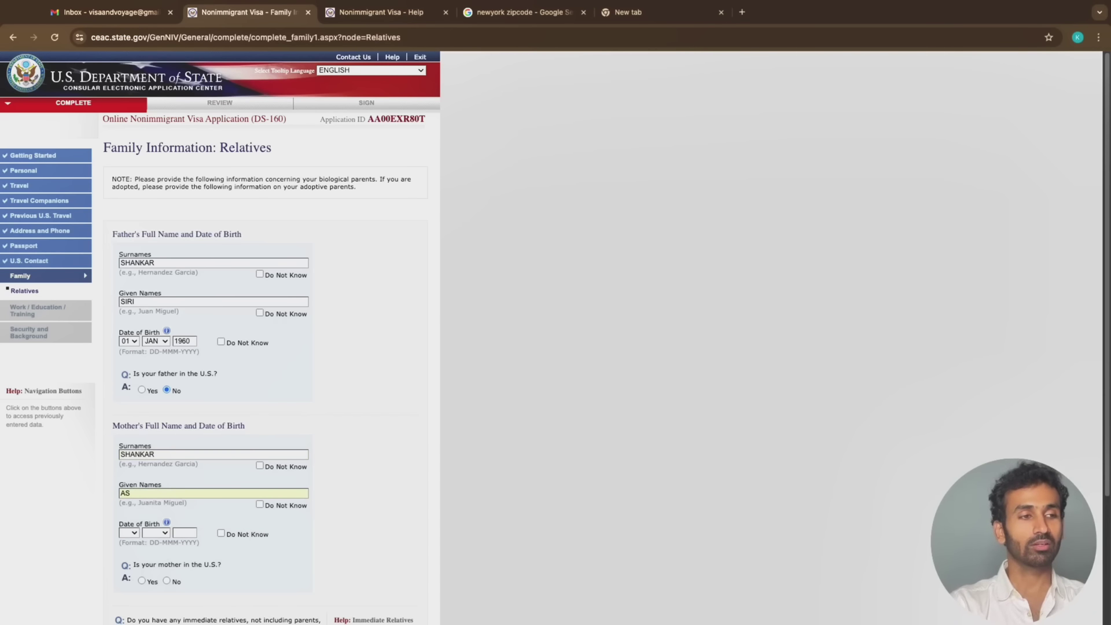
type("RAVI ")
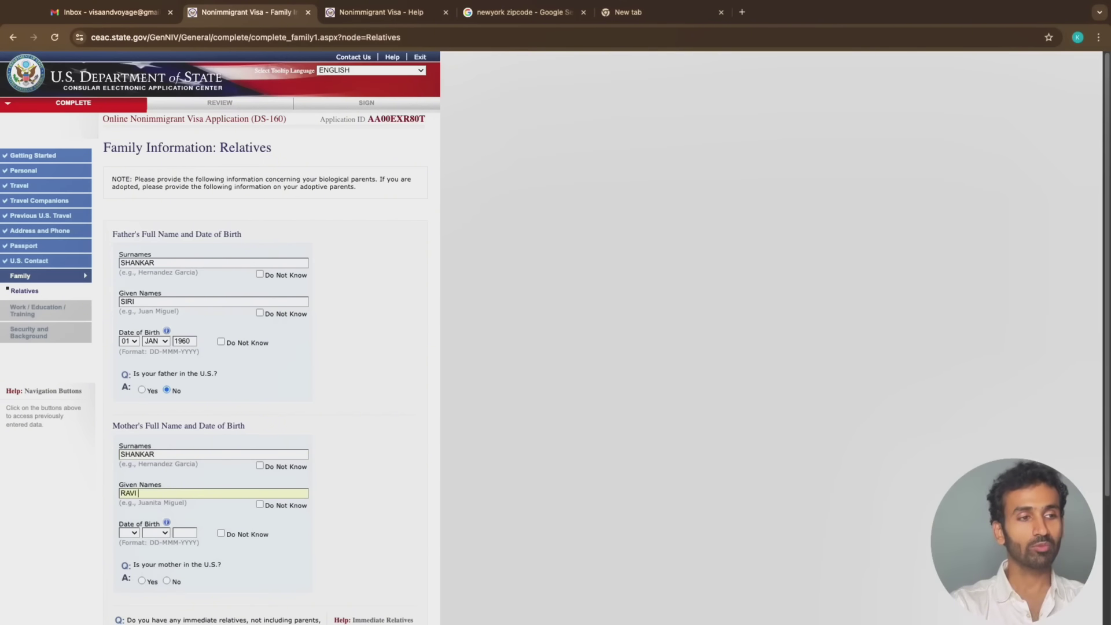
type("MOM")
scroll(136, 443, "down", 3)
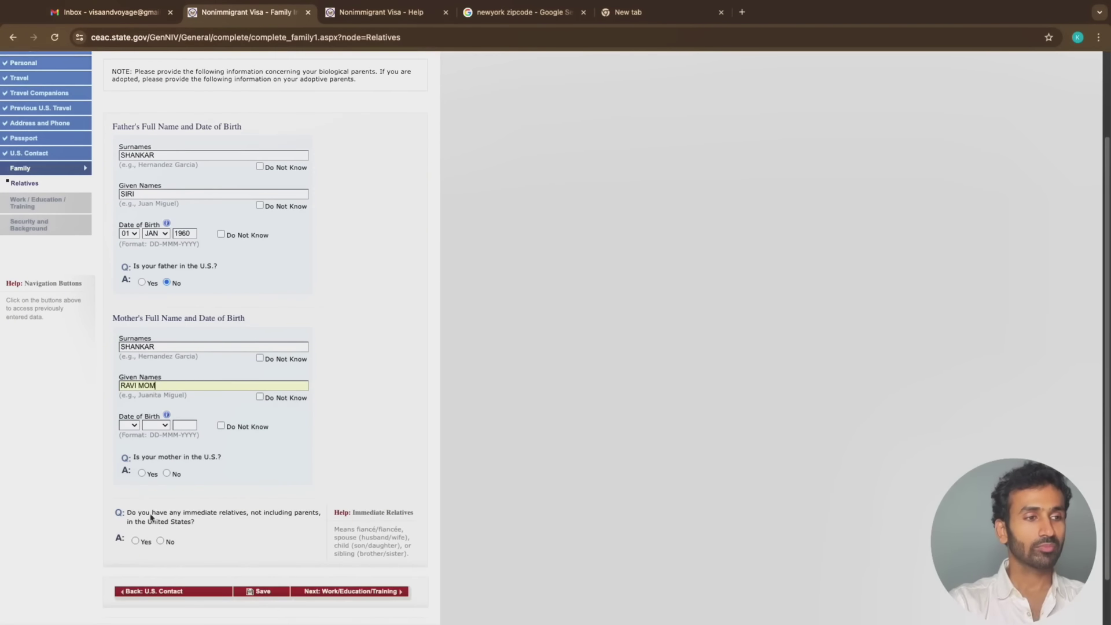
left_click(134, 425)
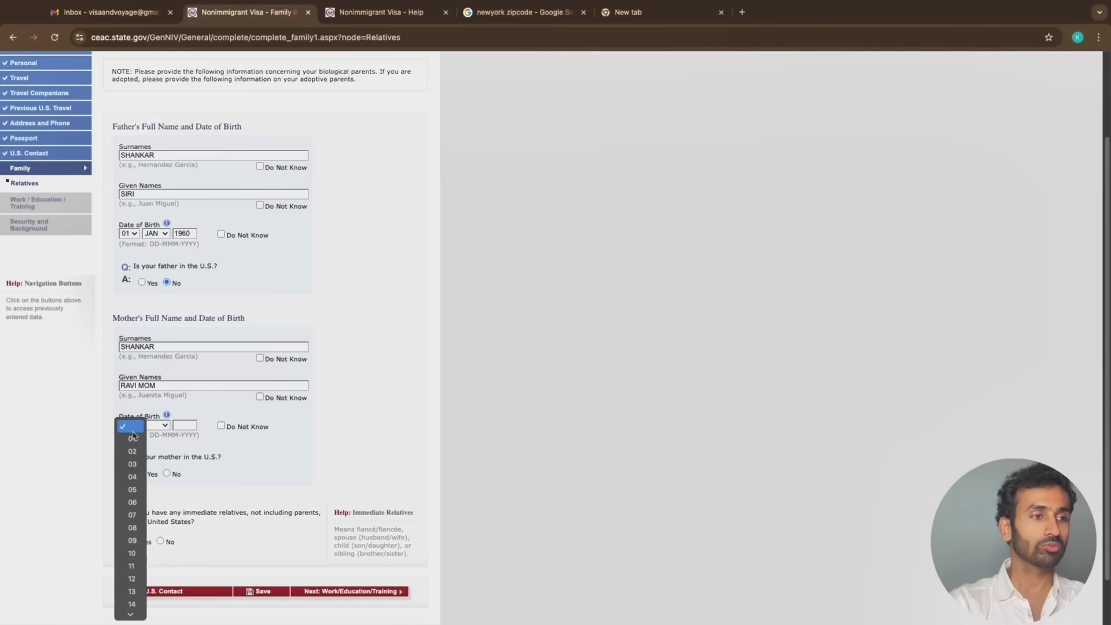
left_click(133, 438)
left_click(156, 425)
left_click(152, 437)
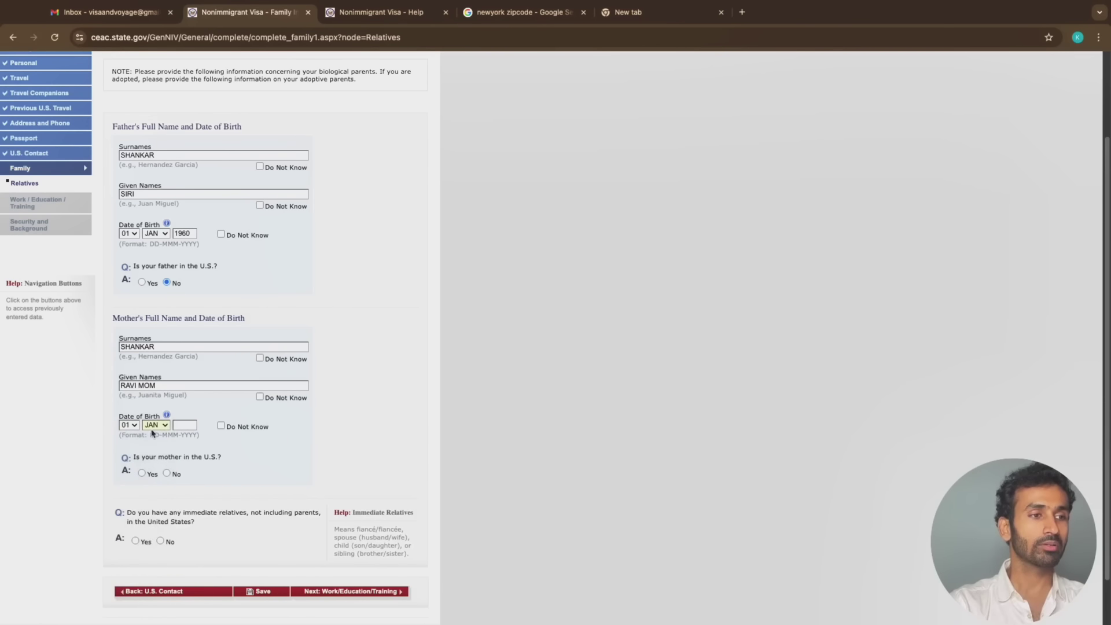
left_click(154, 426)
left_click(153, 437)
left_click(185, 425)
type("1")
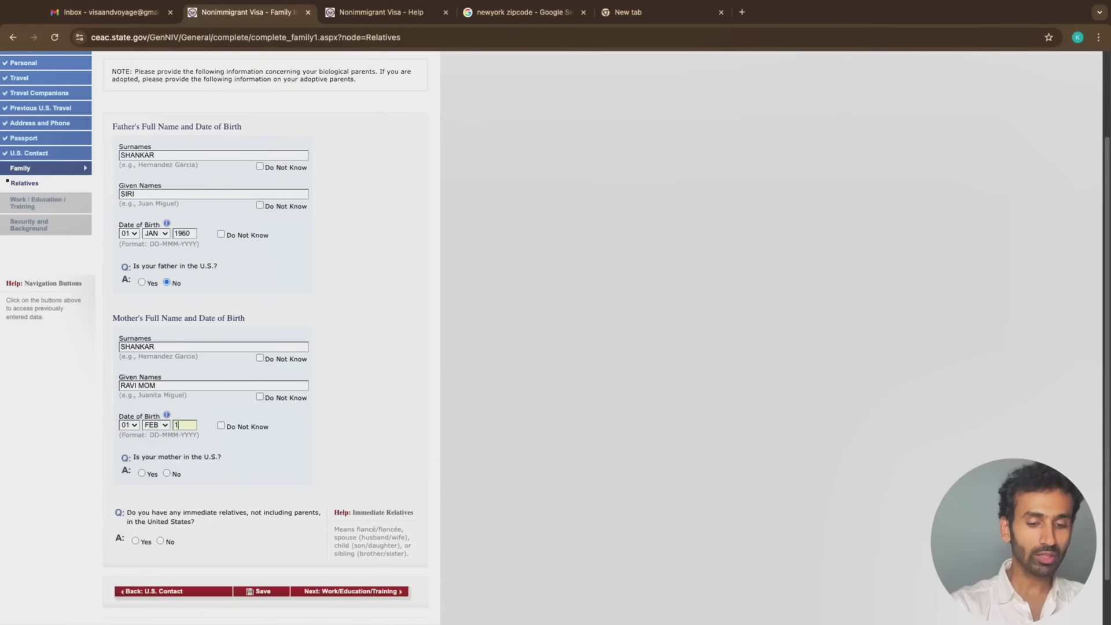
type("962")
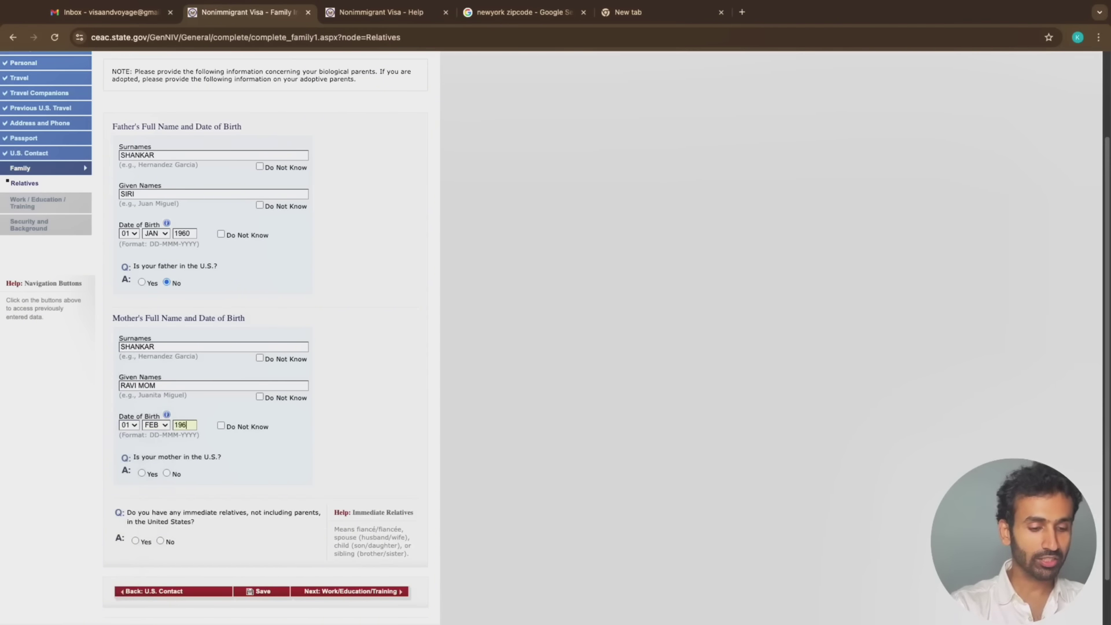
left_click(171, 475)
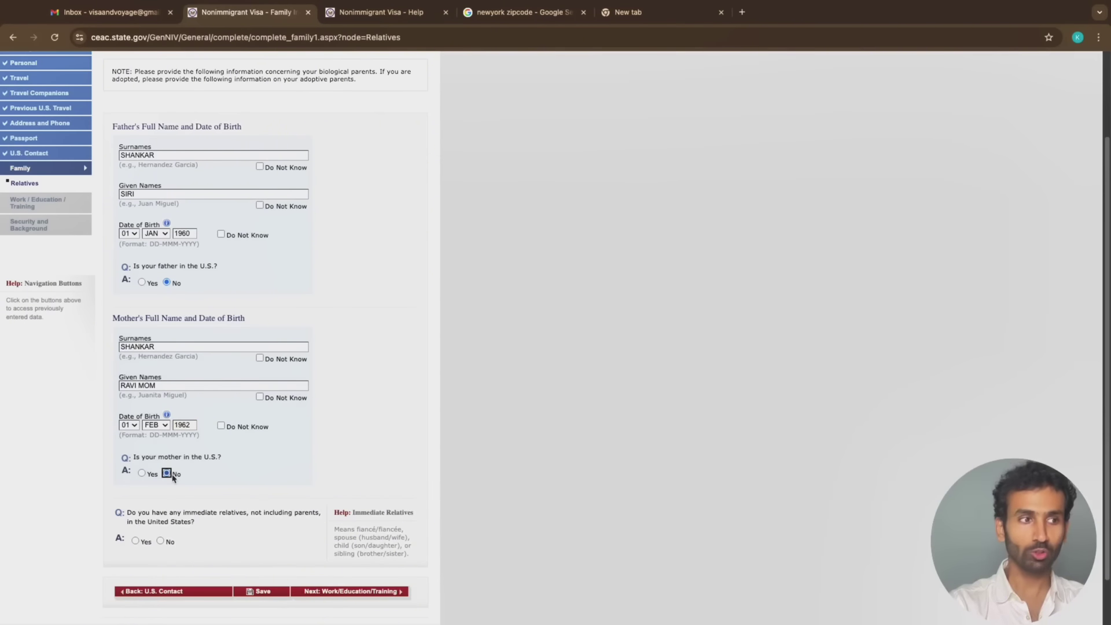
Answer No to having immediate relatives in the U.S
scroll(174, 509, "down", 2)
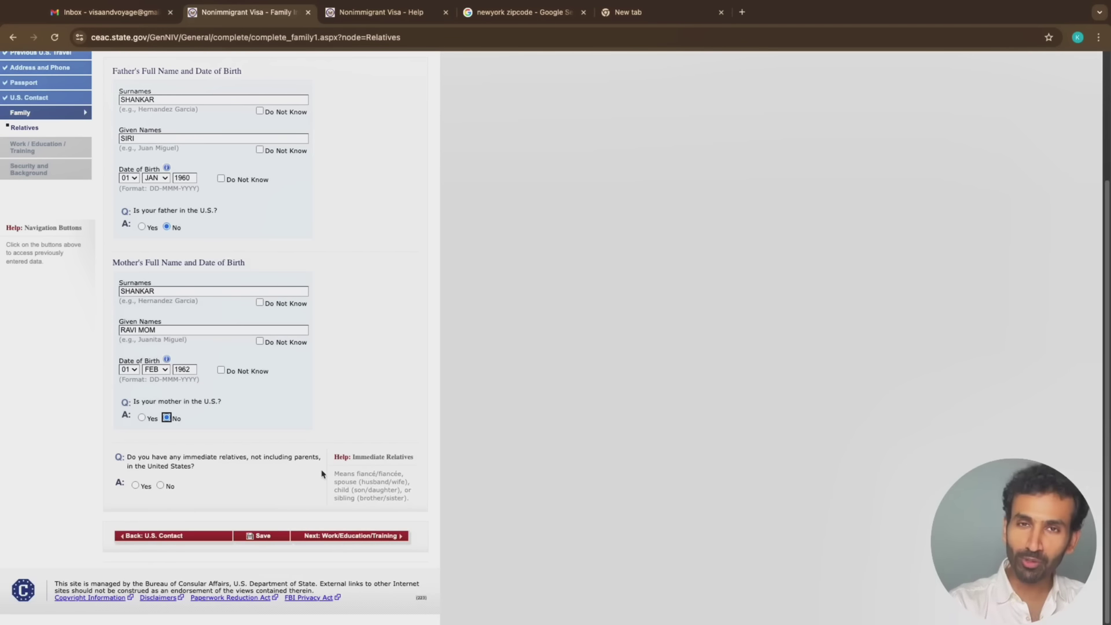
scroll(322, 474, "up", 5)
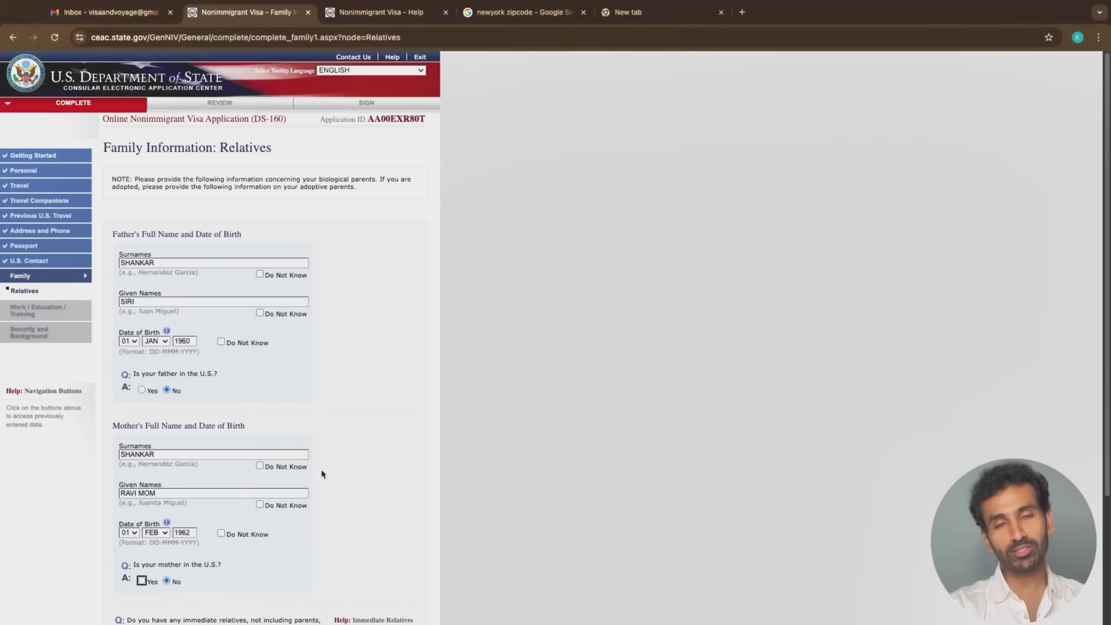
scroll(322, 474, "down", 4)
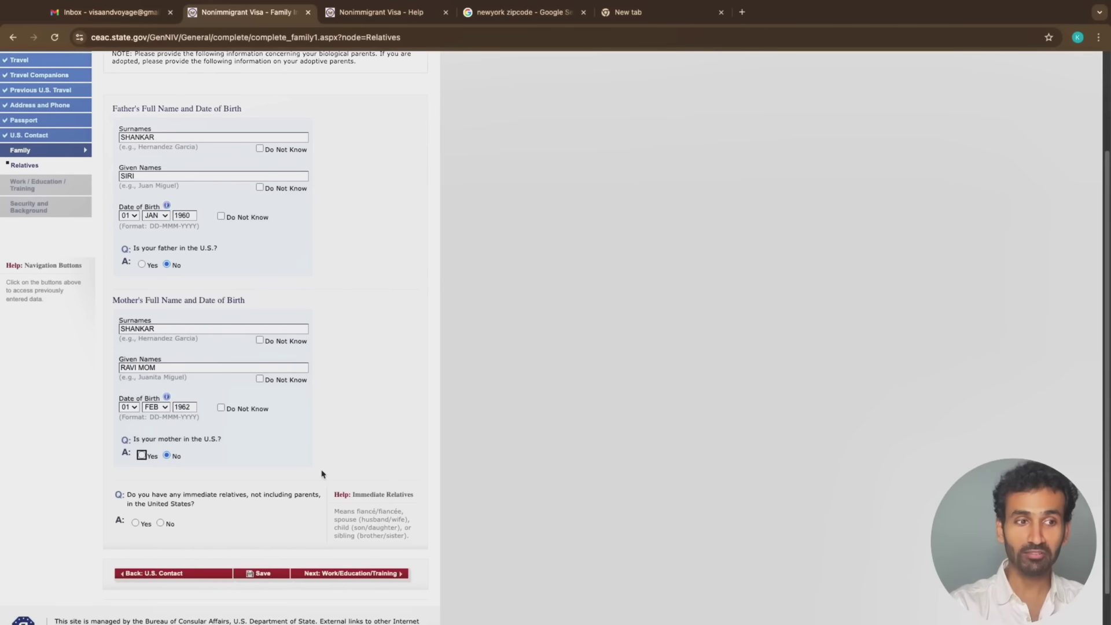
scroll(366, 493, "up", 5)
scroll(366, 493, "down", 2)
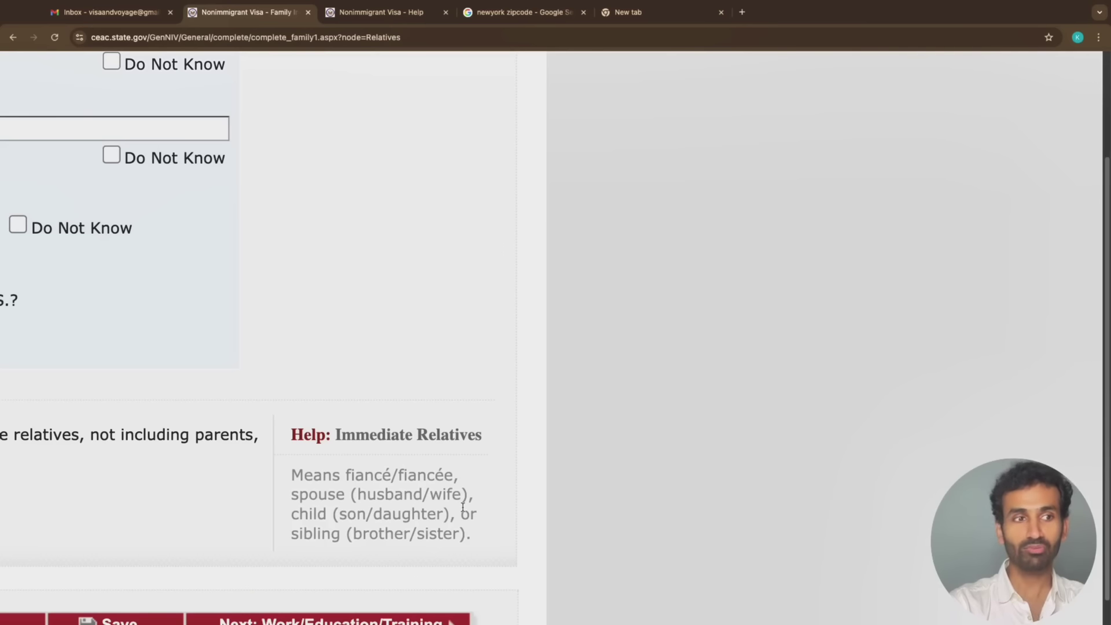
scroll(346, 538, "down", 5)
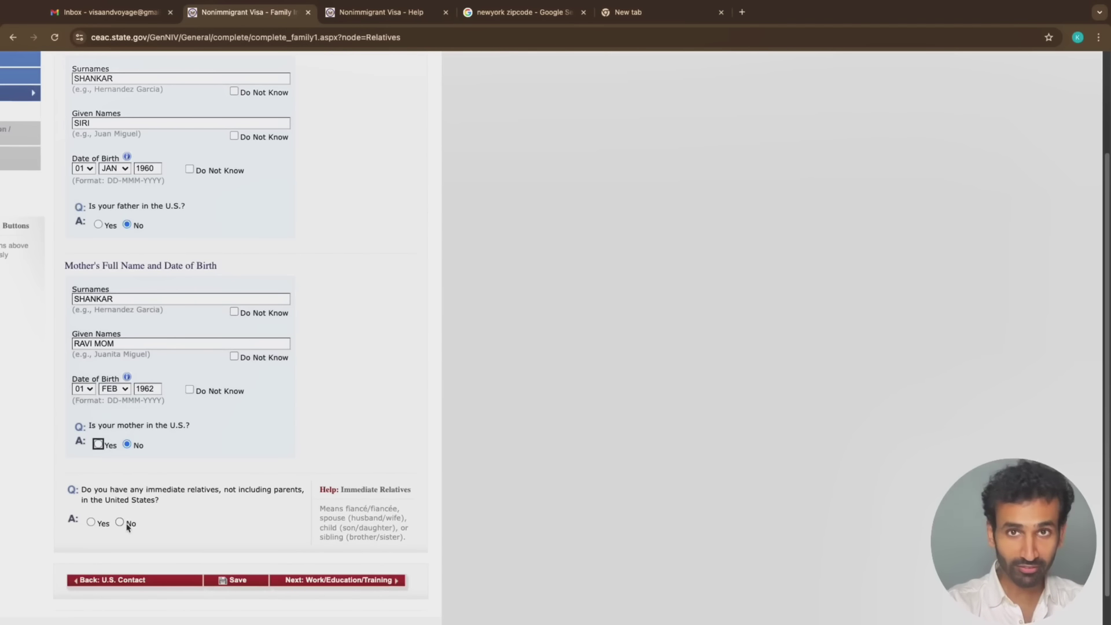
left_click(120, 523)
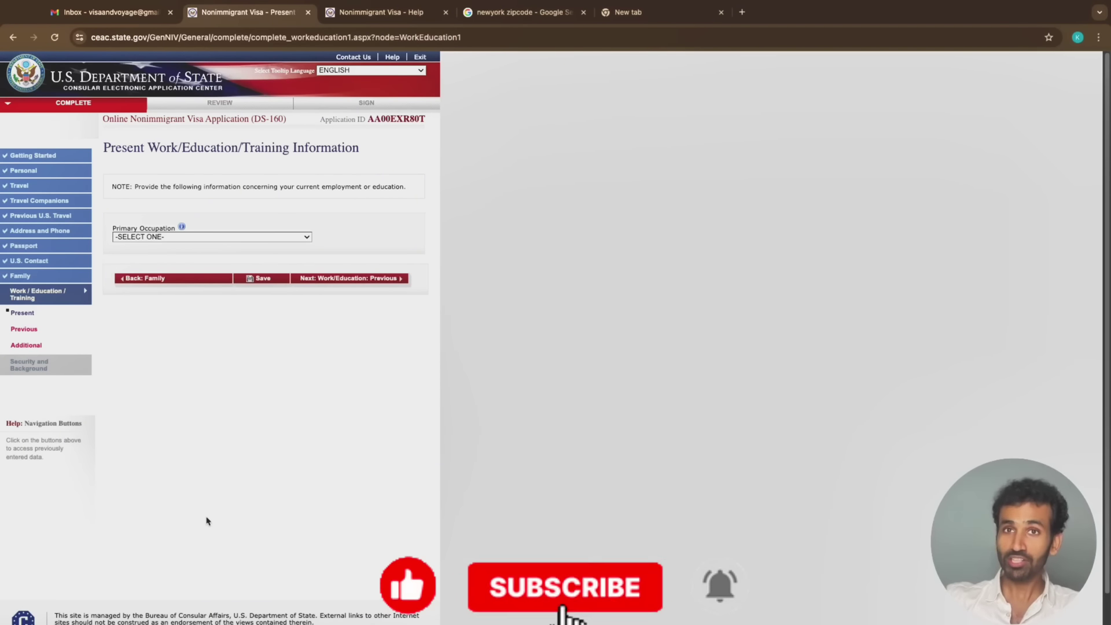
Choose BUSINESS as primary occupation and enter the employer name, street address lines, and city MUMBAI
left_click(210, 237)
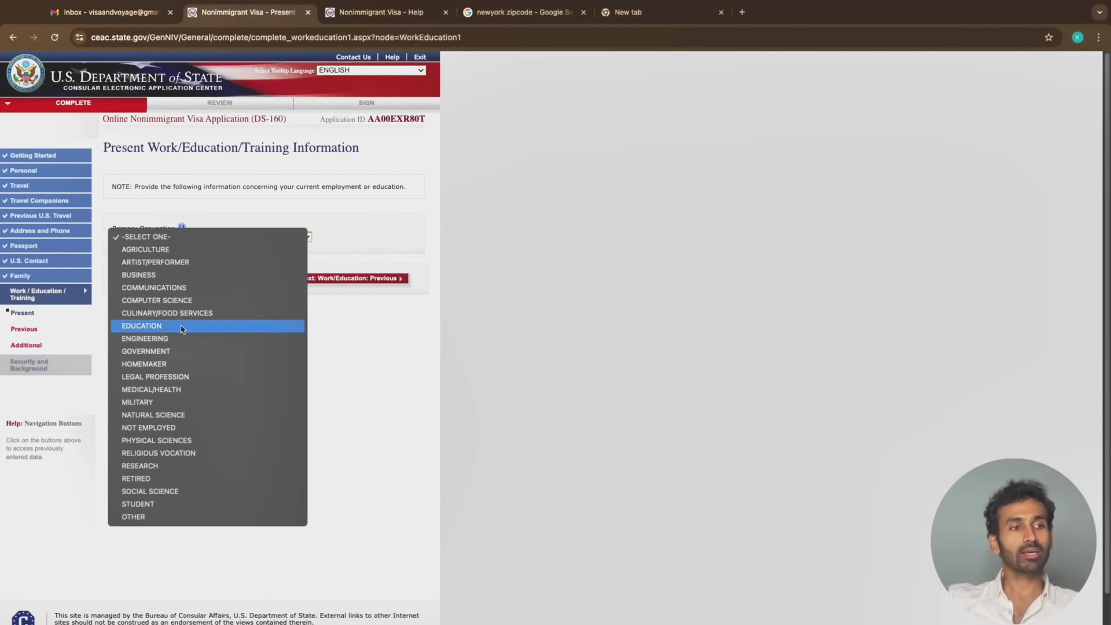
left_click(173, 275)
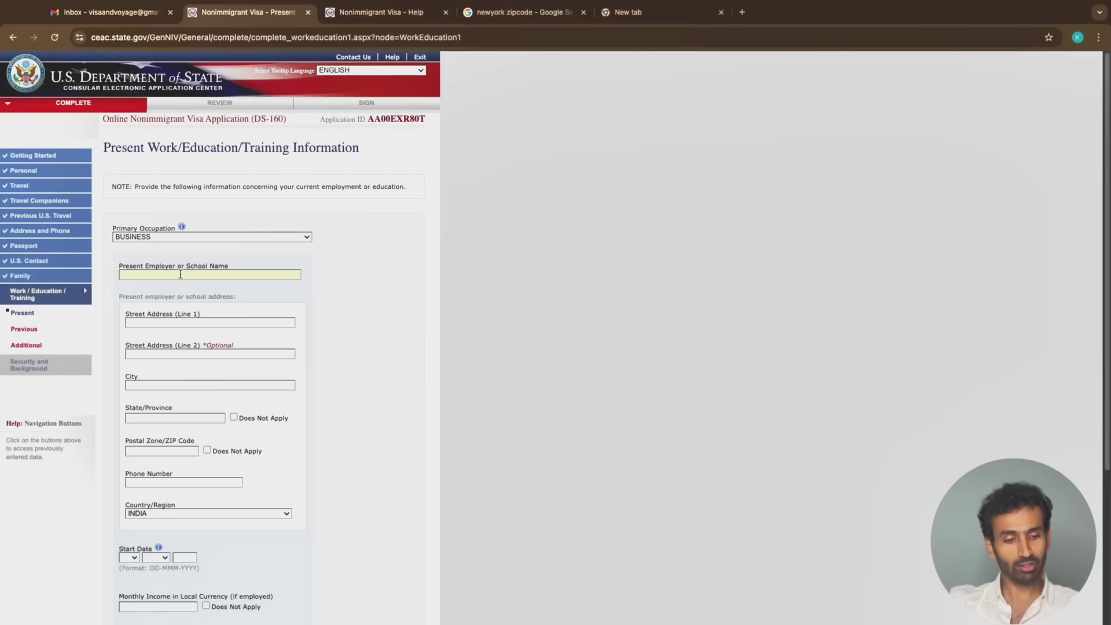
type("R")
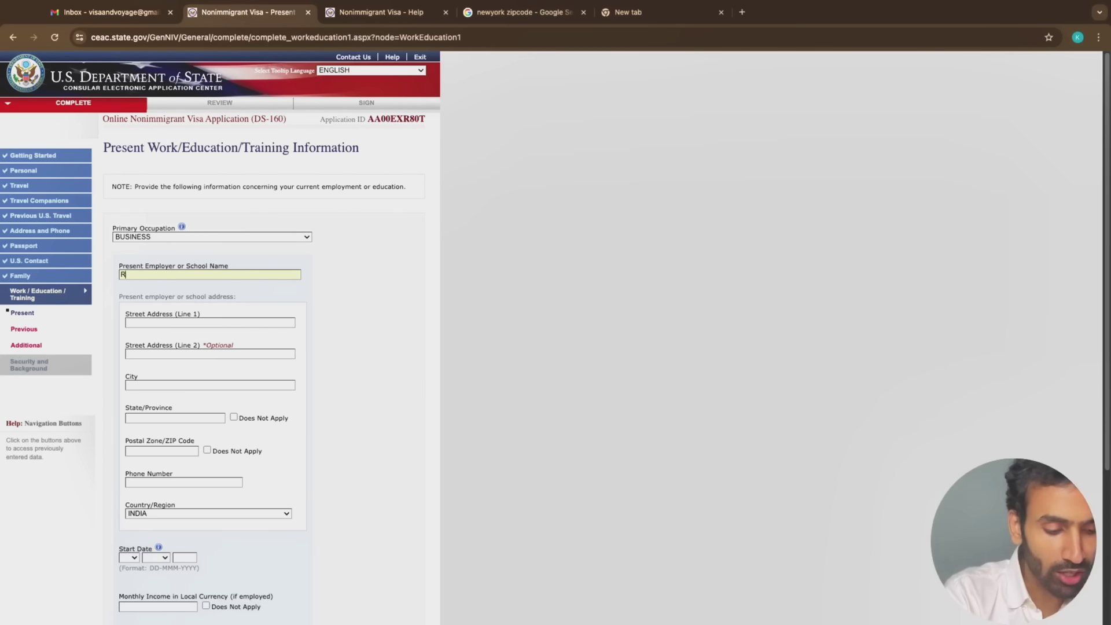
type("AVI AN")
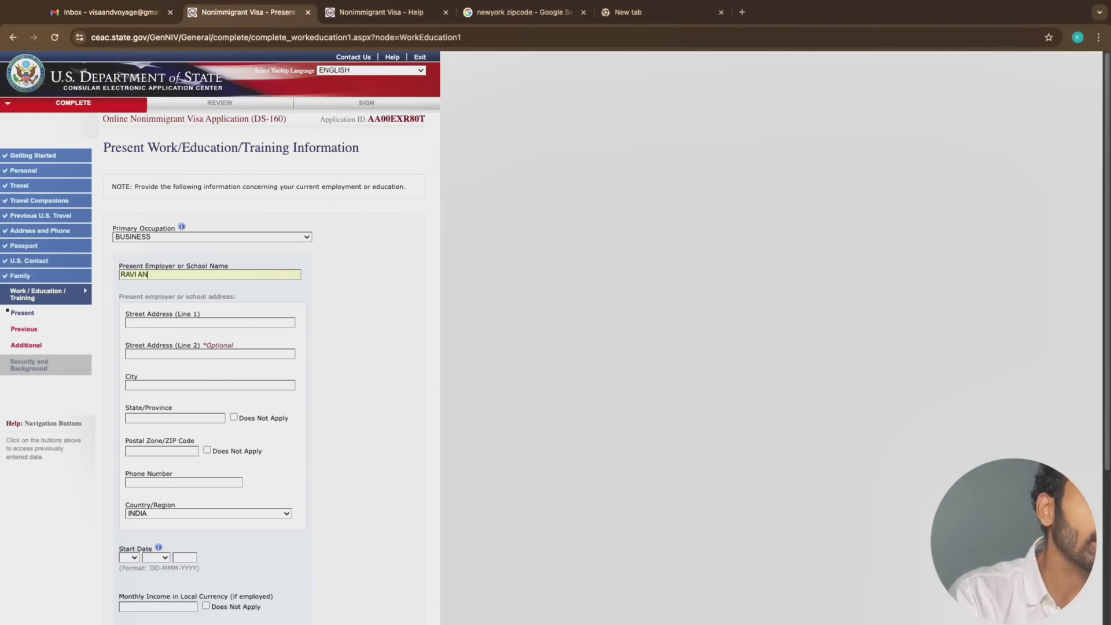
type("D ASSOCAITE")
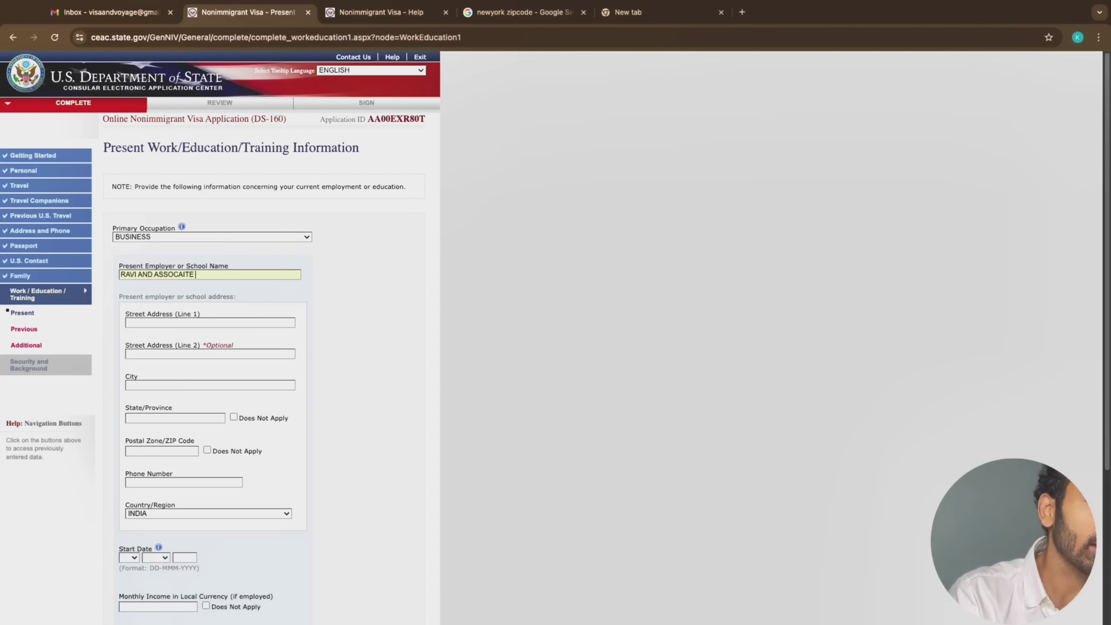
left_click(186, 321)
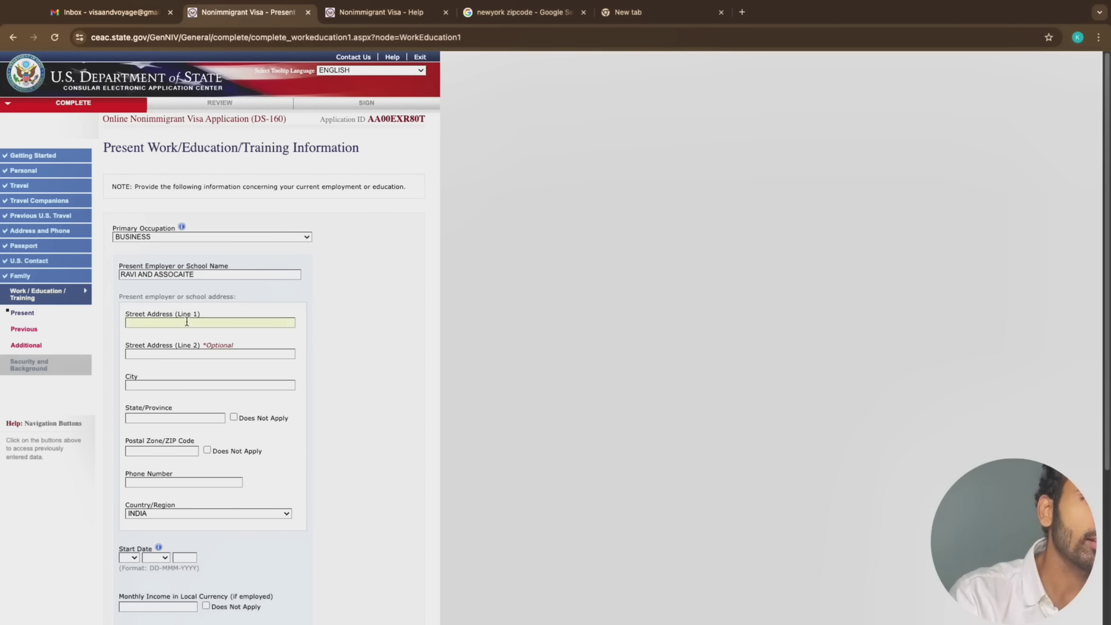
type("XY")
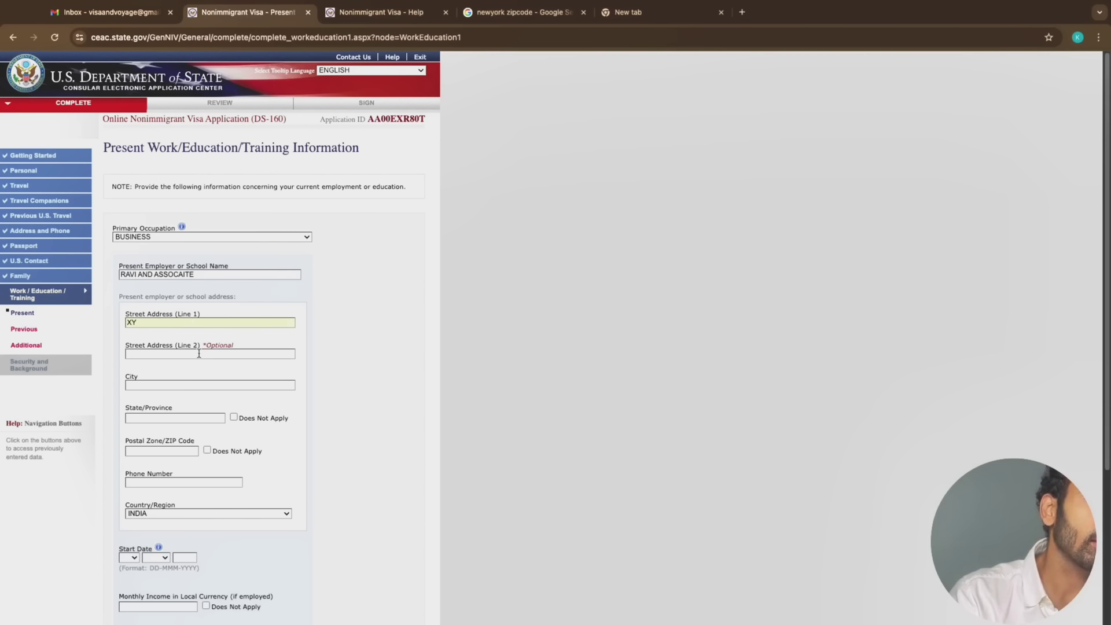
left_click(199, 353)
type("XT")
type("YX")
left_click(203, 385)
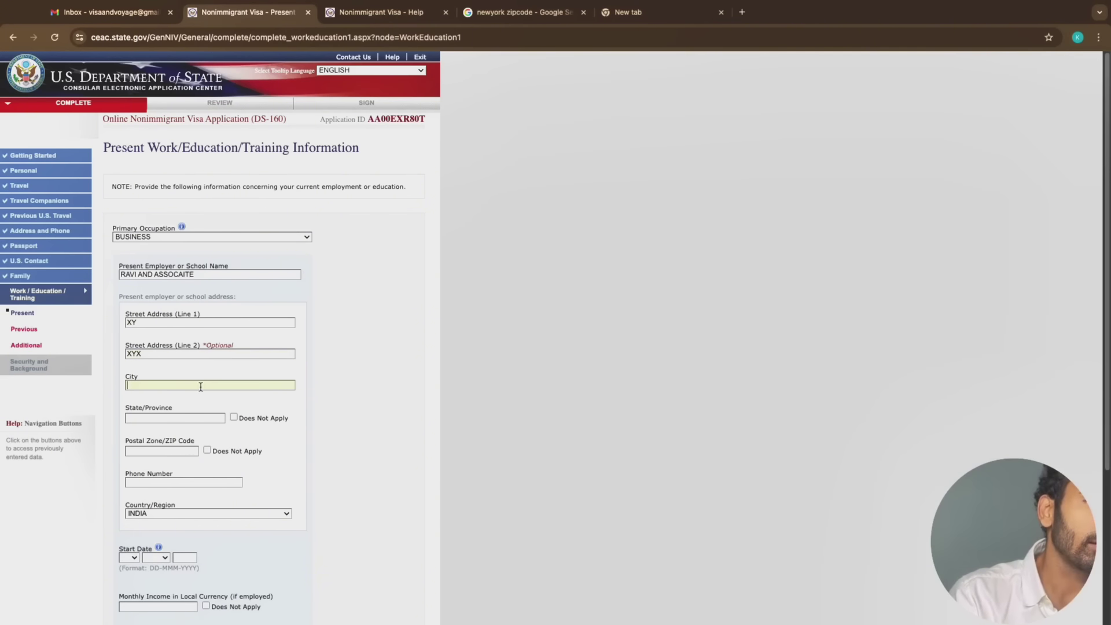
type("MUMBAI")
Confirm BUSINESS occupation, enter state MAHARASHTRA and postal code 40000, and select the phone entry
left_click(195, 418)
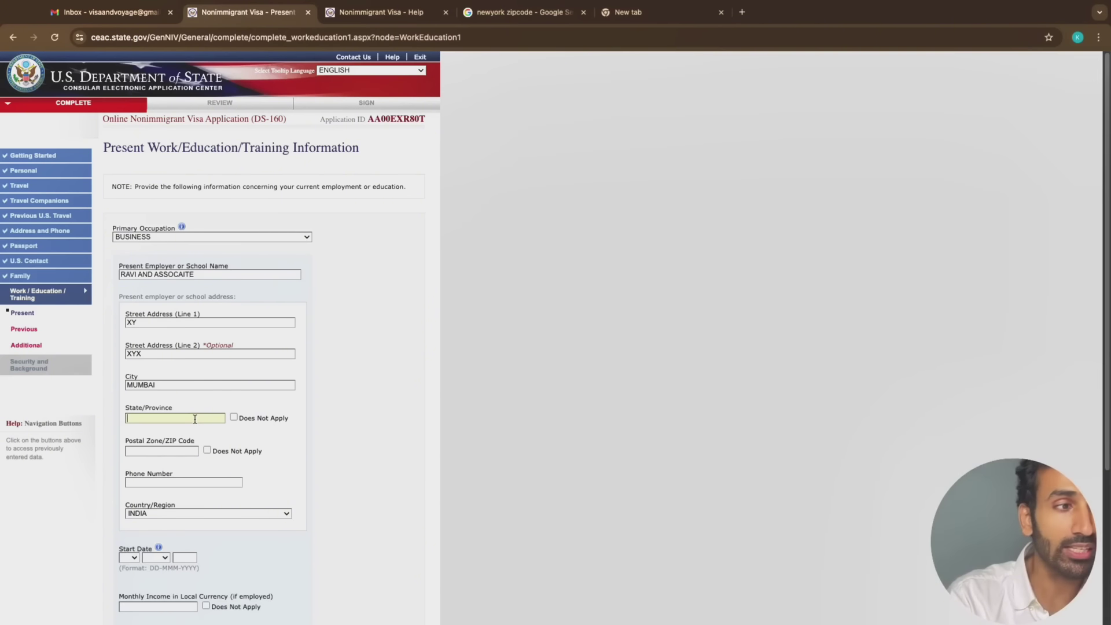
left_click(195, 237)
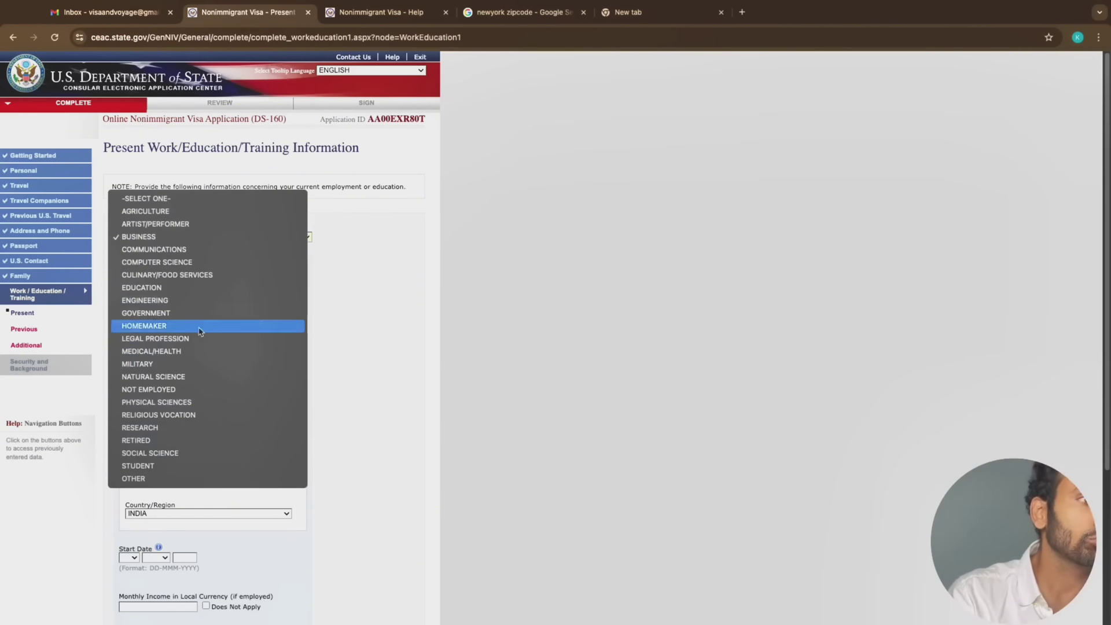
left_click(370, 333)
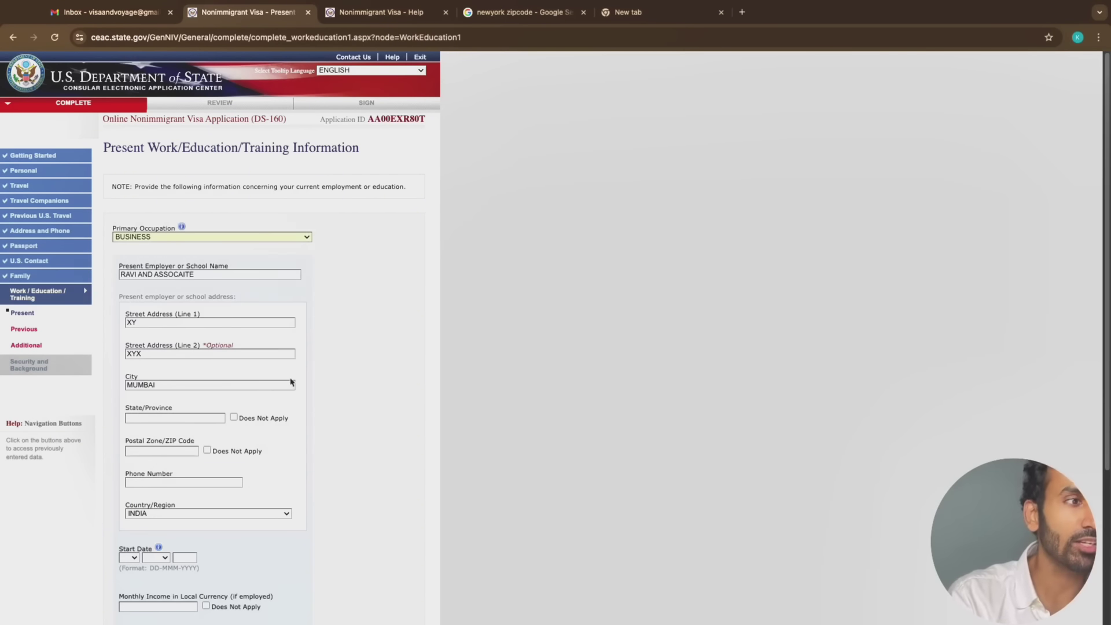
left_click(206, 417)
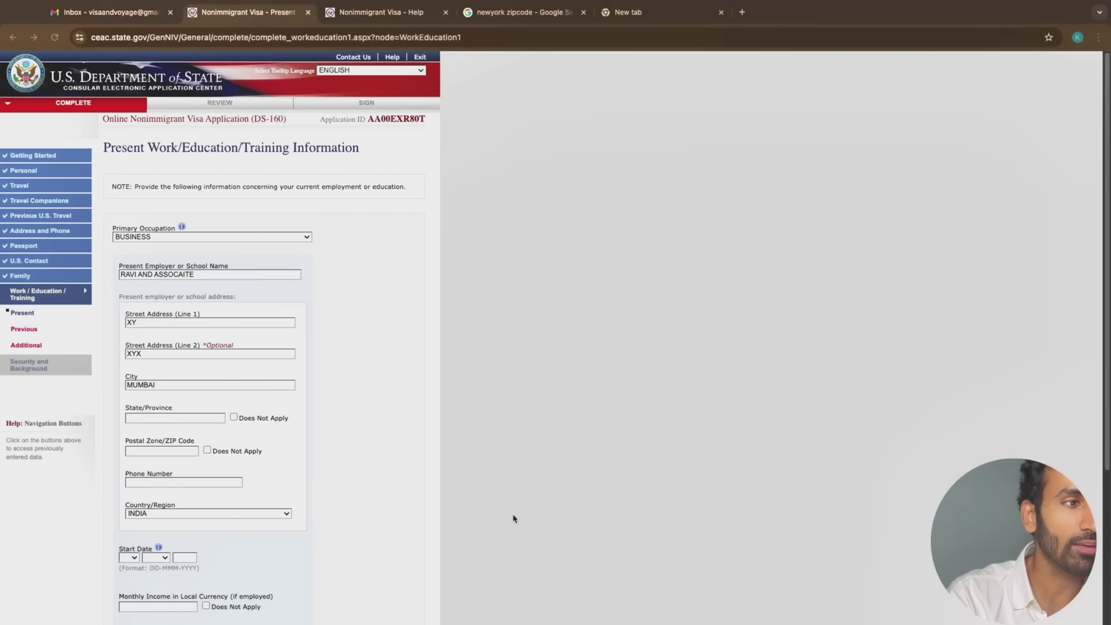
left_click(197, 419)
type("MAHARASHTRA")
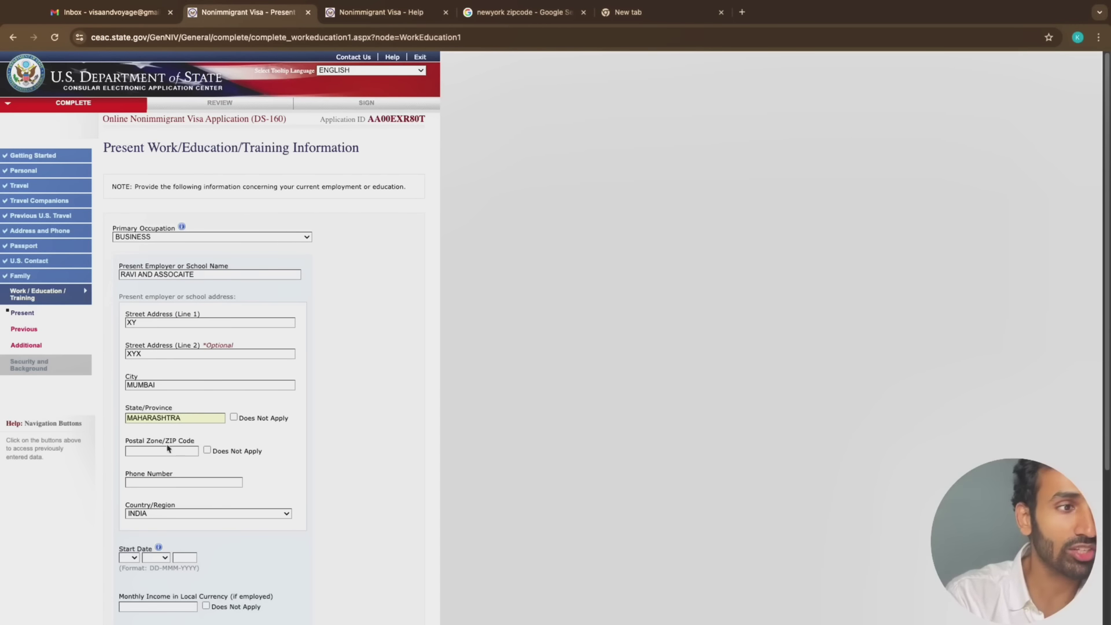
left_click(168, 450)
type("400001")
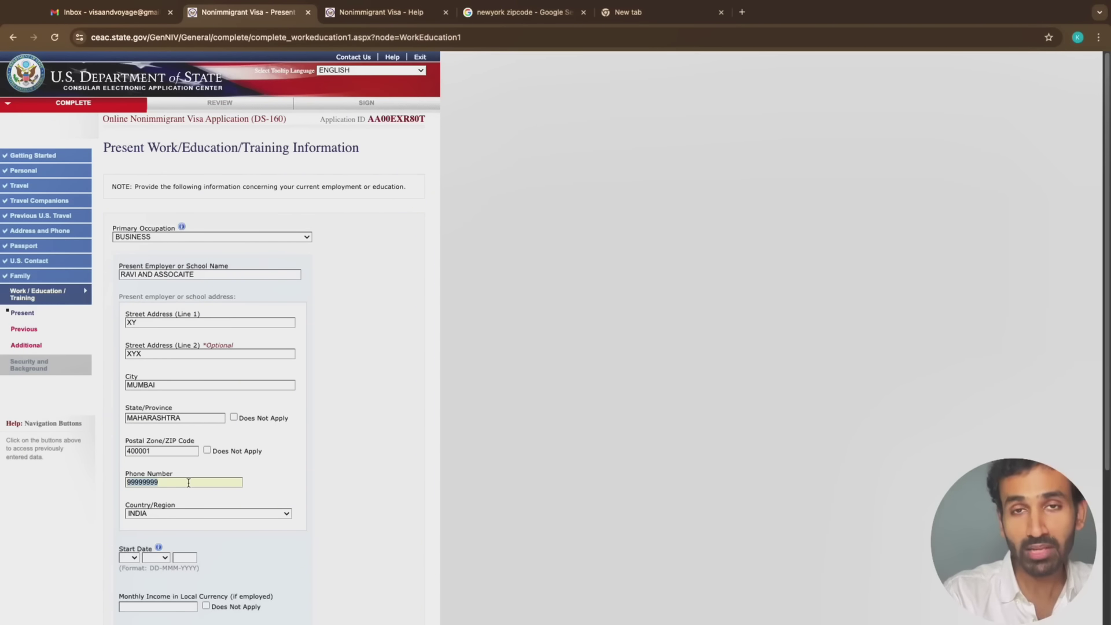
left_click(188, 483)
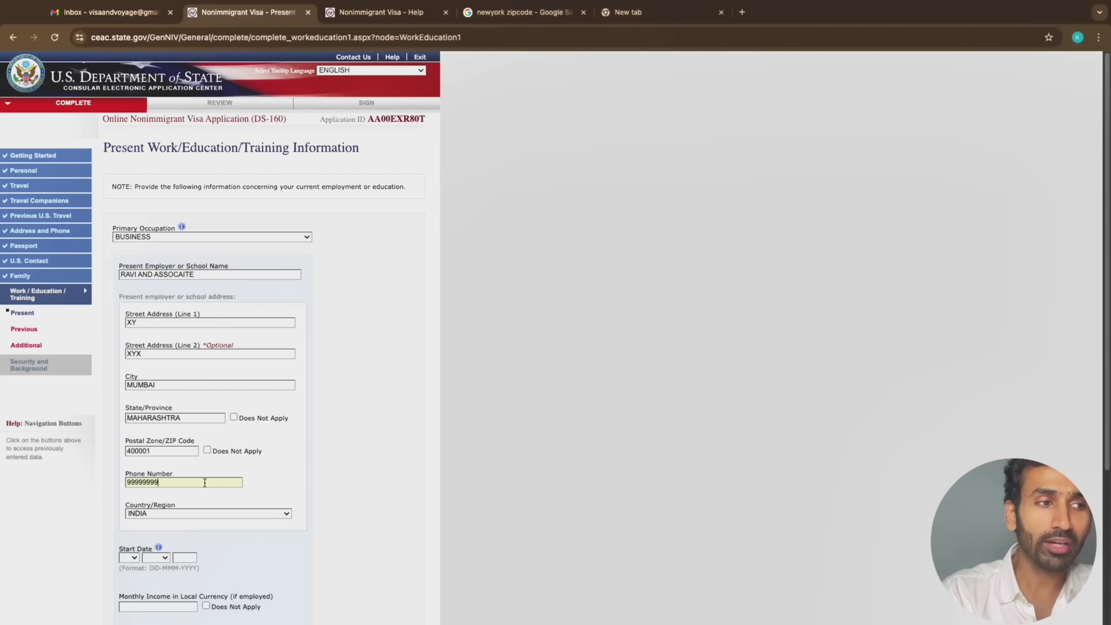
double_click(205, 484)
Set the present job start date to 01 JAN 2020, then focus the monthly income field
scroll(146, 419, "down", 3)
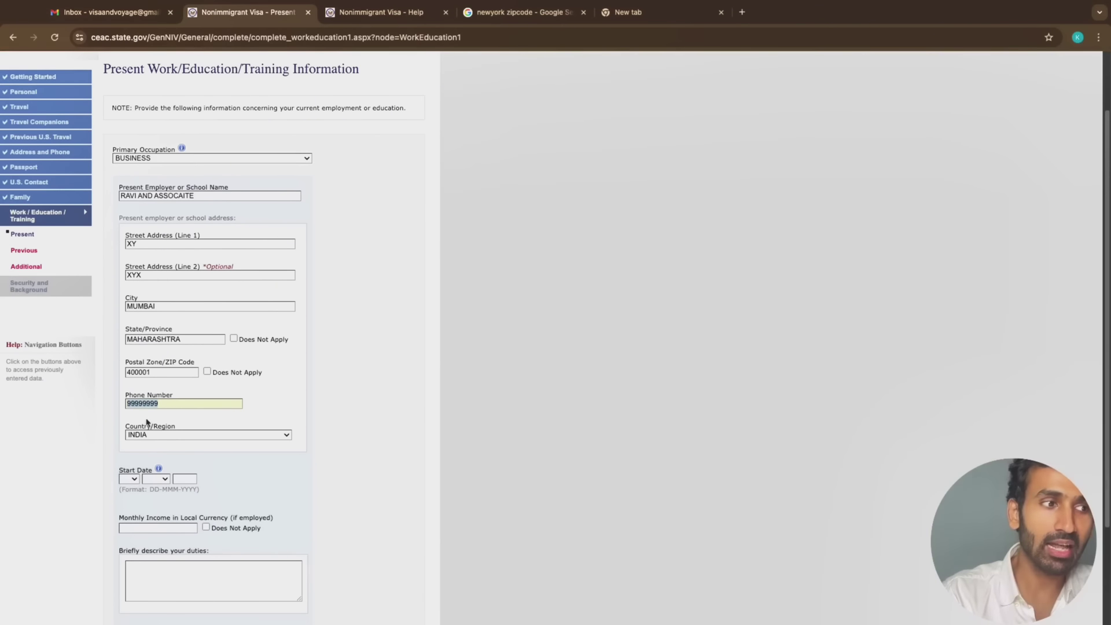
left_click(133, 479)
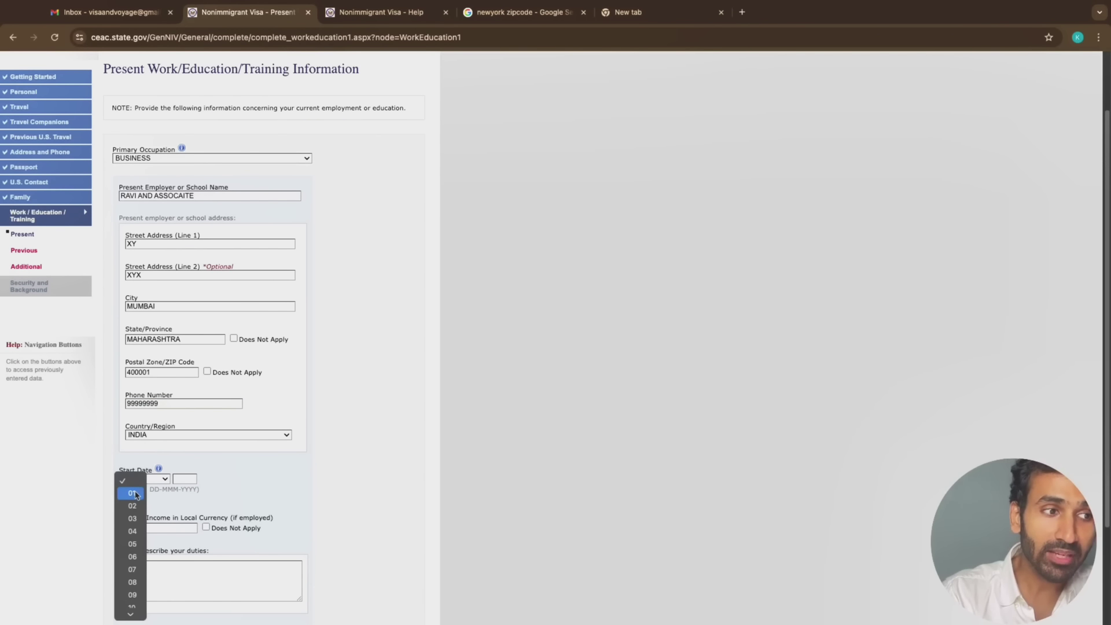
left_click(135, 494)
left_click(153, 479)
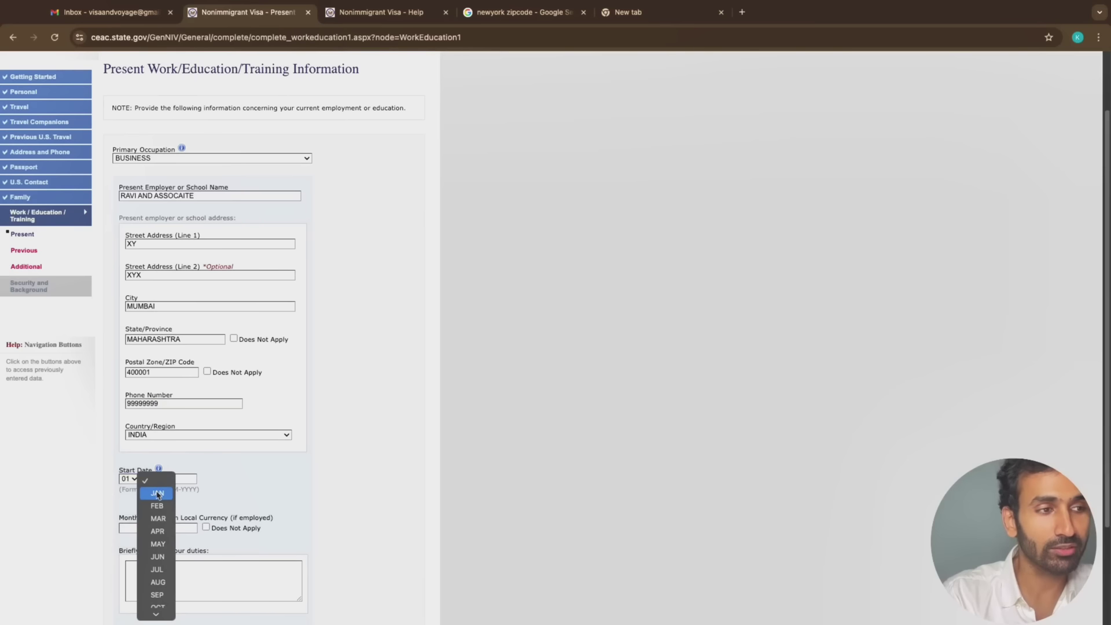
left_click(157, 494)
left_click(181, 478)
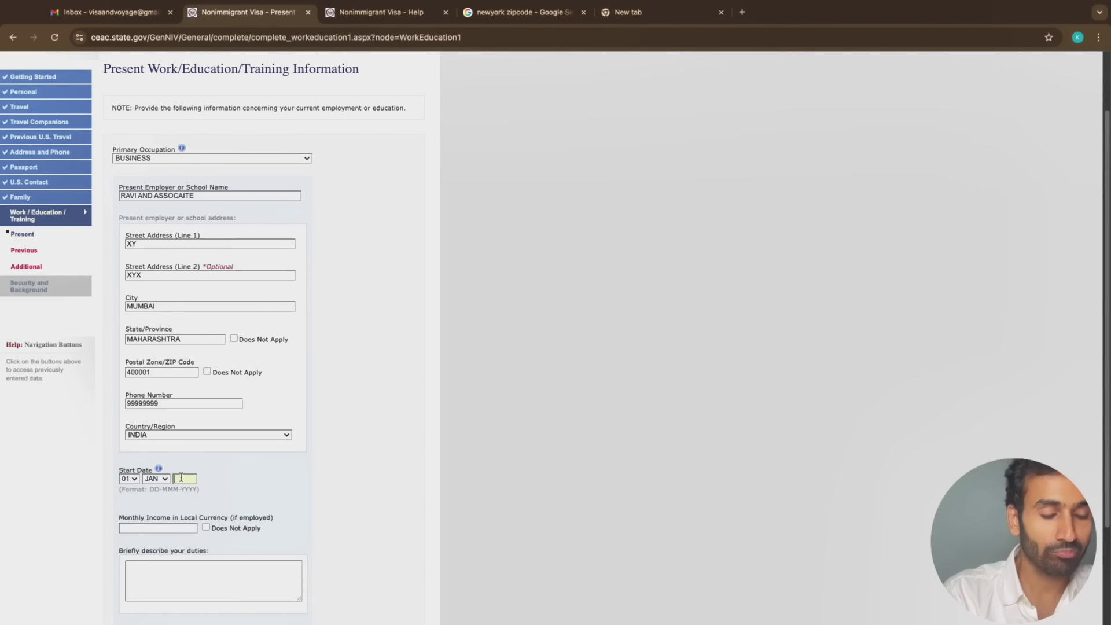
type("2020")
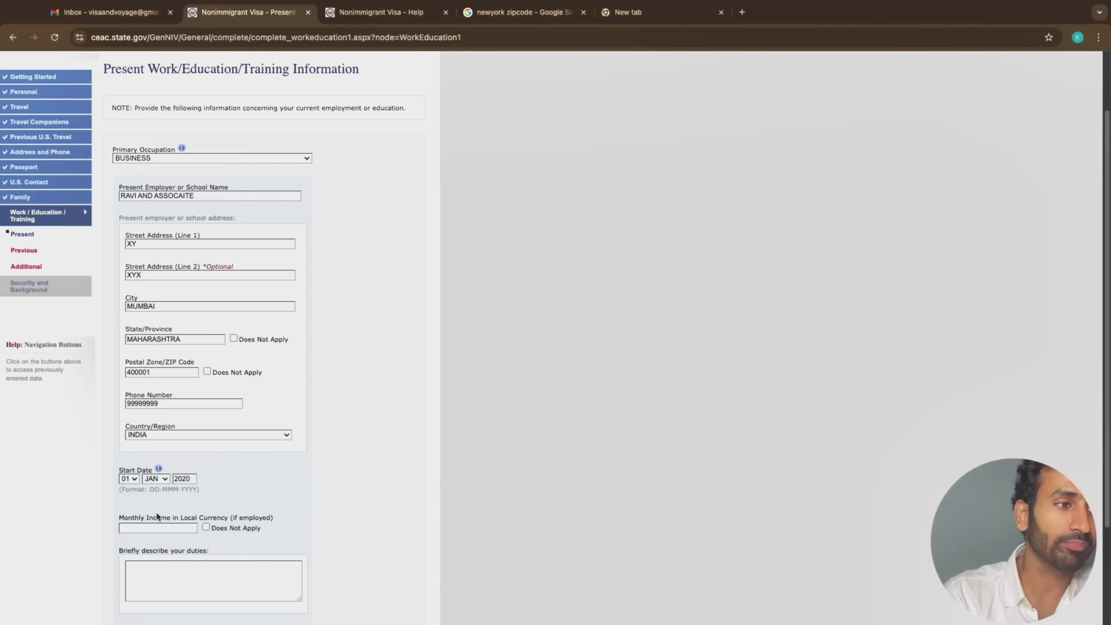
scroll(157, 517, "down", 3)
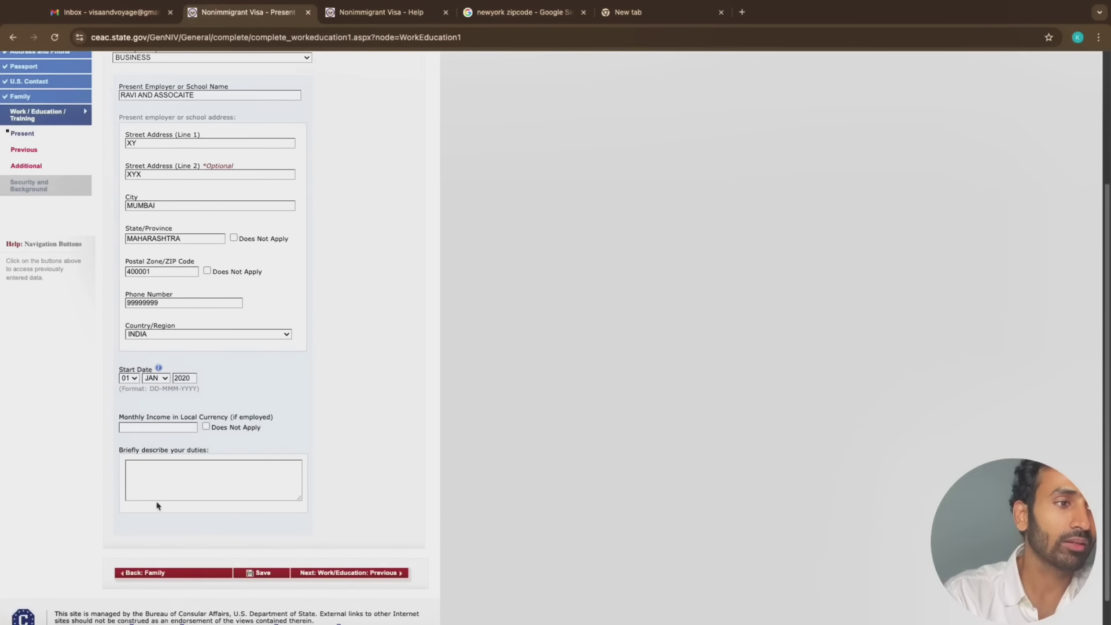
left_click(183, 431)
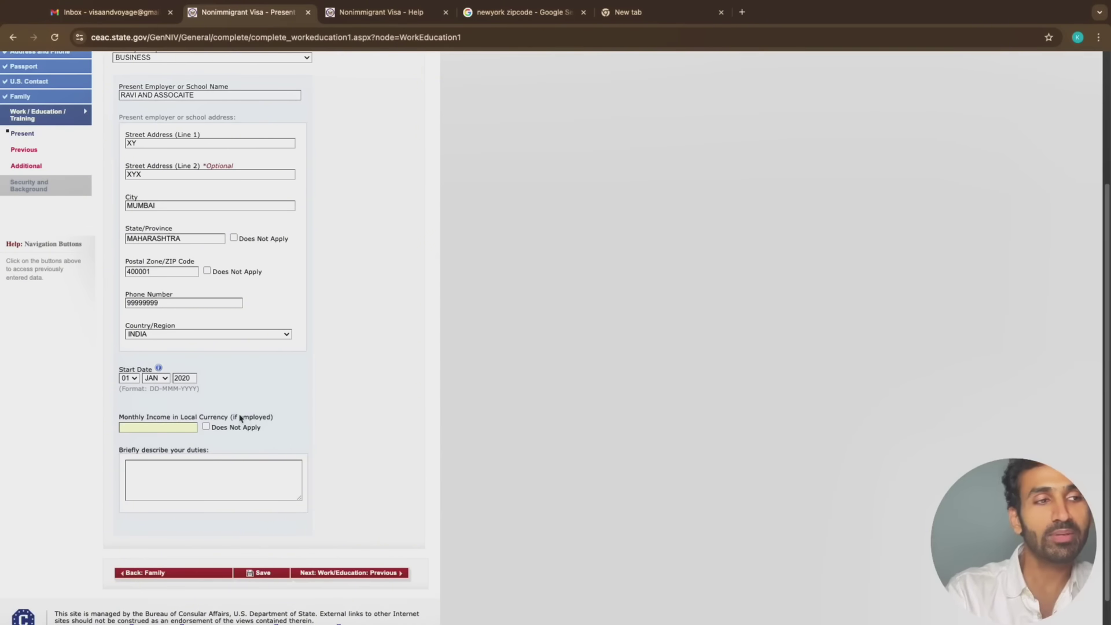
left_click_drag(239, 417, 273, 416)
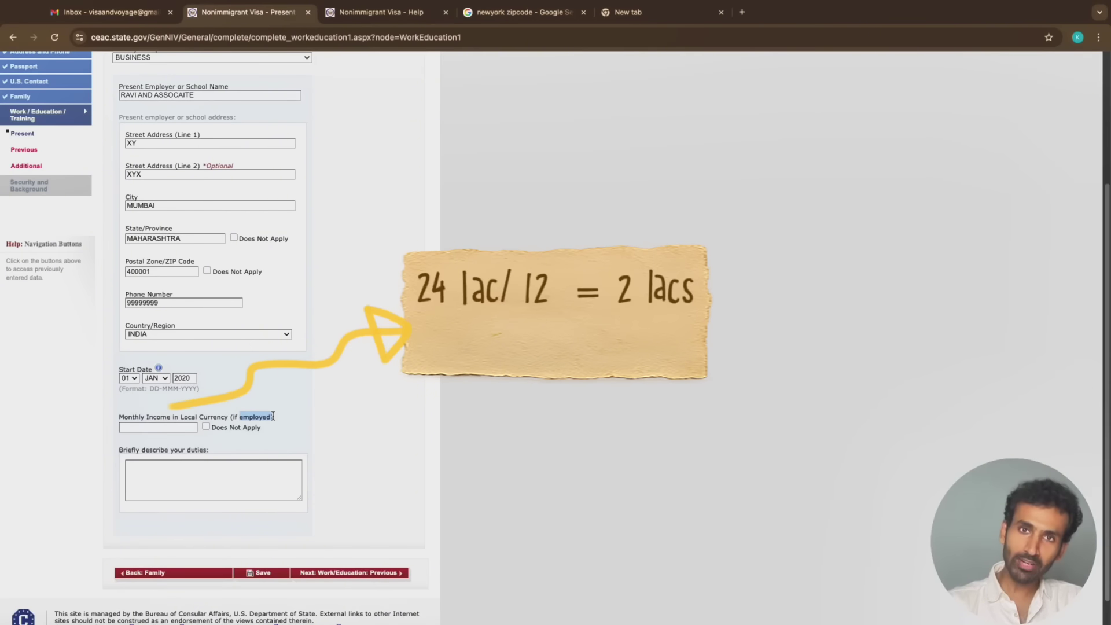
Enter 200000 as the monthly income and start the job duties description
left_click(179, 426)
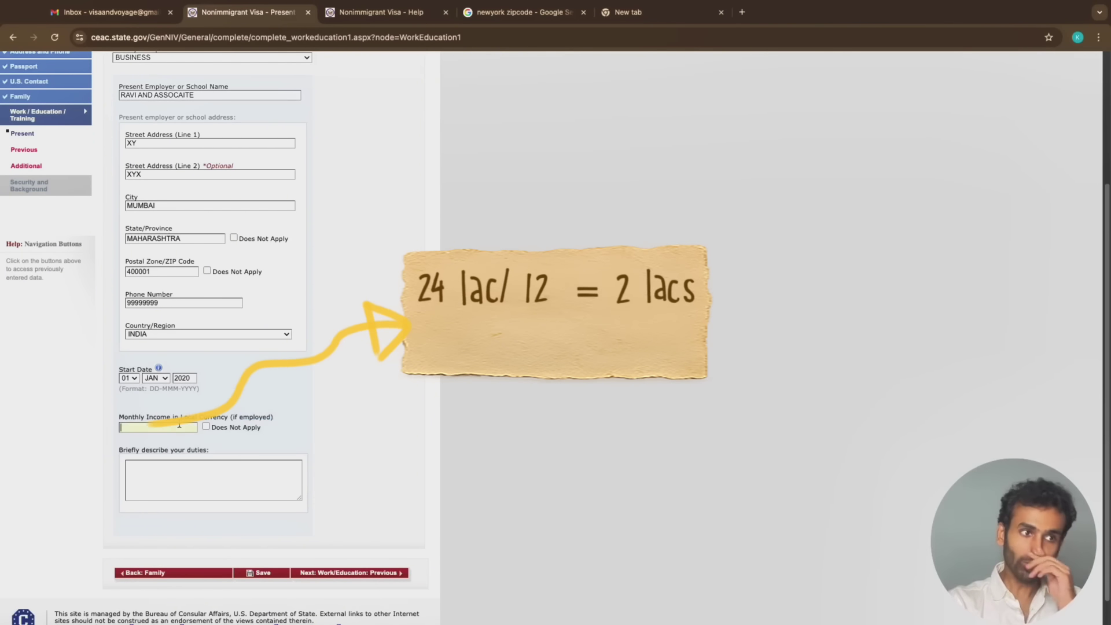
type("200000")
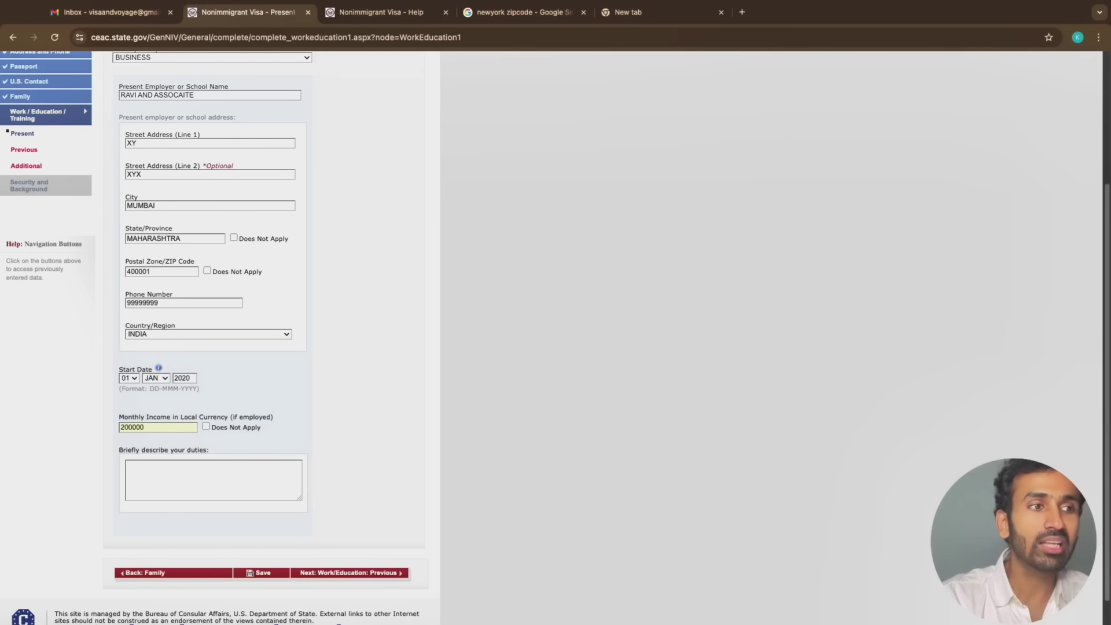
left_click(179, 444)
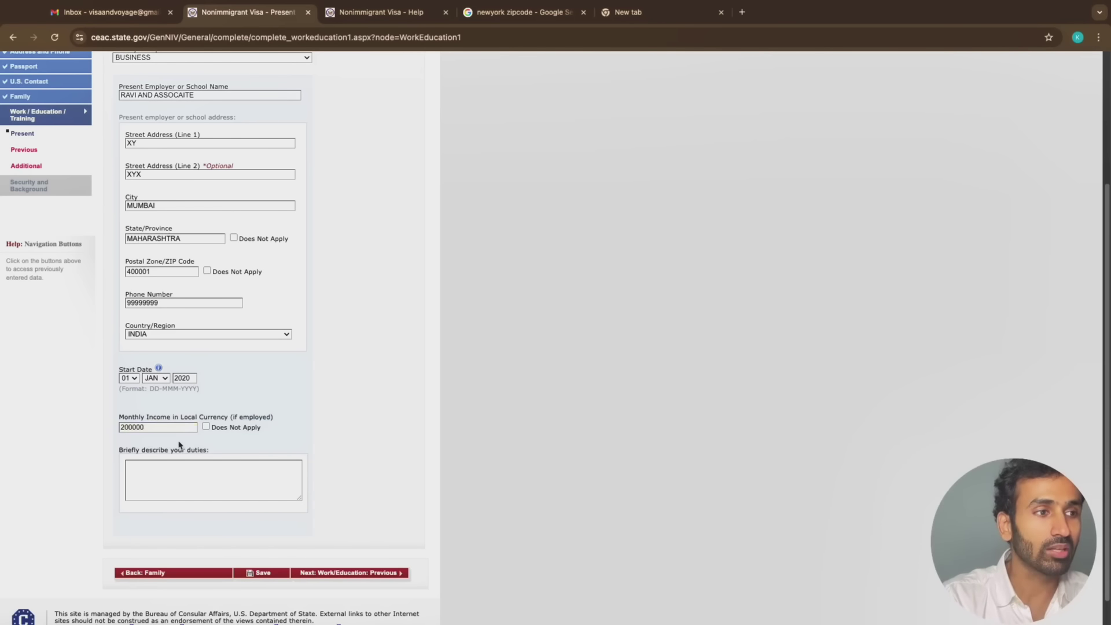
left_click_drag(232, 419, 271, 418)
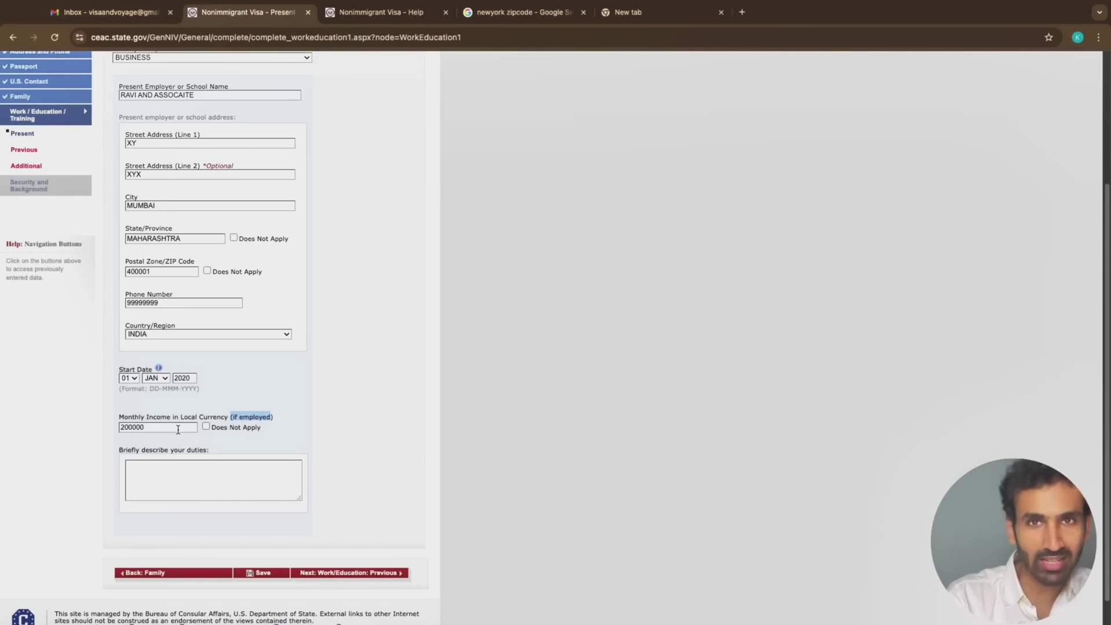
left_click(222, 472)
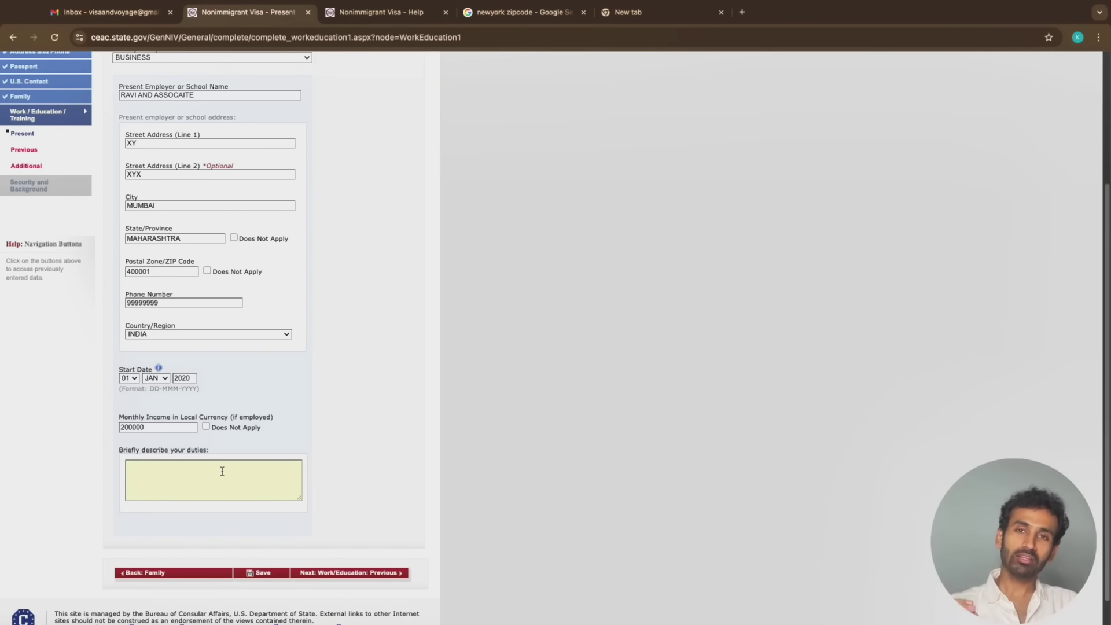
Fill 'Briefly describe your duties' with the trading duties and continue to the previous work page
scroll(222, 471, "up", 1)
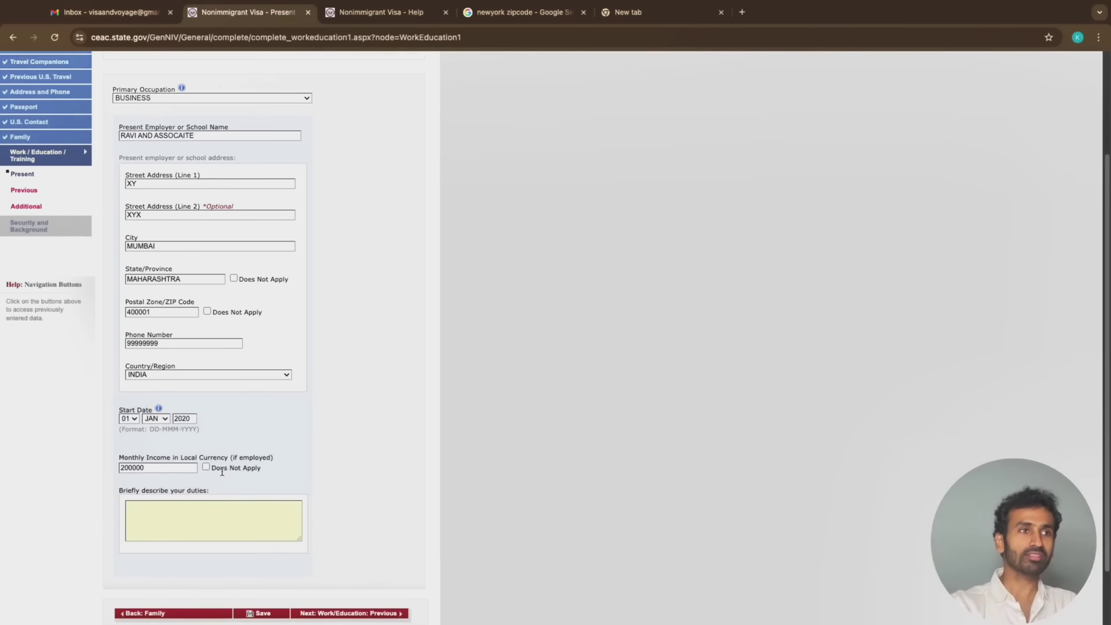
left_click(214, 139)
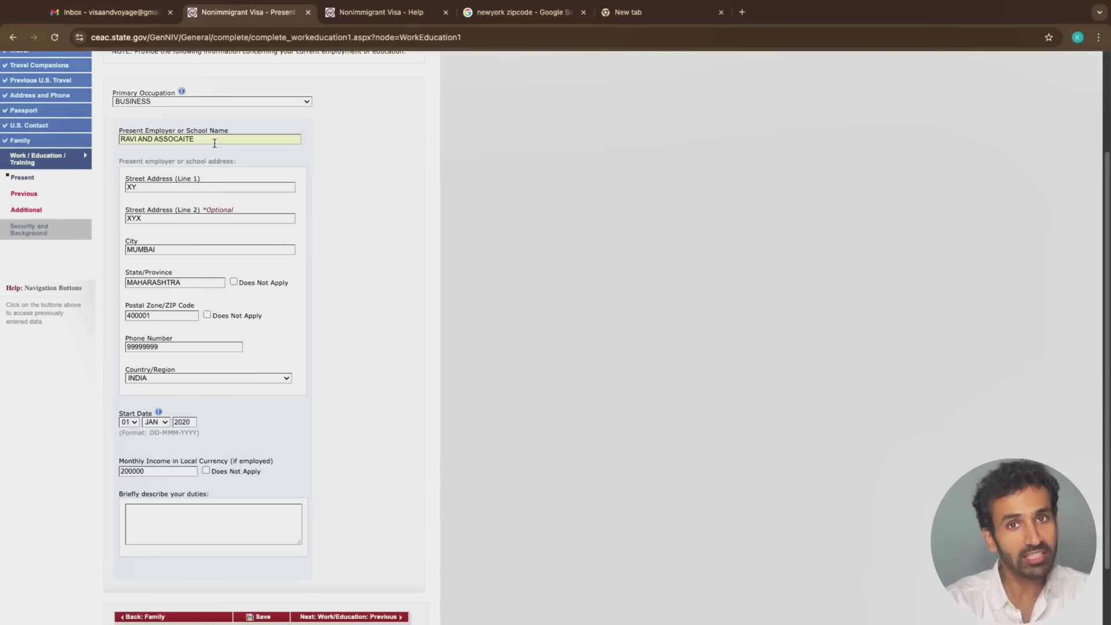
left_click(185, 527)
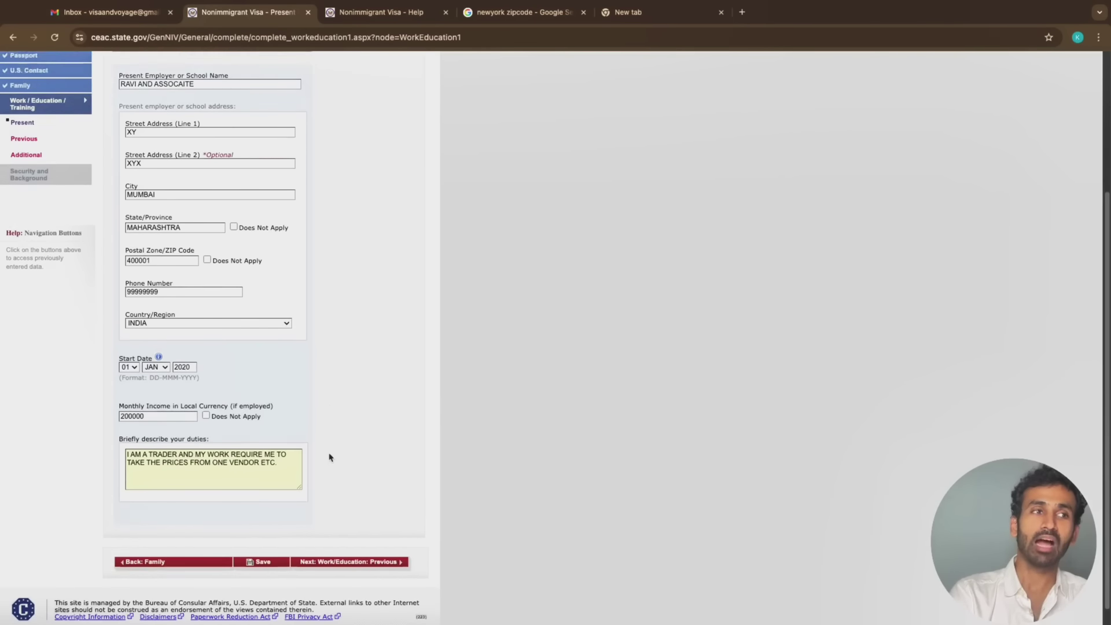
scroll(376, 510, "down", 1)
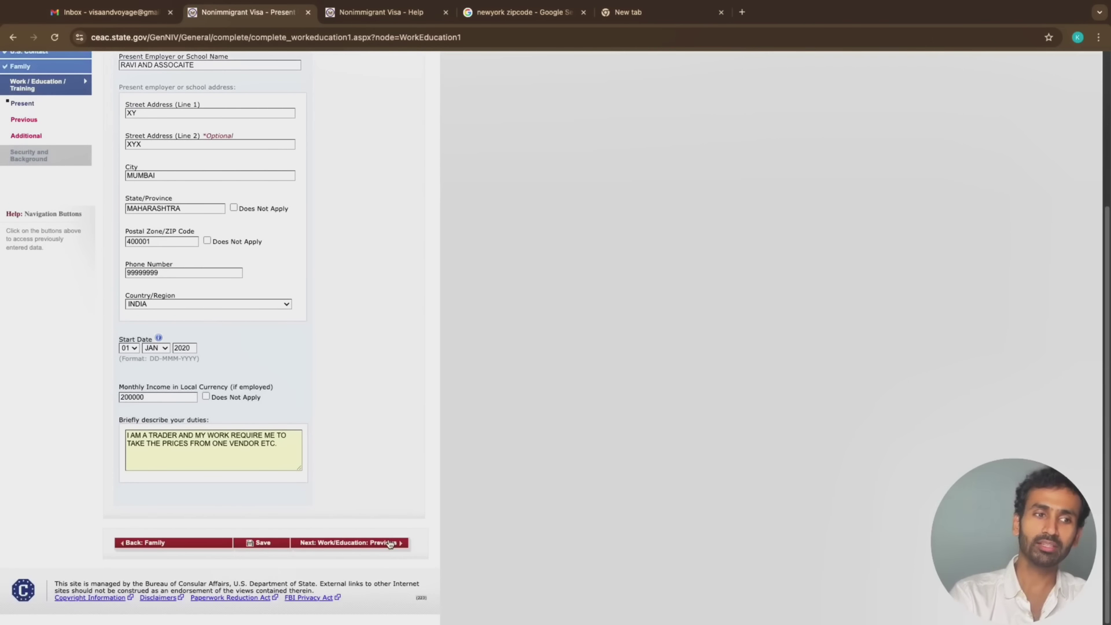
left_click(391, 543)
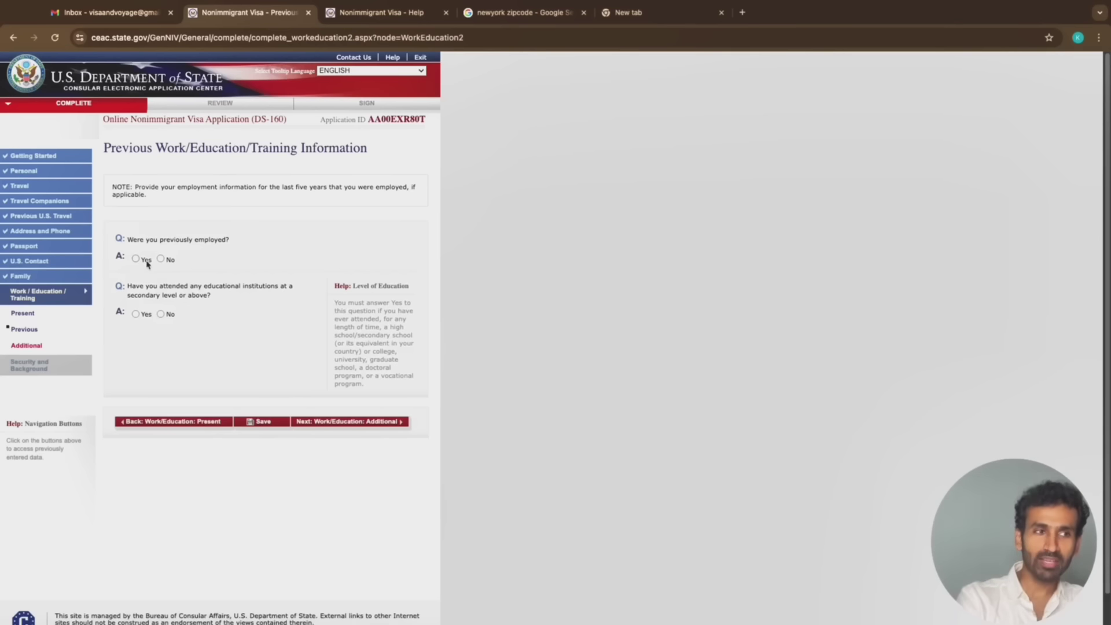
Try Yes for 'Were you previously employed?', review the employer fields, then switch it to No
left_click(137, 260)
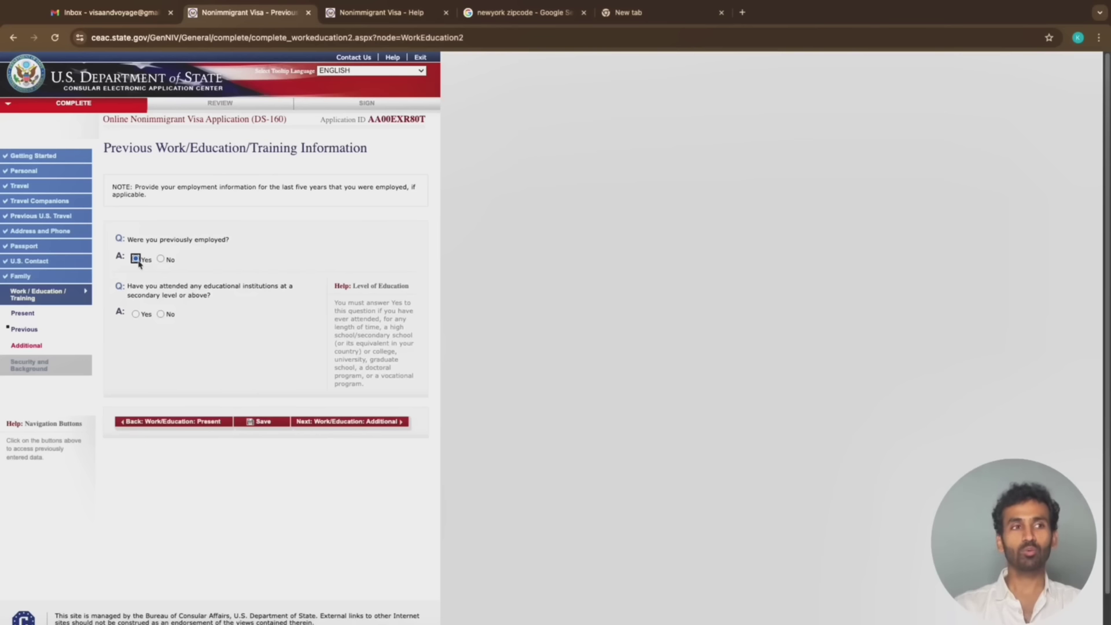
left_click(136, 259)
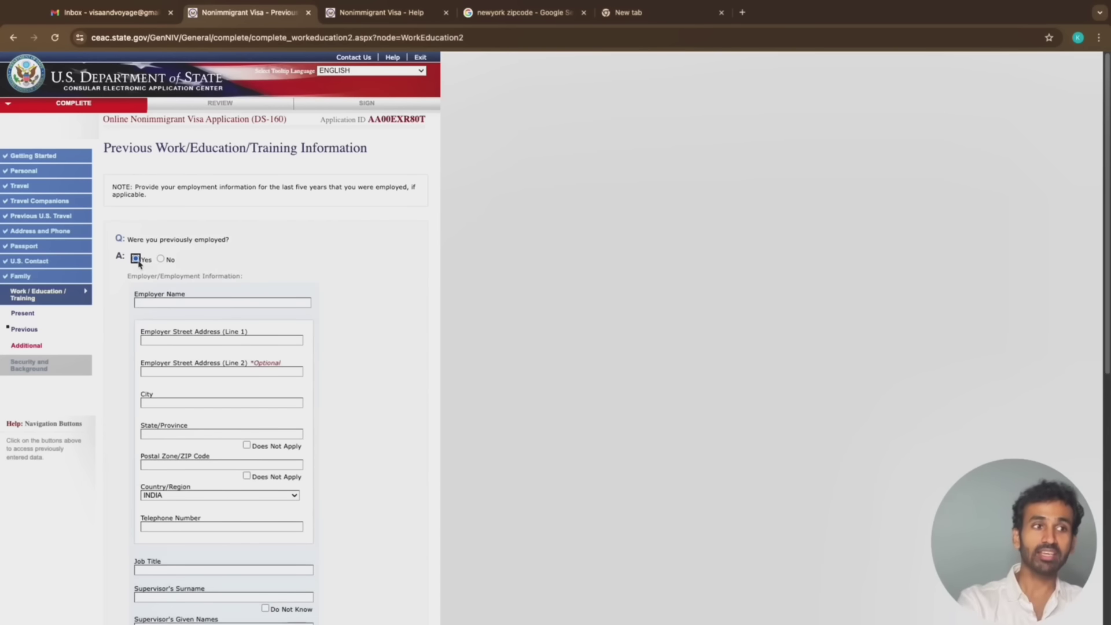
left_click(163, 300)
scroll(163, 300, "down", 5)
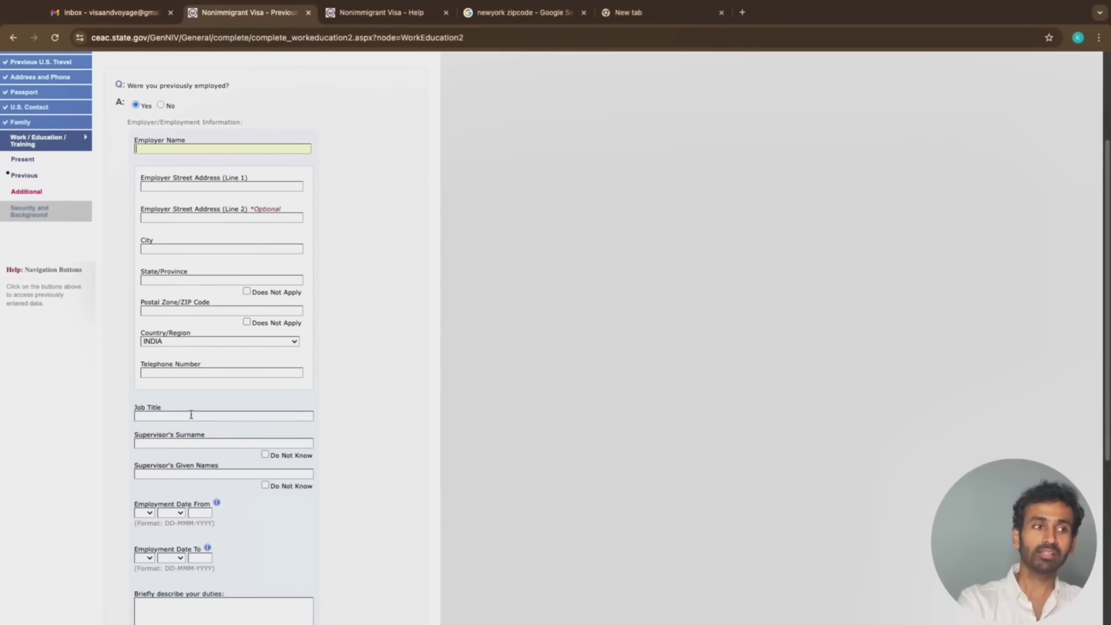
left_click(180, 415)
scroll(180, 415, "down", 3)
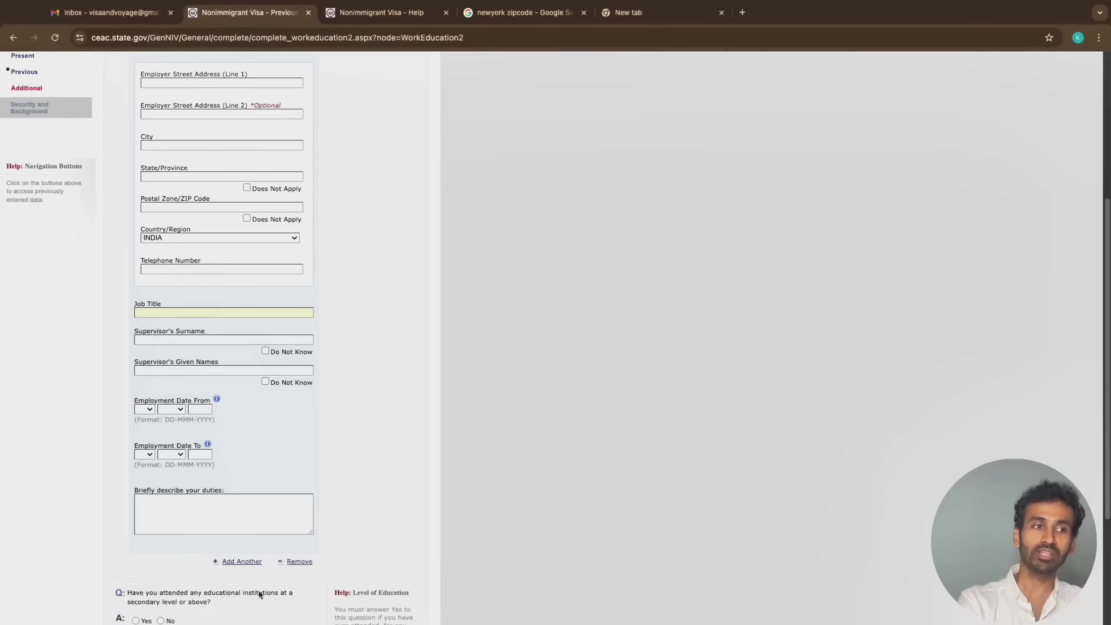
scroll(258, 595, "down", 4)
scroll(239, 486, "up", 11)
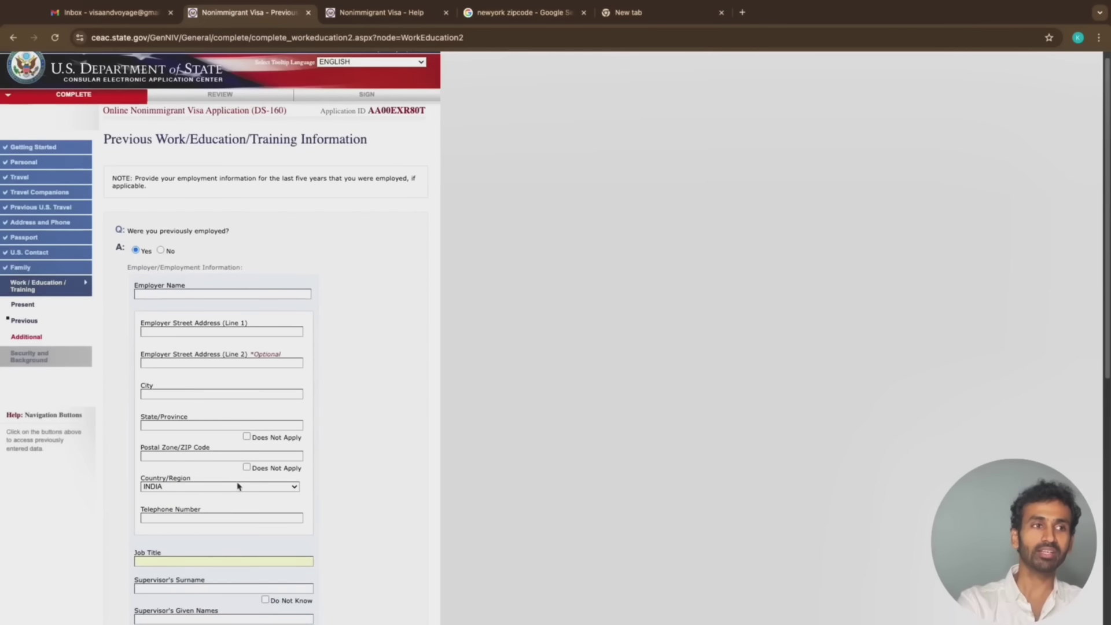
left_click(164, 250)
left_click(164, 251)
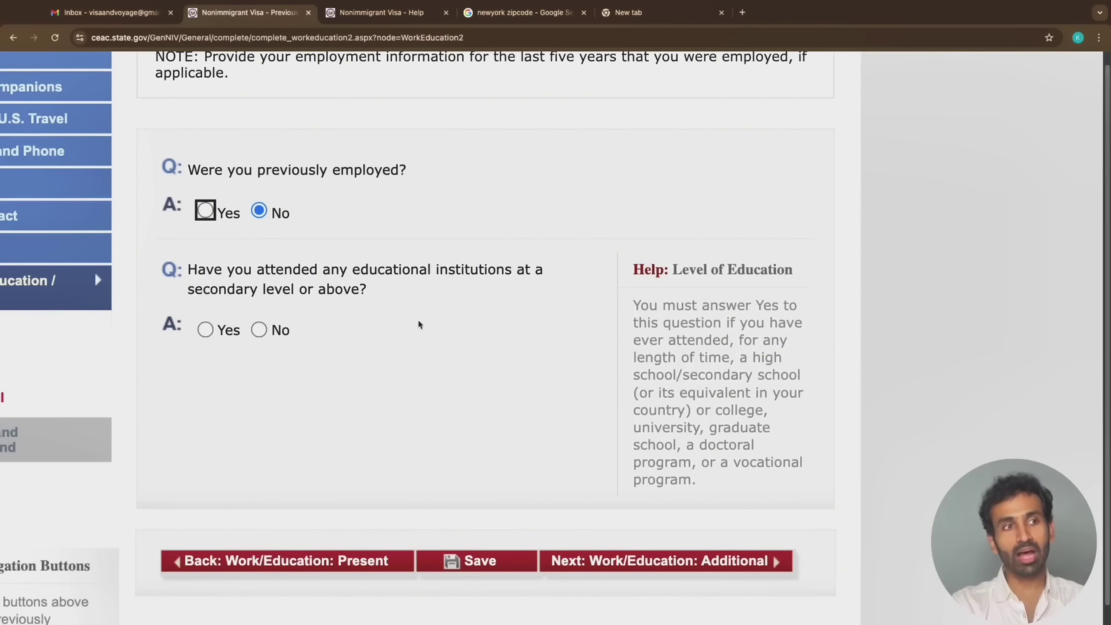
Answer Yes to having attended secondary or higher education and zoom out to view the school fields
left_click(206, 330)
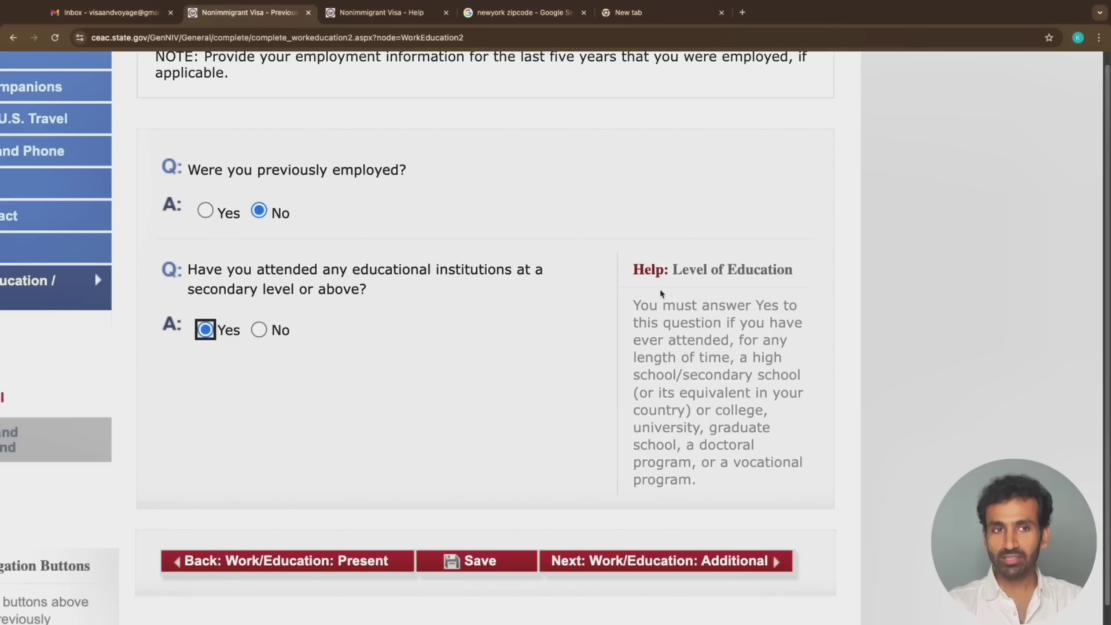
left_click_drag(632, 302, 797, 391)
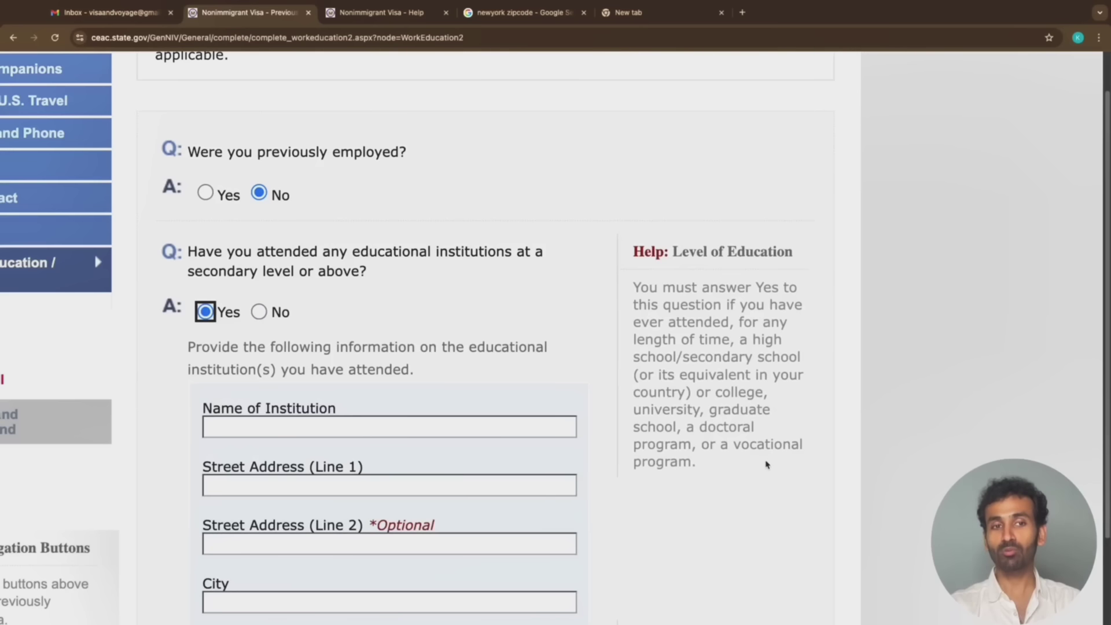
scroll(312, 408, "down", 1)
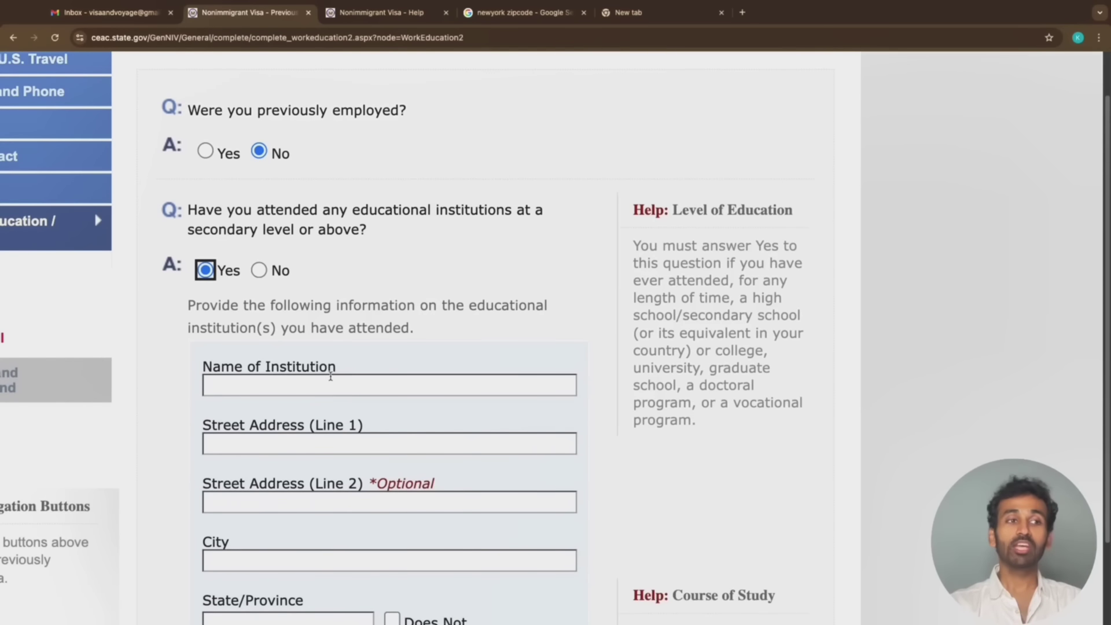
left_click(332, 378)
scroll(333, 377, "down", 3)
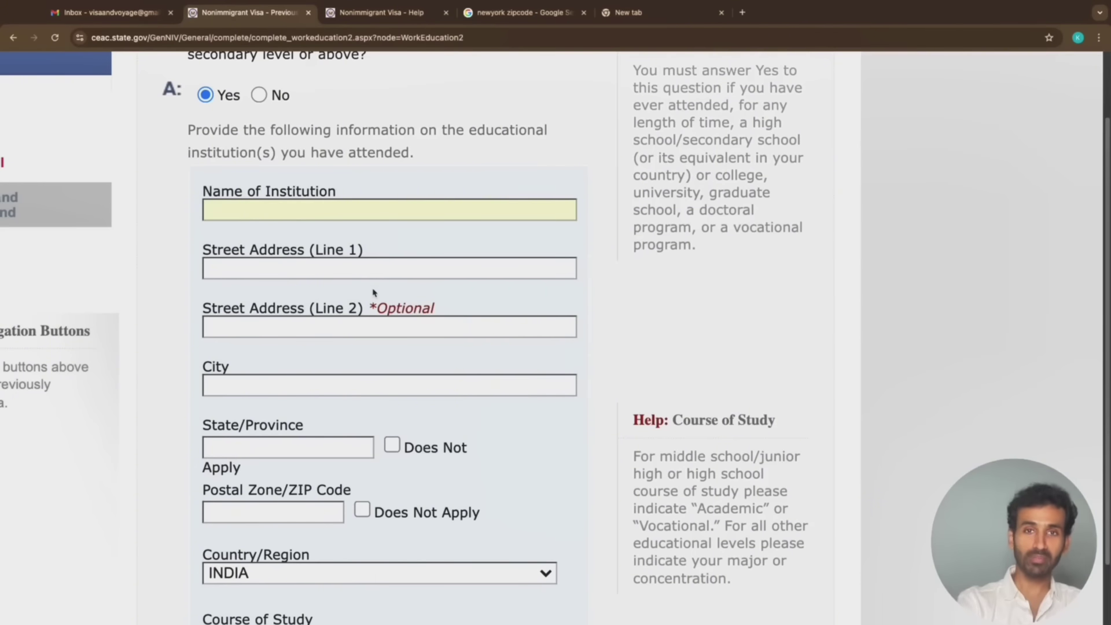
key("super+minus")
key("super+minus")
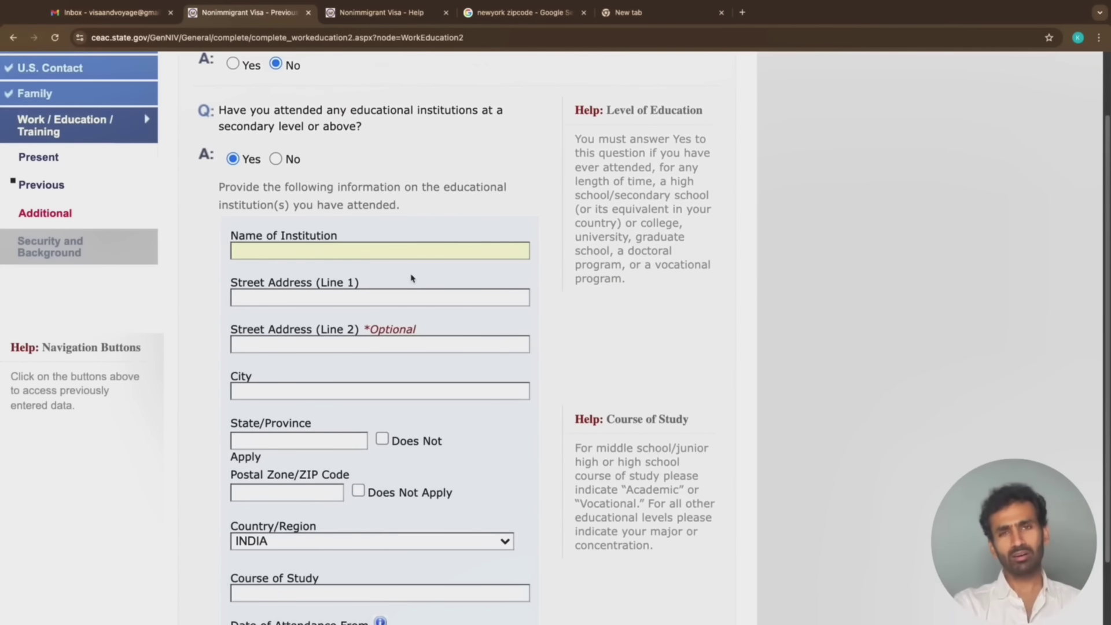
scroll(413, 279, "down", 5)
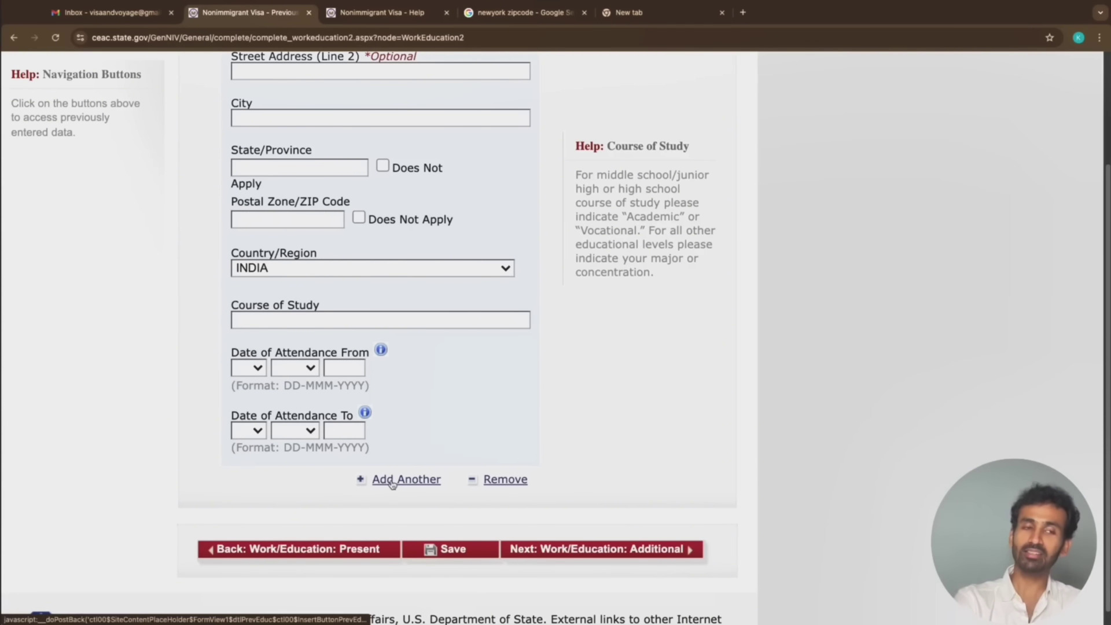
scroll(400, 483, "down", 1)
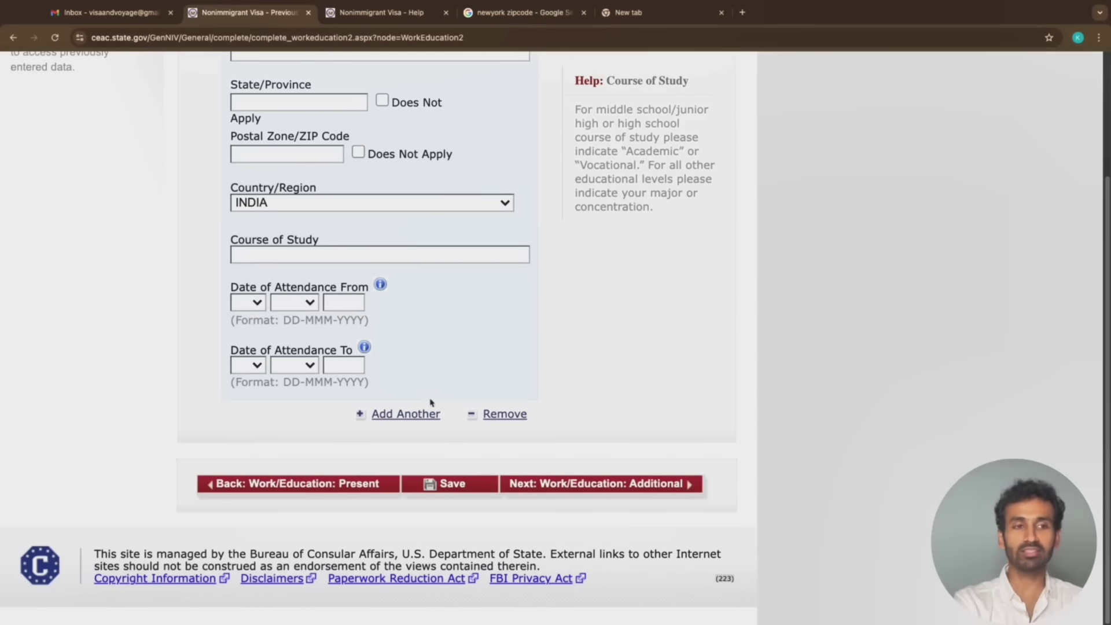
scroll(408, 413, "up", 1)
scroll(408, 413, "up", 3)
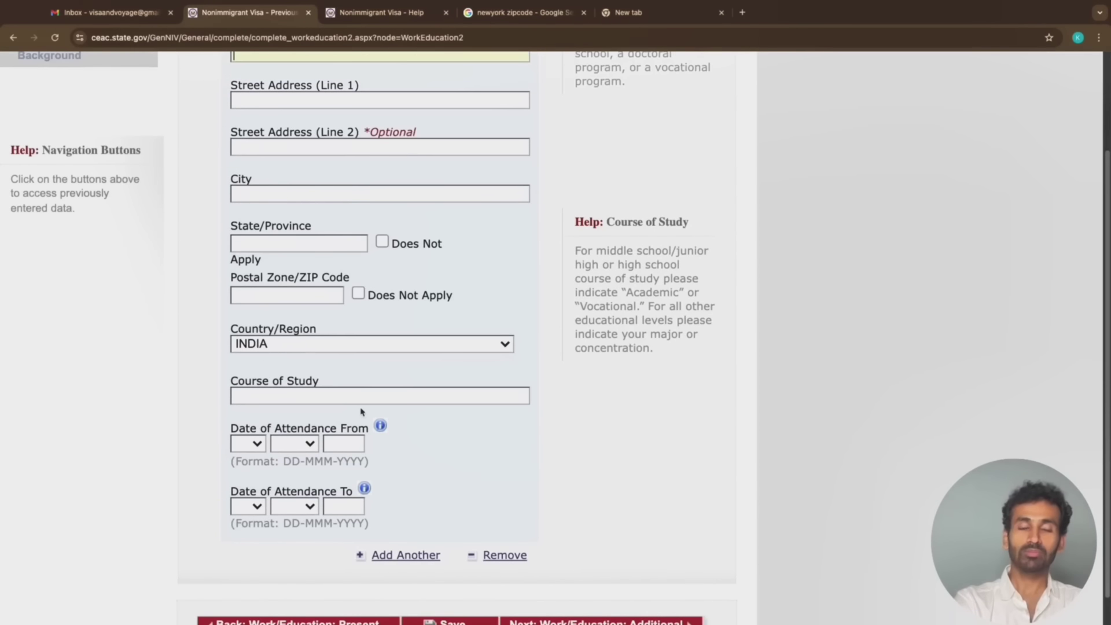
left_click(299, 295)
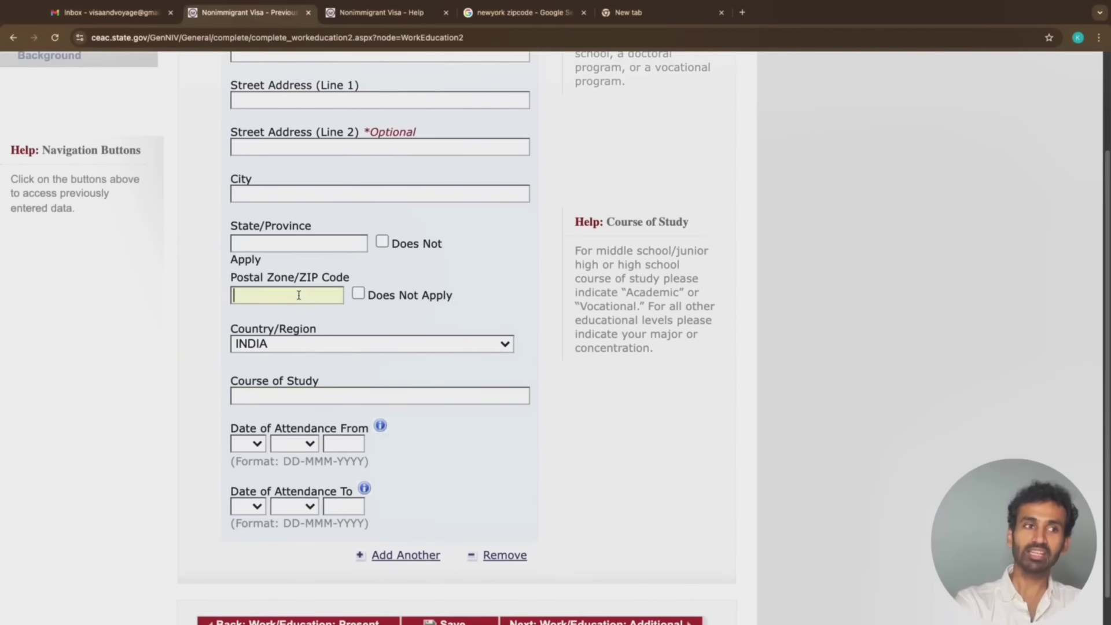
scroll(343, 387, "down", 1)
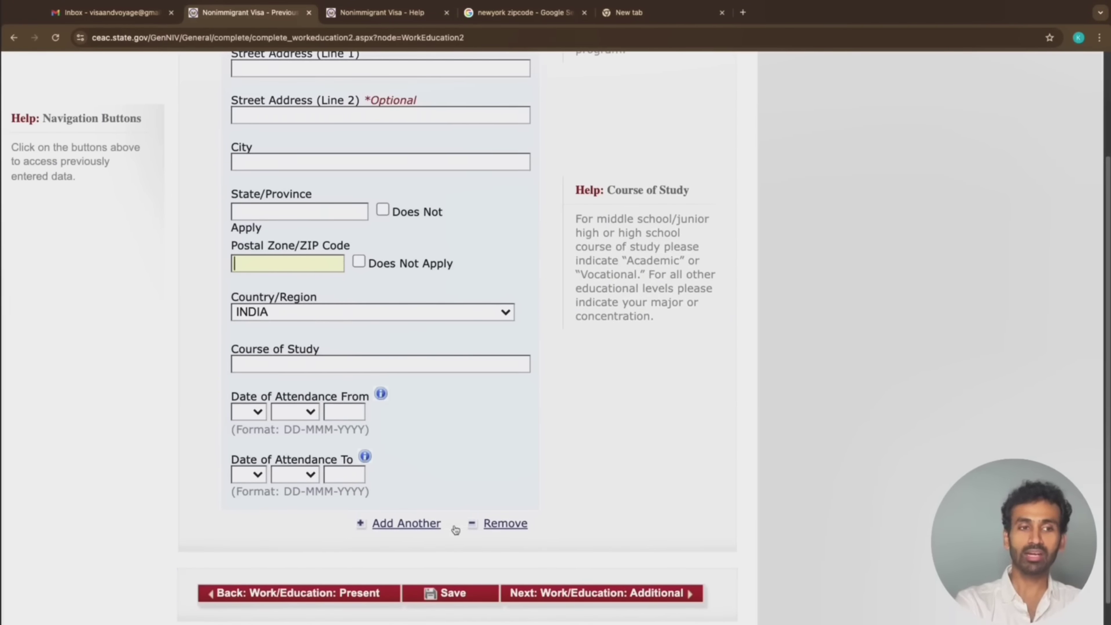
scroll(454, 528, "down", 2)
scroll(455, 529, "up", 4)
scroll(455, 529, "up", 5)
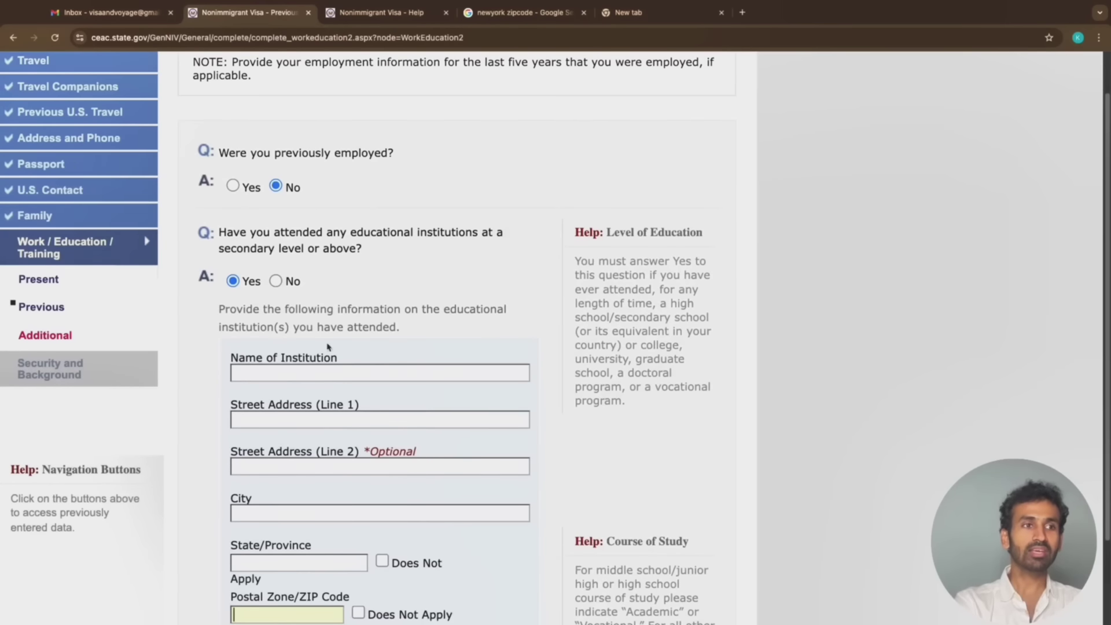
Enter DELHI UNIVERSITY as the institution, with DELHI for both street lines and the city
left_click(283, 374)
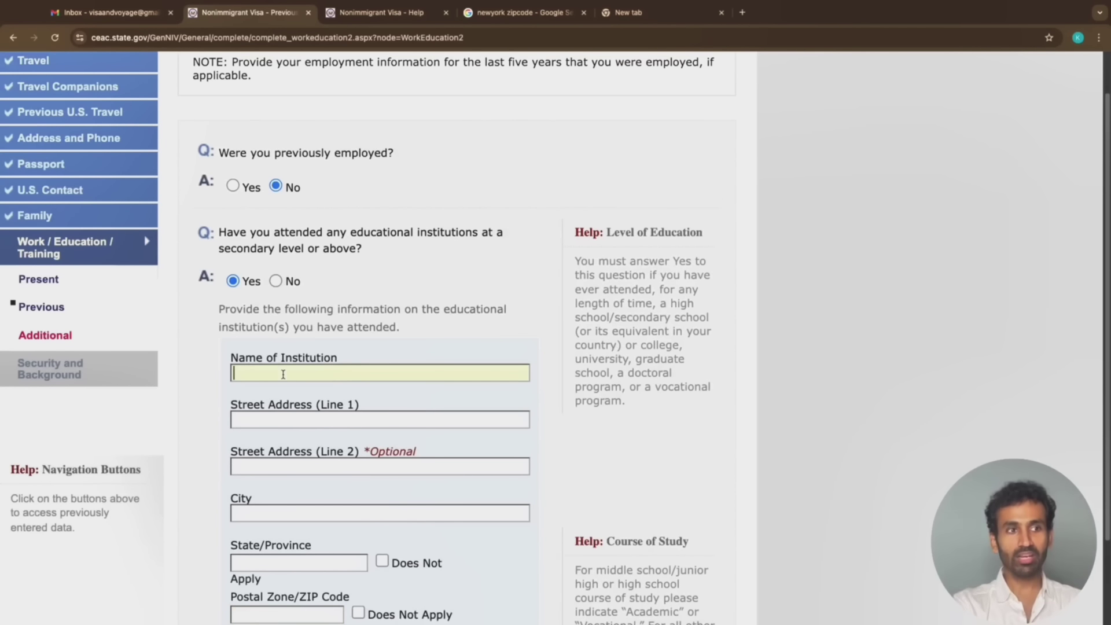
type("DELHI UNIVERSITY")
left_click(286, 415)
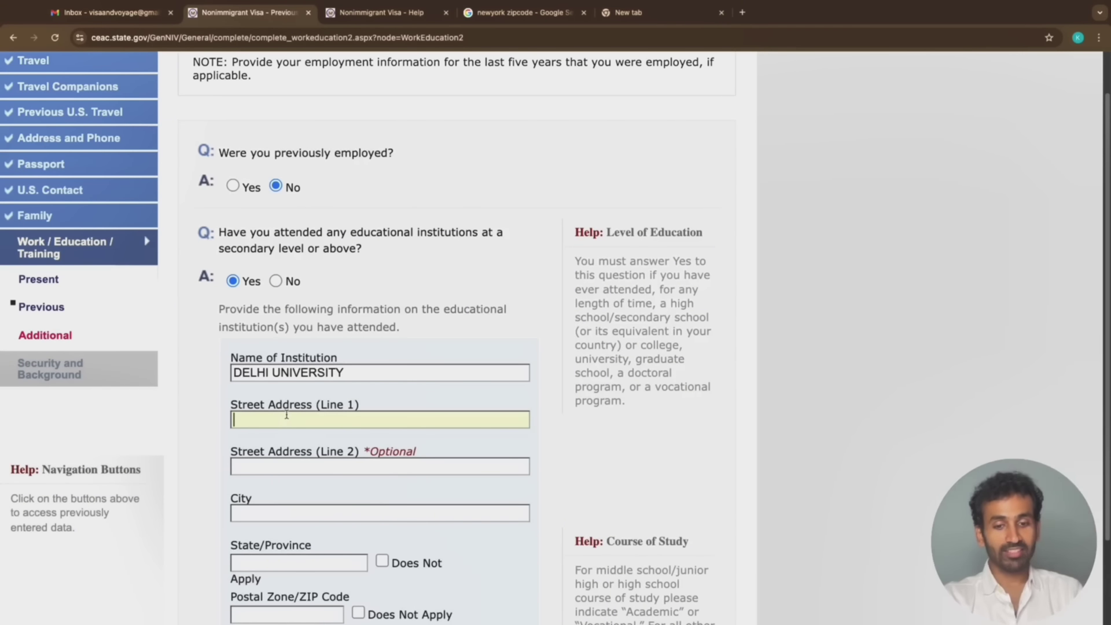
type("DELHI")
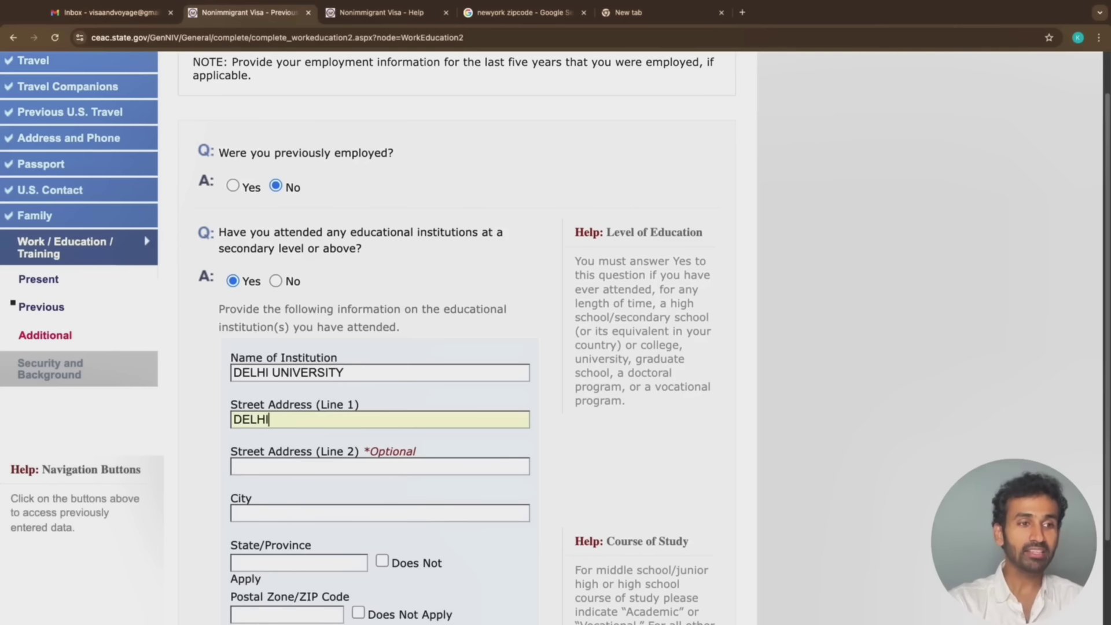
key("Tab")
type("DELHI")
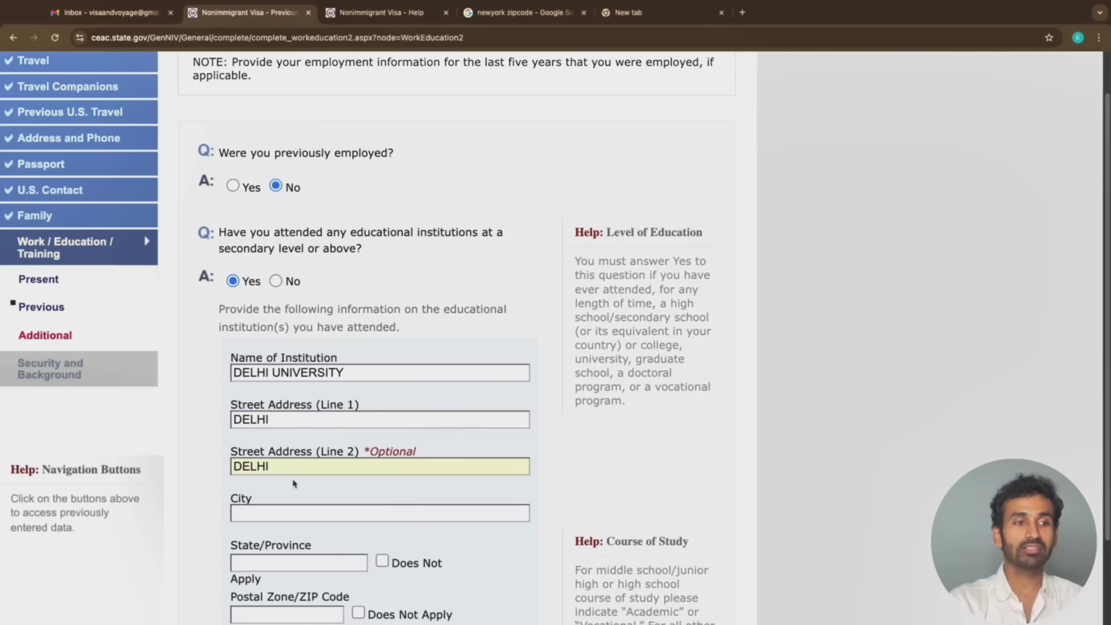
left_click(289, 509)
type("DELHI")
key("Tab")
type("DELHI")
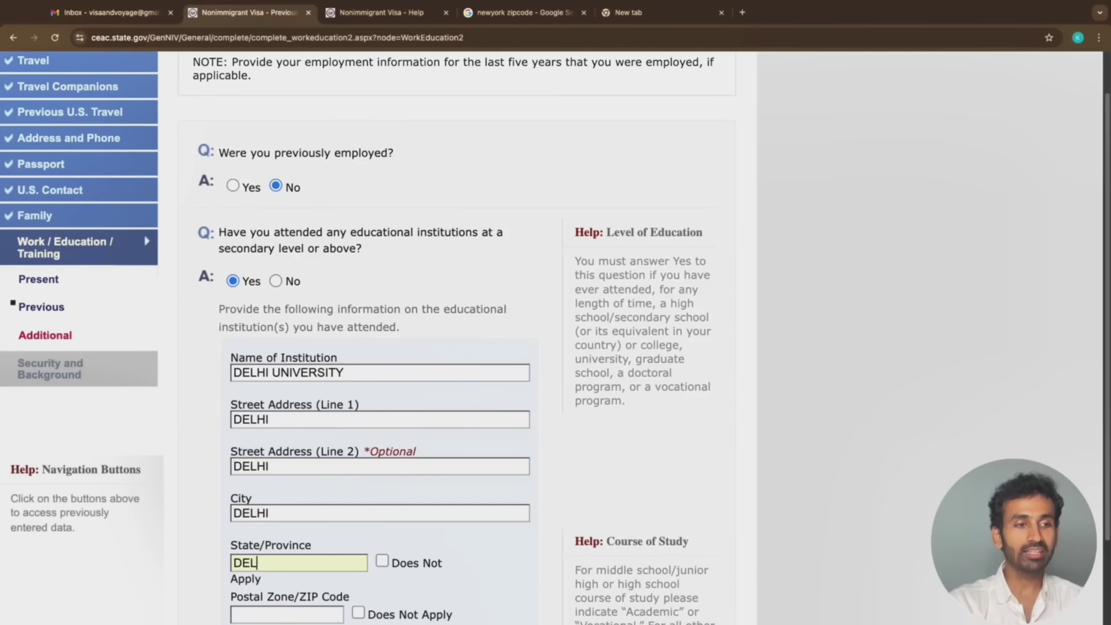
Set the institution's postal code to 110001 and the course of study to BBA
scroll(287, 485, "down", 3)
left_click(287, 480)
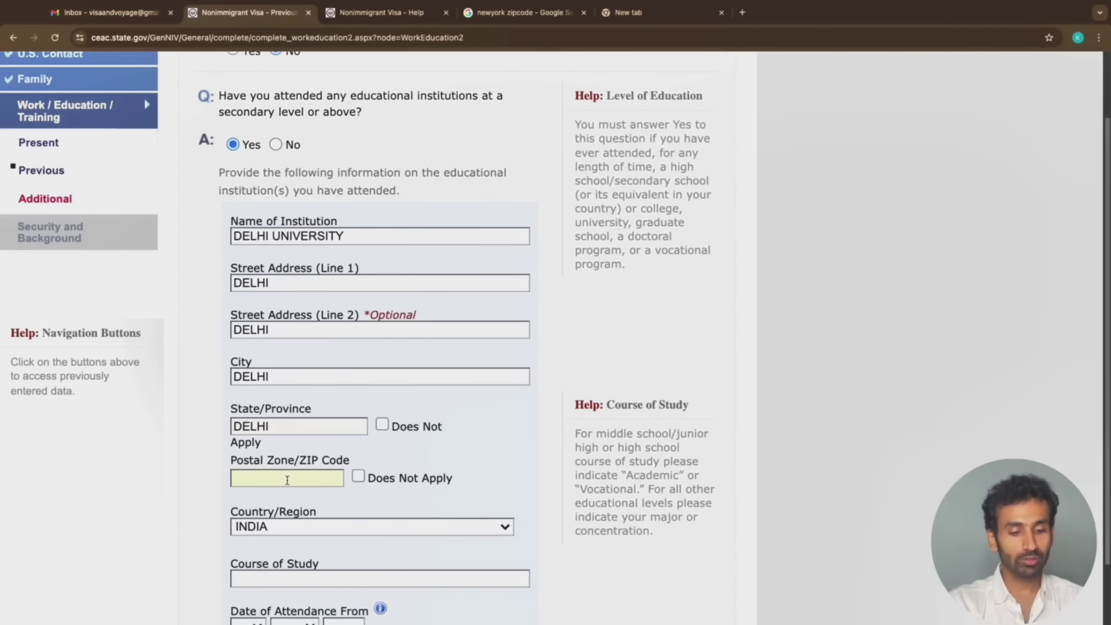
type("11000")
key("BackSpace")
key("BackSpace")
key("BackSpace")
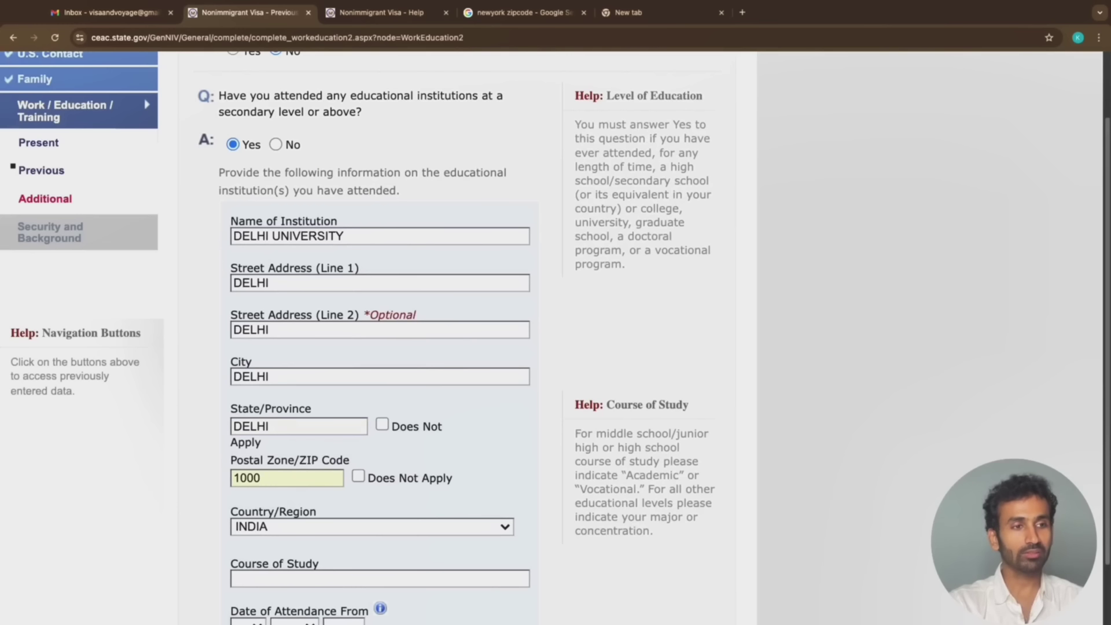
type("00001")
key("BackSpace")
key("BackSpace")
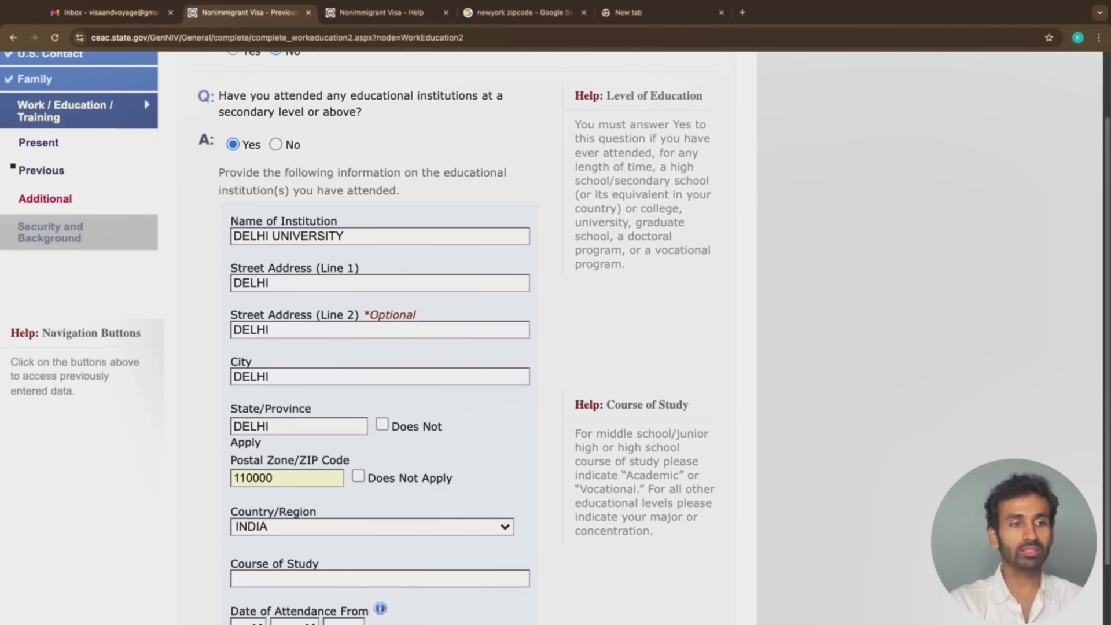
type("1")
scroll(285, 527, "down", 2)
left_click(296, 506)
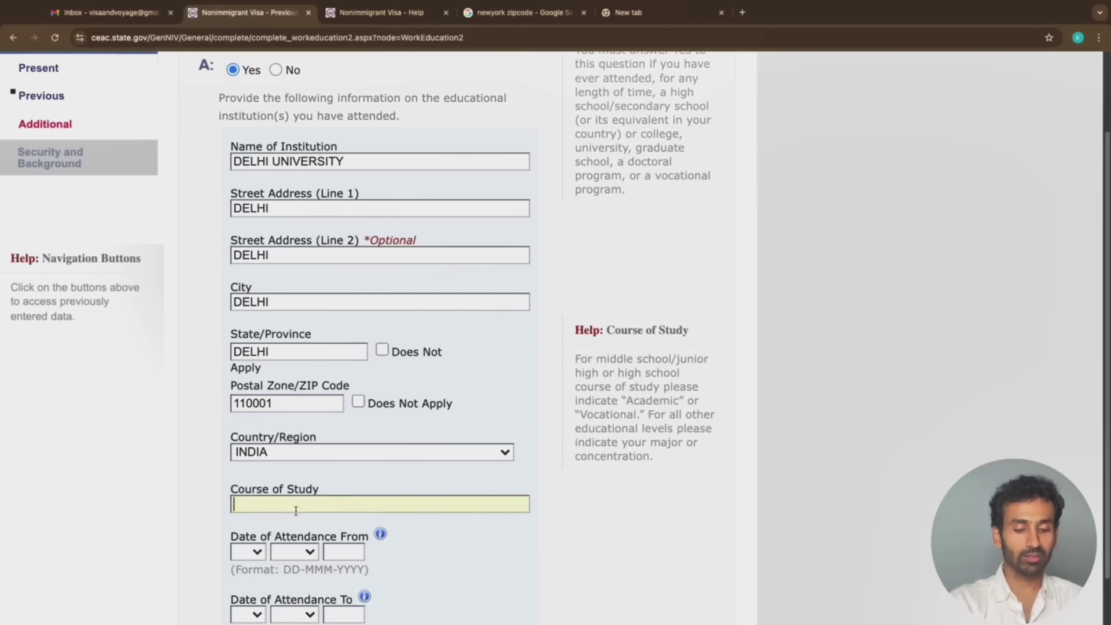
type("BBA")
Set the attendance start date to 01 FEB 1999, correcting the mistyped year
left_click(250, 553)
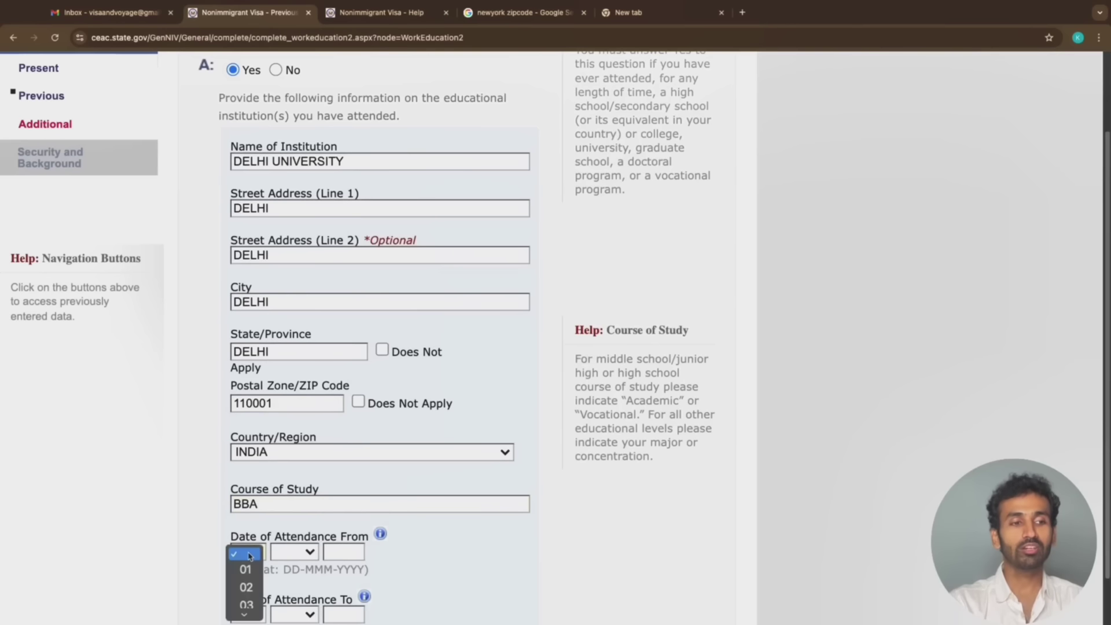
left_click(242, 569)
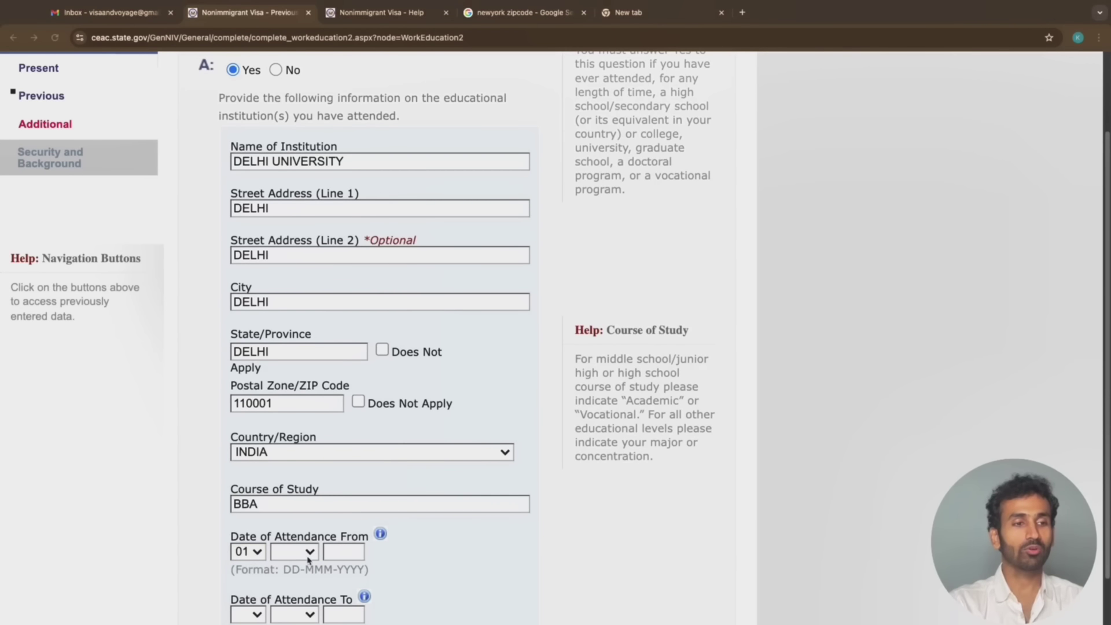
scroll(309, 561, "down", 3)
left_click(307, 456)
left_click(311, 492)
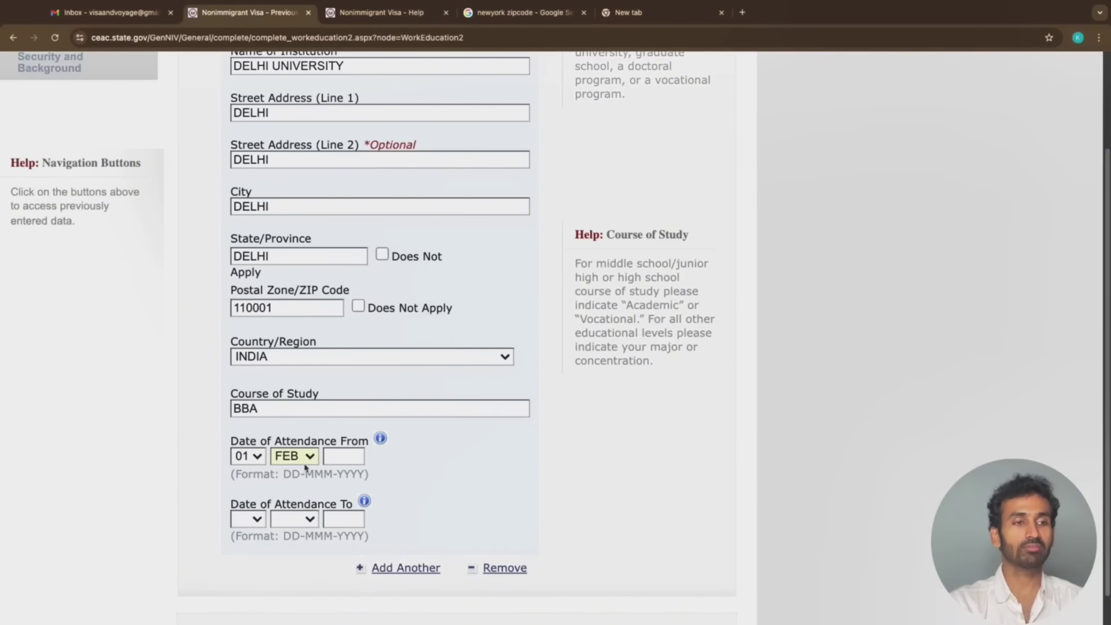
left_click(339, 455)
type("2")
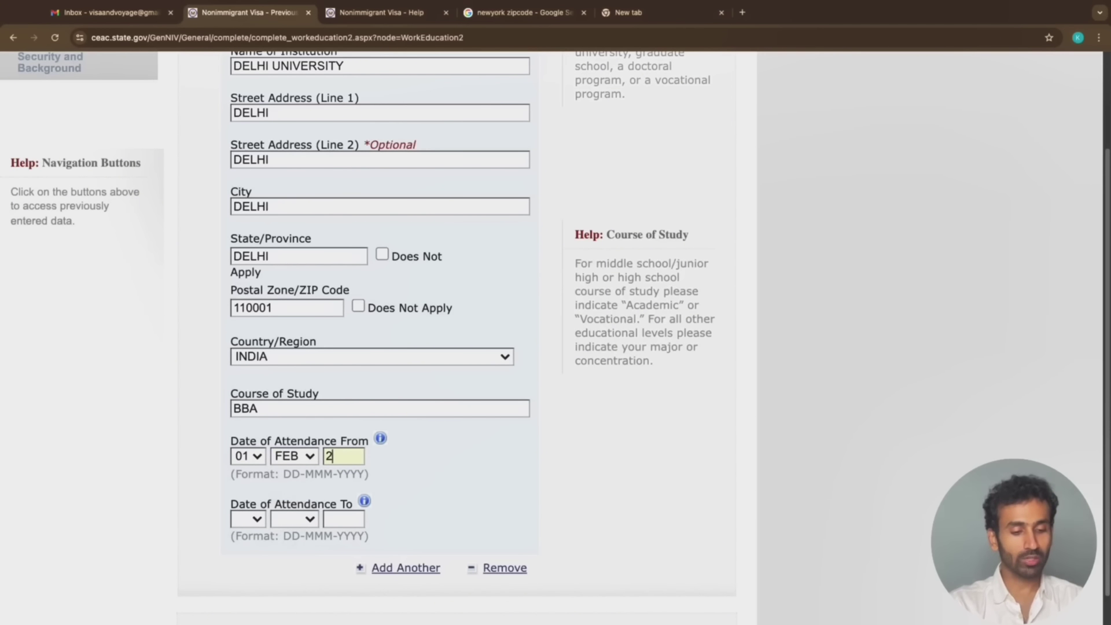
key("BackSpace")
type("1")
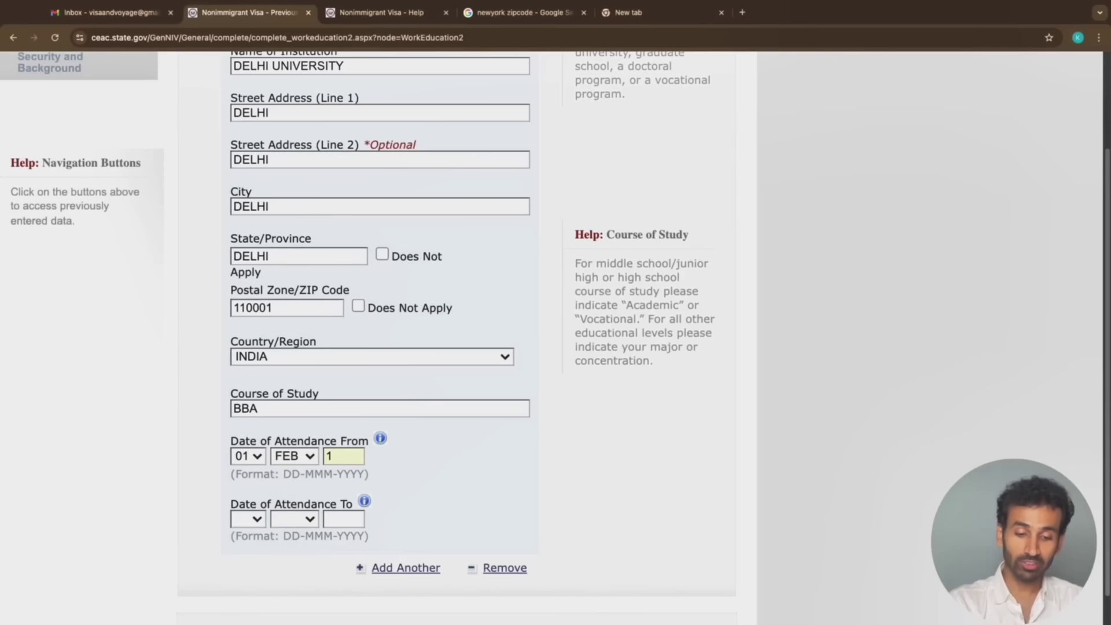
type("0")
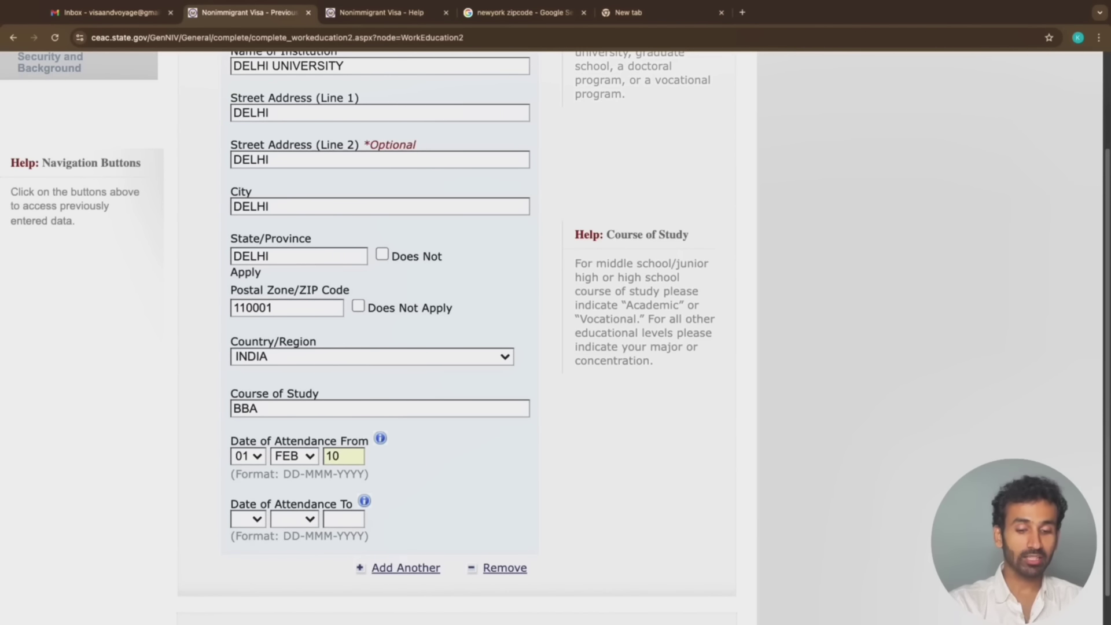
type("99")
key("BackSpace")
key("BackSpace")
key("BackSpace")
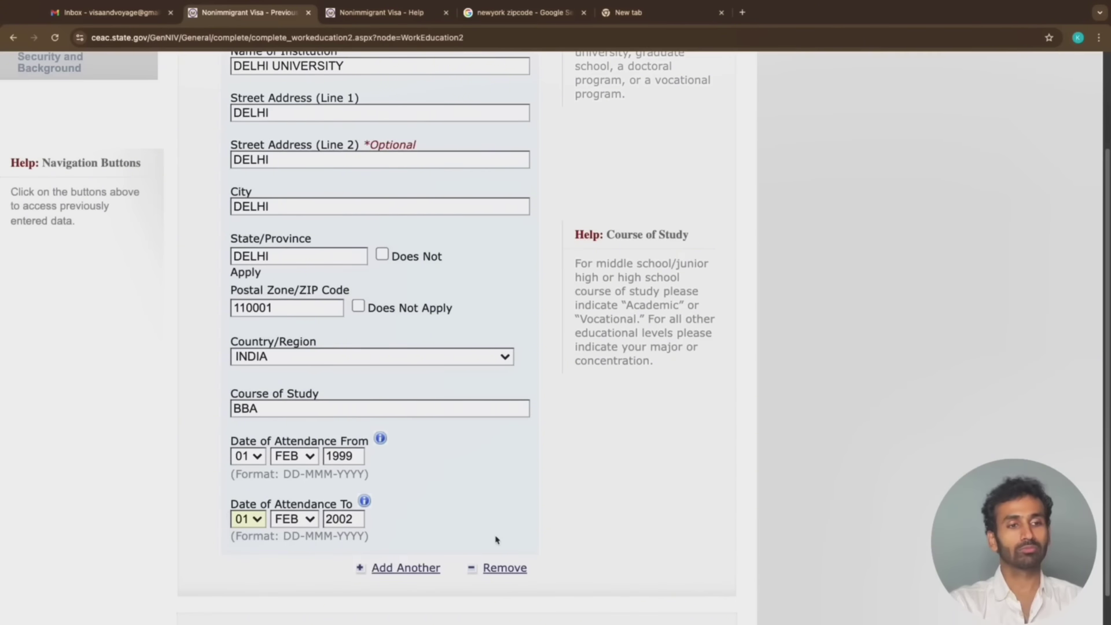
scroll(479, 435, "up", 6)
scroll(473, 428, "down", 3)
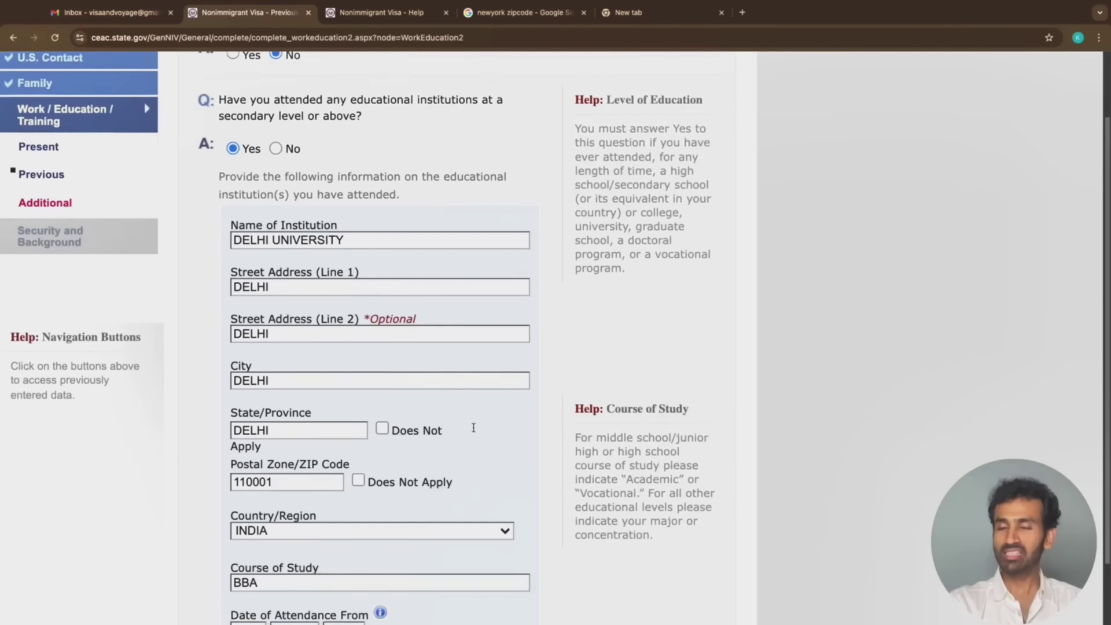
scroll(474, 429, "down", 3)
scroll(474, 431, "down", 5)
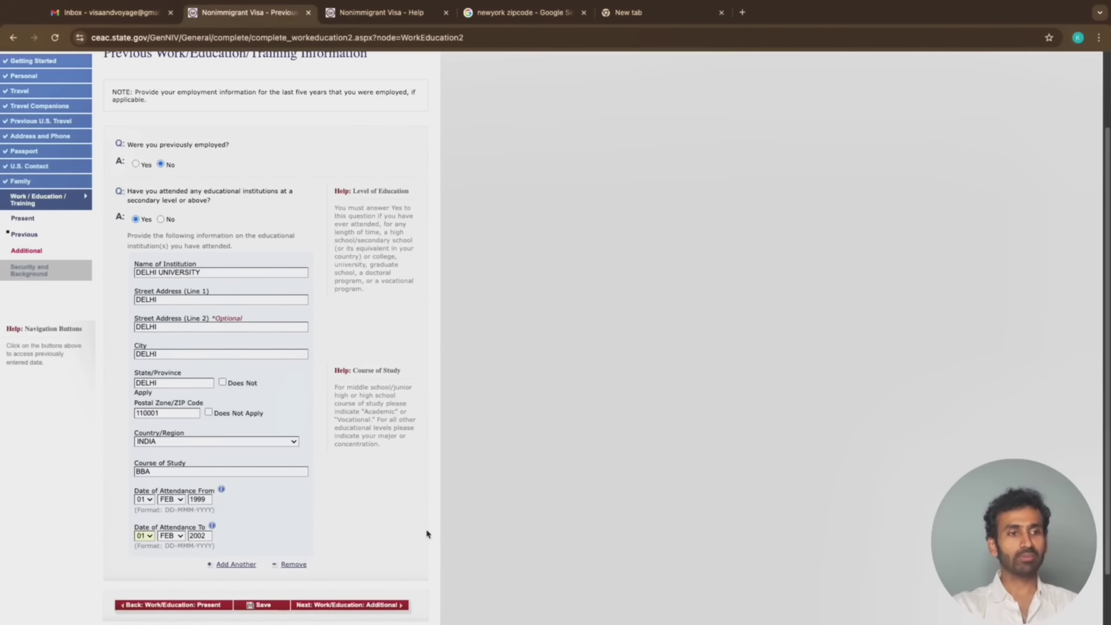
Continue to the Additional Work/Education/Training page and select No for clan or tribe membership
left_click(373, 605)
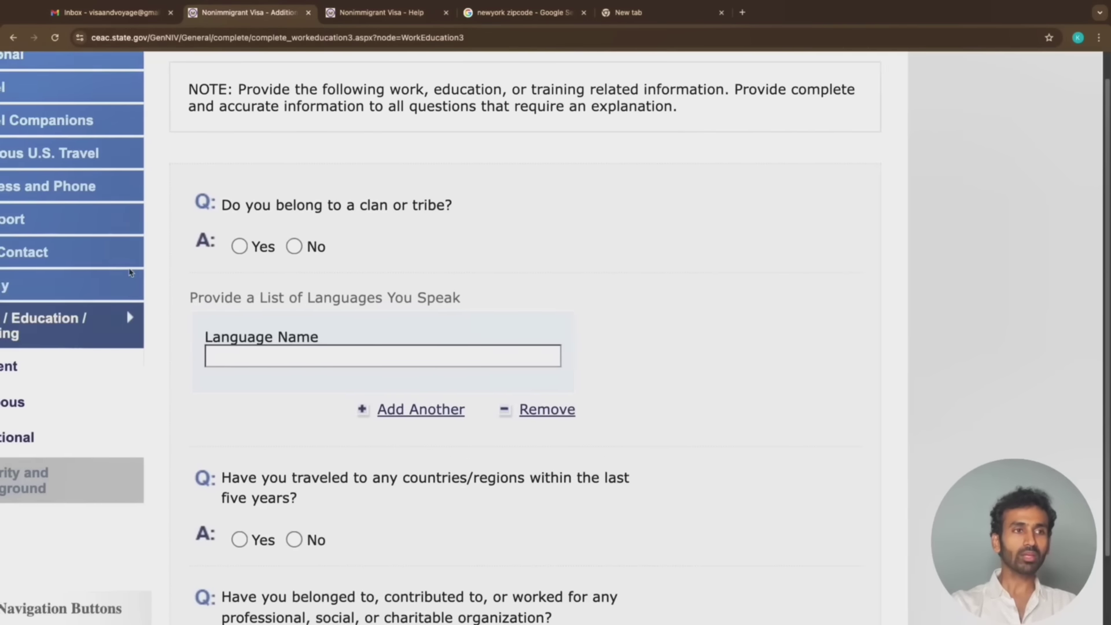
scroll(174, 272, "up", 5)
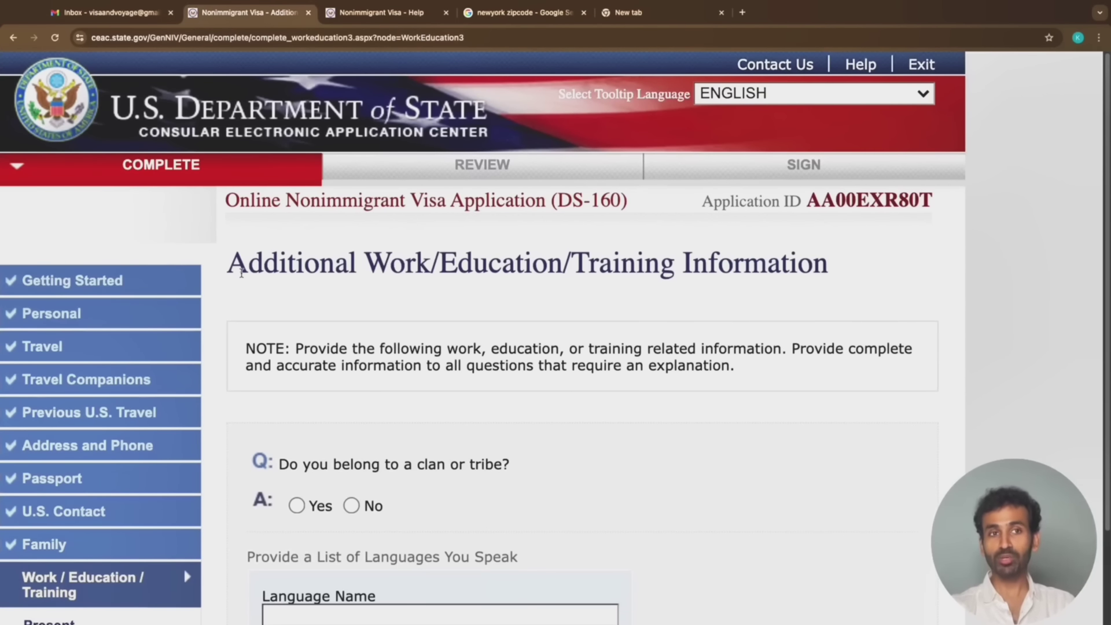
scroll(596, 442, "down", 2)
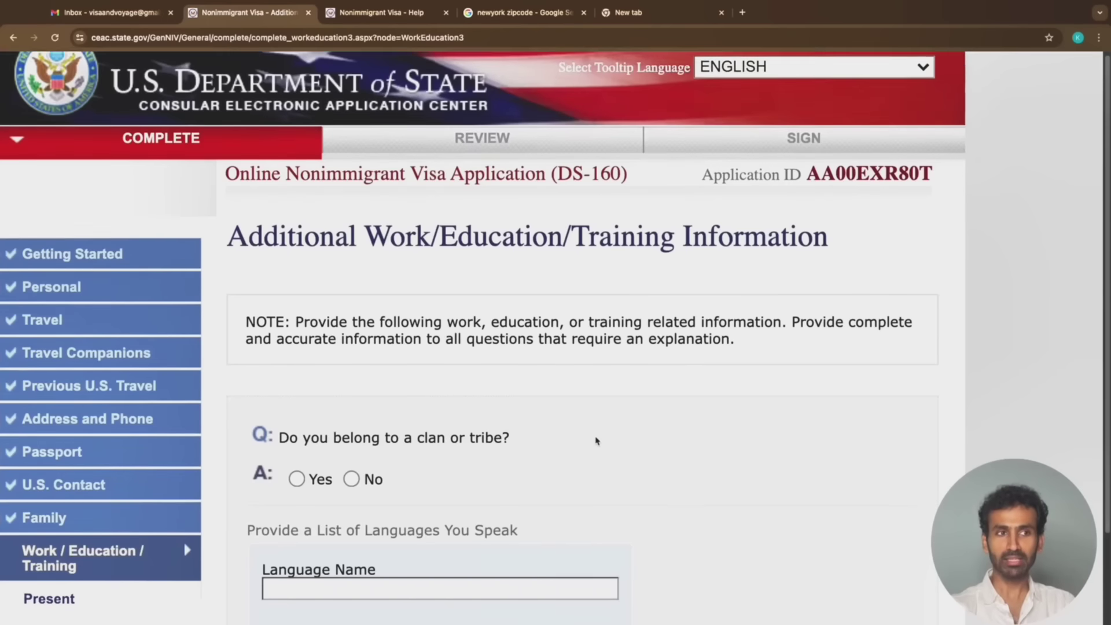
scroll(596, 442, "down", 1)
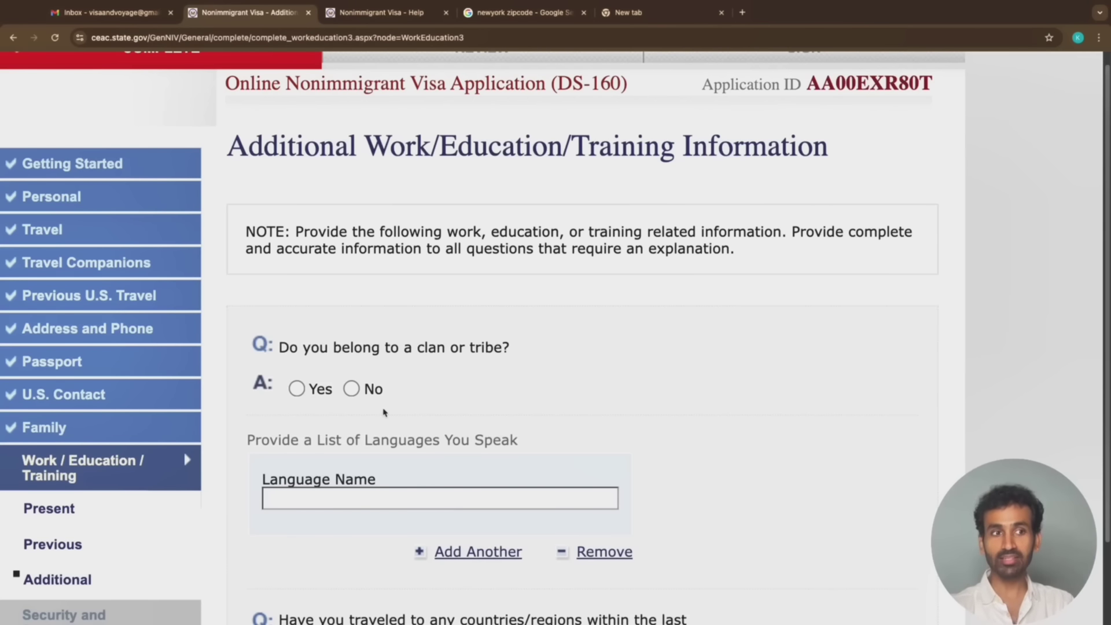
scroll(385, 412, "down", 1)
left_click(352, 384)
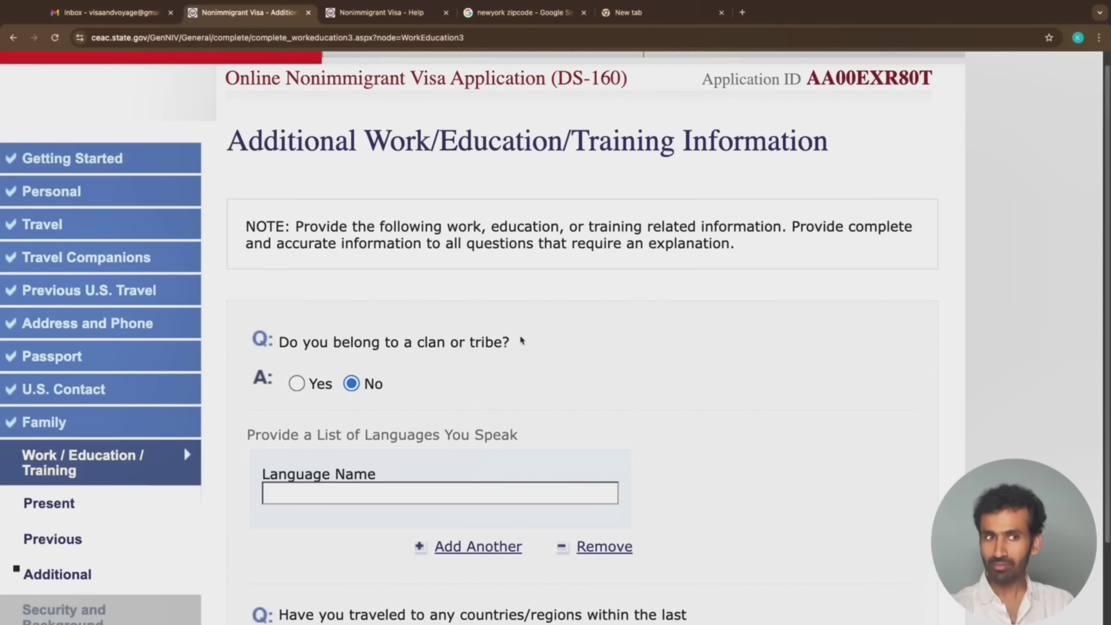
scroll(522, 342, "down", 1)
left_click(379, 437)
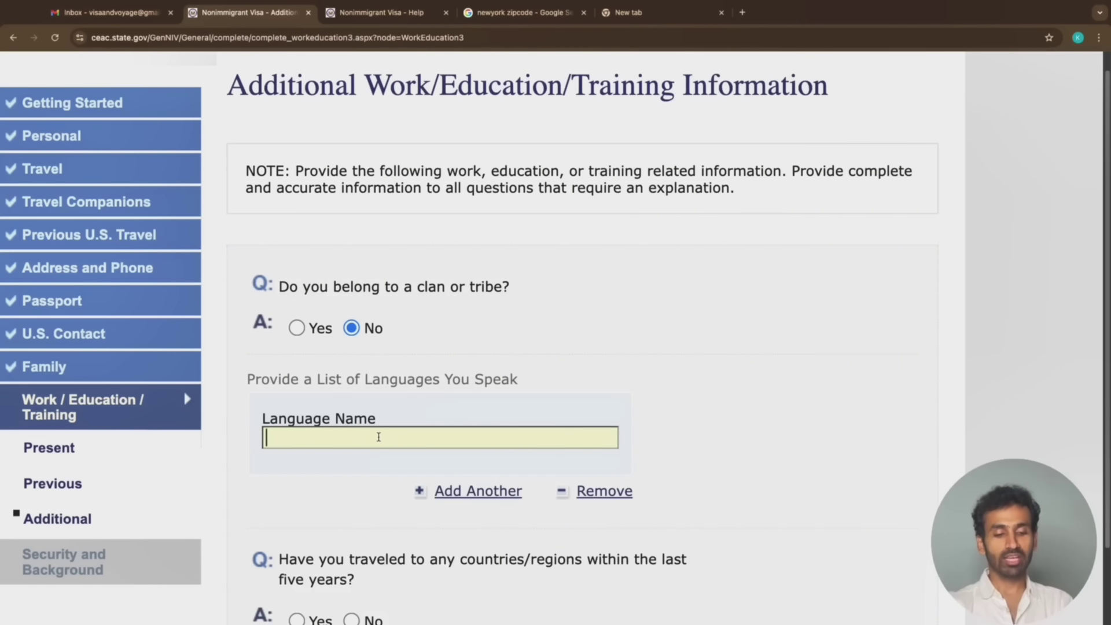
Enter ENGLISH, HINDI and MARATHI as three separate spoken-language entries
type("ENGLISH")
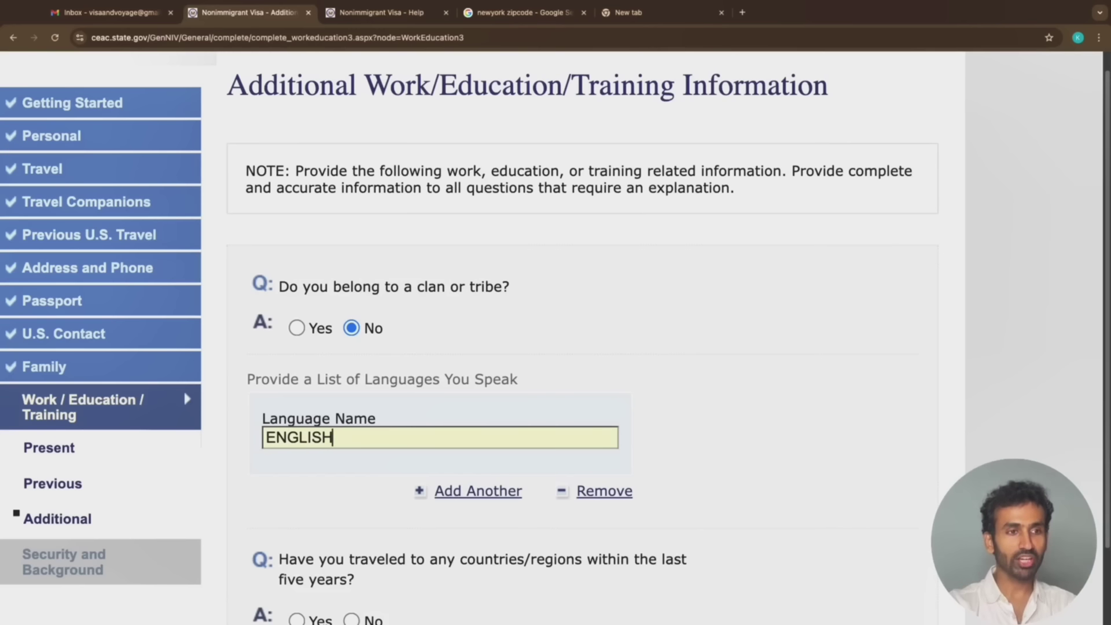
left_click(467, 492)
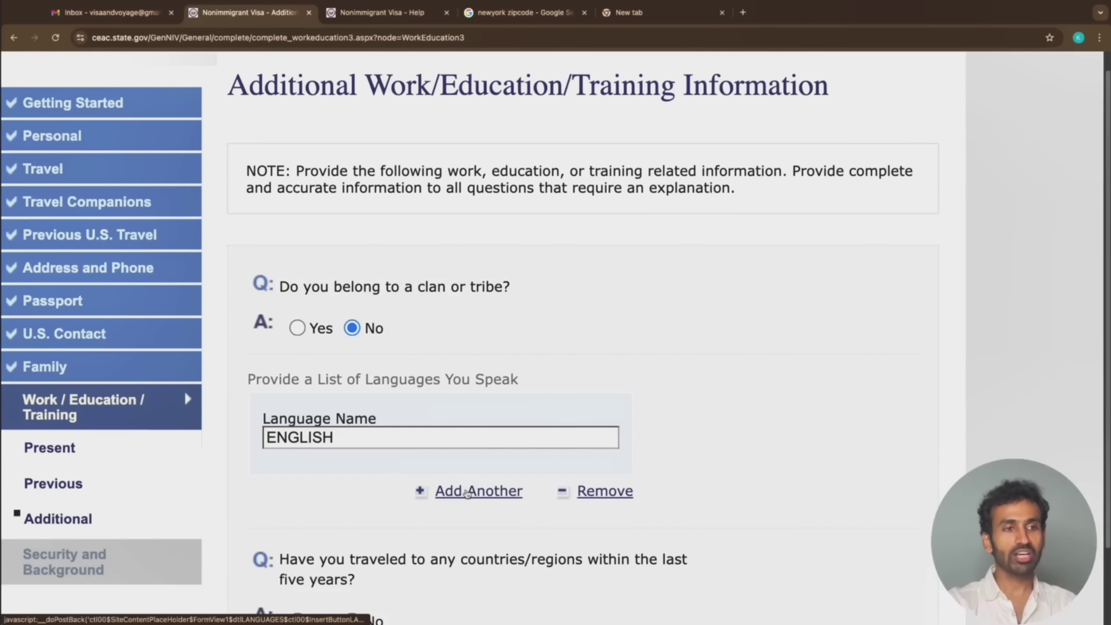
scroll(437, 428, "down", 2)
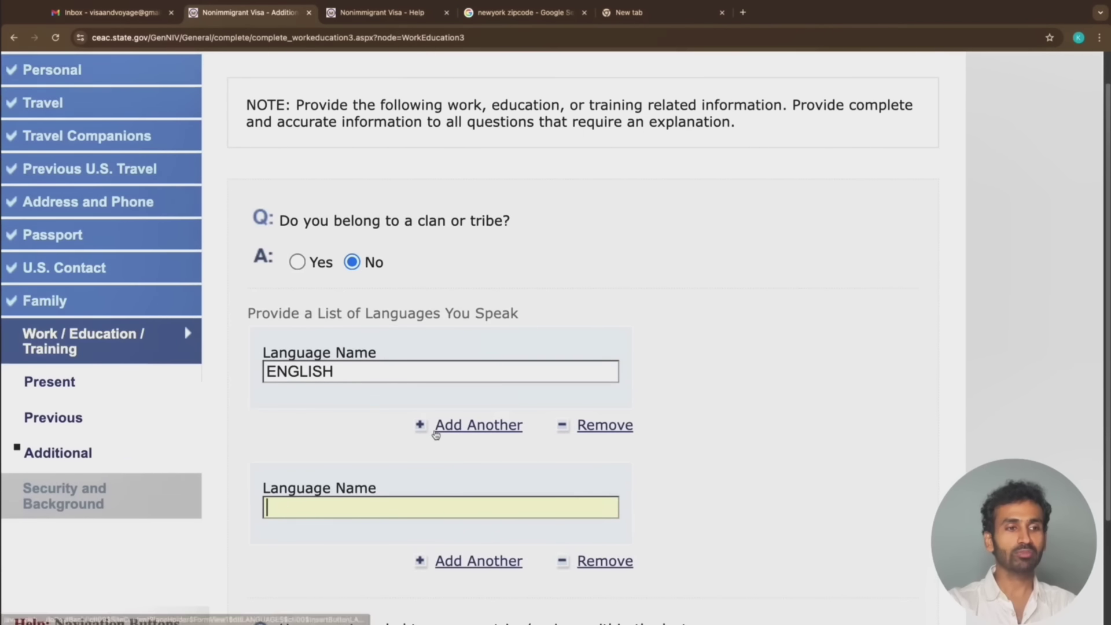
type("HINDI")
left_click(445, 561)
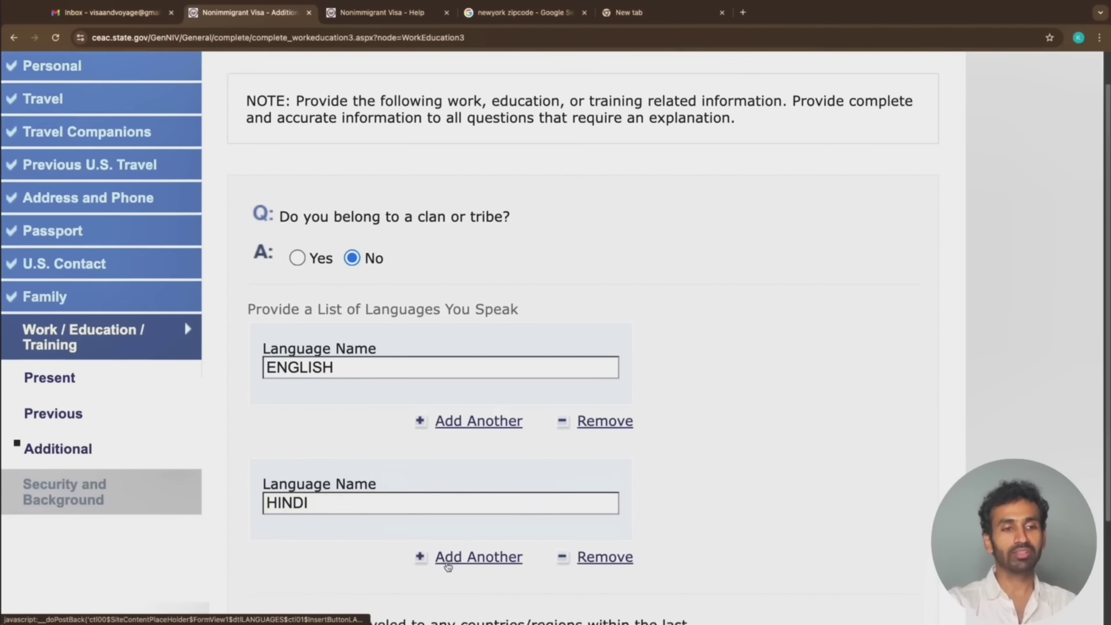
type("M")
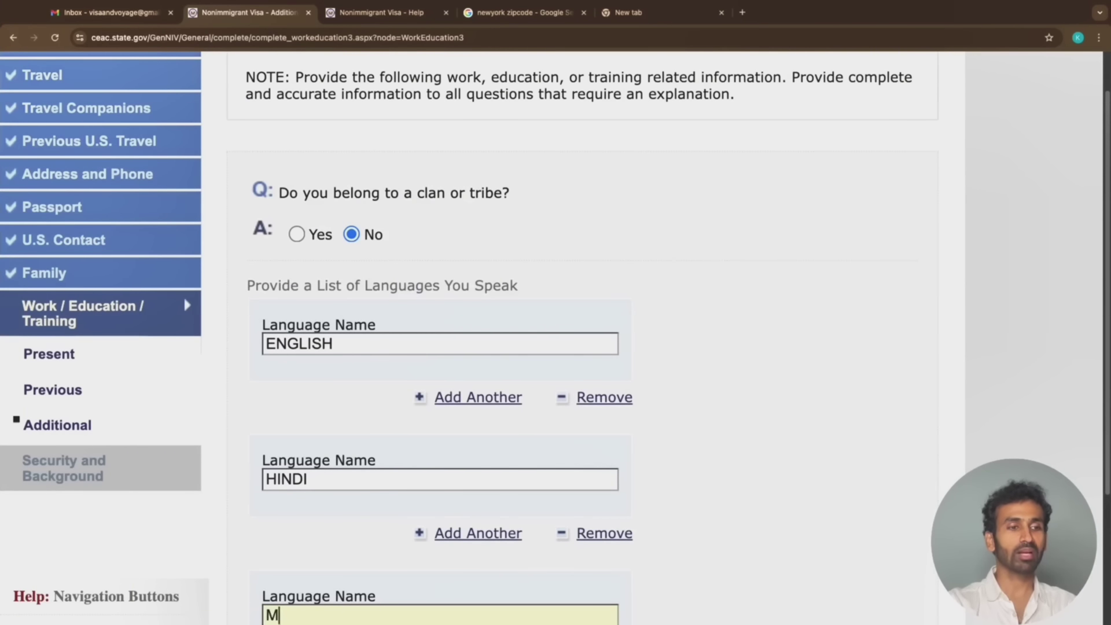
type("ARATHI")
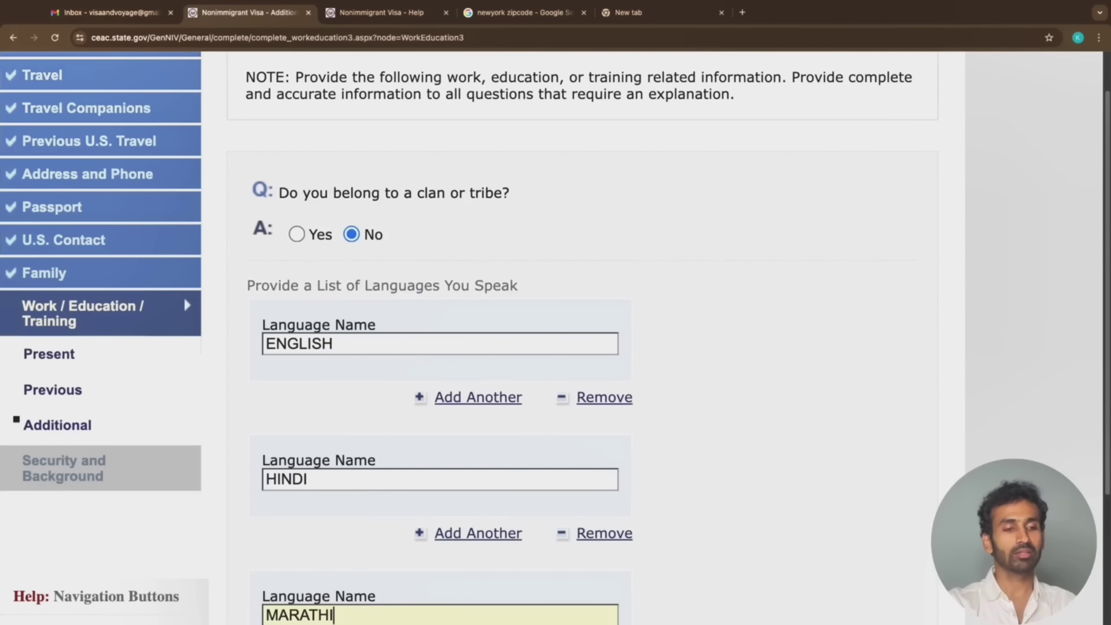
scroll(556, 336, "down", 1)
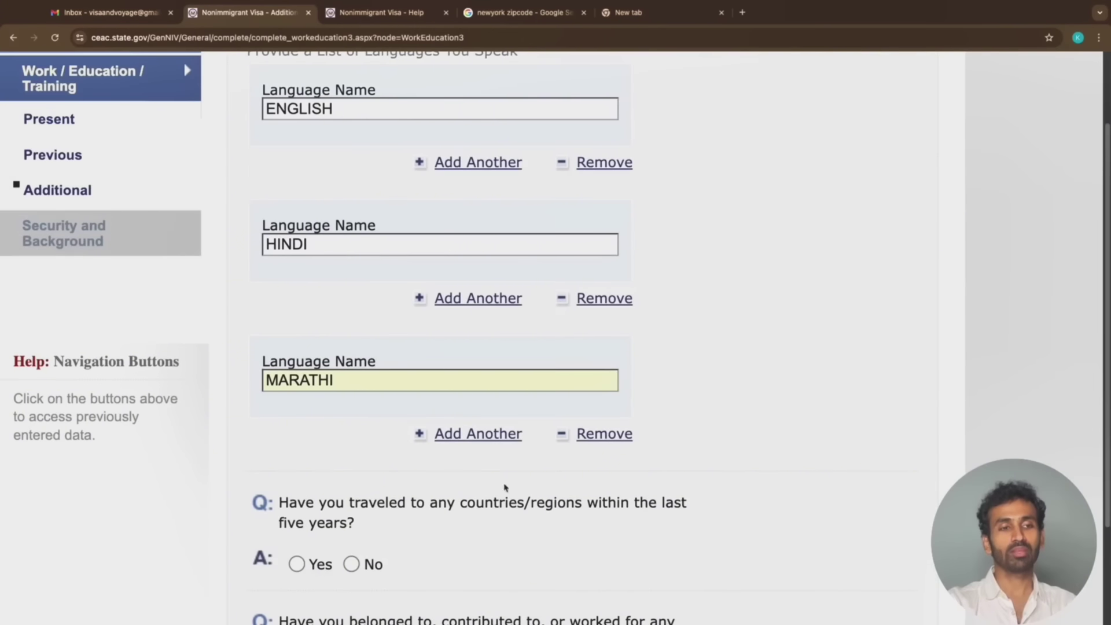
scroll(417, 496, "down", 5)
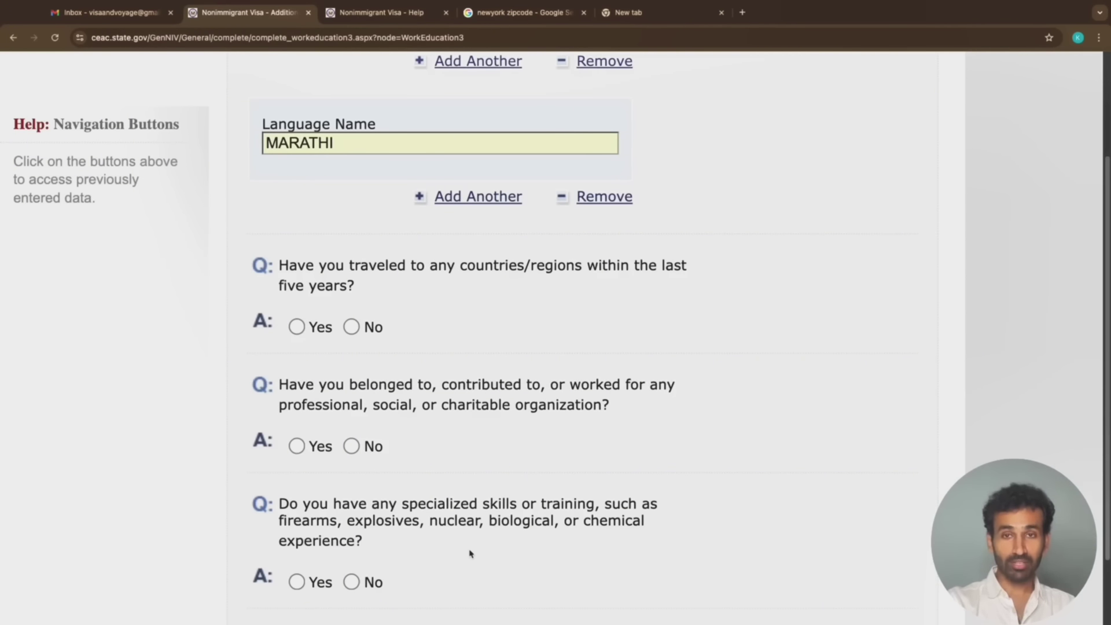
Select Yes for travel to other countries in the last five years, revealing the Country/Region list
left_click(297, 328)
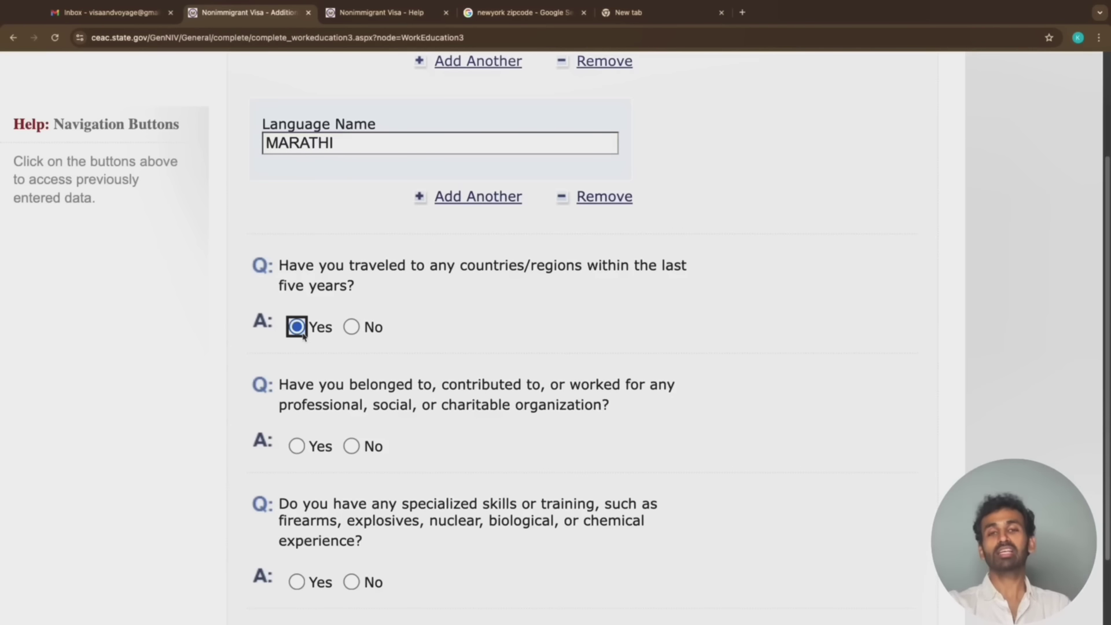
scroll(303, 337, "up", 5)
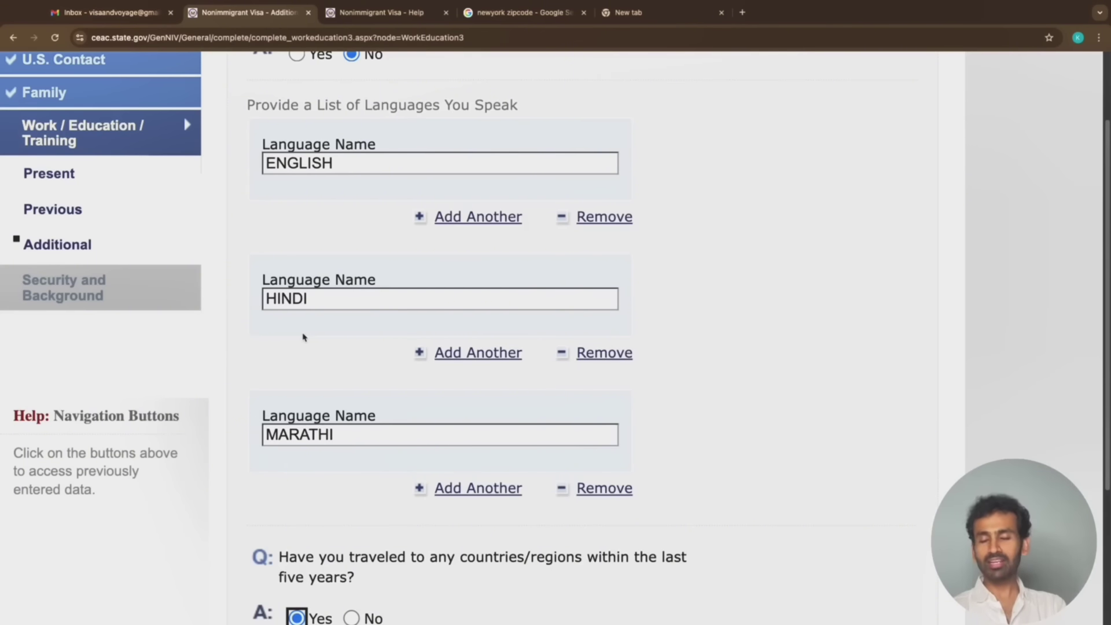
scroll(304, 337, "down", 4)
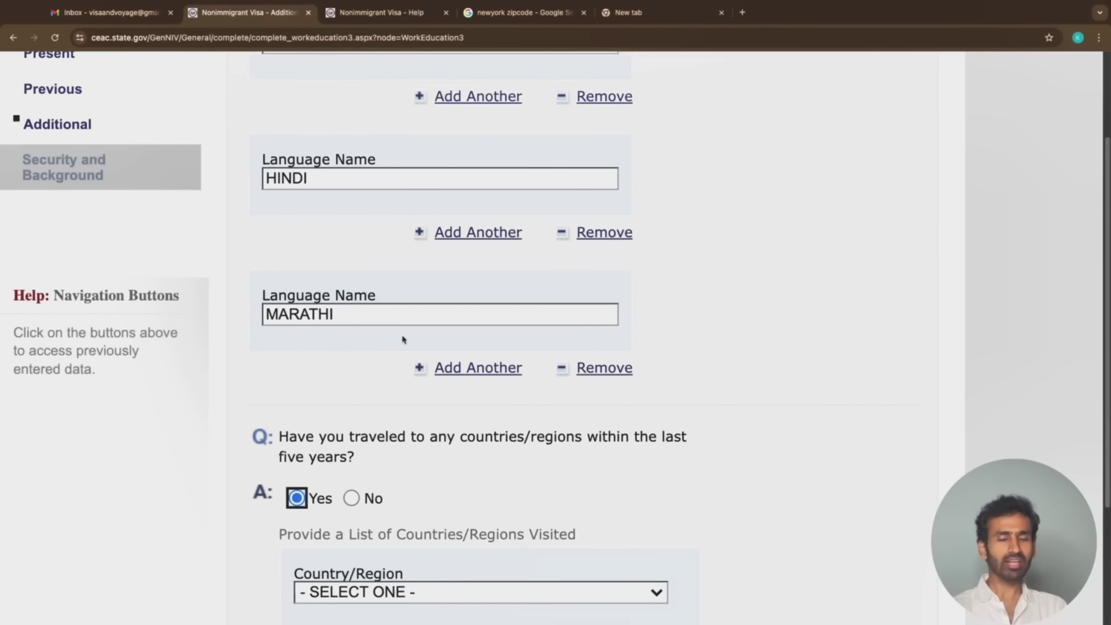
scroll(469, 401, "down", 1)
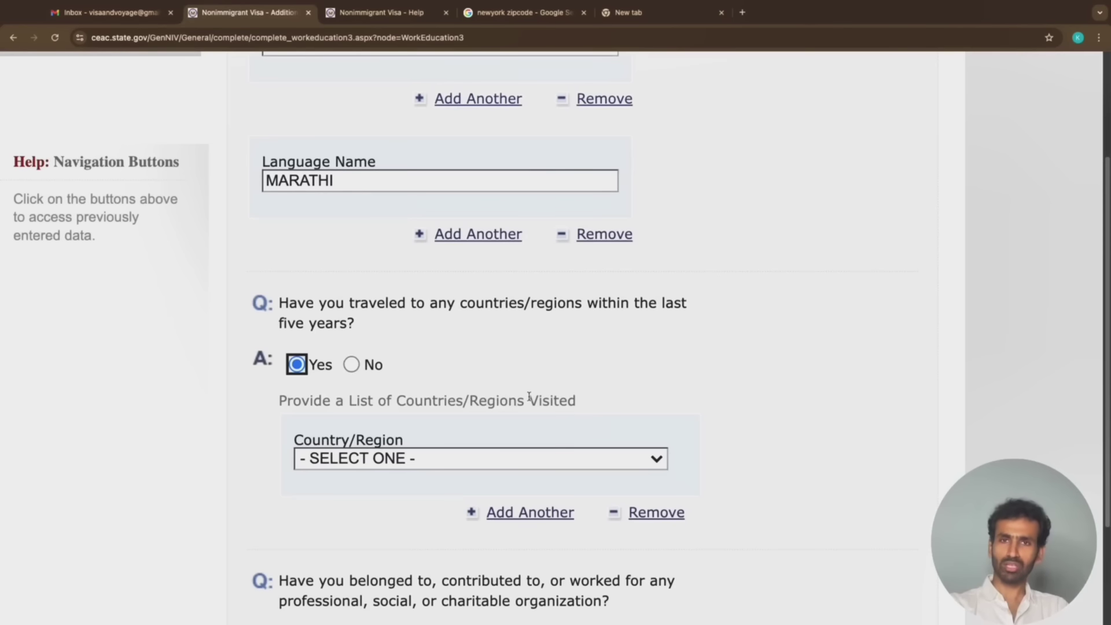
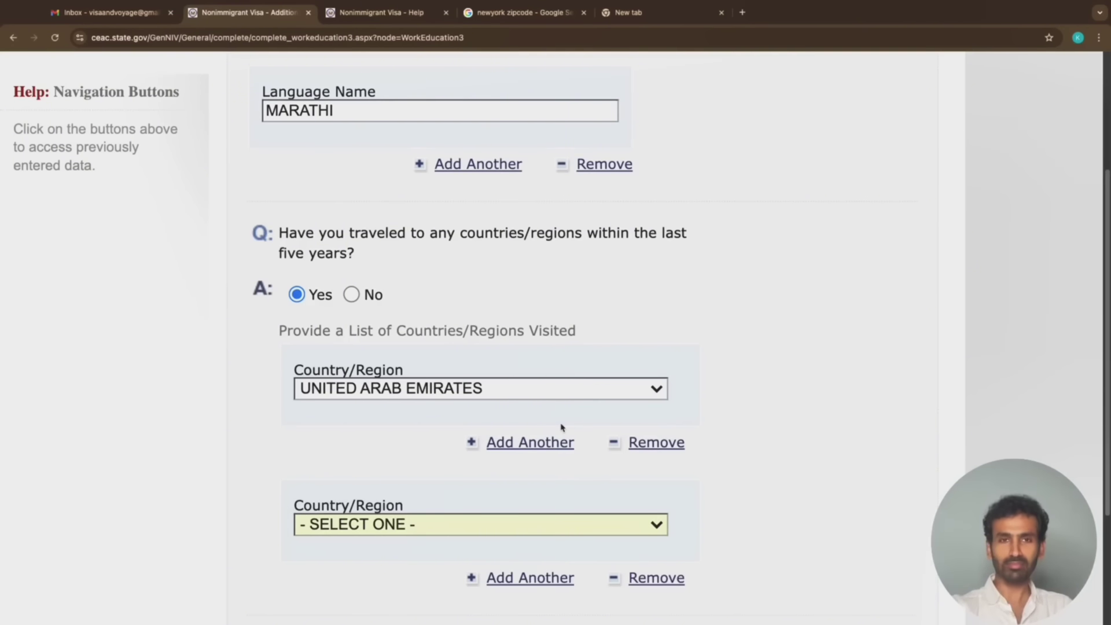
Choose SINGAPORE in the second Country/Region entry, below United Arab Emirates
scroll(562, 427, "down", 1)
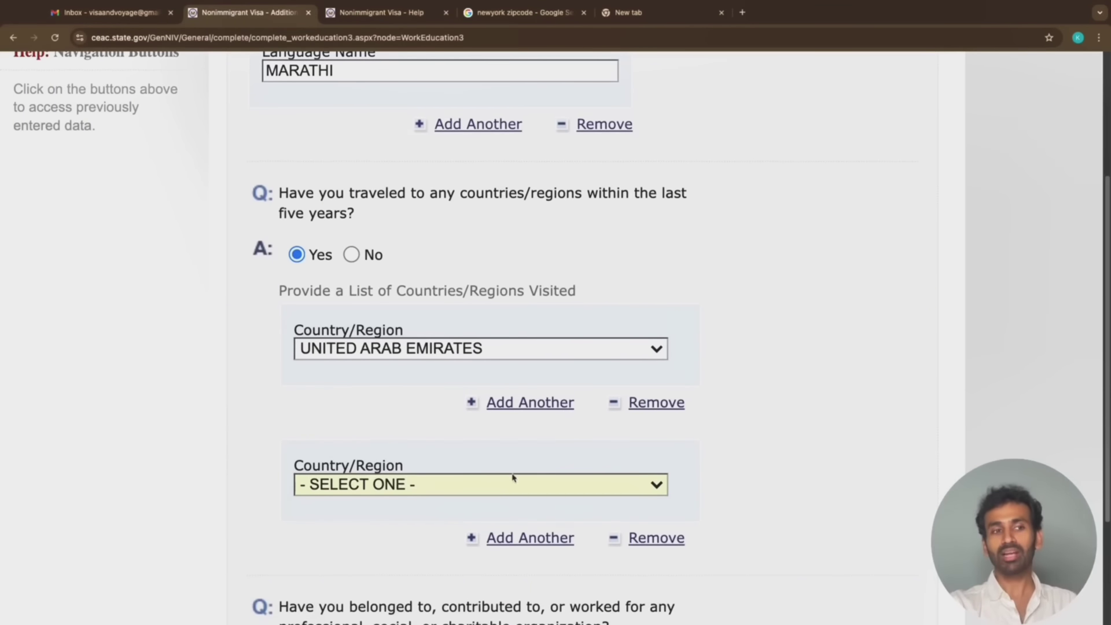
left_click(488, 490)
scroll(488, 490, "down", 5)
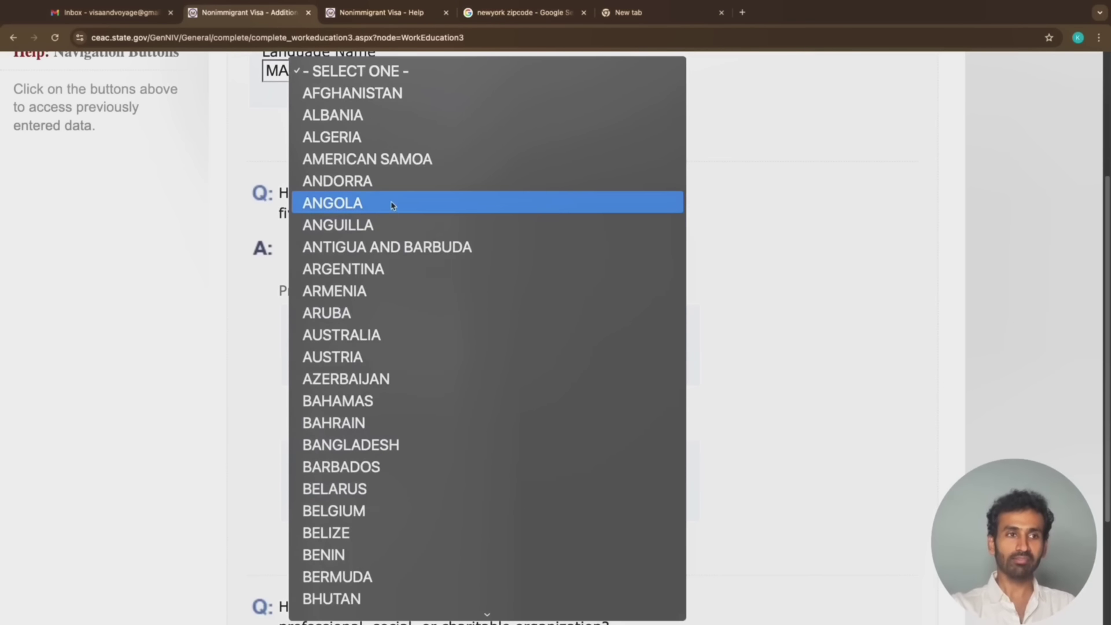
type("sin")
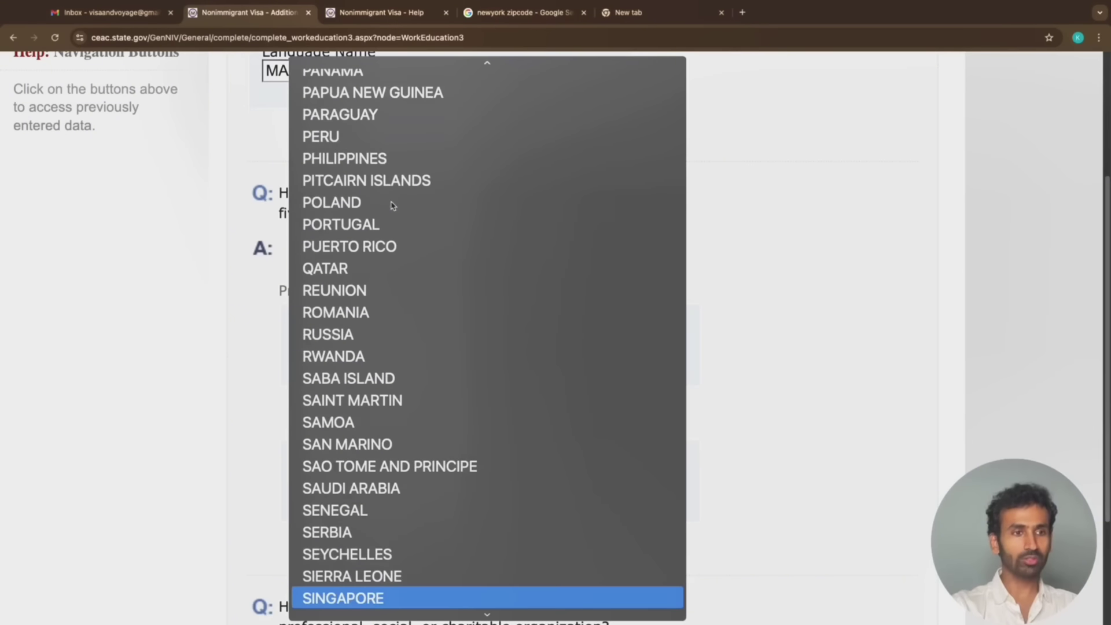
key("Return")
scroll(408, 197, "down", 3)
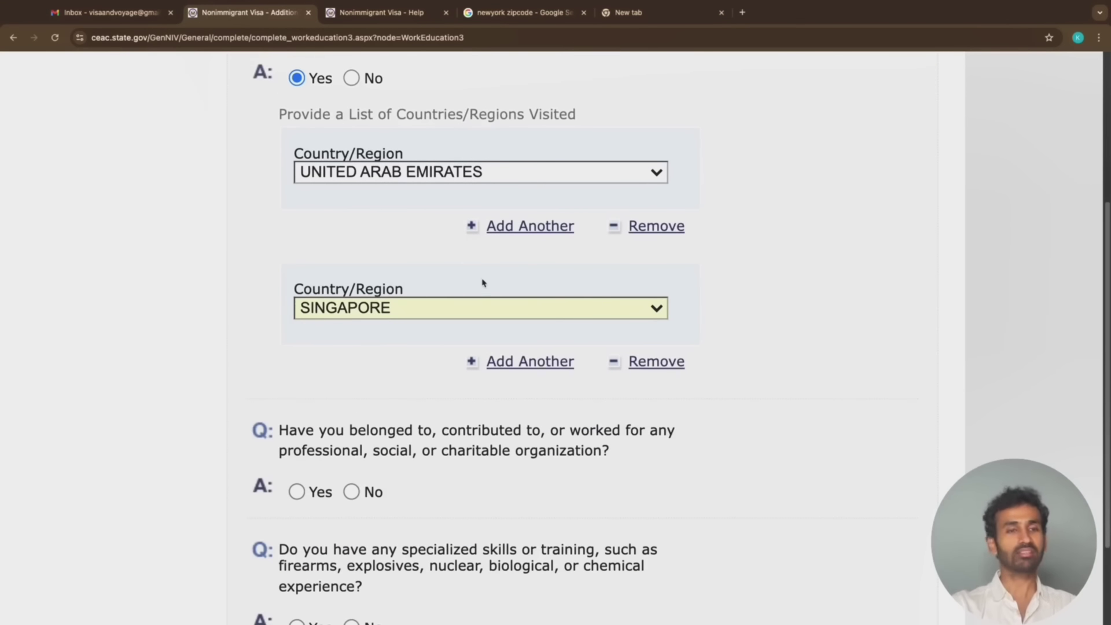
Answer No to the specialized skills and organization membership questions
scroll(410, 354, "down", 1)
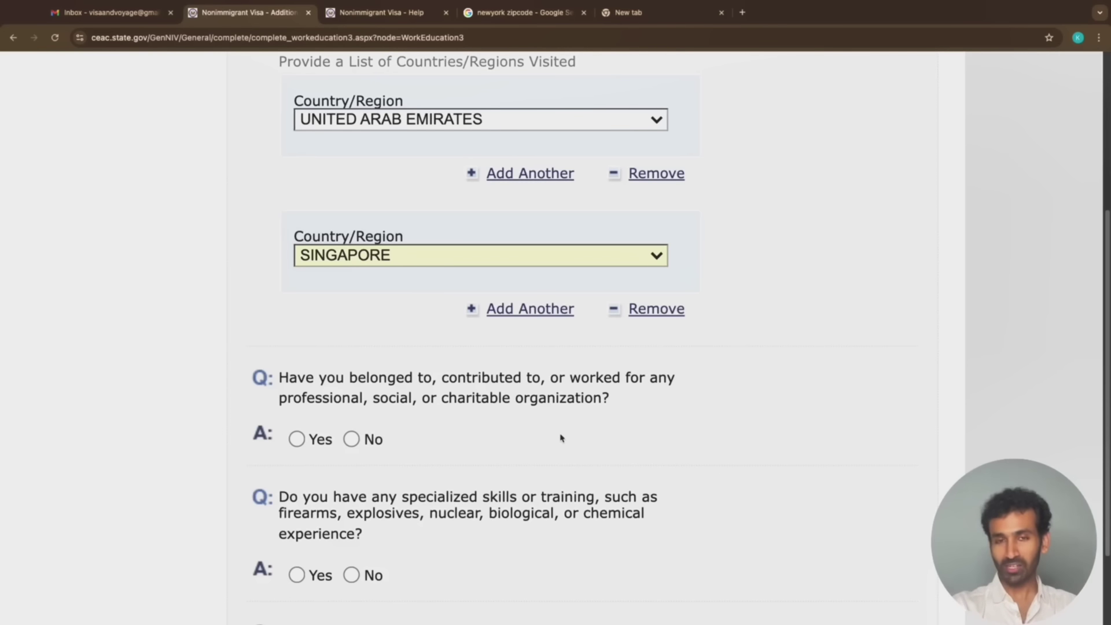
scroll(560, 438, "down", 3)
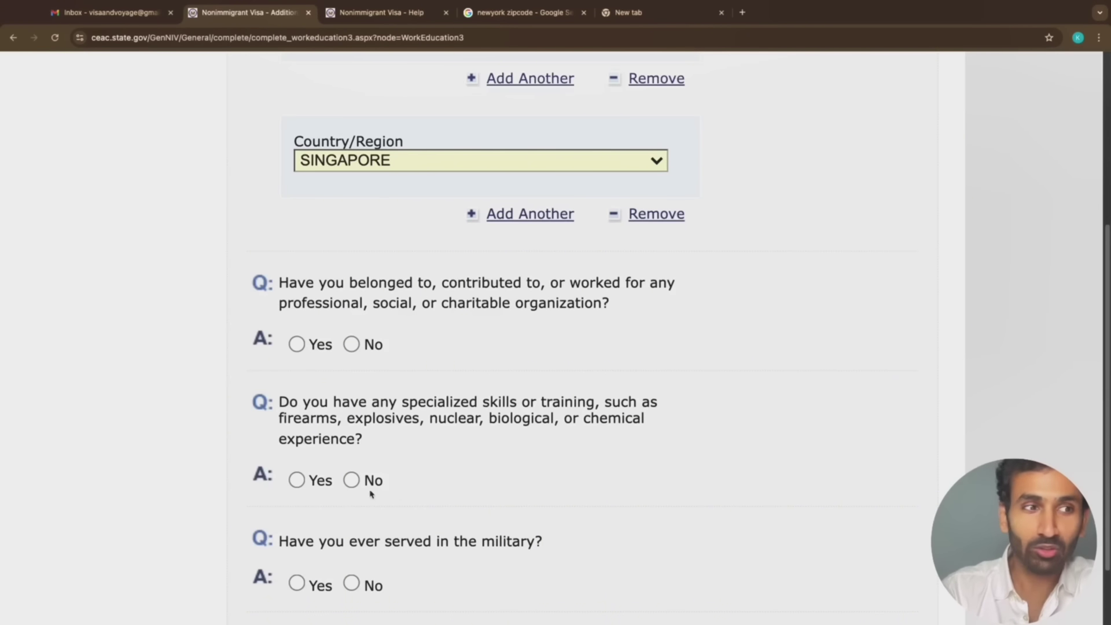
left_click(352, 480)
left_click(352, 345)
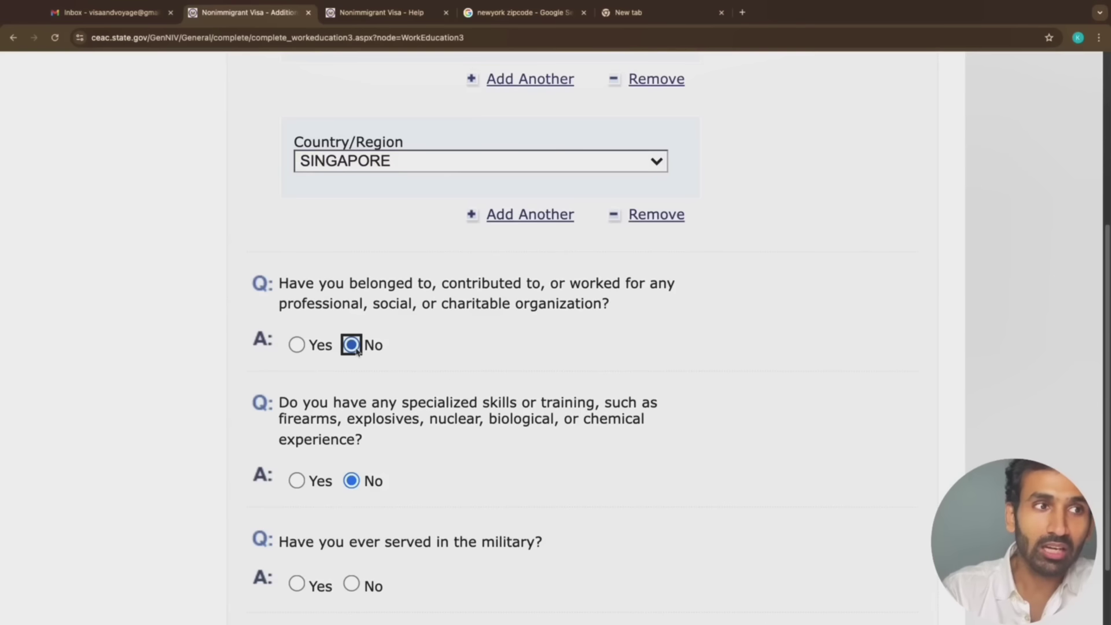
Answer No to military service and paramilitary group, then continue to Security and Background
scroll(360, 391, "down", 3)
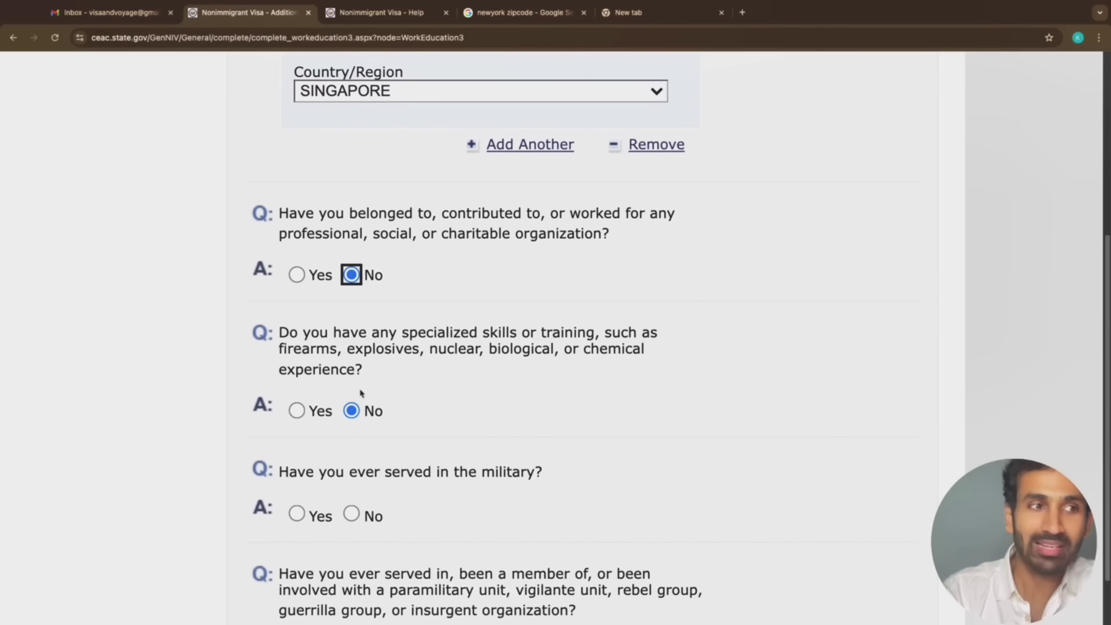
scroll(361, 393, "down", 2)
scroll(360, 393, "up", 10)
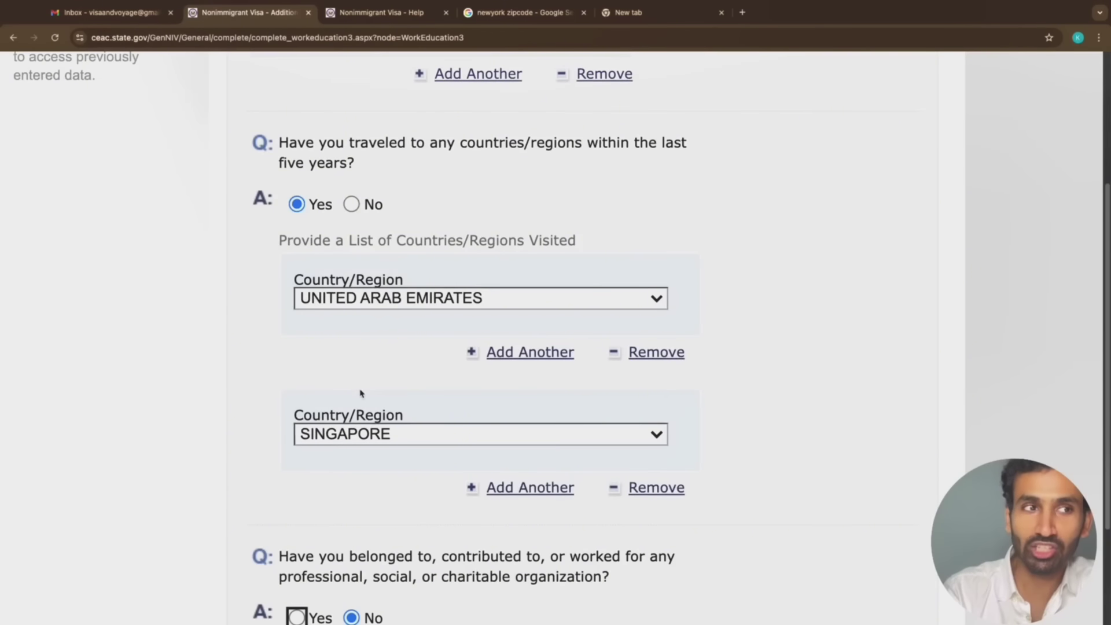
scroll(361, 393, "down", 10)
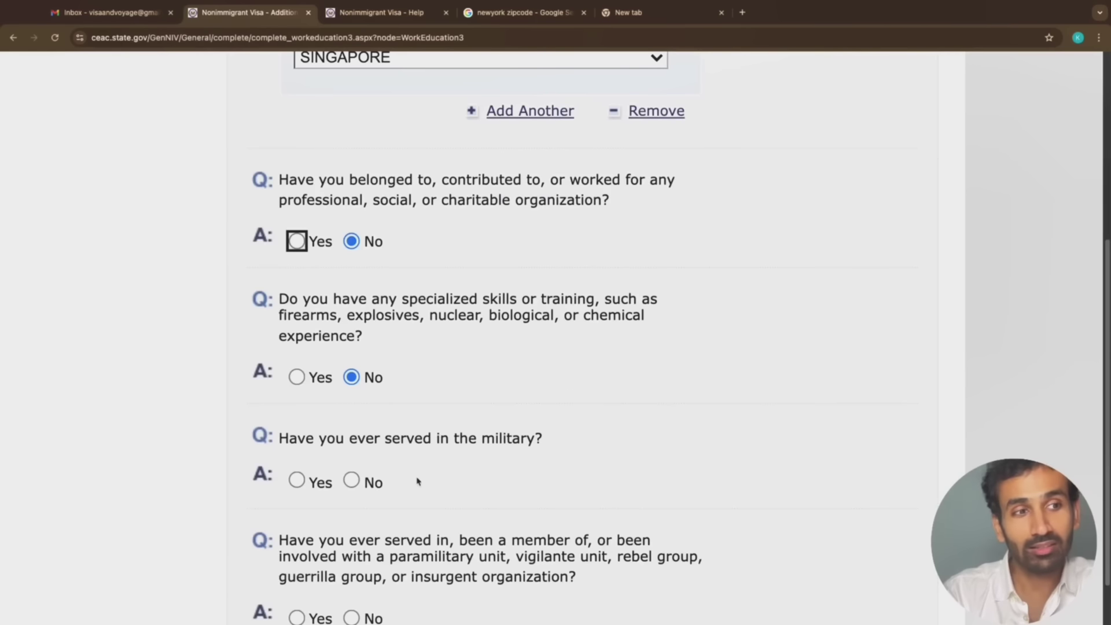
left_click(351, 480)
scroll(426, 486, "down", 2)
scroll(426, 486, "down", 2)
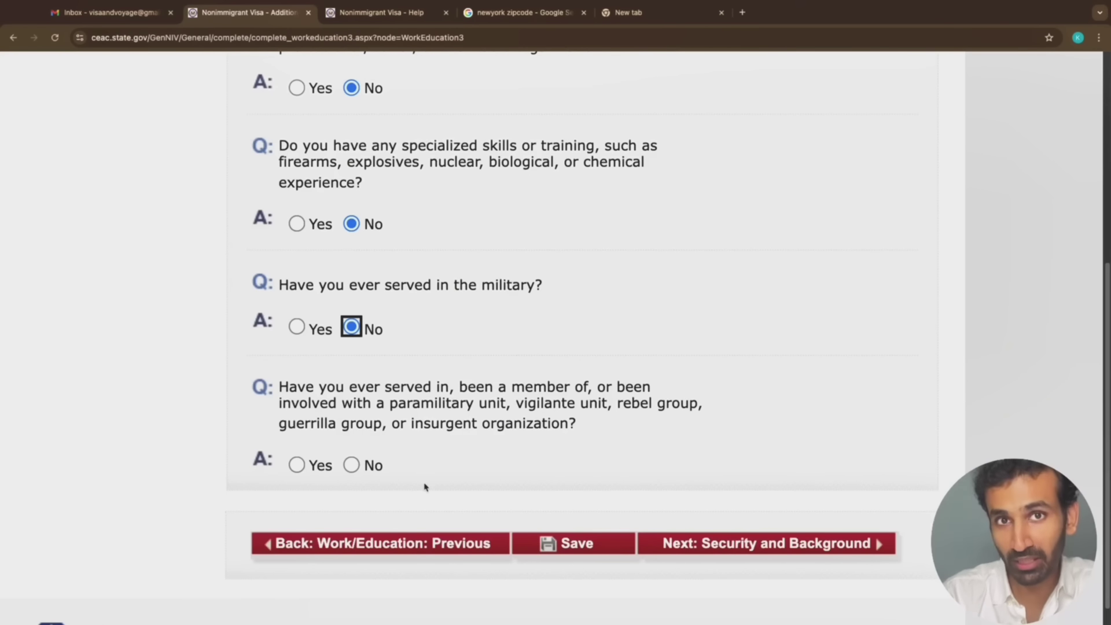
scroll(431, 432, "up", 5)
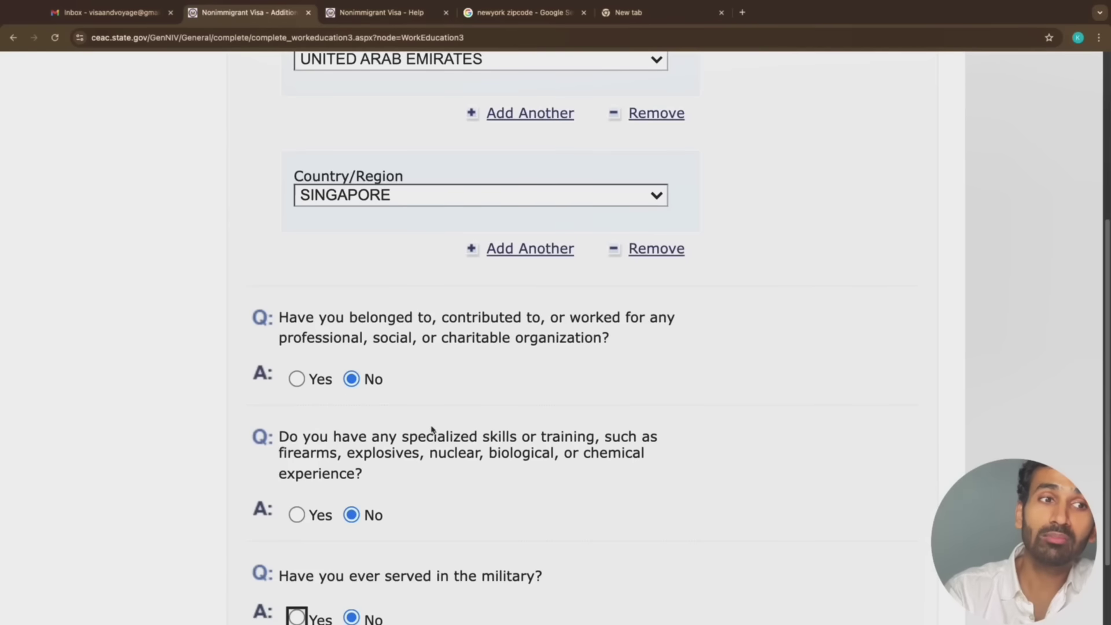
scroll(475, 488, "down", 5)
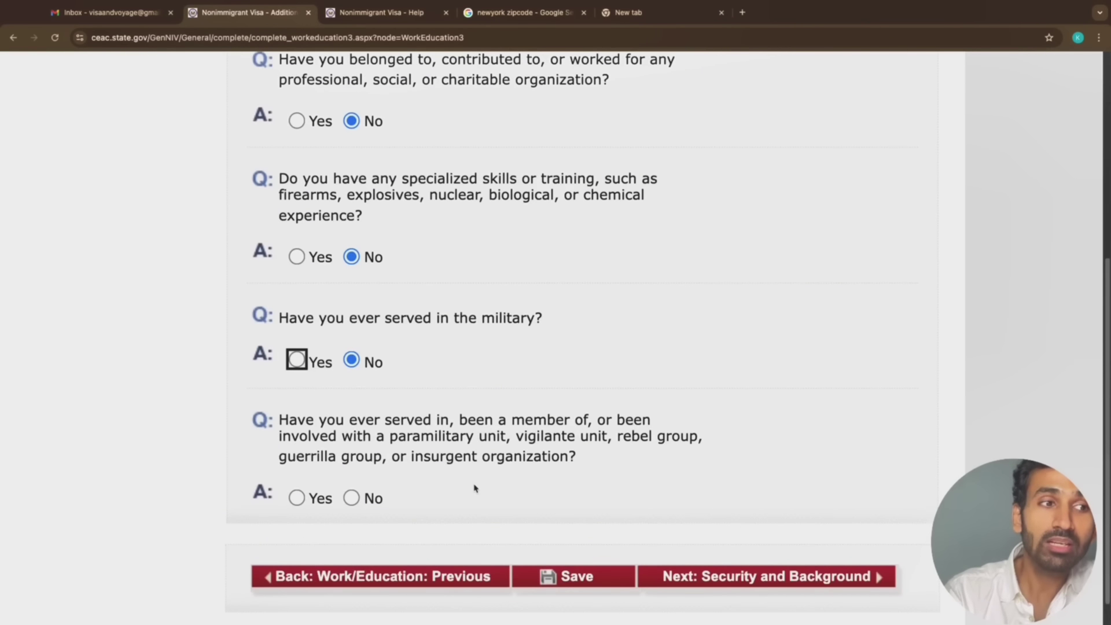
scroll(475, 488, "down", 1)
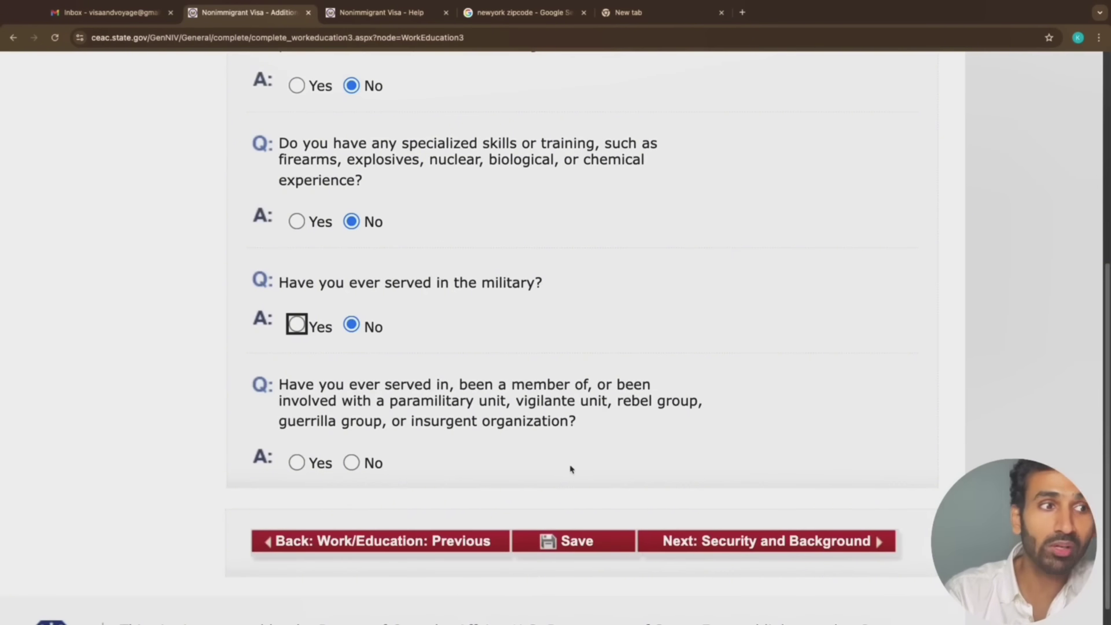
scroll(565, 484, "down", 3)
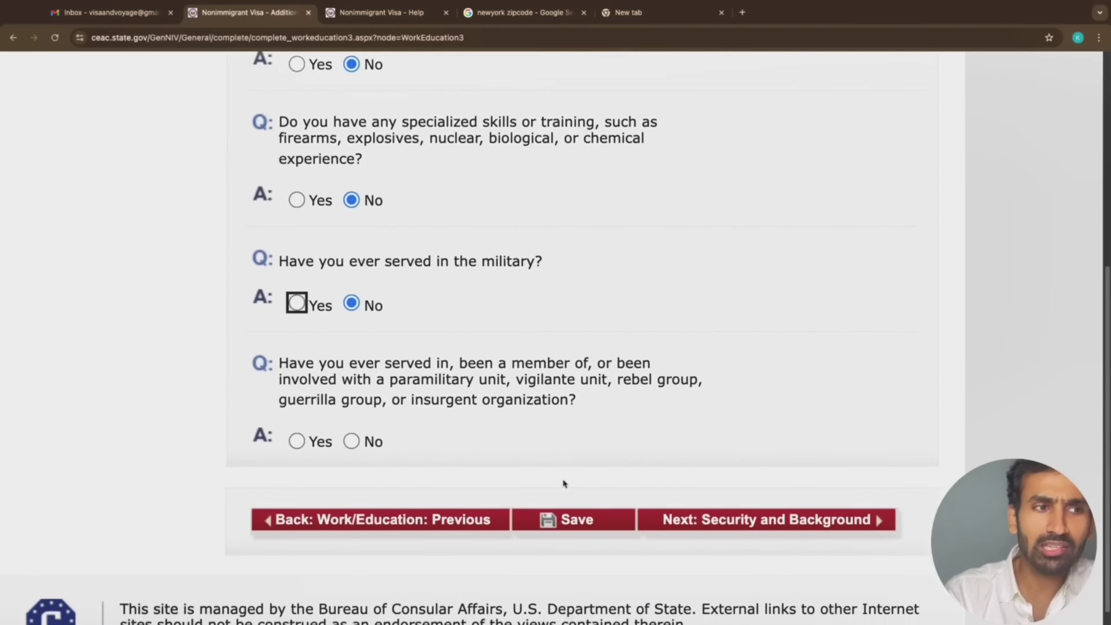
left_click(352, 368)
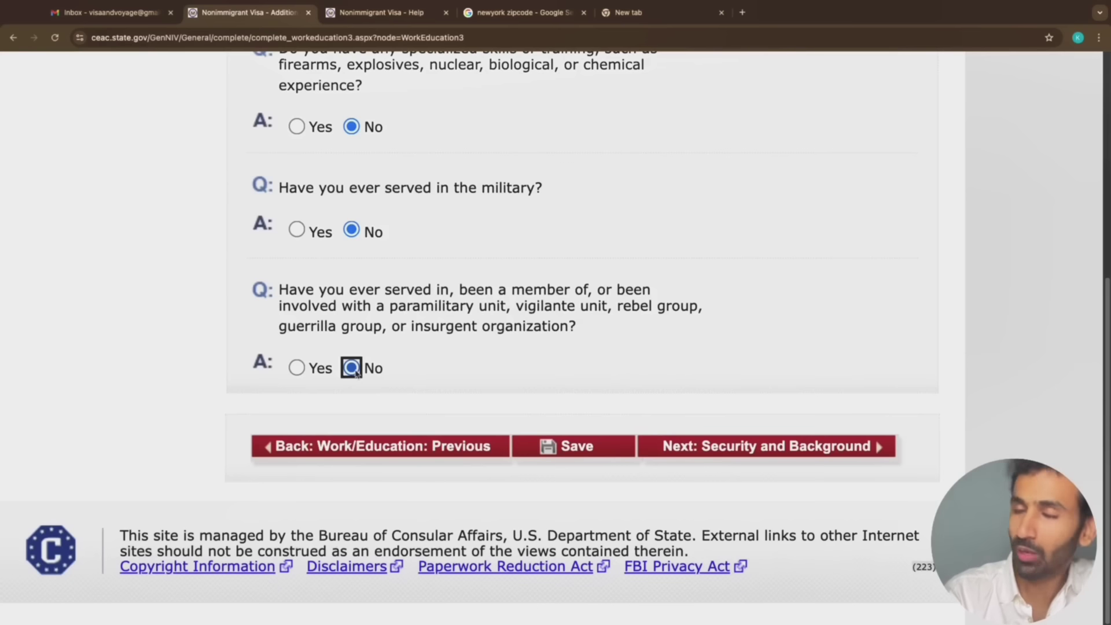
left_click(816, 454)
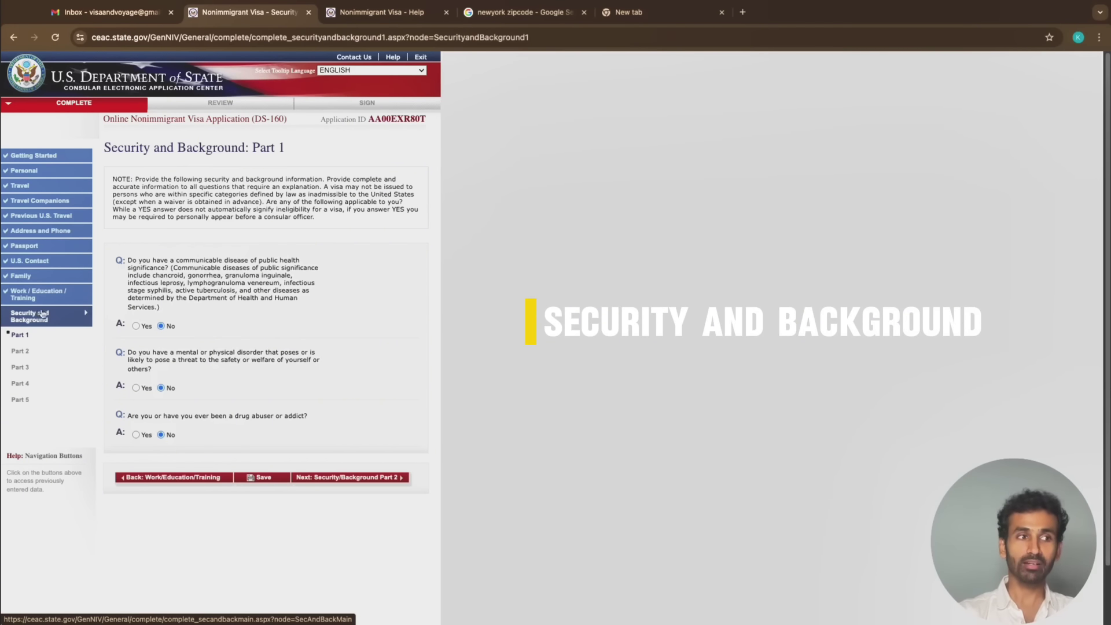
Confirm all three Part 1 health and drug answers are No and continue to Part 2
scroll(165, 335, "up", 5)
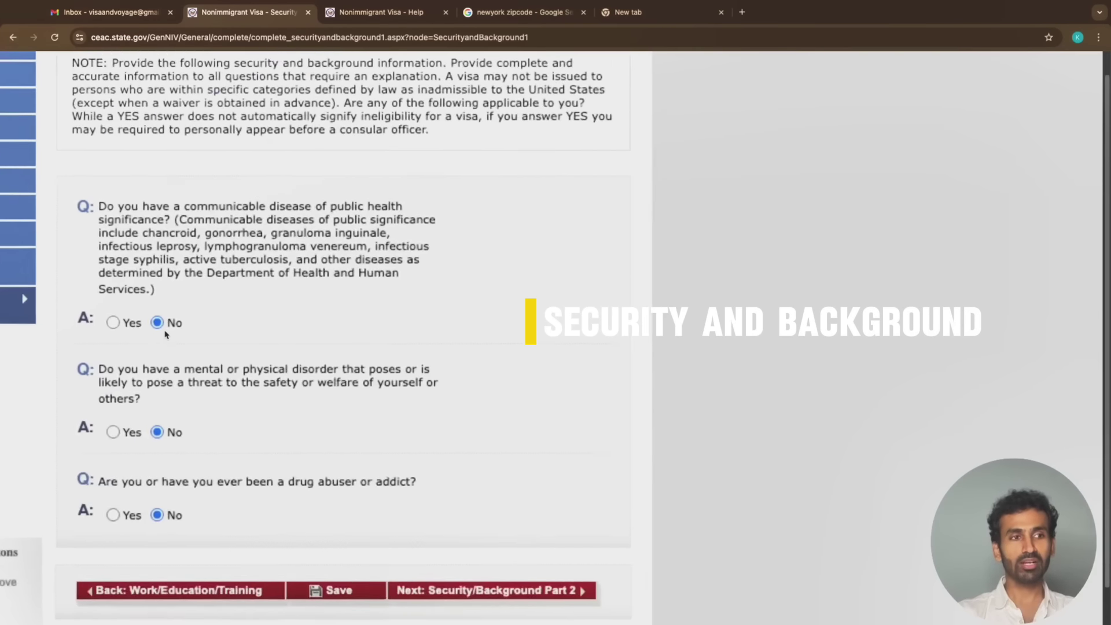
scroll(252, 282, "down", 5)
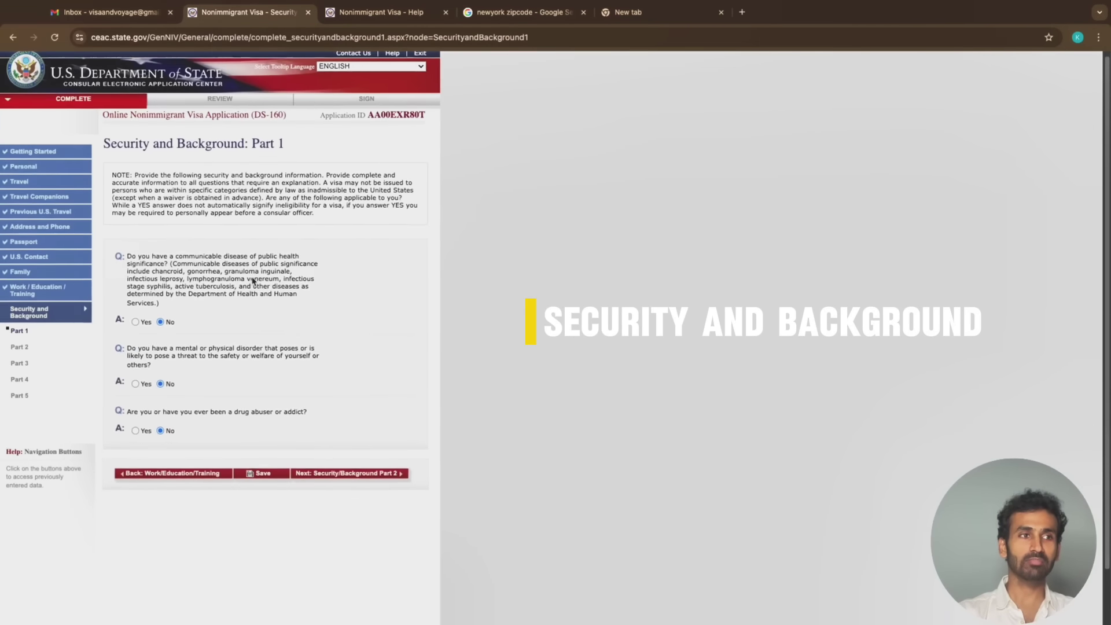
scroll(98, 290, "up", 3)
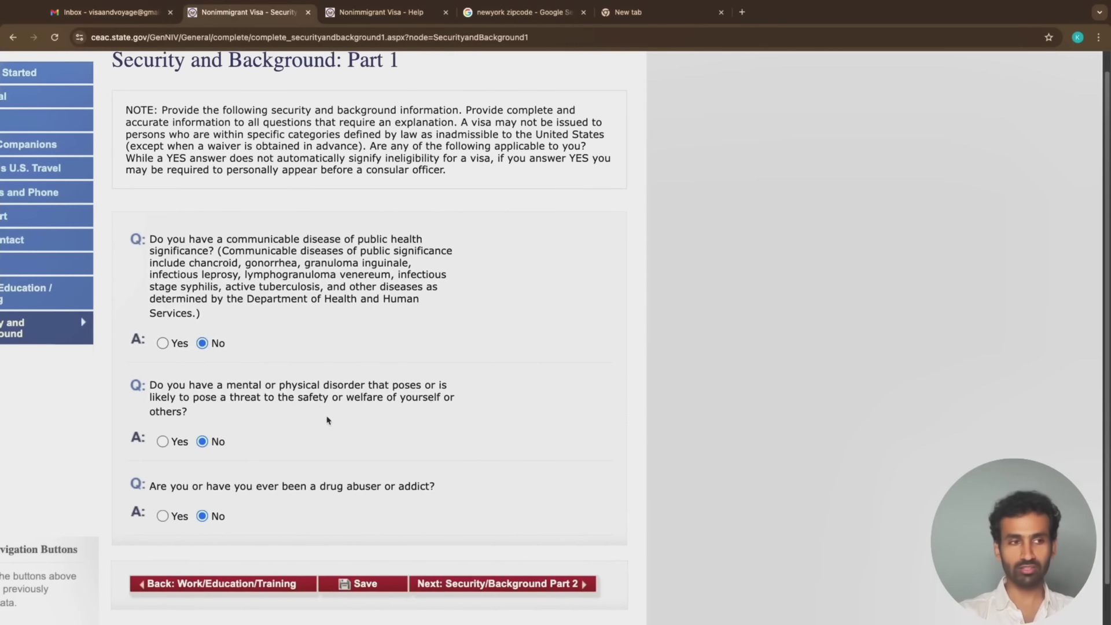
scroll(328, 422, "down", 1)
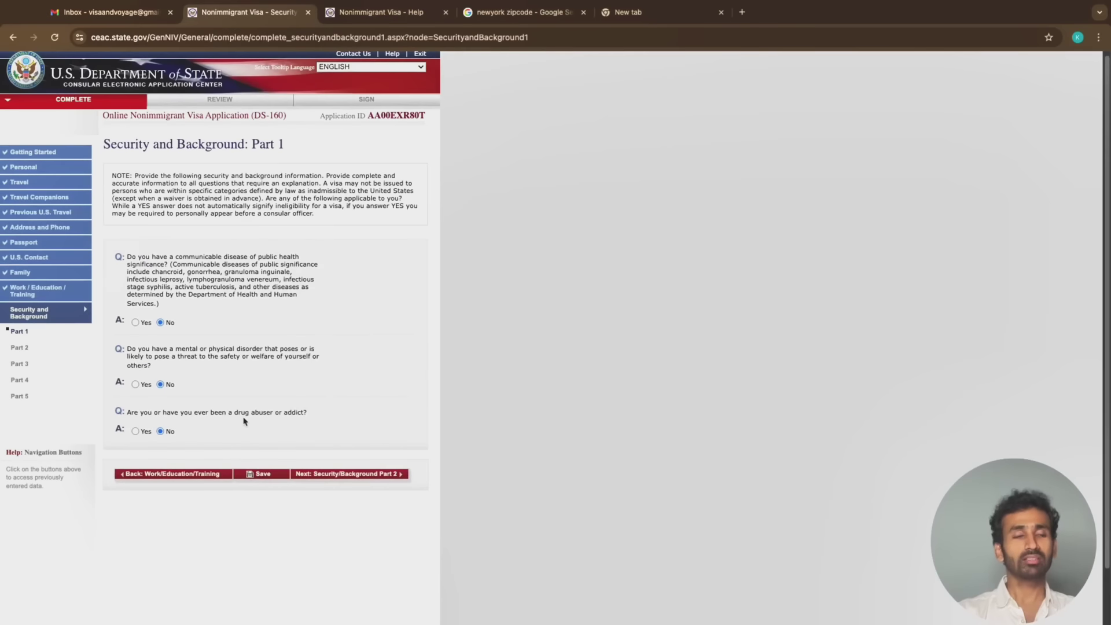
left_click(382, 475)
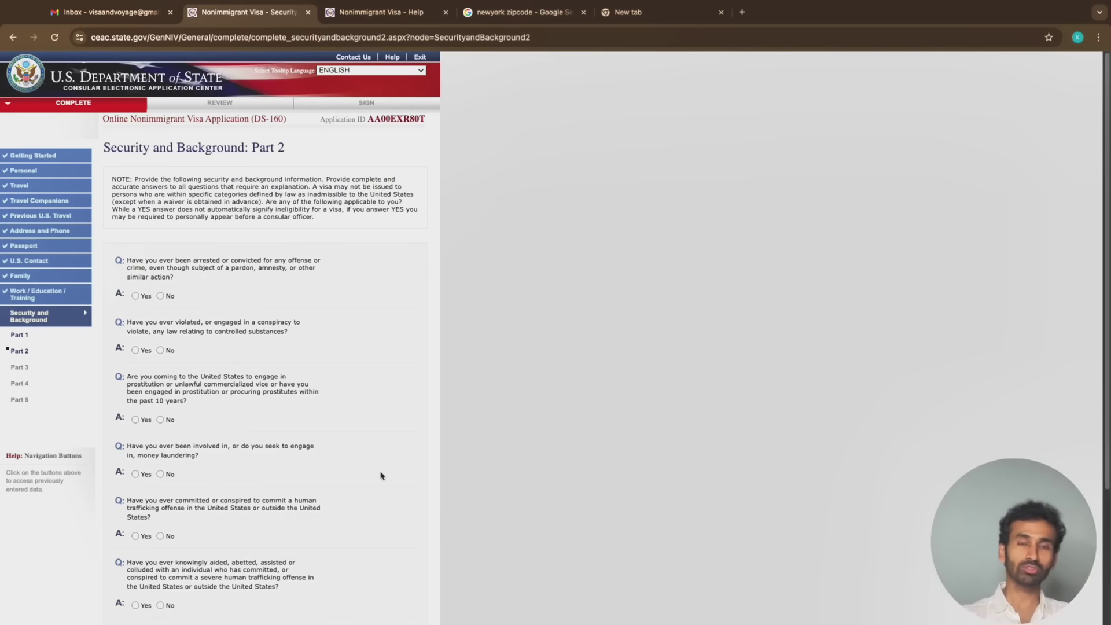
Answer No to the arrest, controlled substances and prostitution questions
scroll(97, 455, "up", 5, "ctrl")
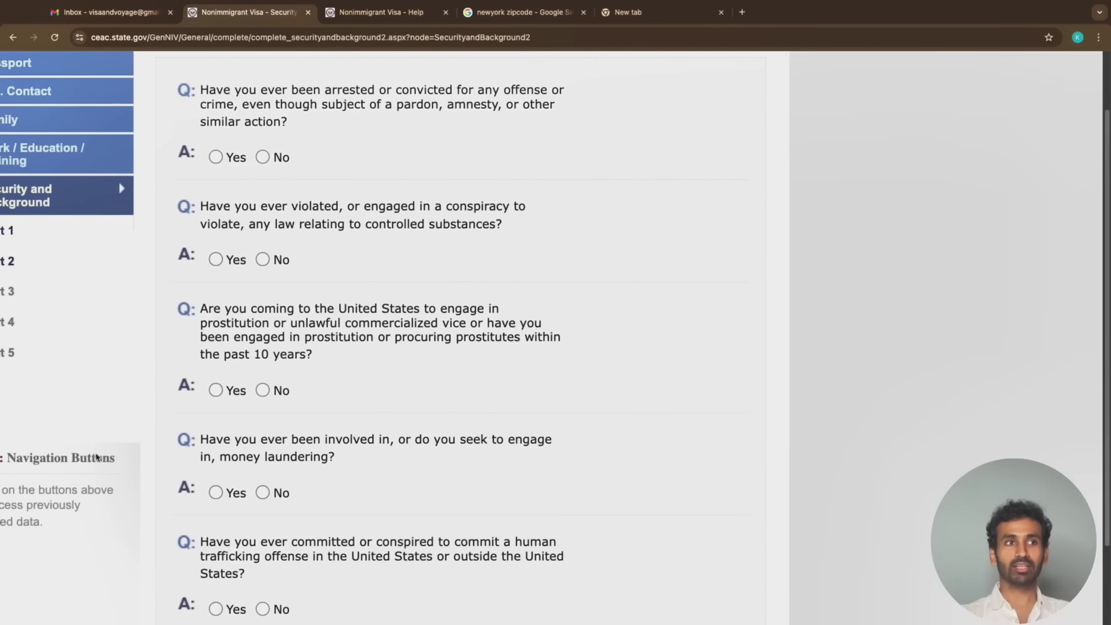
scroll(97, 455, "left", 2)
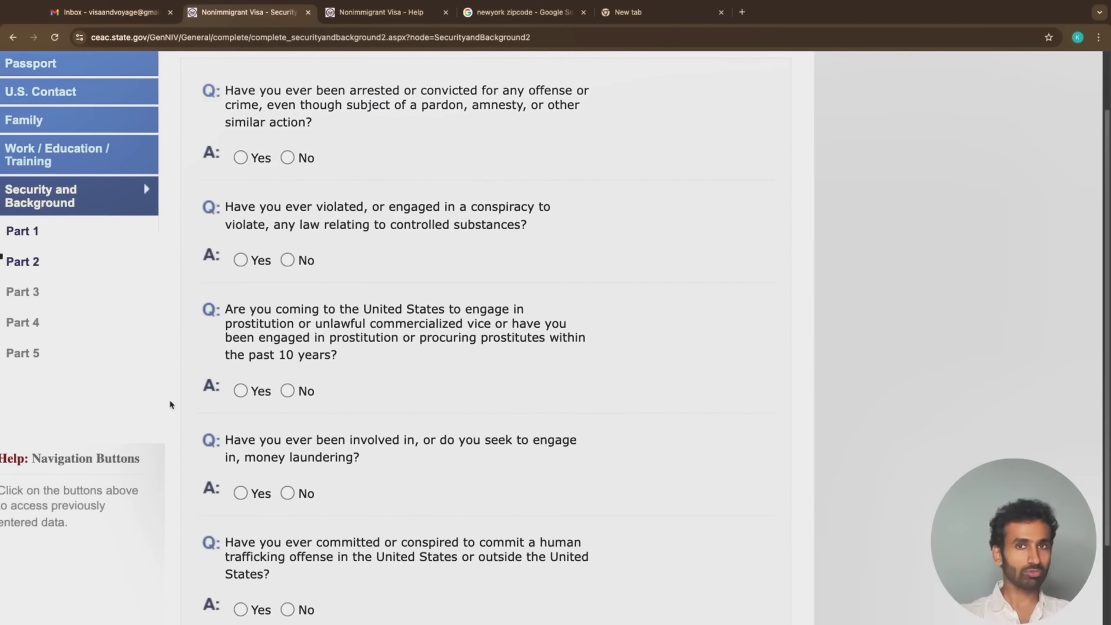
scroll(224, 394, "up", 1)
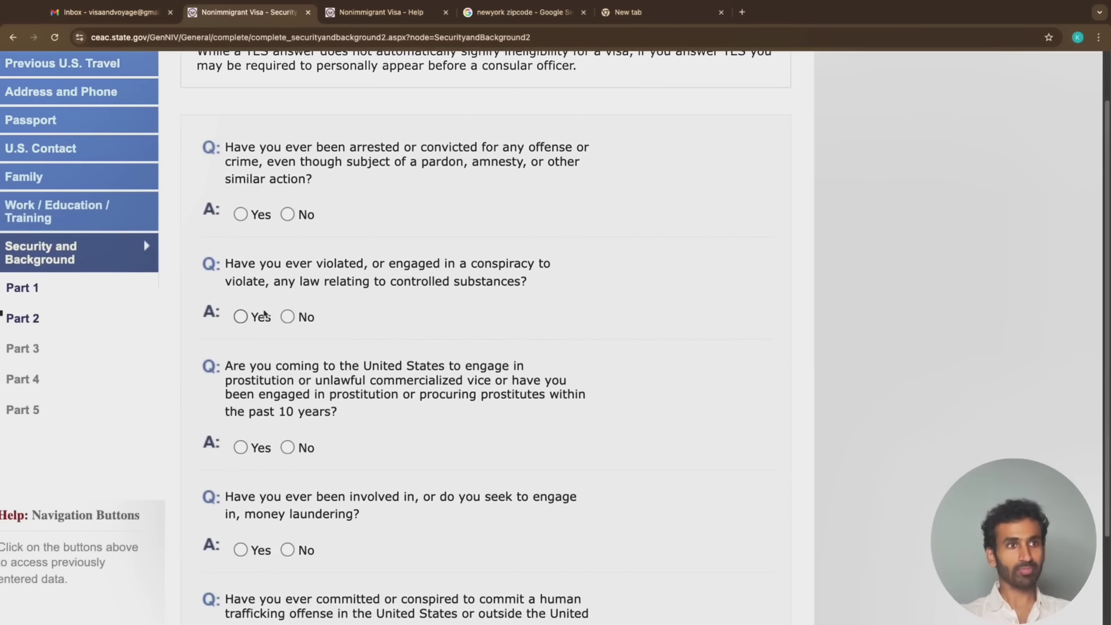
left_click(288, 215)
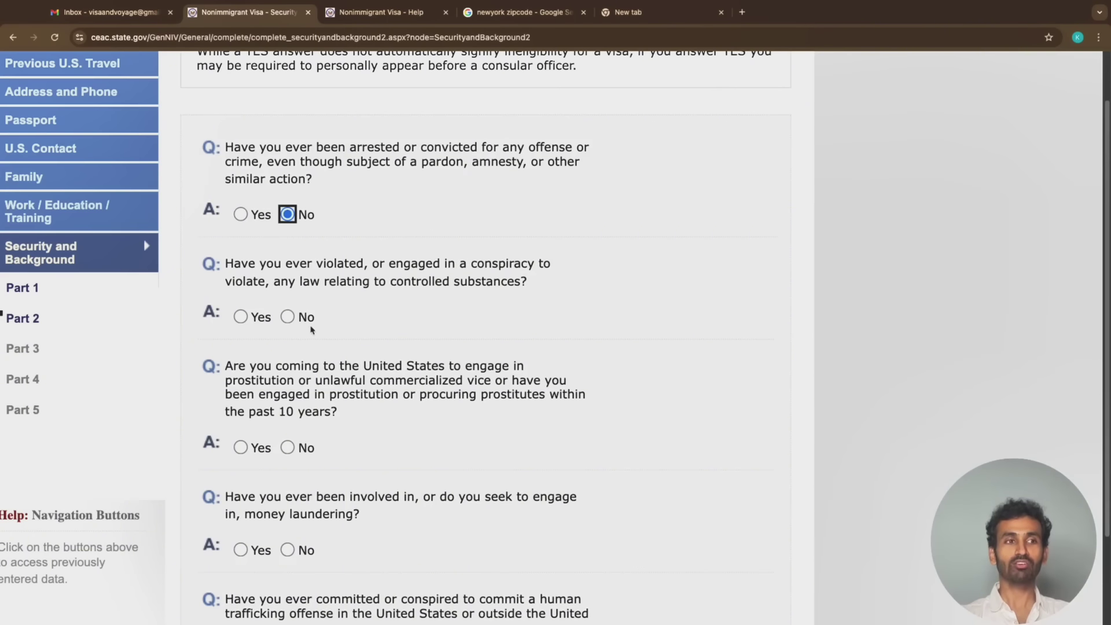
left_click(287, 316)
scroll(296, 325, "down", 2)
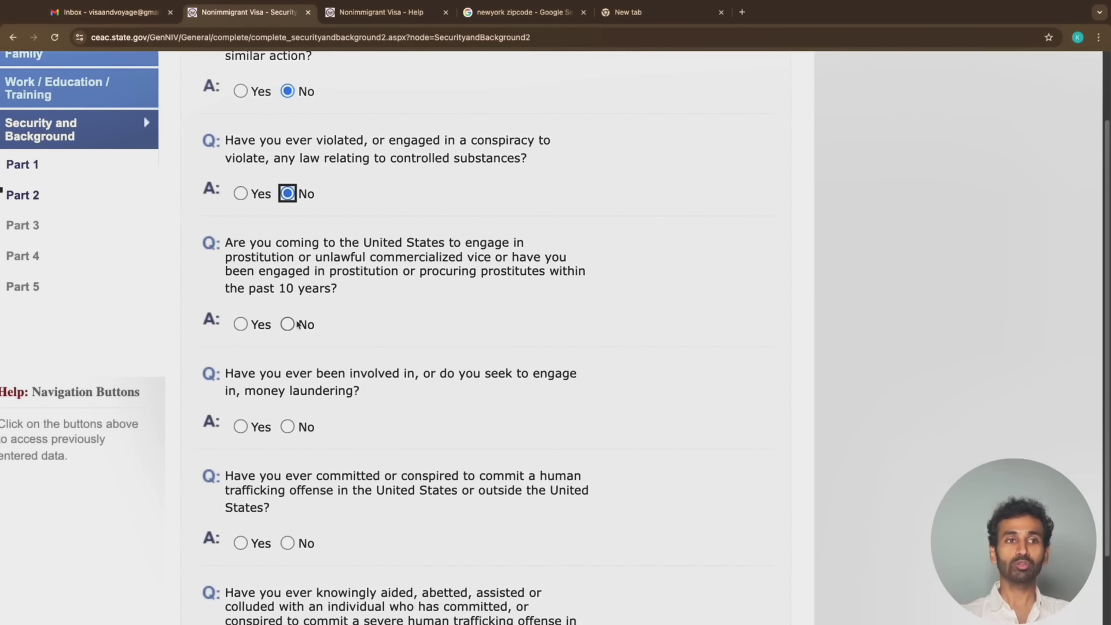
left_click(298, 327)
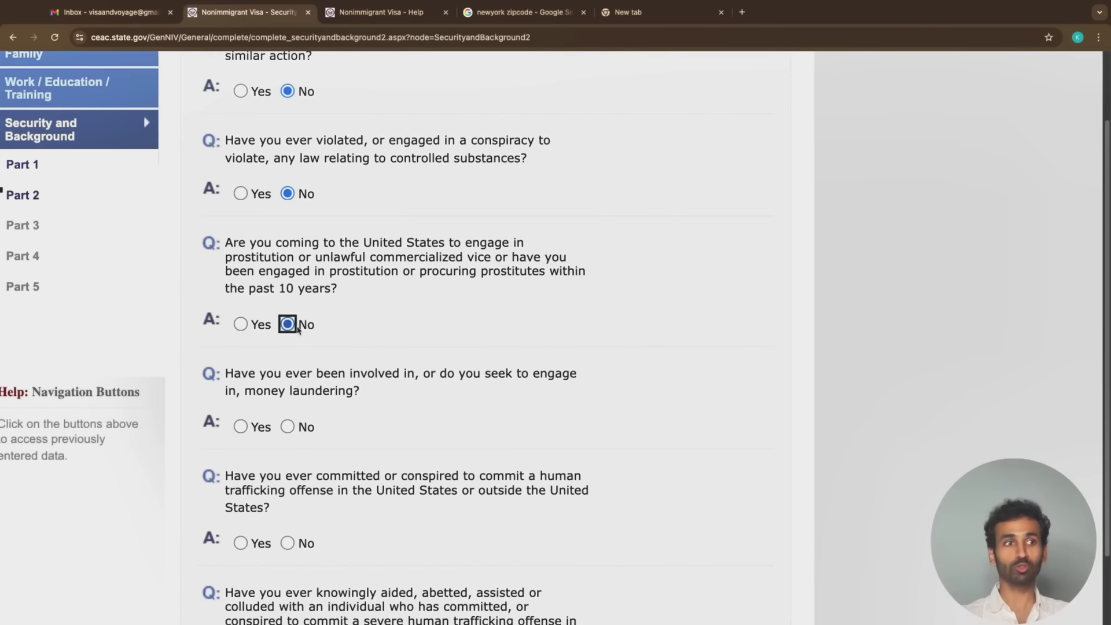
Answer No to money laundering and the three human-trafficking questions, then continue to Part 3
scroll(298, 327, "down", 2)
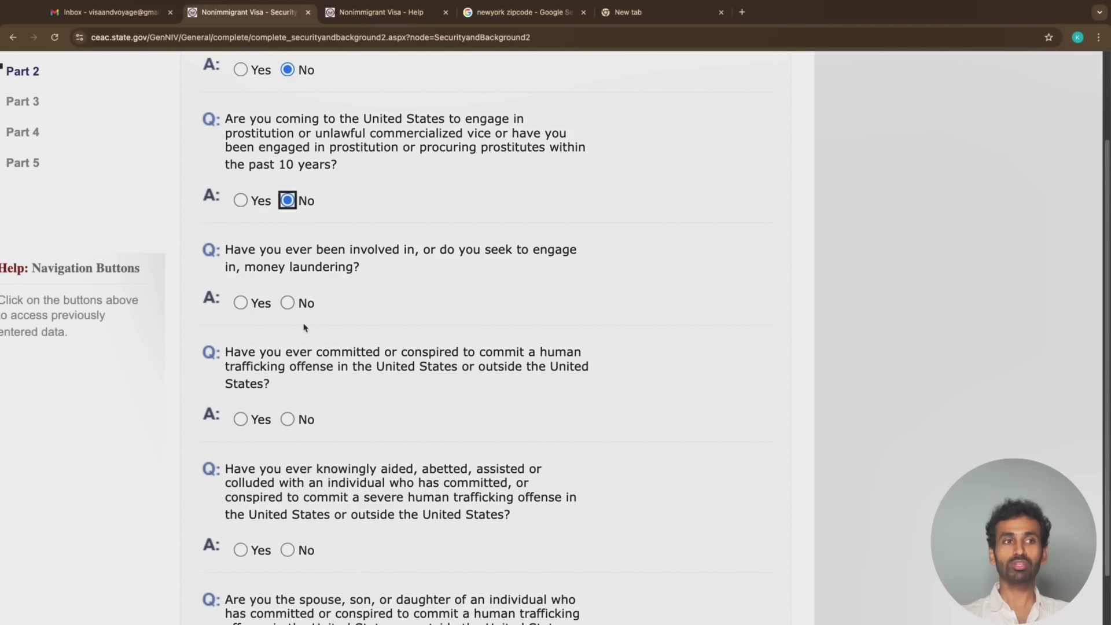
left_click(288, 303)
scroll(293, 307, "down", 1)
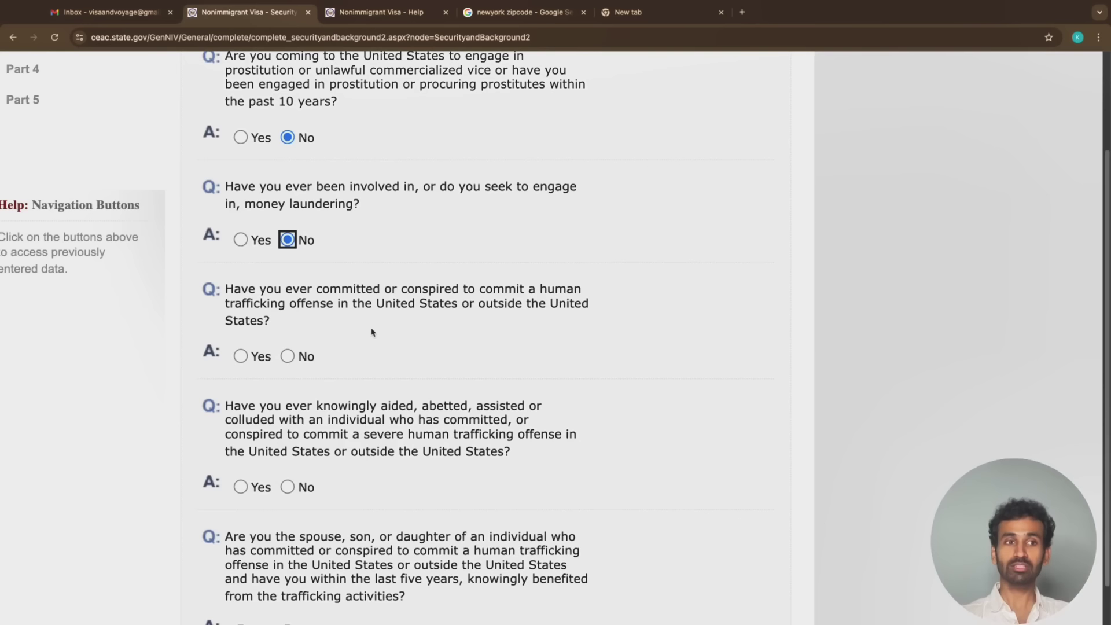
left_click(288, 356)
scroll(290, 361, "down", 3)
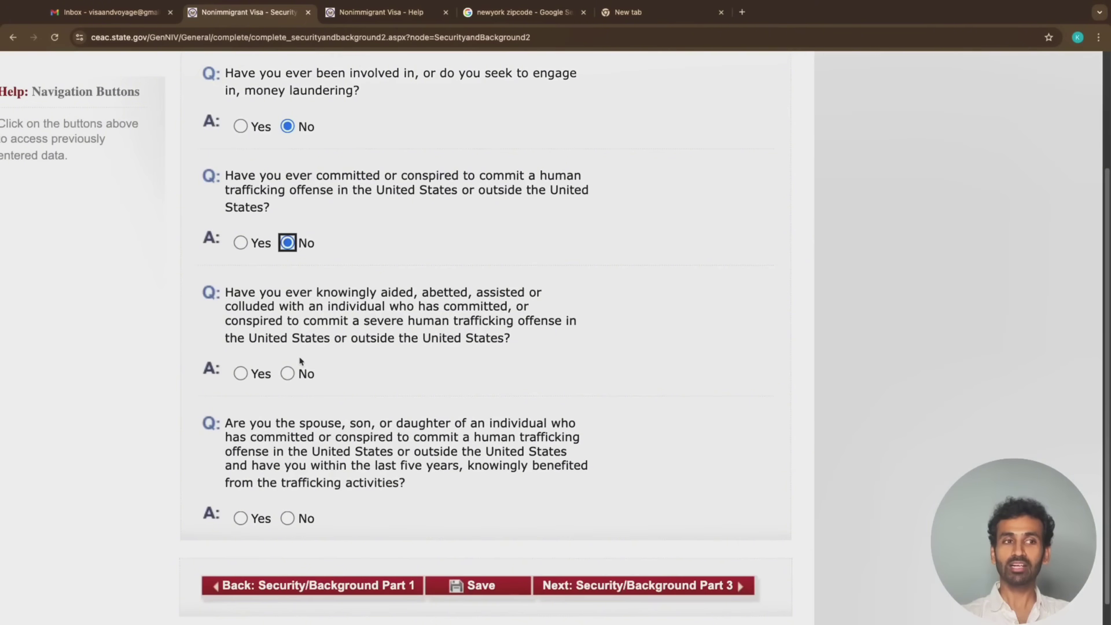
left_click(287, 374)
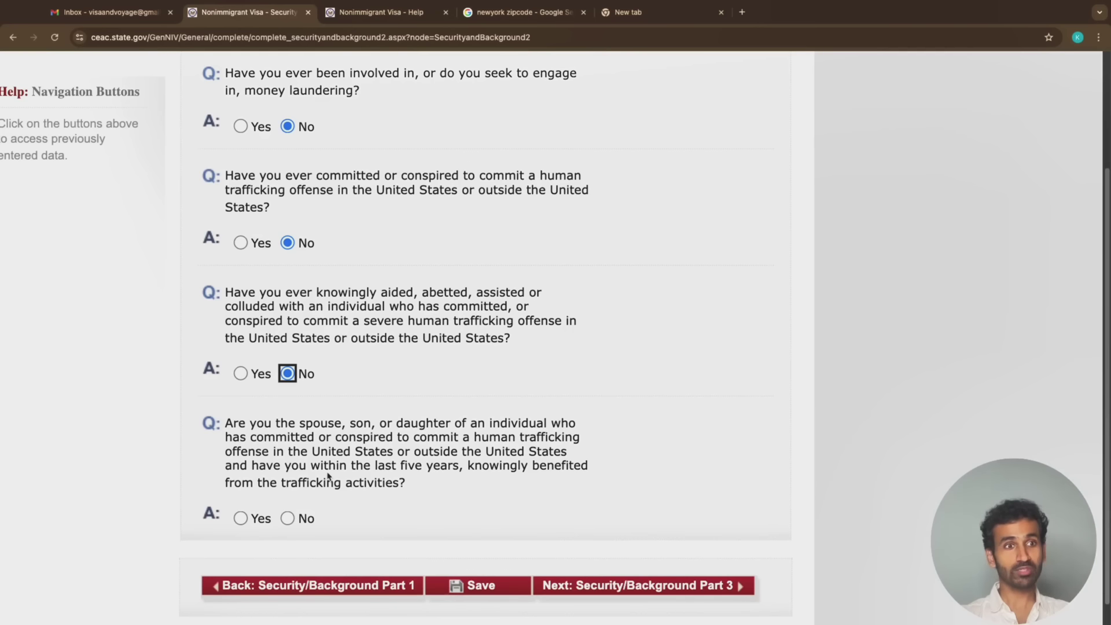
left_click(294, 517)
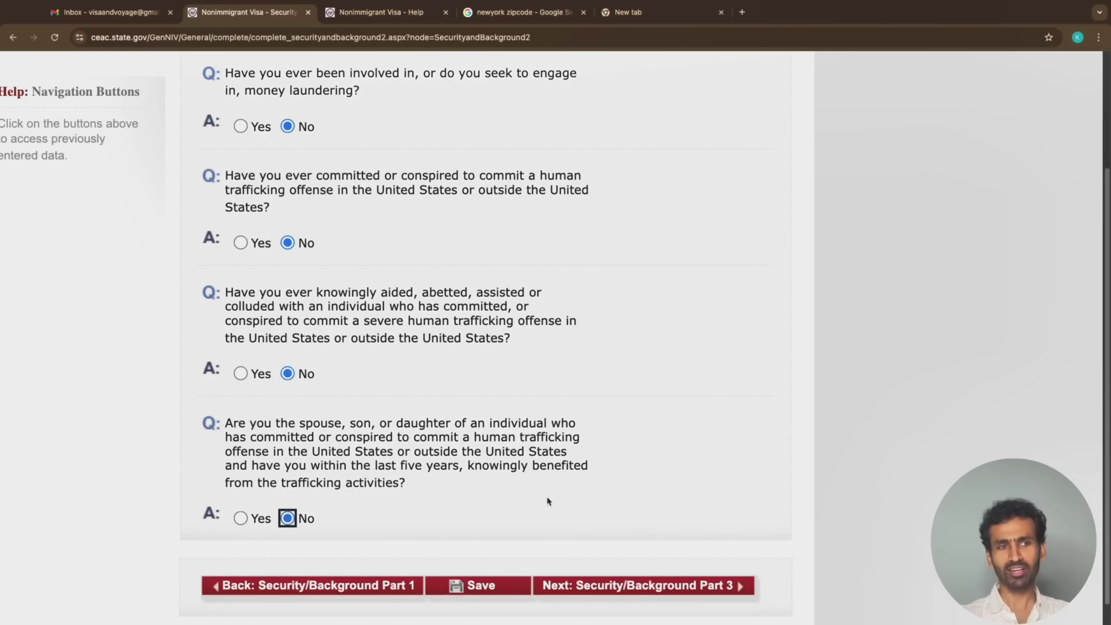
left_click_drag(232, 426, 427, 441)
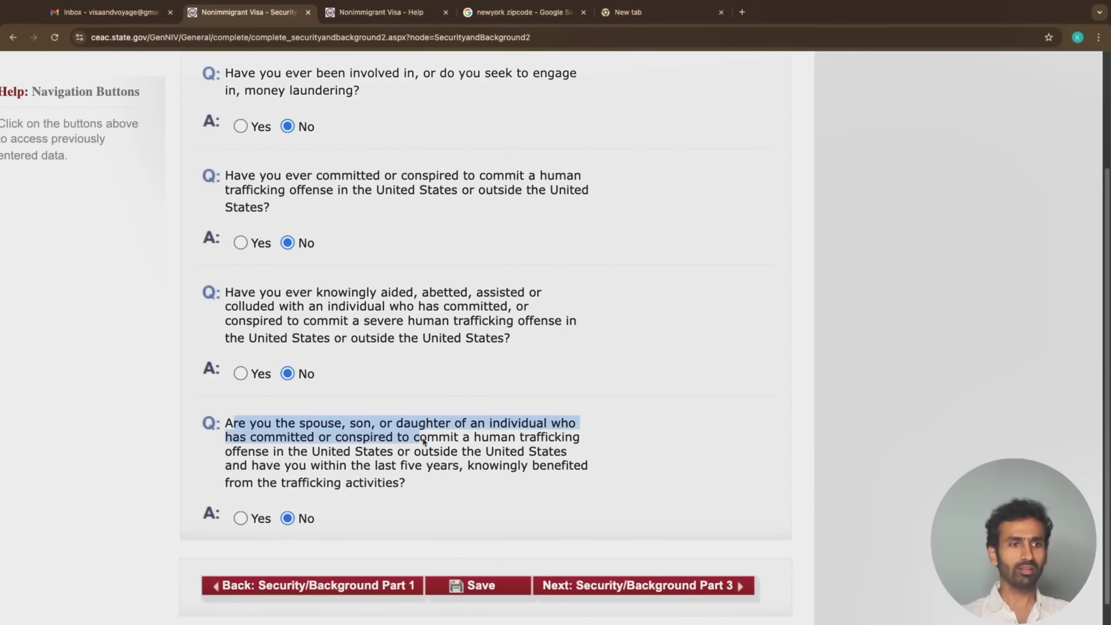
scroll(427, 441, "down", 5)
left_click(376, 606)
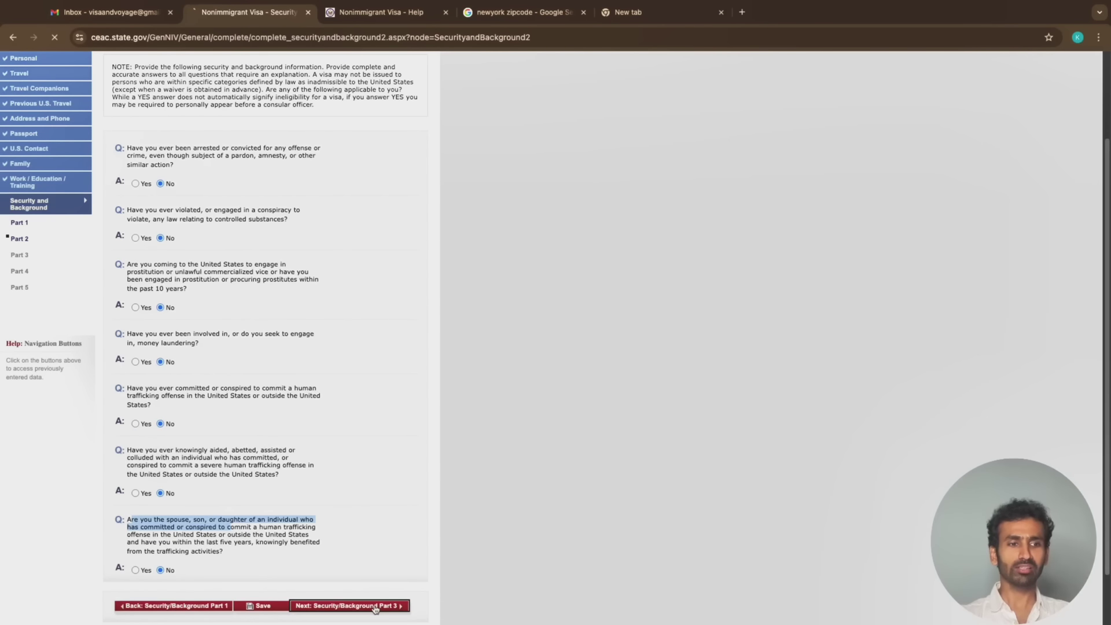
Answer No to espionage and the four terrorism questions, including support, membership and relatives
scroll(319, 281, "up", 1)
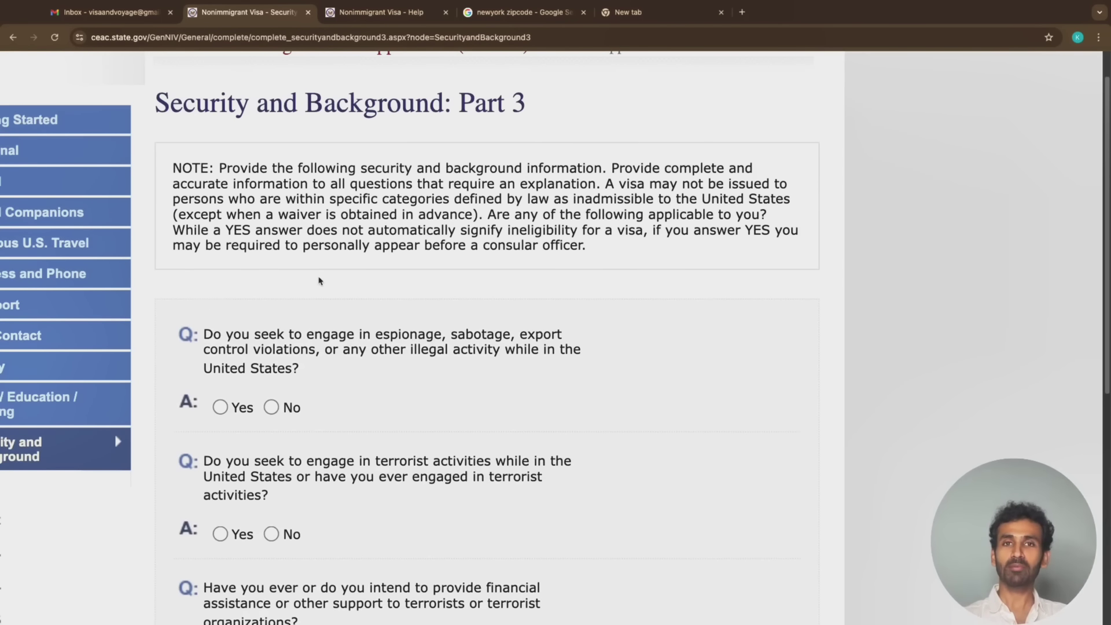
scroll(319, 281, "down", 1)
scroll(342, 350, "down", 1)
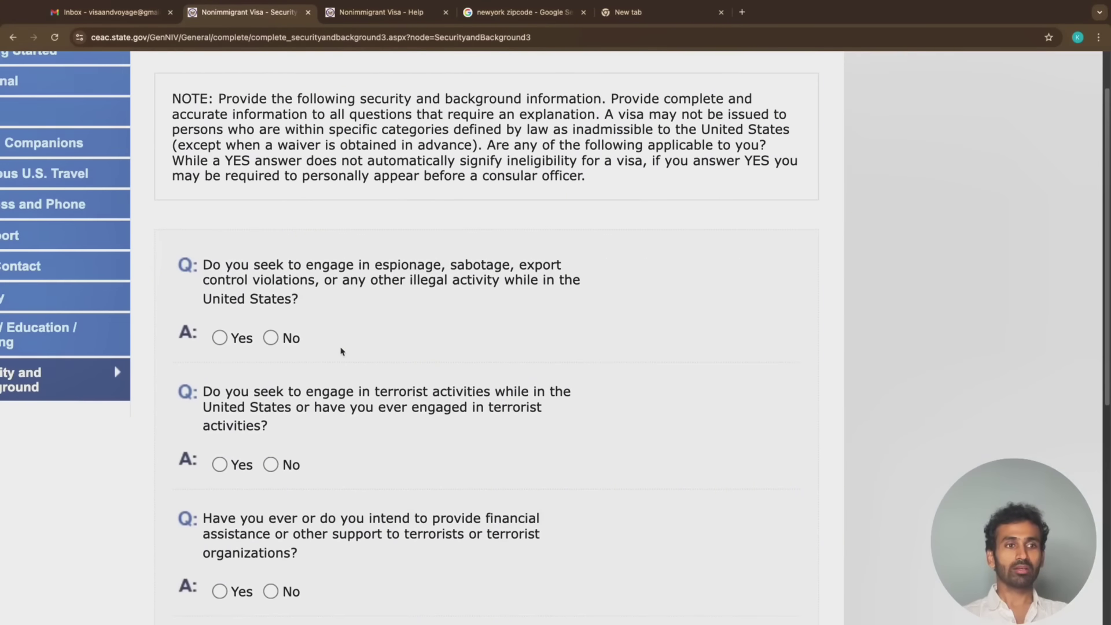
left_click(276, 342)
scroll(283, 353, "down", 3)
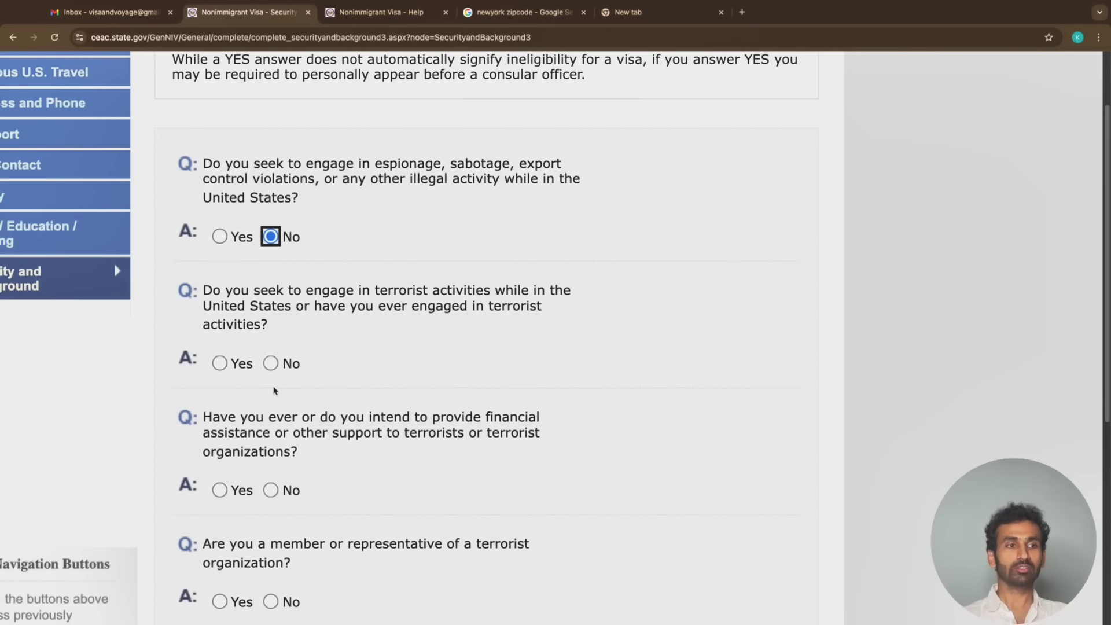
left_click(271, 363)
scroll(272, 371, "down", 3)
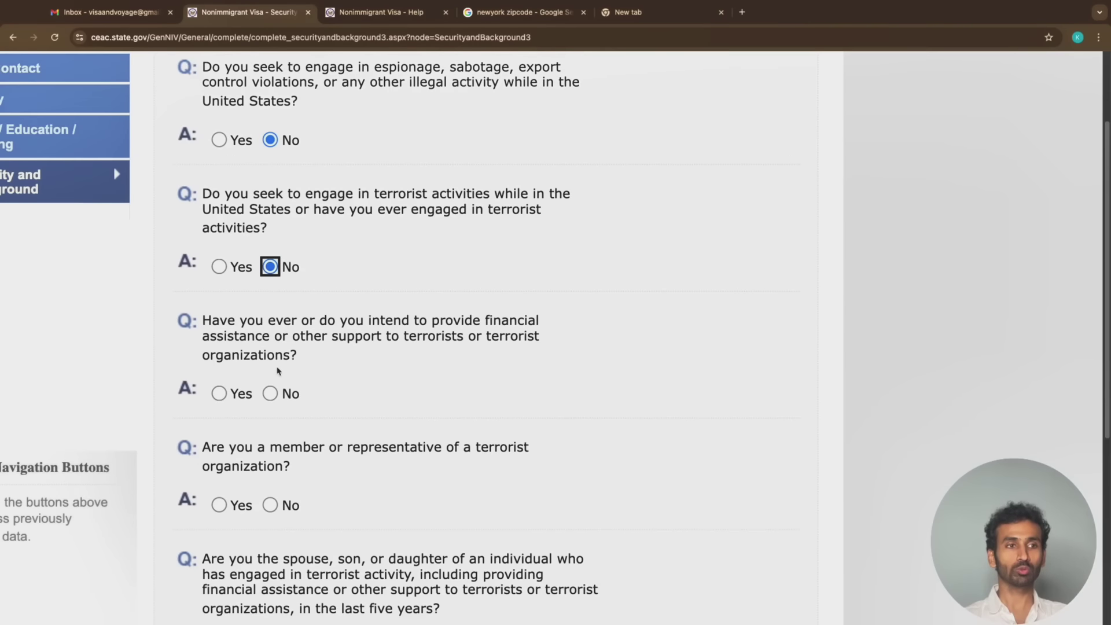
left_click(270, 394)
scroll(270, 394, "down", 3)
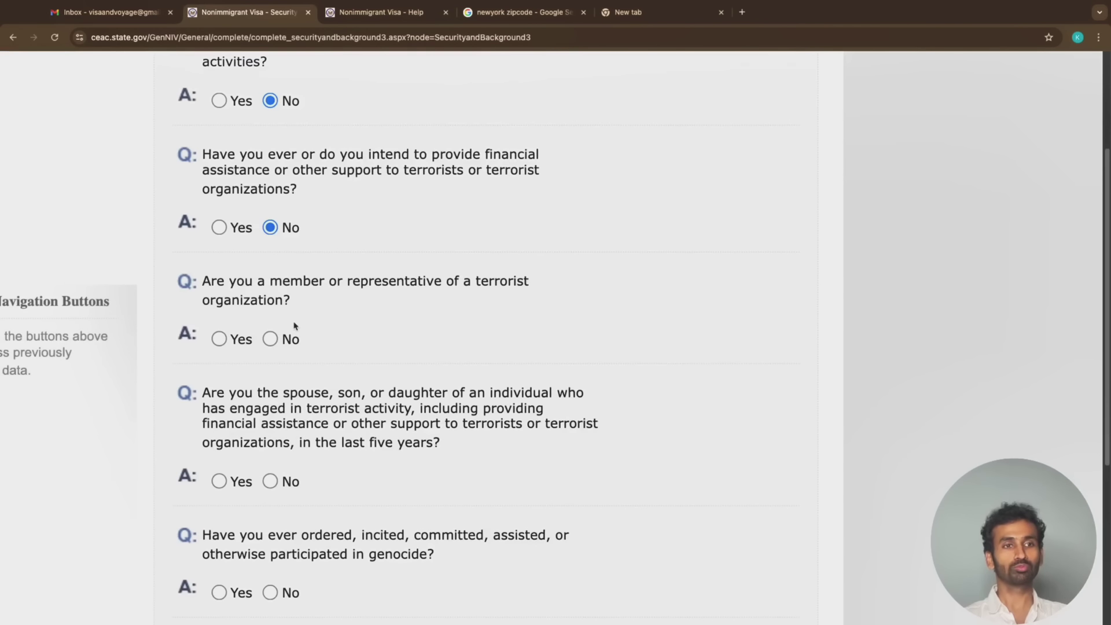
left_click(270, 340)
scroll(272, 347, "down", 3)
left_click(270, 359)
Answer No to the genocide, torture, extrajudicial killings and child soldiers questions
scroll(272, 356, "down", 3)
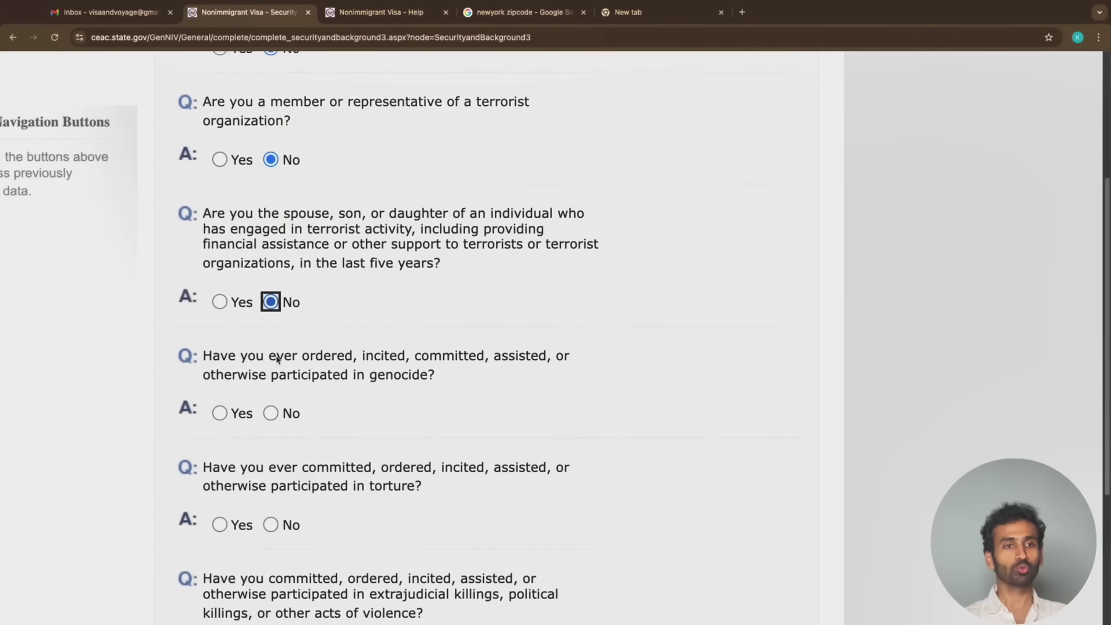
left_click(270, 352)
scroll(277, 356, "down", 3)
left_click(271, 336)
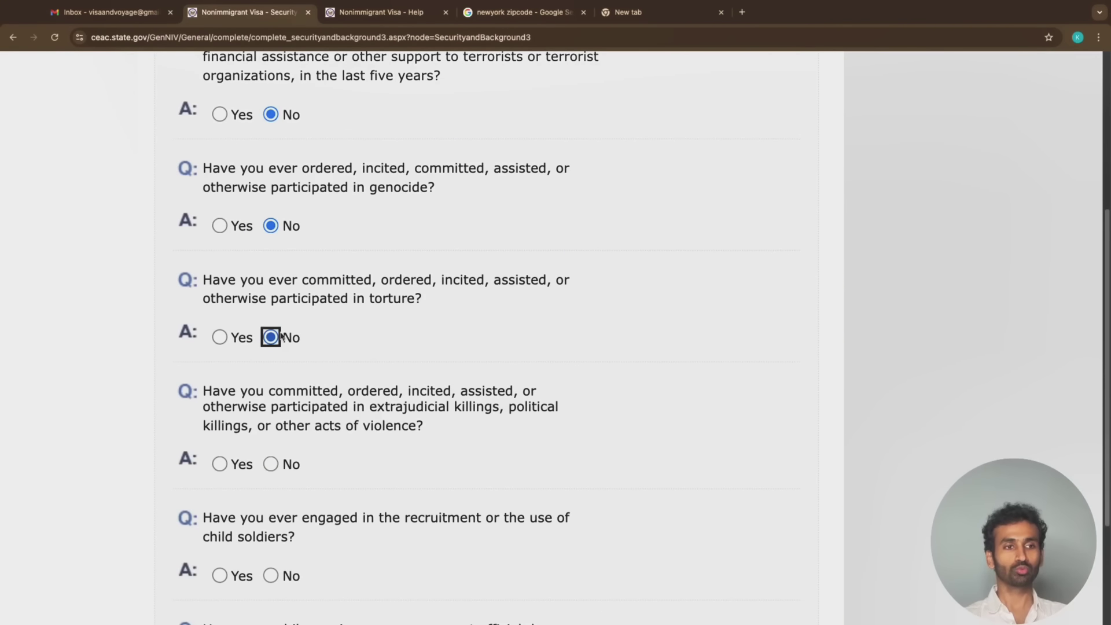
scroll(278, 347, "down", 2)
left_click(270, 380)
scroll(272, 380, "down", 1)
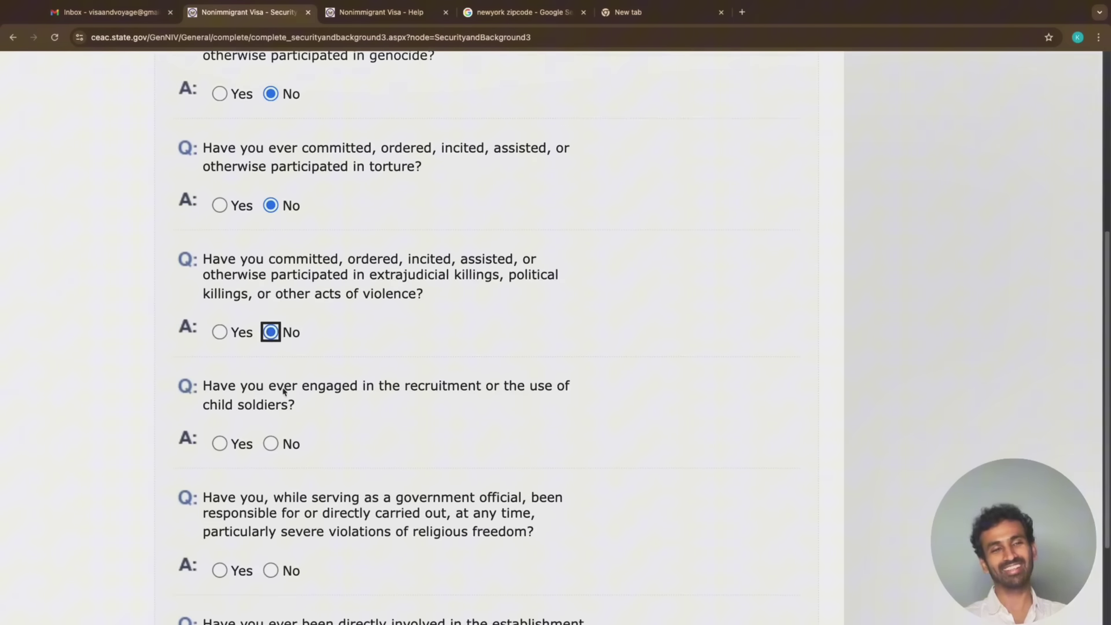
left_click(276, 439)
Answer No to religious freedom, population controls and organ transplantation, then continue to Part 4
scroll(278, 437, "down", 3)
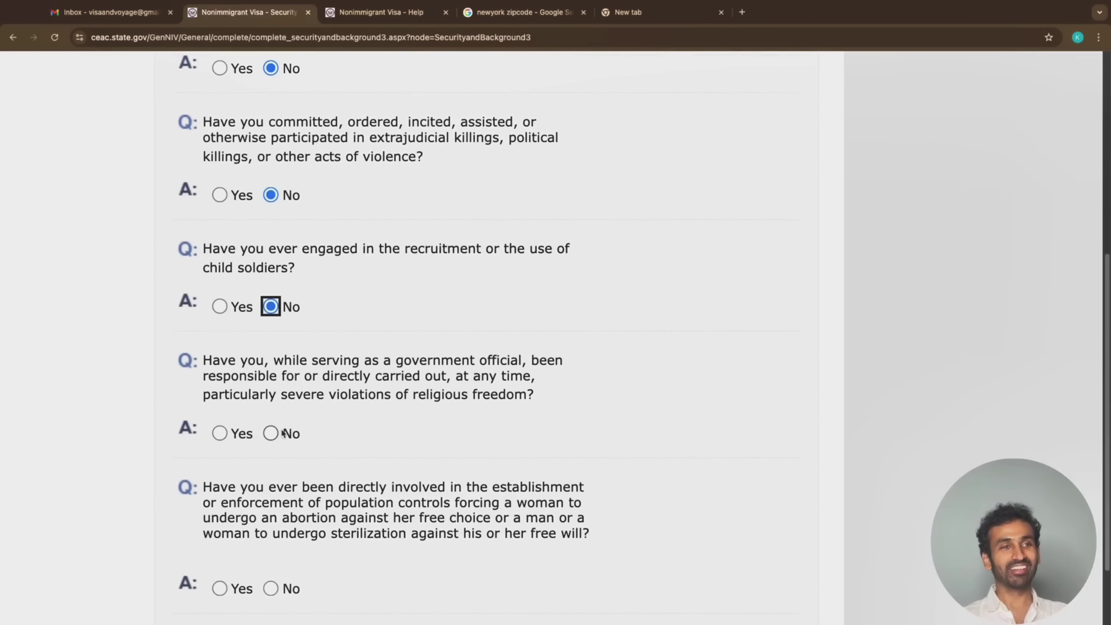
scroll(281, 434, "down", 1)
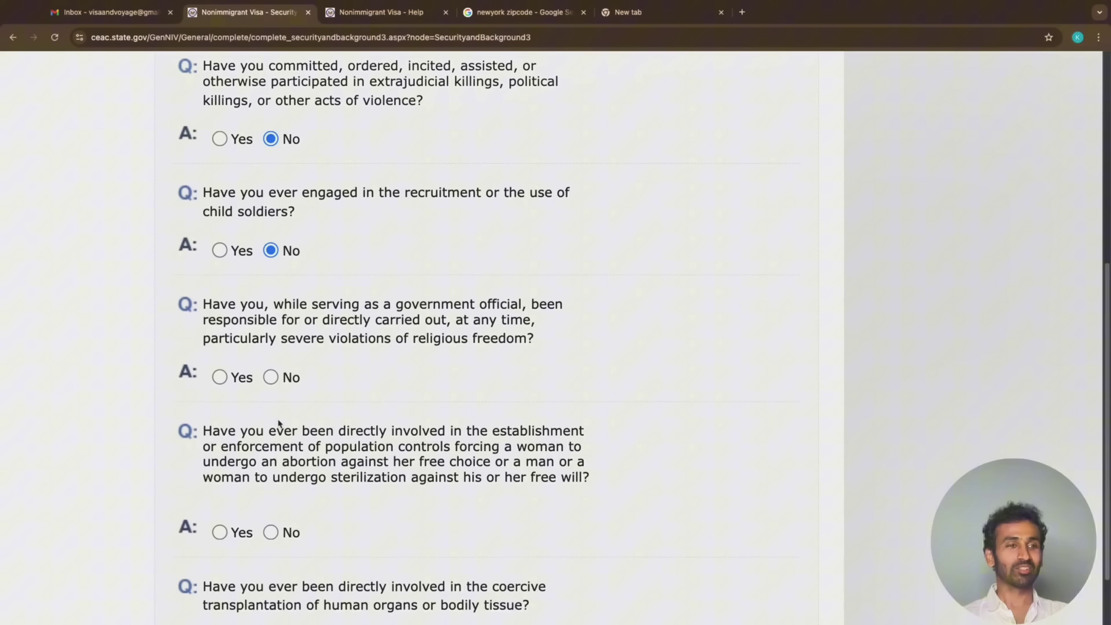
left_click(271, 377)
left_click(275, 535)
scroll(275, 535, "down", 4)
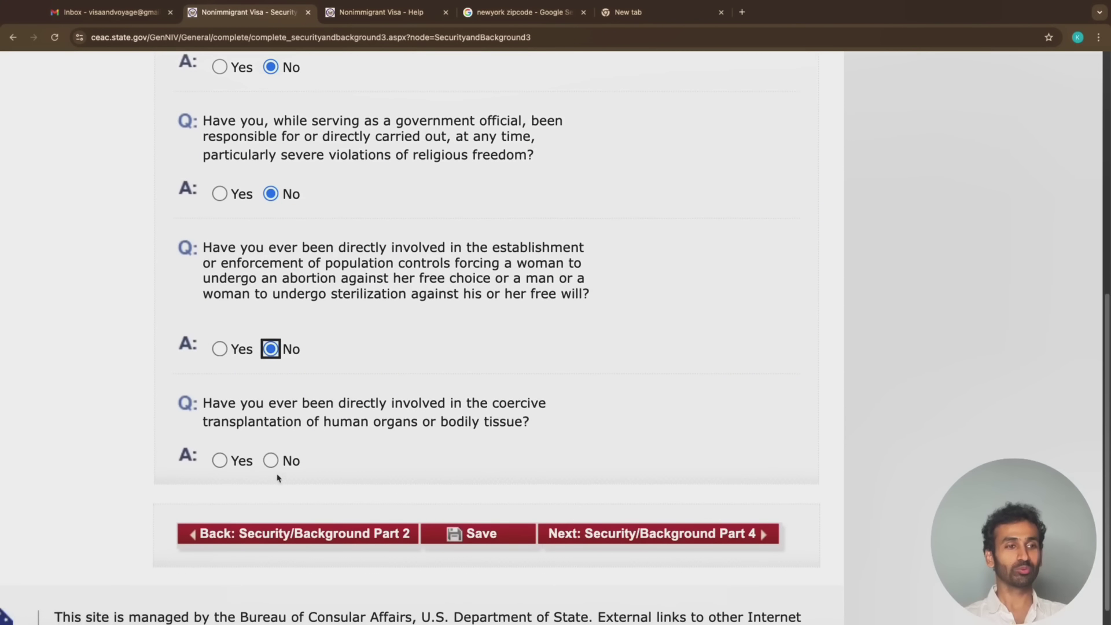
left_click(271, 461)
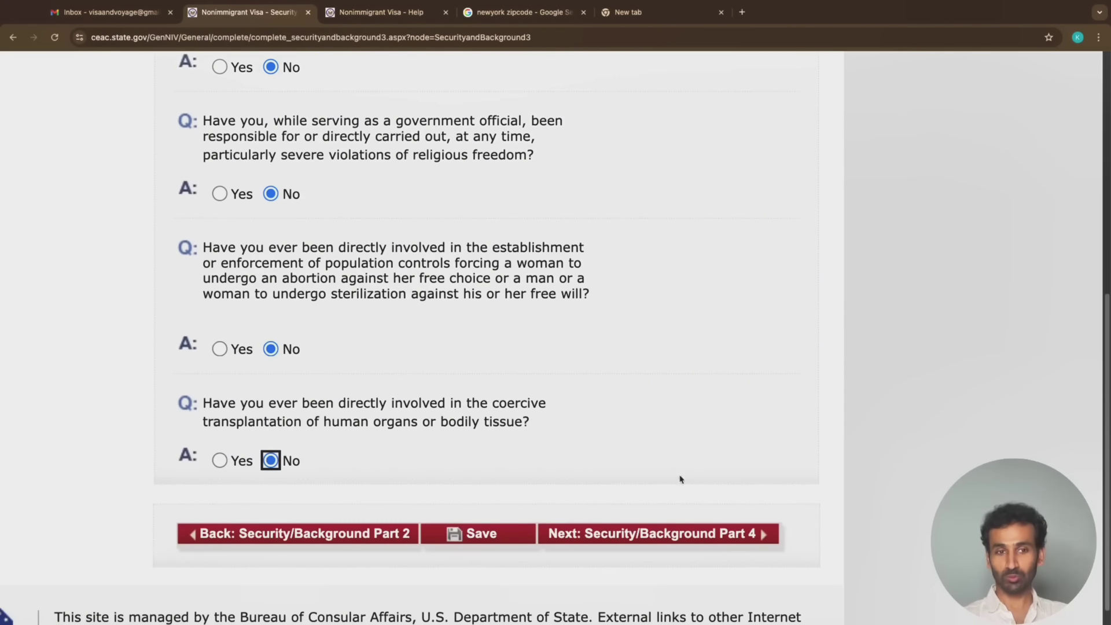
left_click(671, 534)
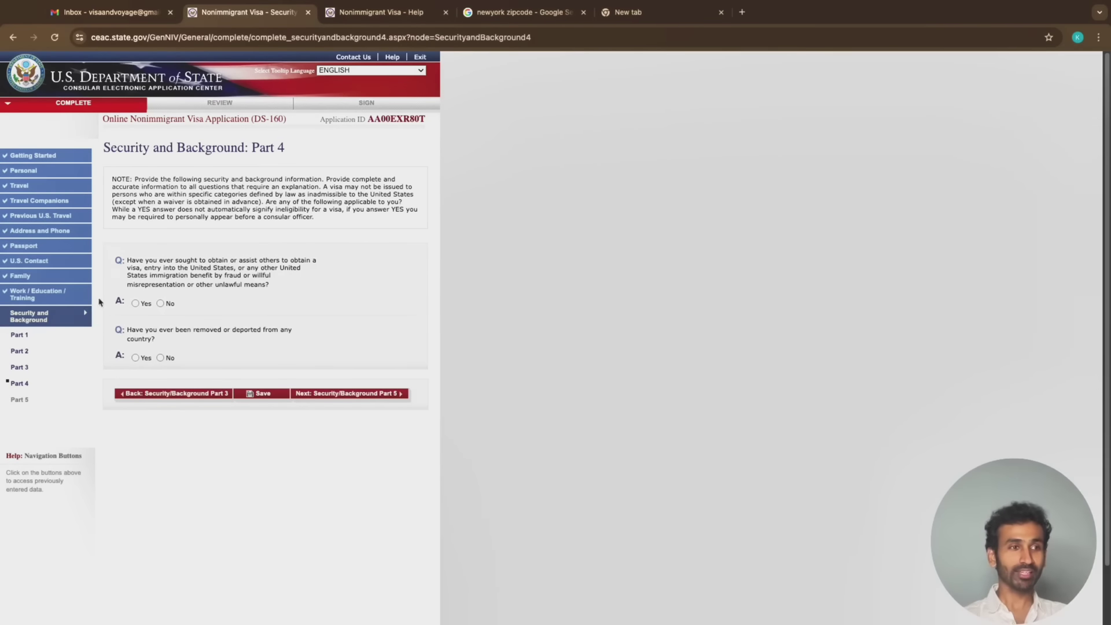
Answer No to the visa fraud and removal/deportation questions and continue to Part 5
scroll(101, 313, "up", 2)
scroll(102, 313, "up", 3)
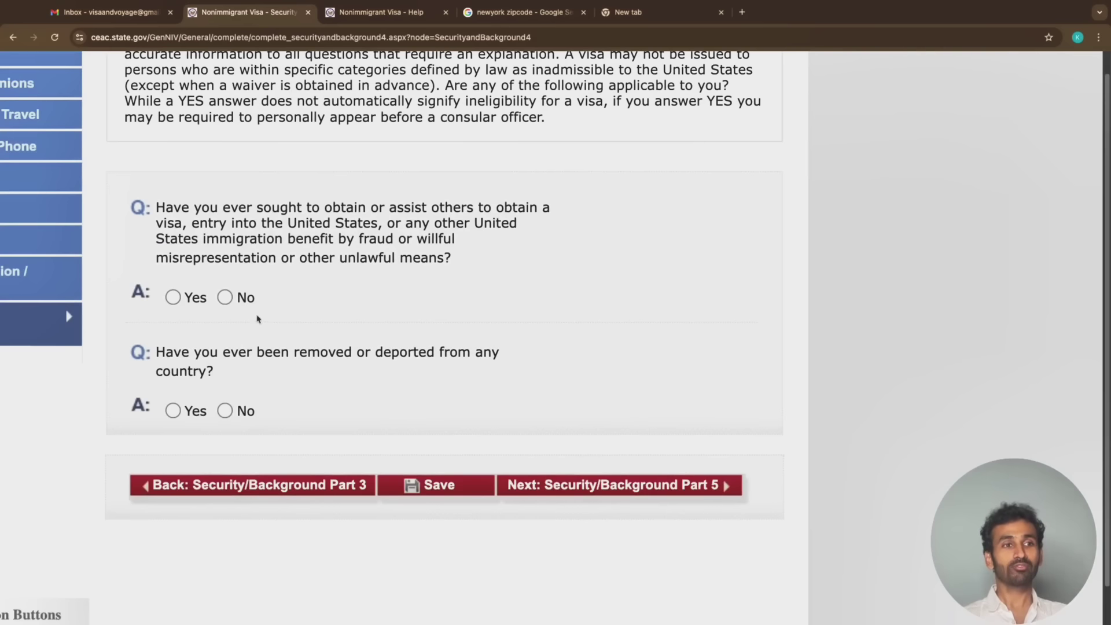
left_click(225, 297)
left_click(226, 411)
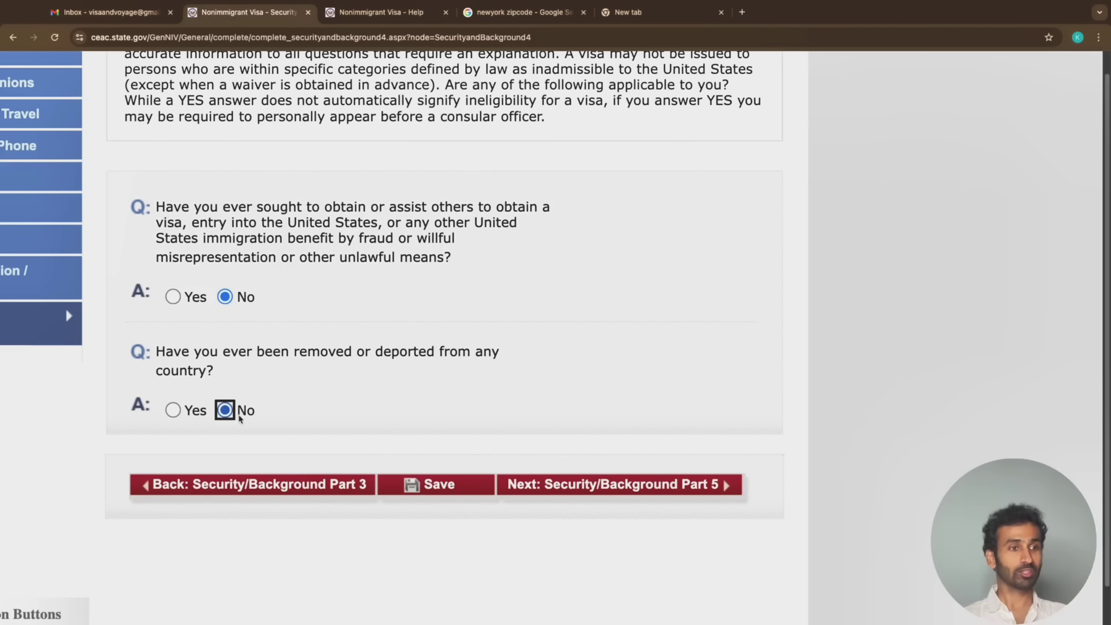
left_click(666, 485)
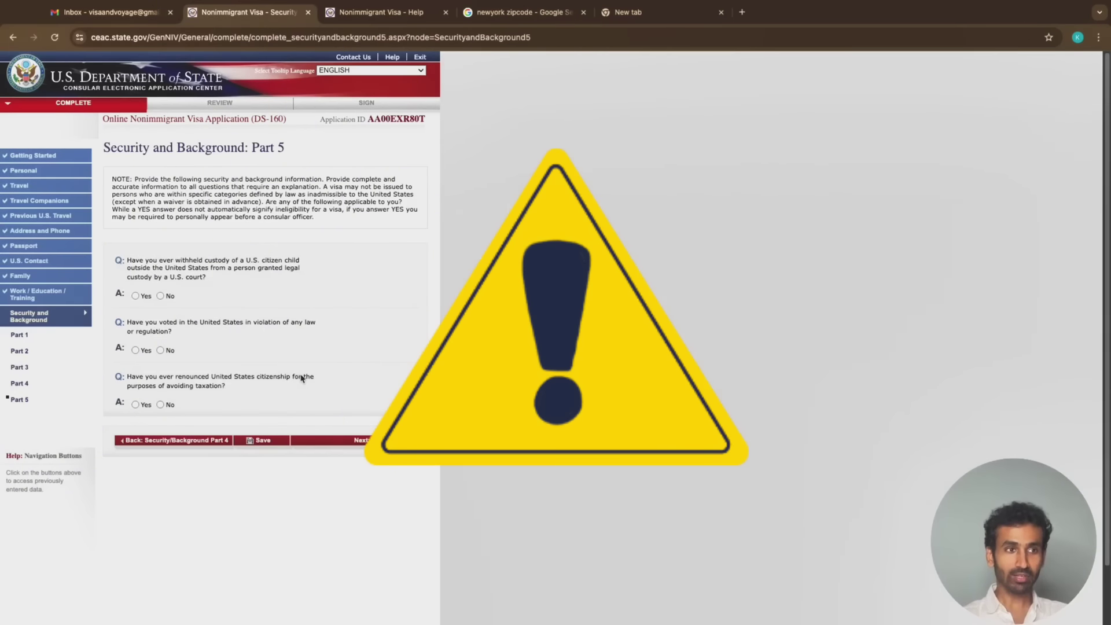
Answer No to child custody, illegal voting and renouncing citizenship for taxes, then open the review
scroll(82, 343, "up", 5)
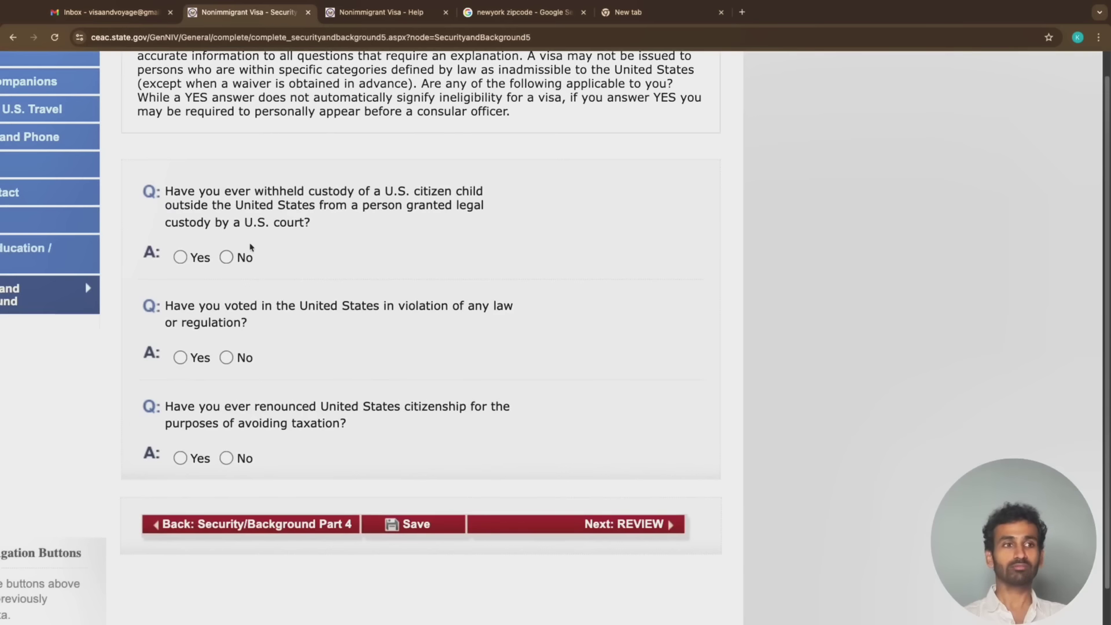
left_click(226, 257)
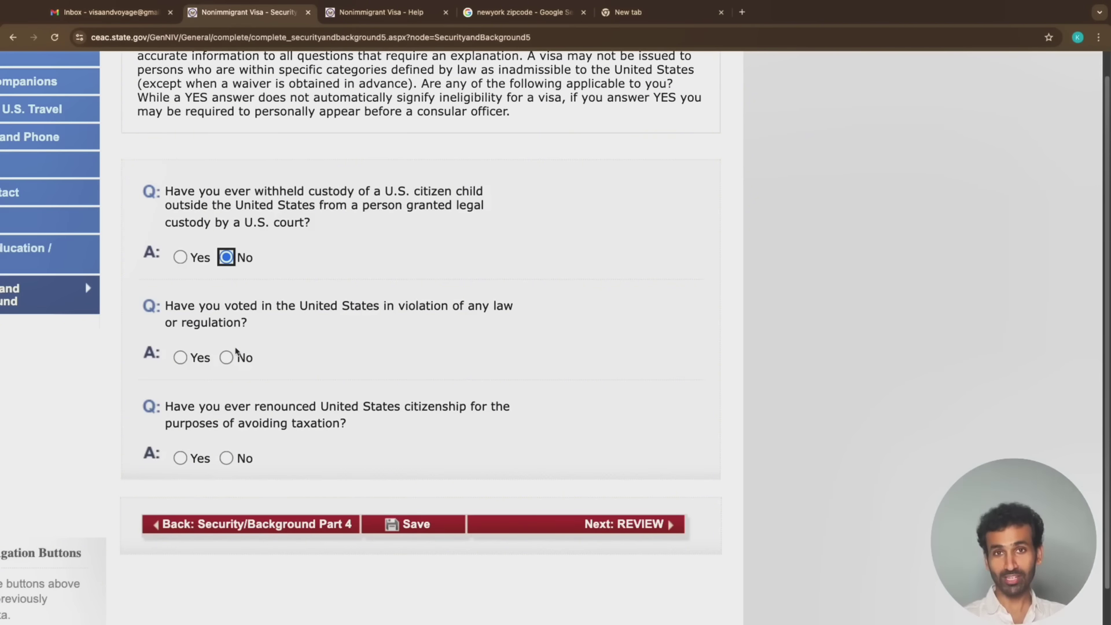
left_click(226, 358)
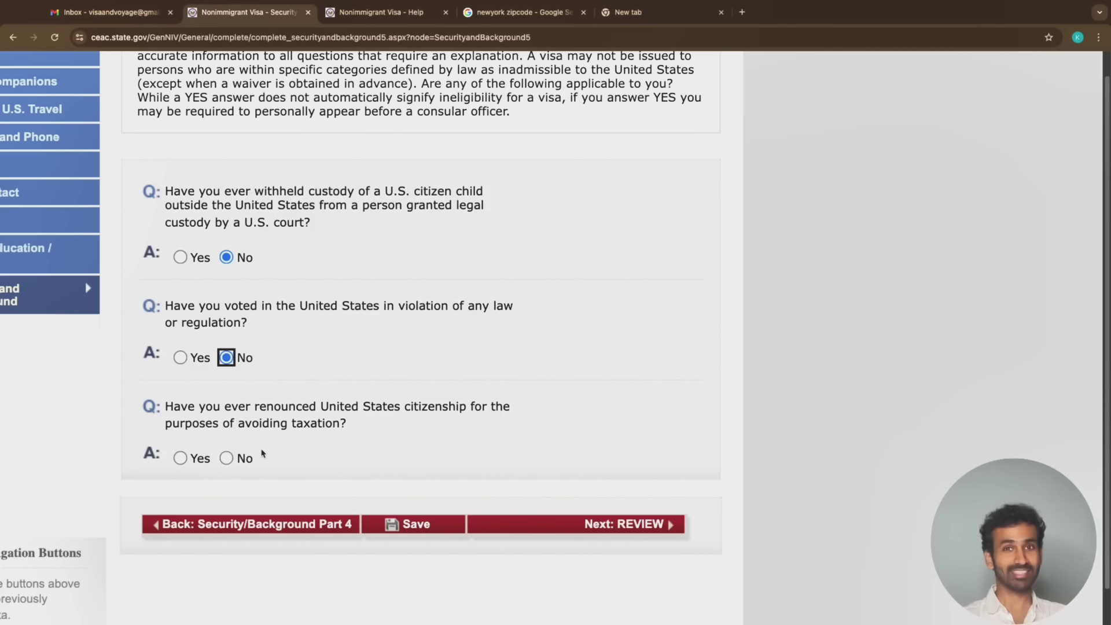
left_click(243, 459)
left_click(653, 529)
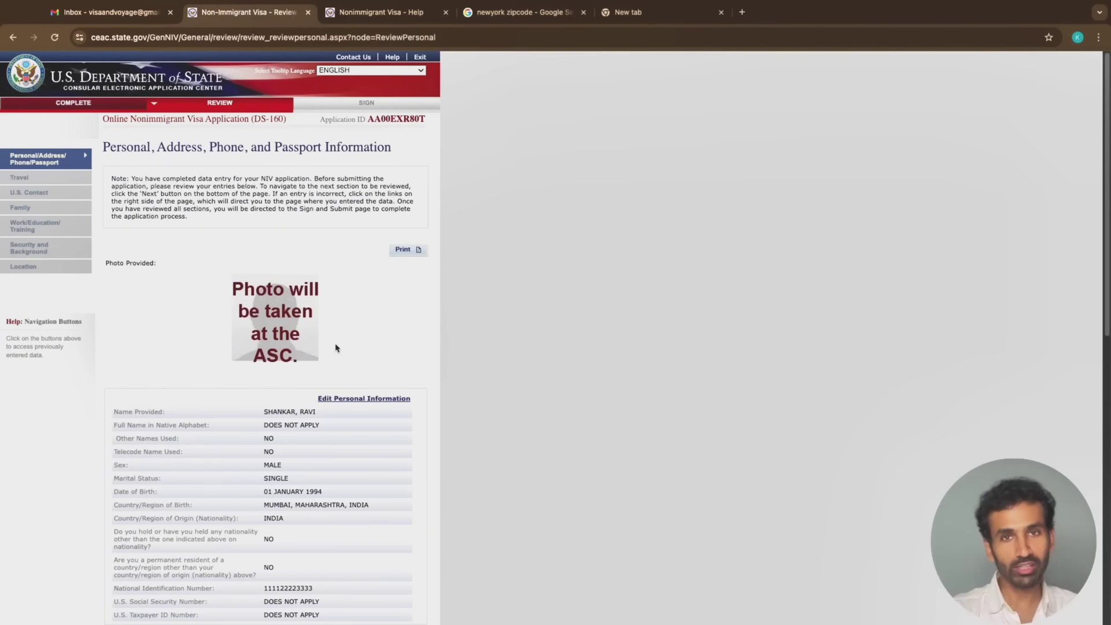
Scroll the review page to view the personal details and the address and phone section
scroll(224, 340, "up", 5)
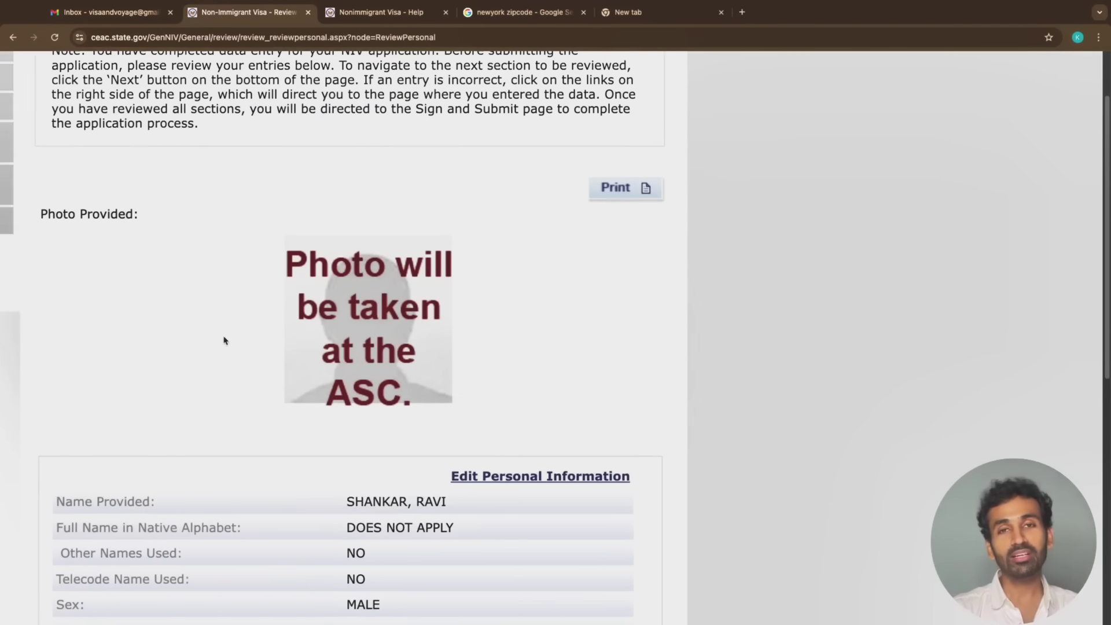
scroll(225, 340, "left", 2)
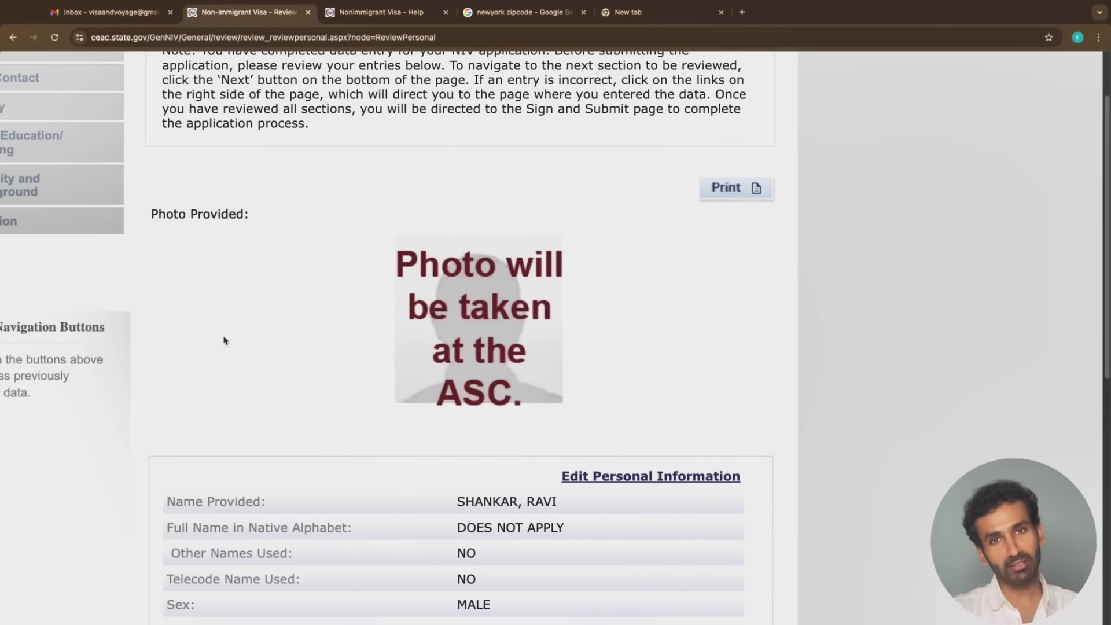
scroll(224, 340, "down", 5)
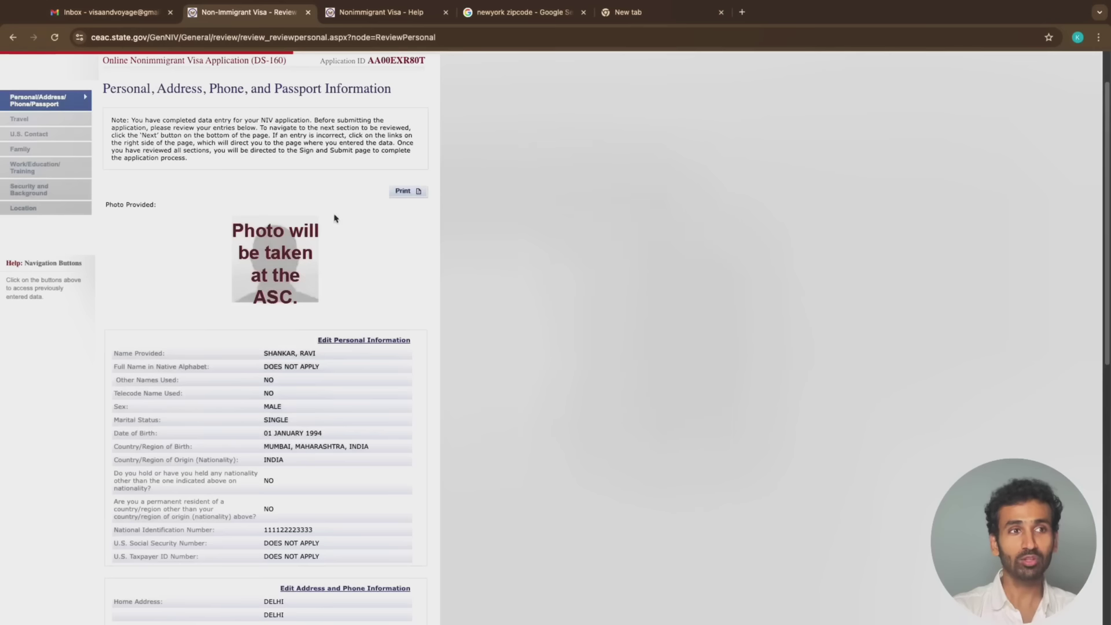
Print the personal, address, phone and passport review page to the Save as PDF destination
left_click(412, 196)
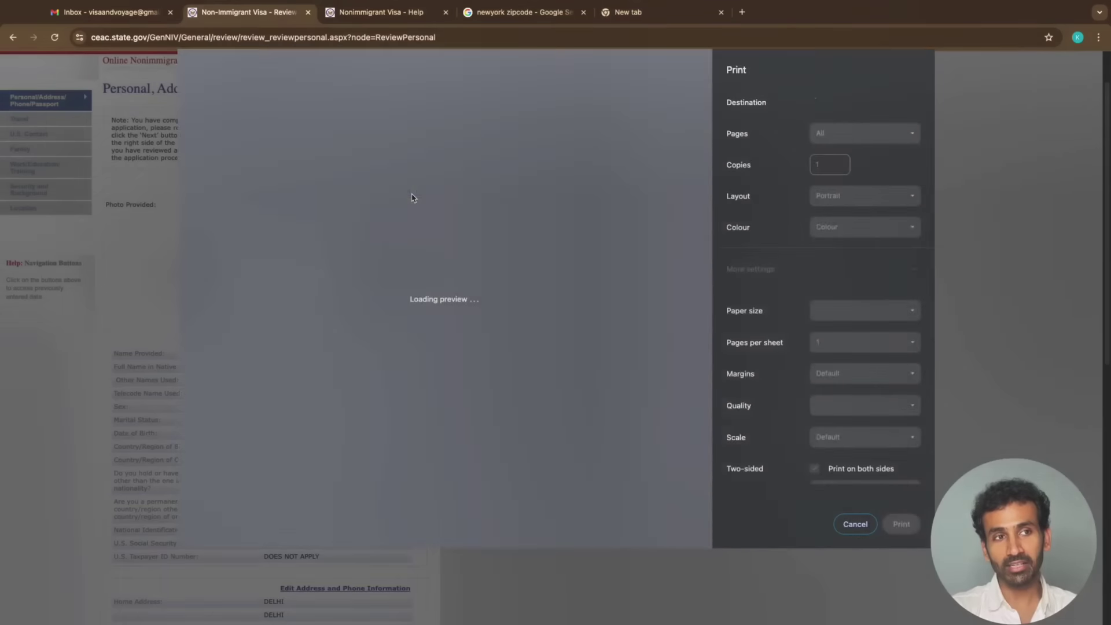
scroll(456, 334, "down", 5)
scroll(456, 334, "down", 5)
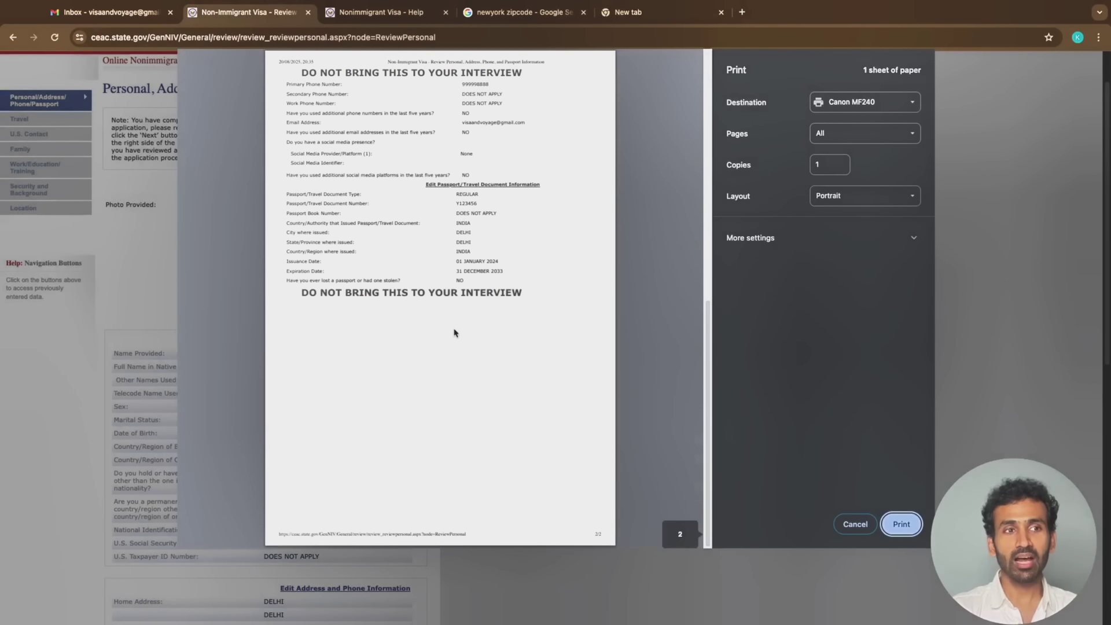
scroll(454, 330, "up", 8)
scroll(455, 332, "down", 5)
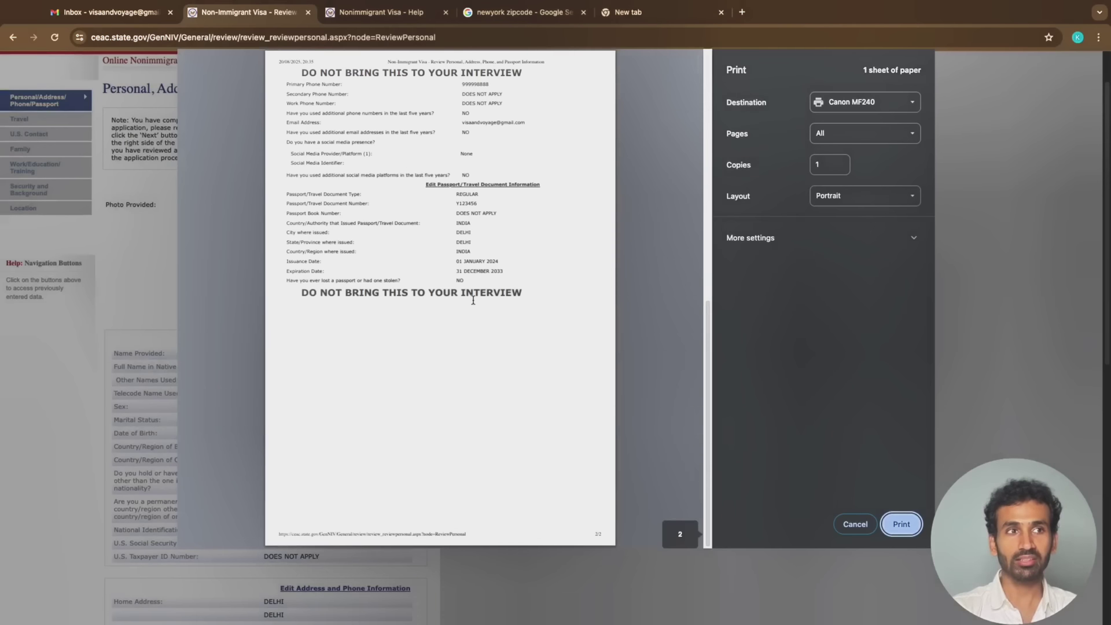
scroll(471, 296, "up", 5)
scroll(496, 371, "down", 1)
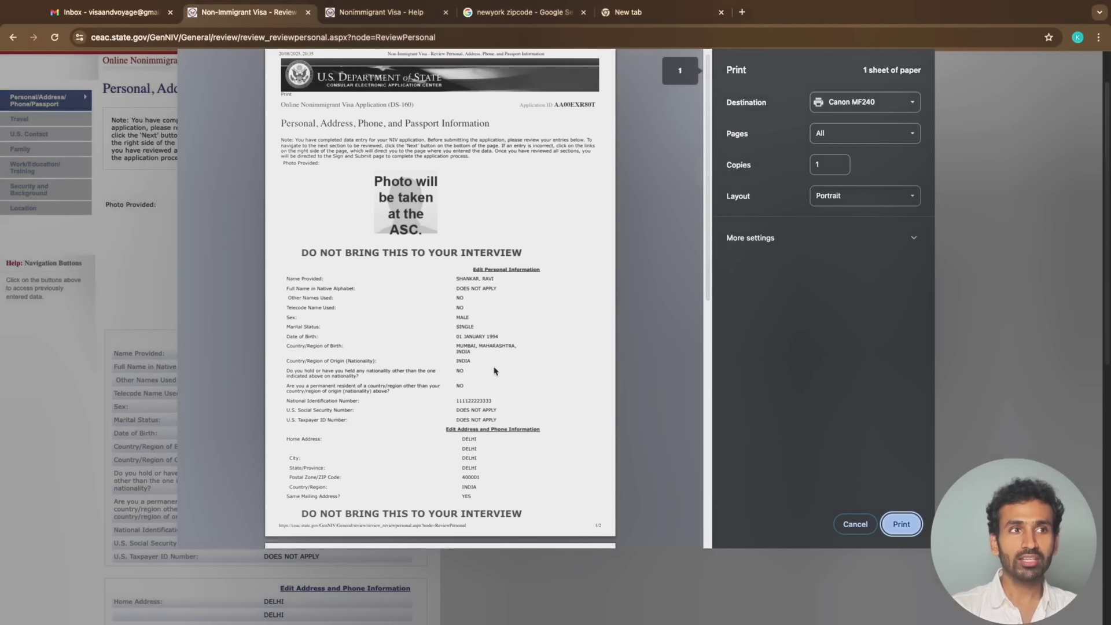
scroll(496, 372, "down", 1)
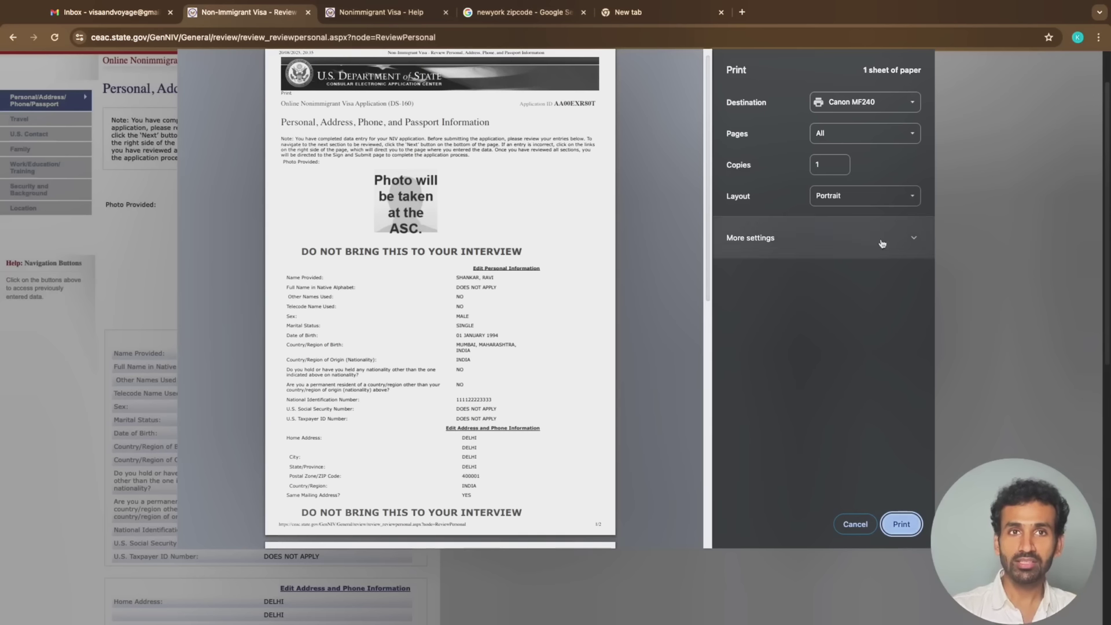
left_click(844, 108)
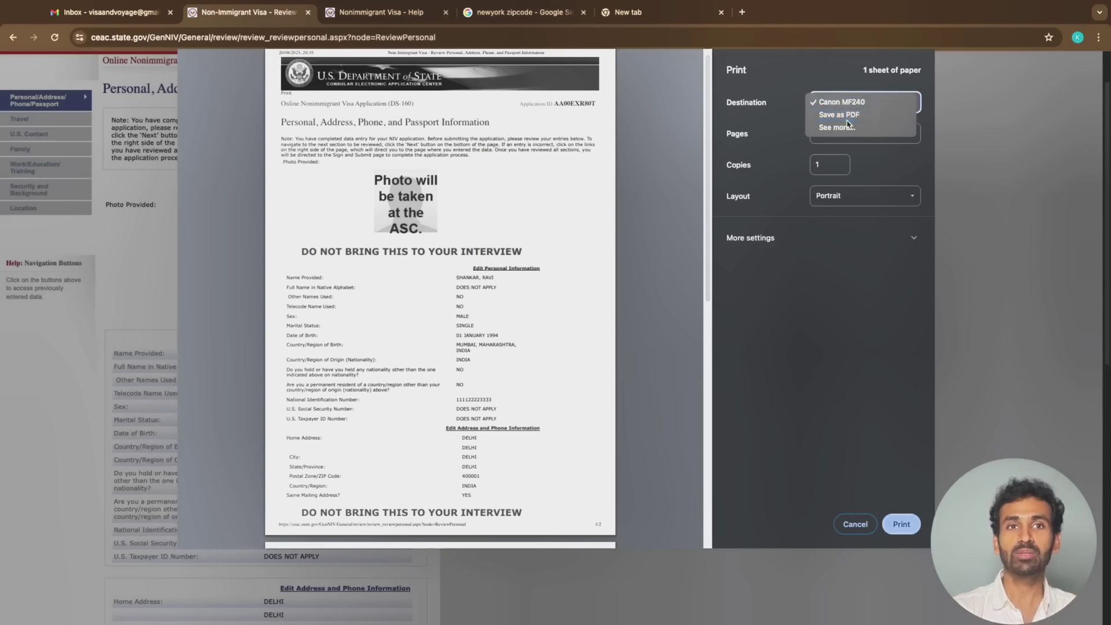
left_click(842, 115)
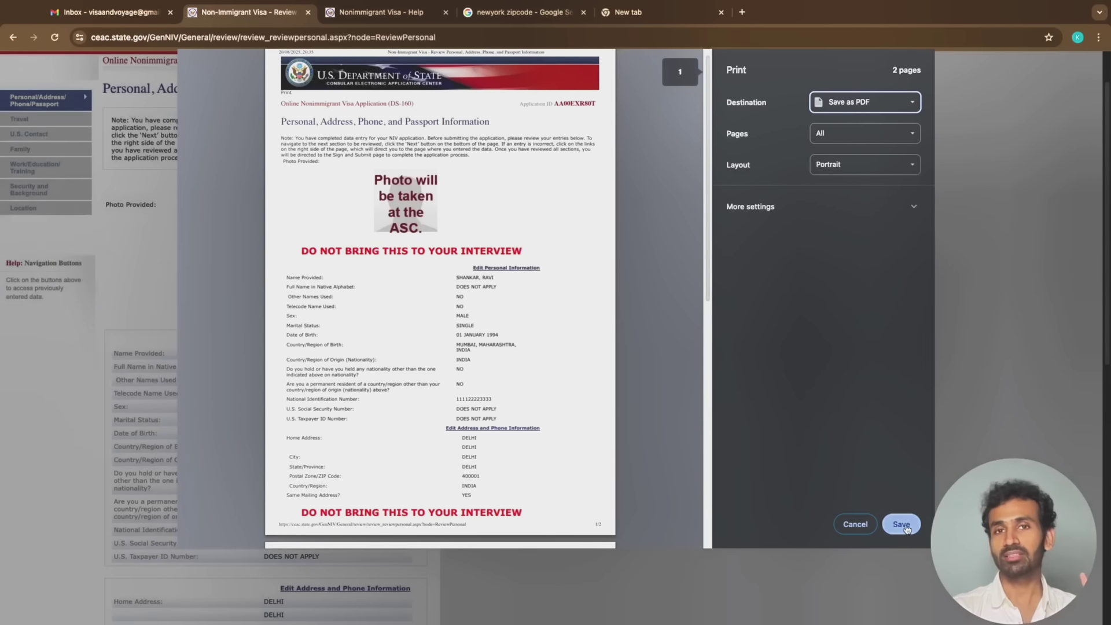
left_click(901, 524)
scroll(255, 149, "down", 5)
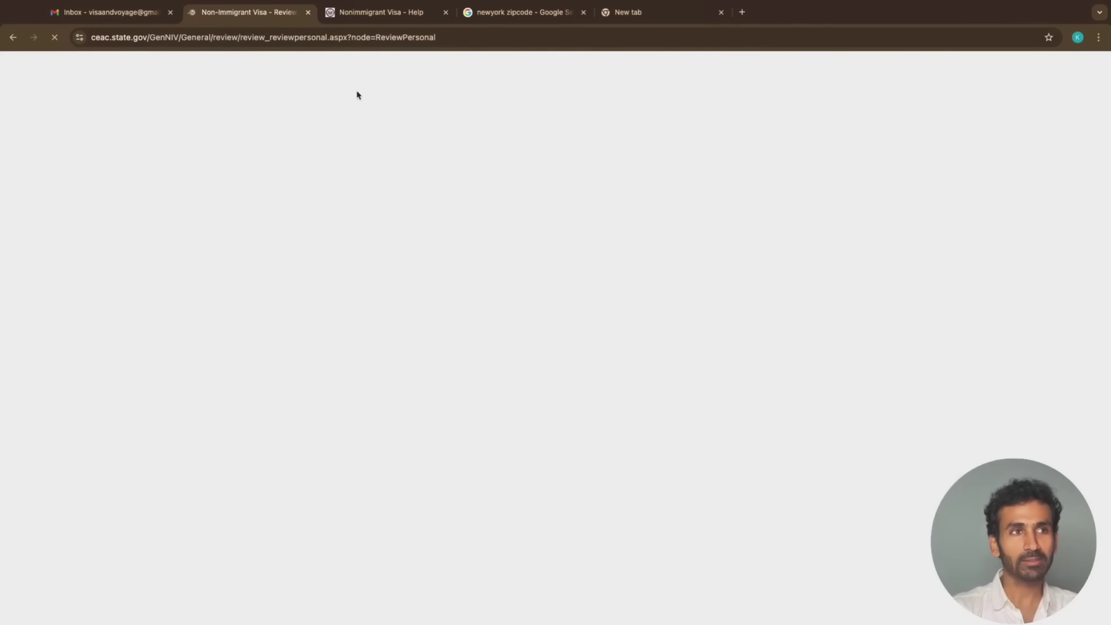
Scroll to the end of the personal and passport review and continue to the Travel review
scroll(341, 473, "down", 2)
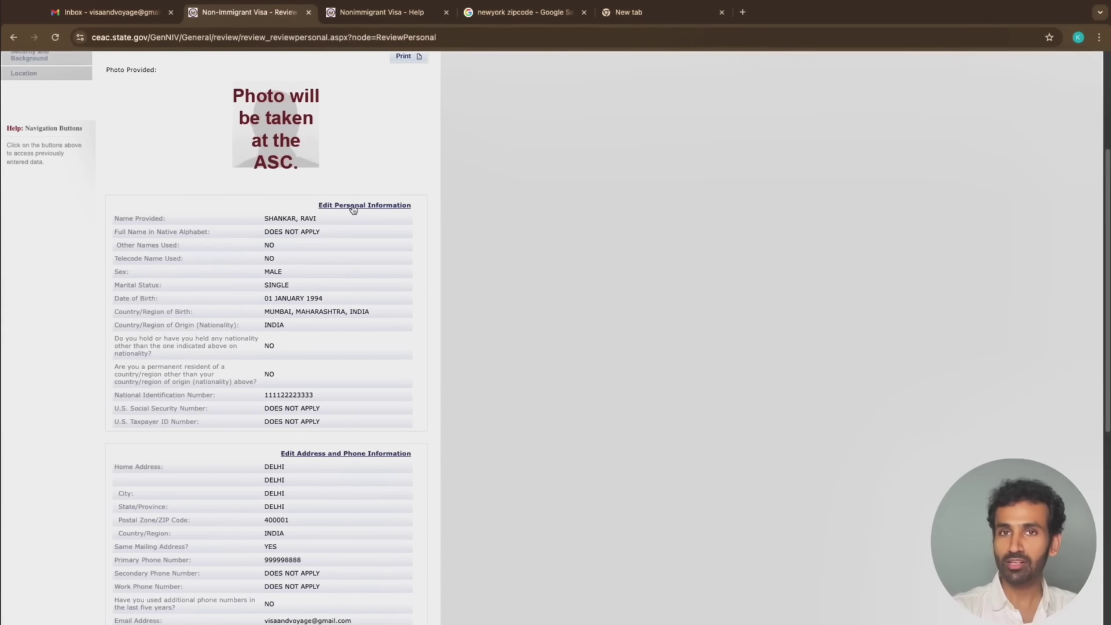
scroll(372, 340, "down", 7)
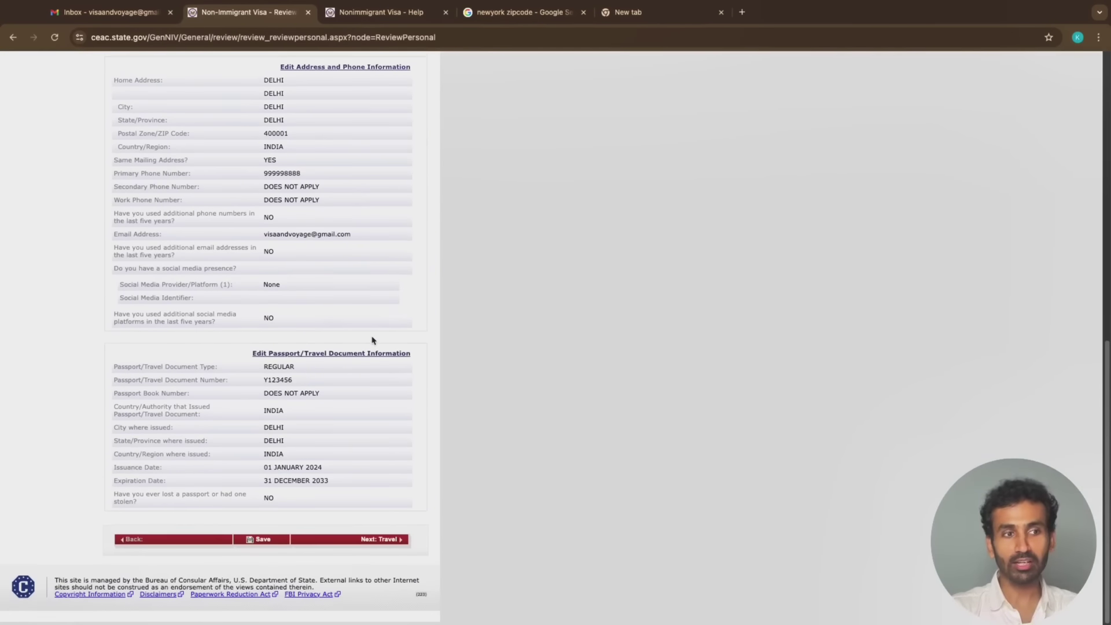
left_click(395, 548)
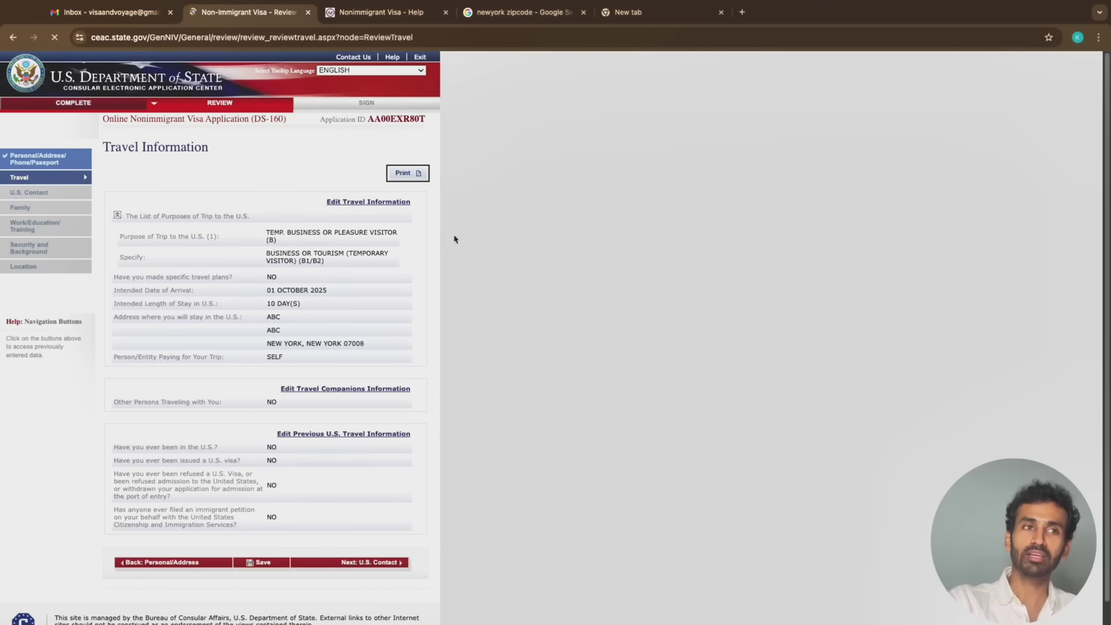
Preview the Travel Information review for printing, close the preview, and continue to U.S. Contact
left_click(404, 168)
left_click(854, 524)
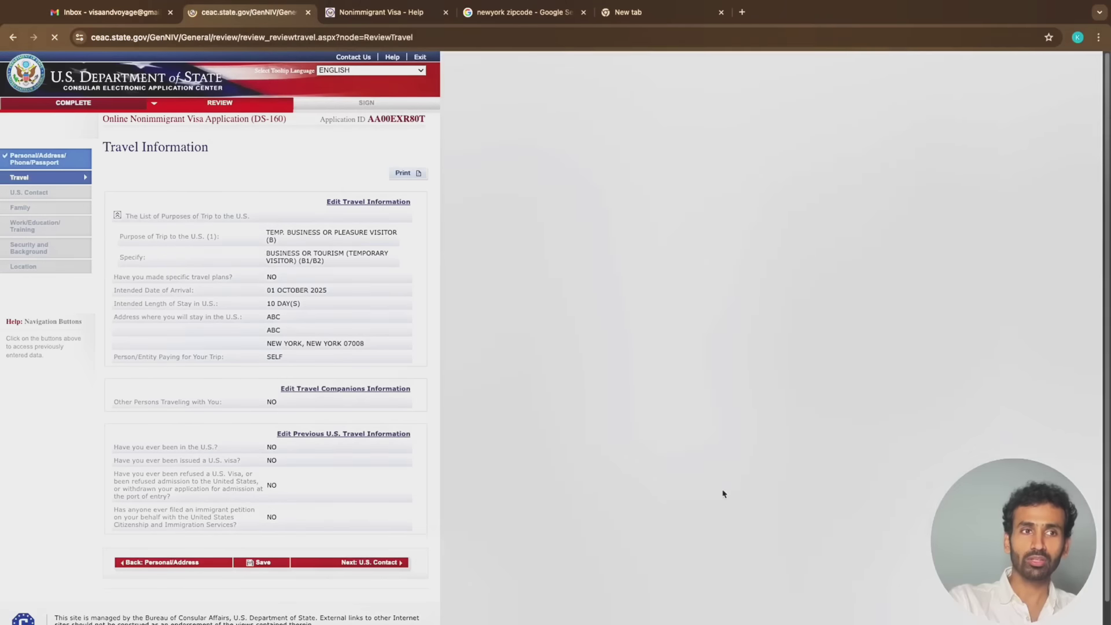
left_click(371, 563)
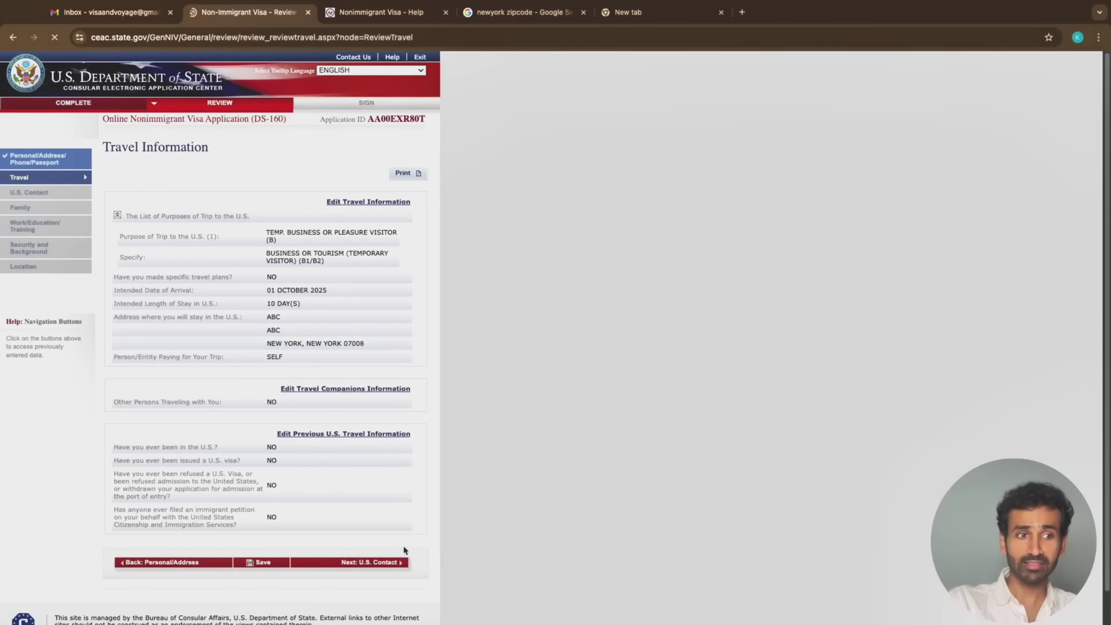
left_click(397, 566)
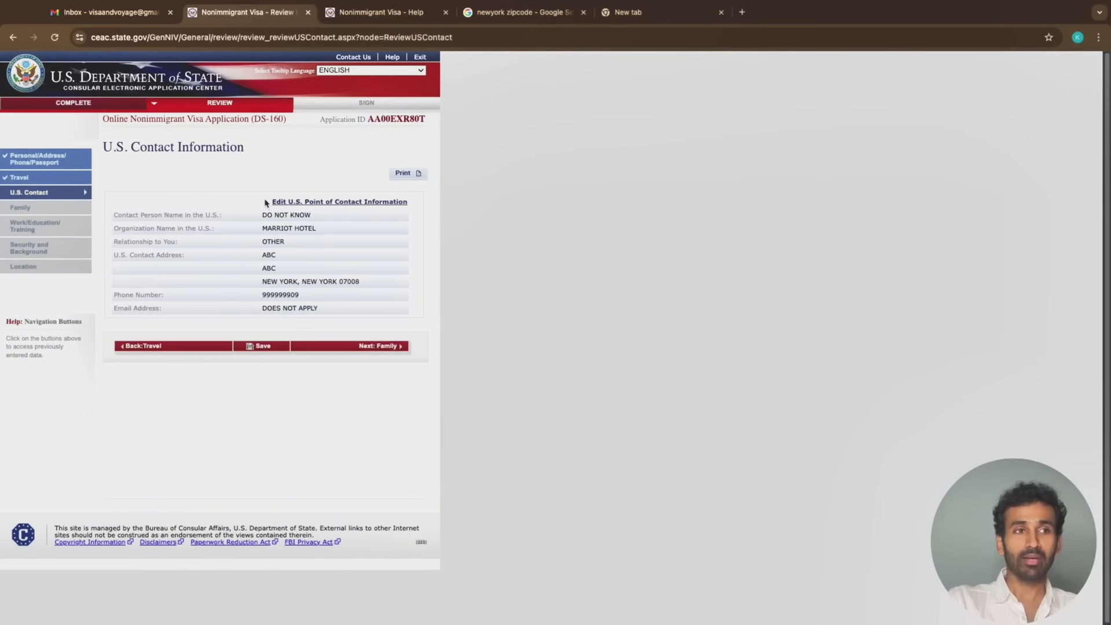
Highlight the U.S. Contact Information heading and continue past the Family review section
left_click_drag(111, 148, 205, 148)
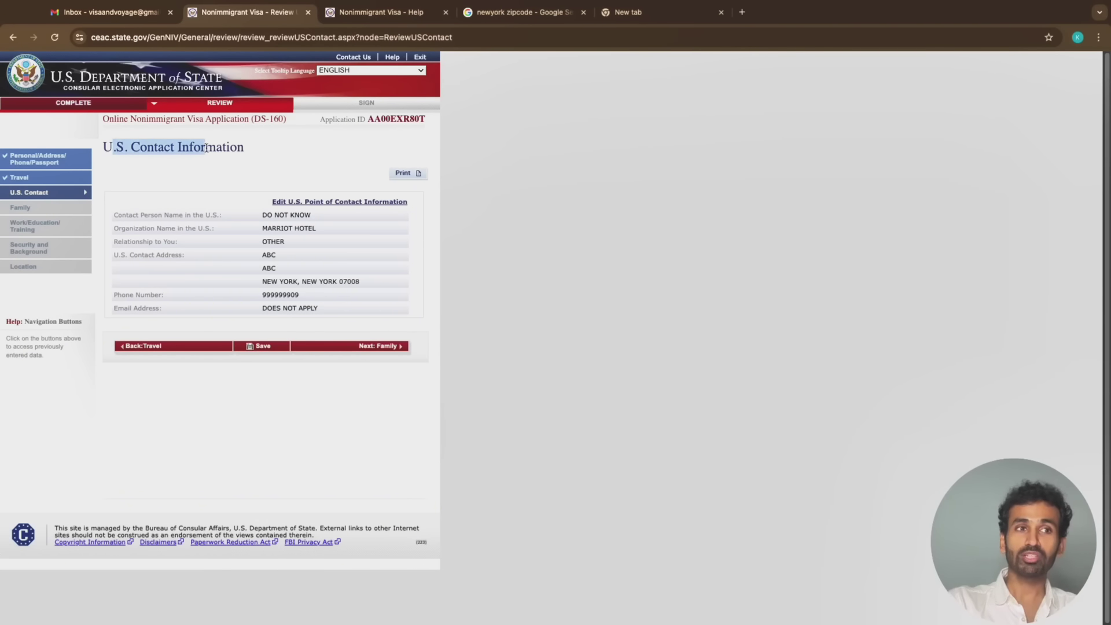
left_click(379, 347)
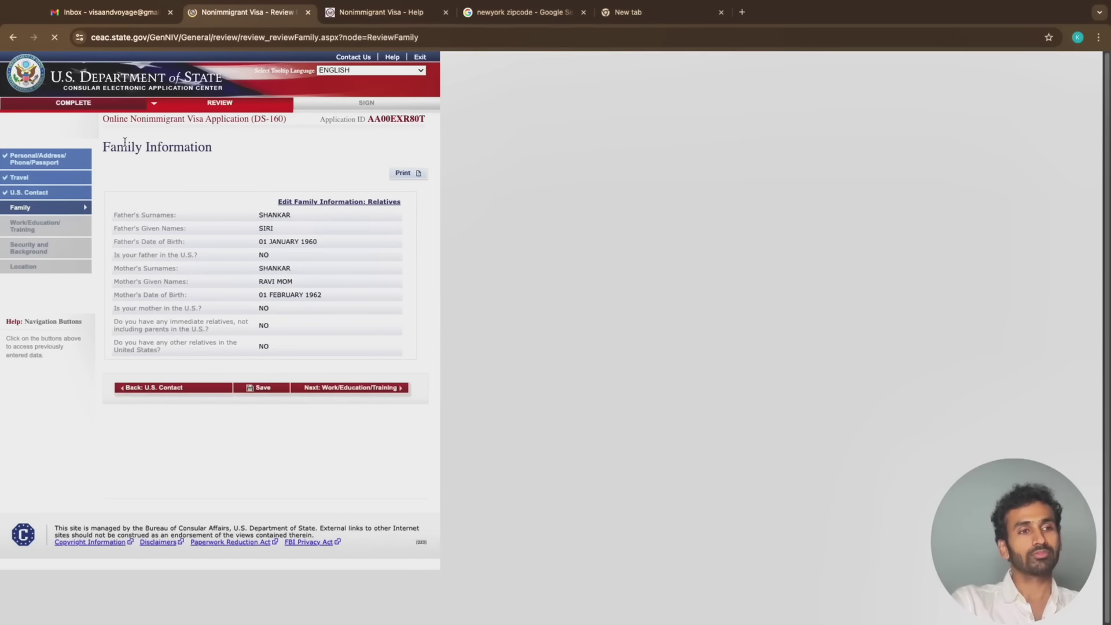
scroll(43, 295, "up", 3, "ctrl")
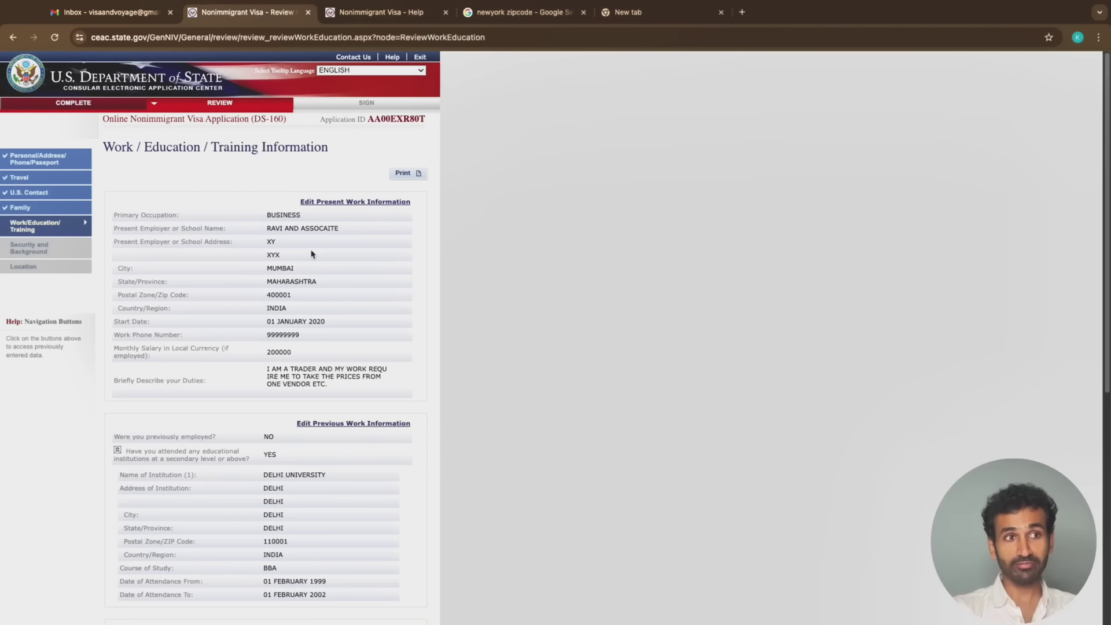
Scroll through the Work/Education/Training answers, then continue to the Security and Background review
scroll(298, 354, "down", 3)
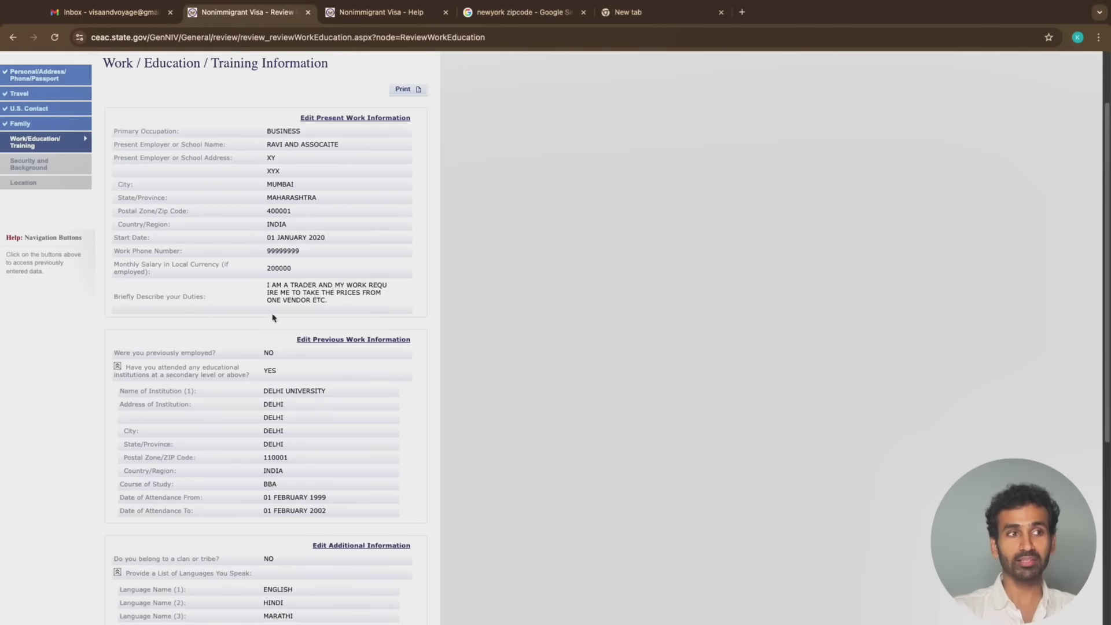
left_click_drag(273, 307, 318, 293)
scroll(316, 294, "down", 1)
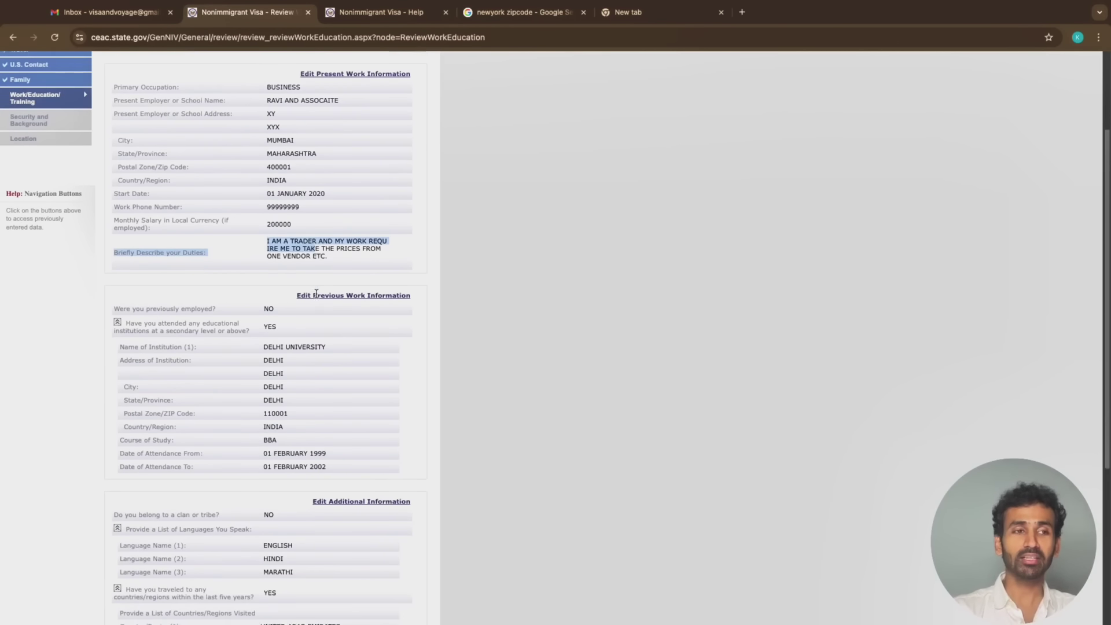
scroll(316, 293, "down", 2)
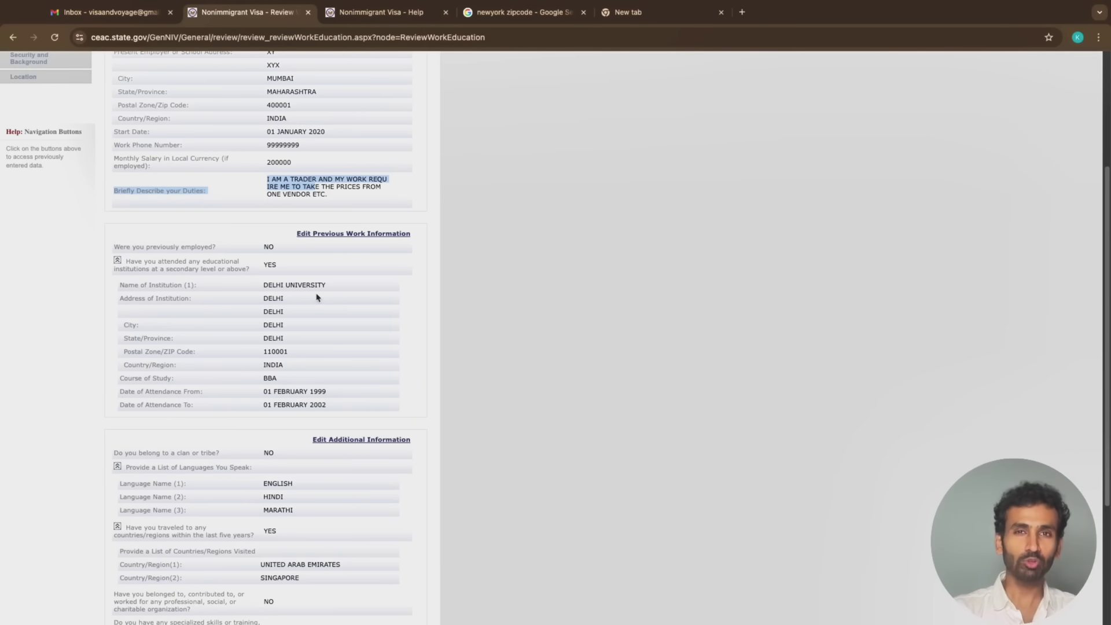
scroll(316, 298, "down", 1)
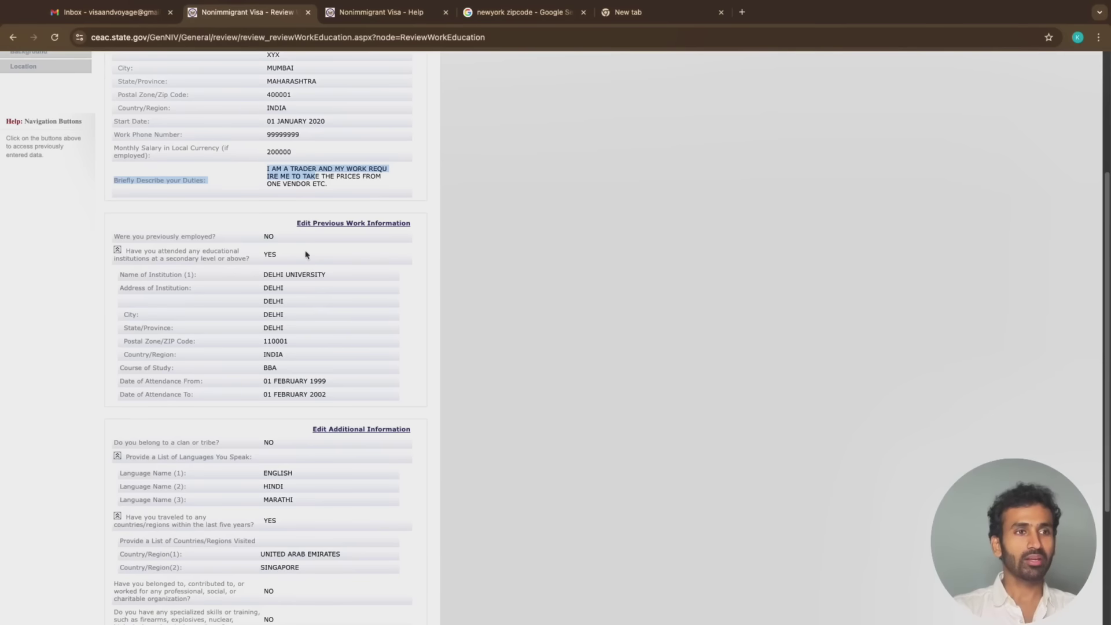
scroll(279, 257, "down", 2)
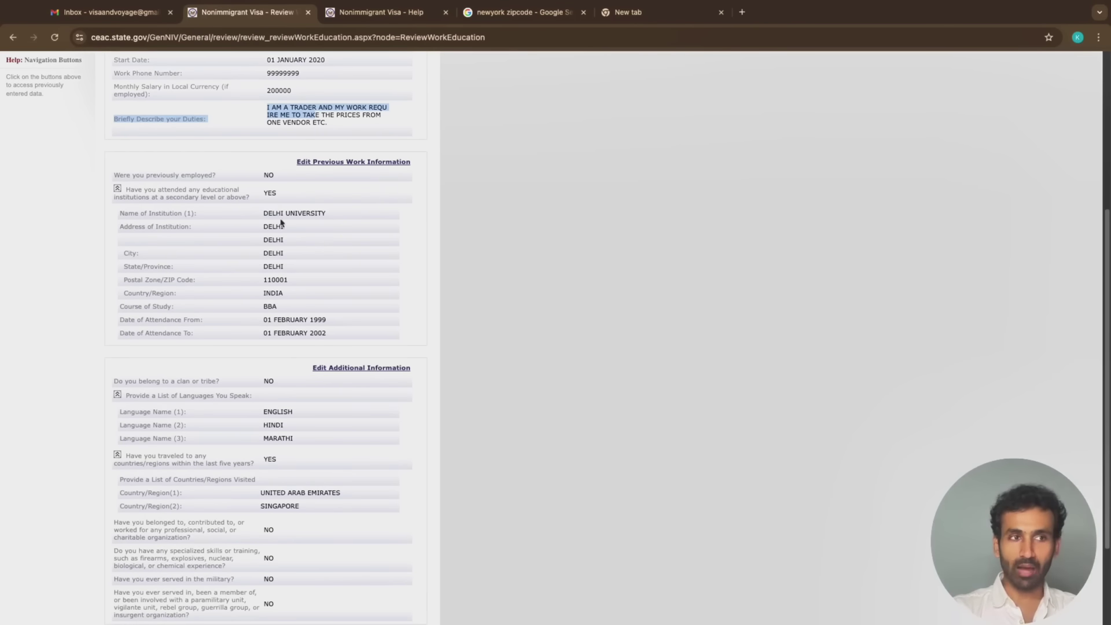
scroll(280, 326, "down", 4)
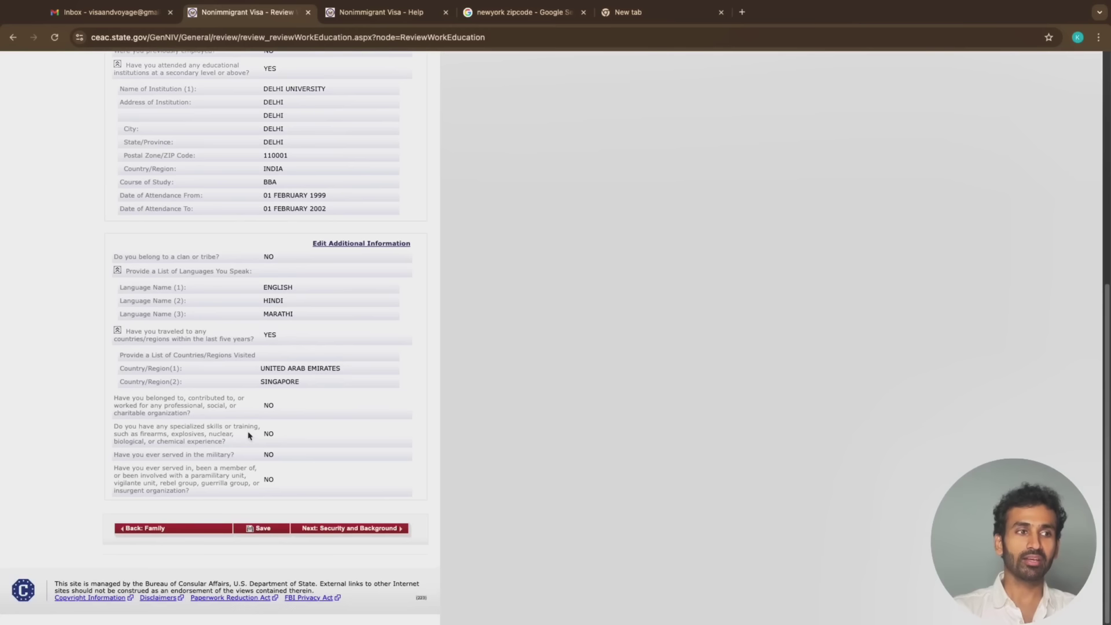
left_click(372, 534)
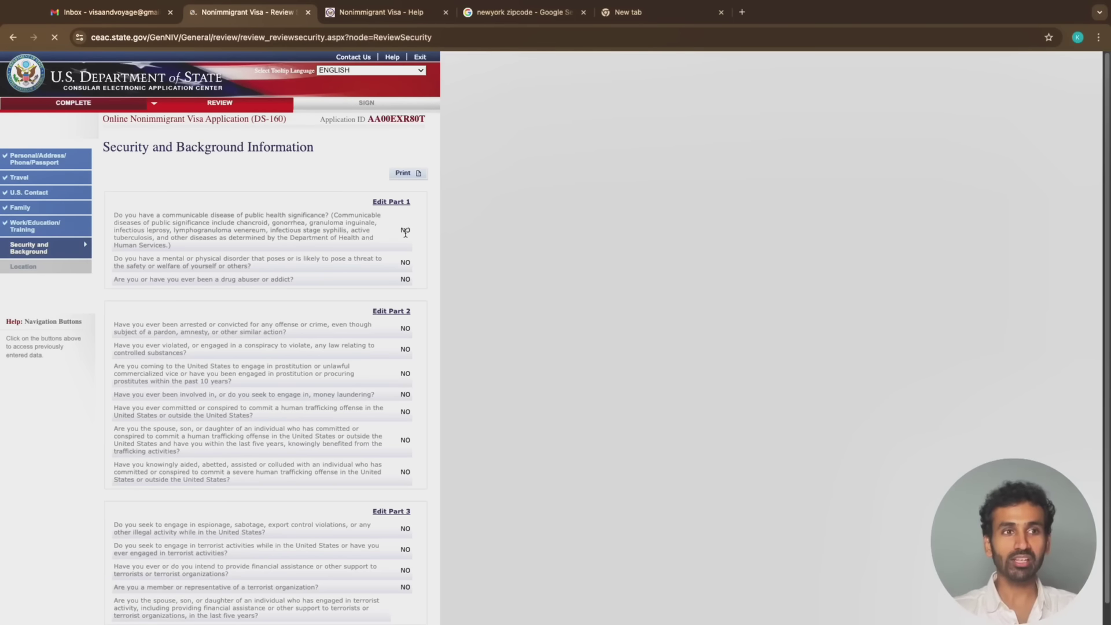
Scroll to the end of the Security and Background review and continue to Location
scroll(405, 232, "down", 4)
scroll(405, 233, "down", 3)
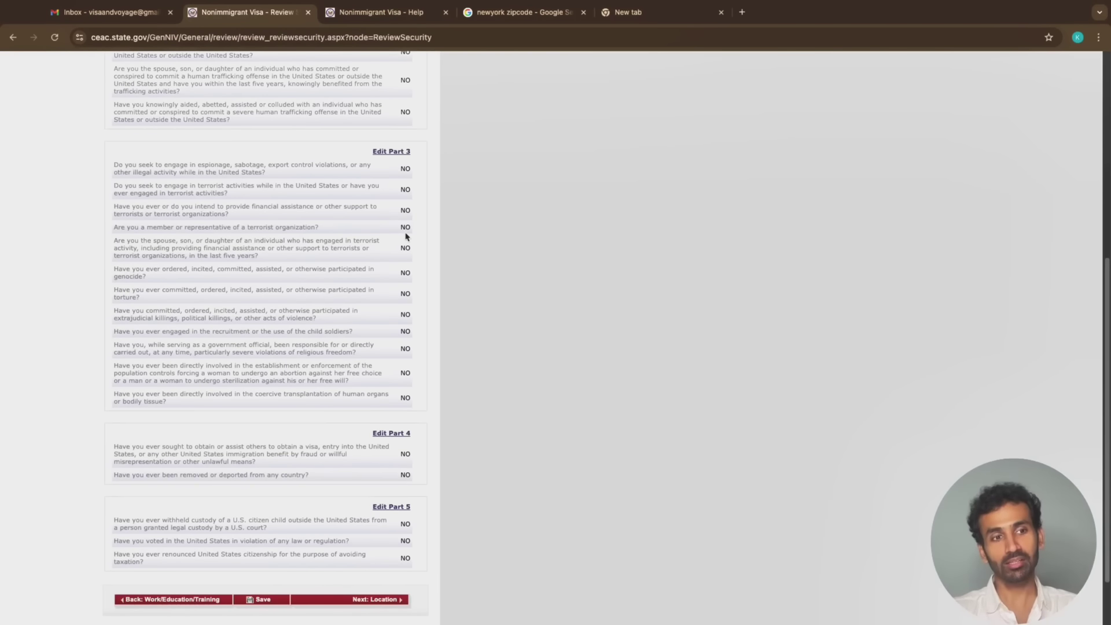
scroll(406, 236, "down", 2)
scroll(380, 353, "up", 3)
scroll(381, 399, "down", 3)
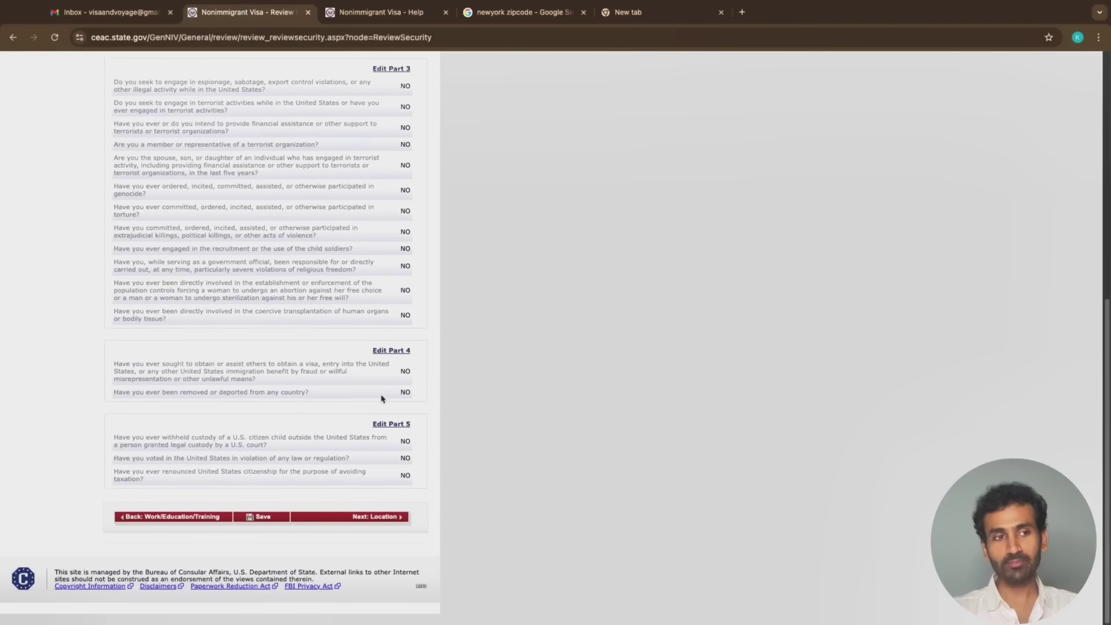
left_click(386, 531)
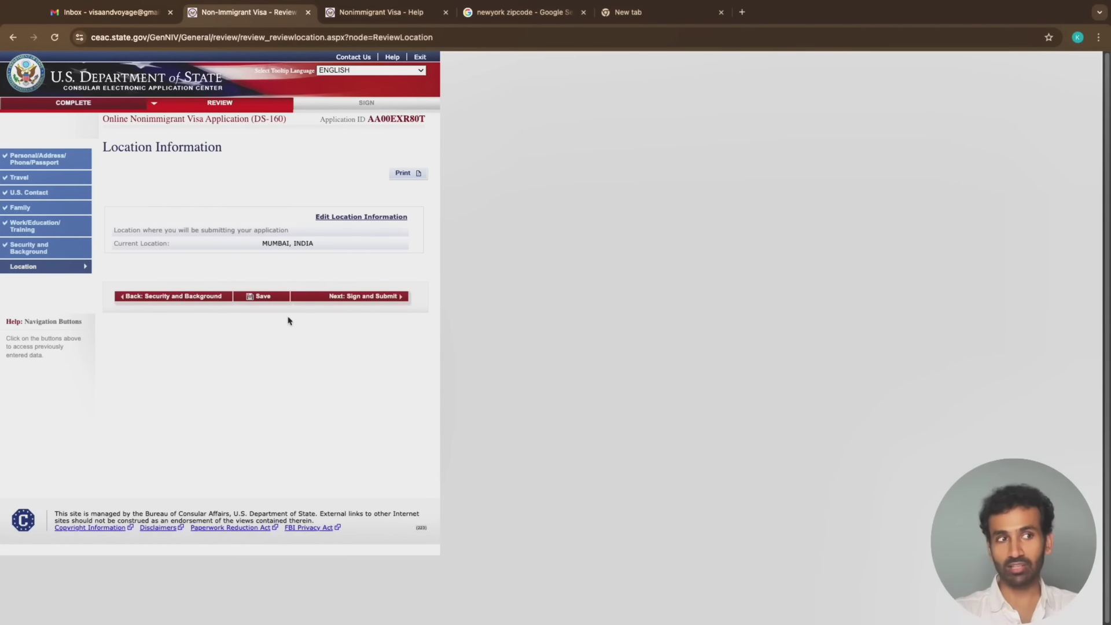
Go to the Sign and Submit page and highlight the application-assistance question
left_click(385, 301)
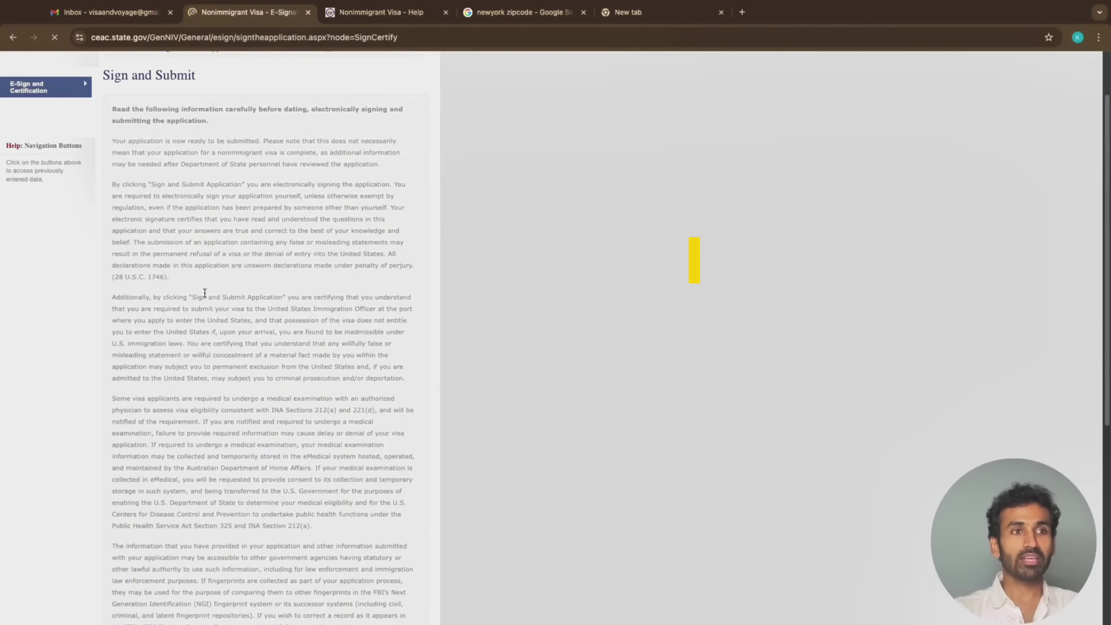
scroll(202, 292, "down", 10)
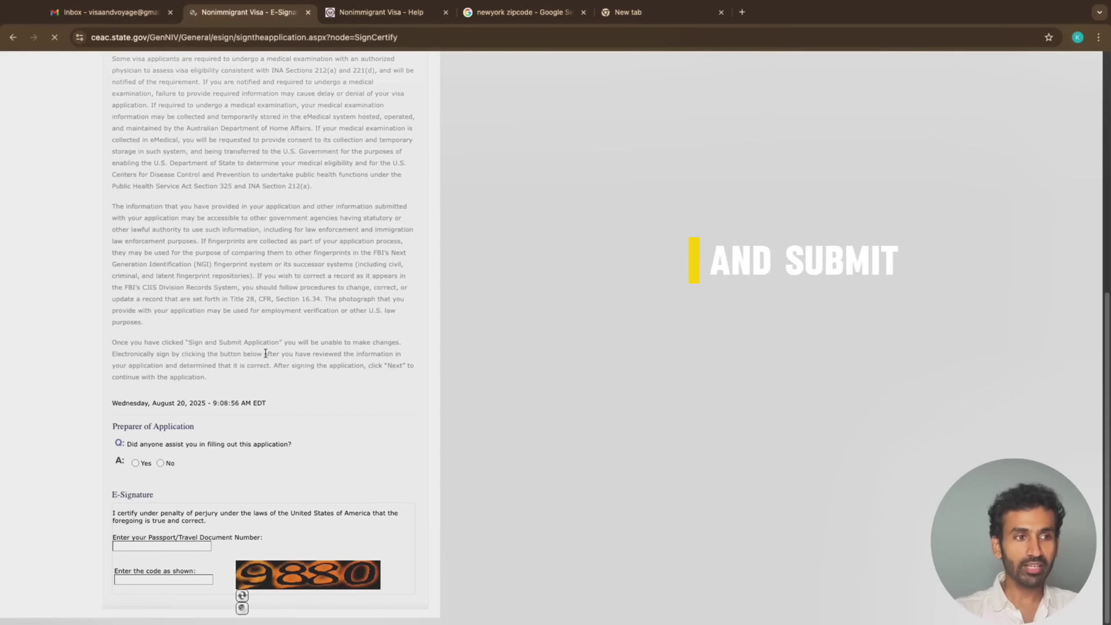
left_click_drag(120, 396, 553, 423)
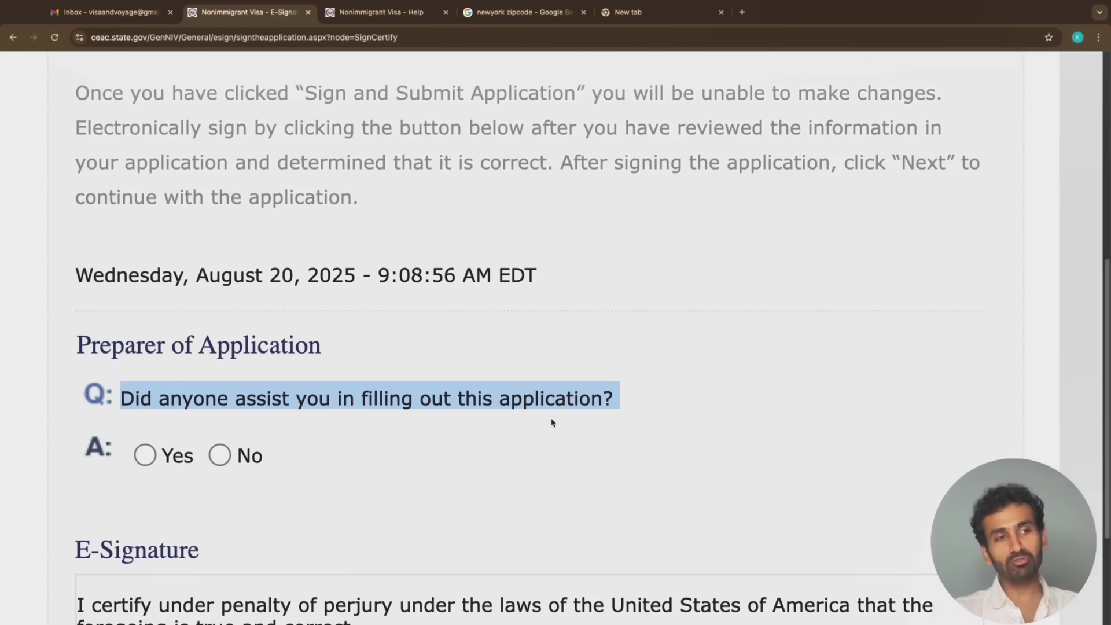
scroll(471, 438, "down", 3)
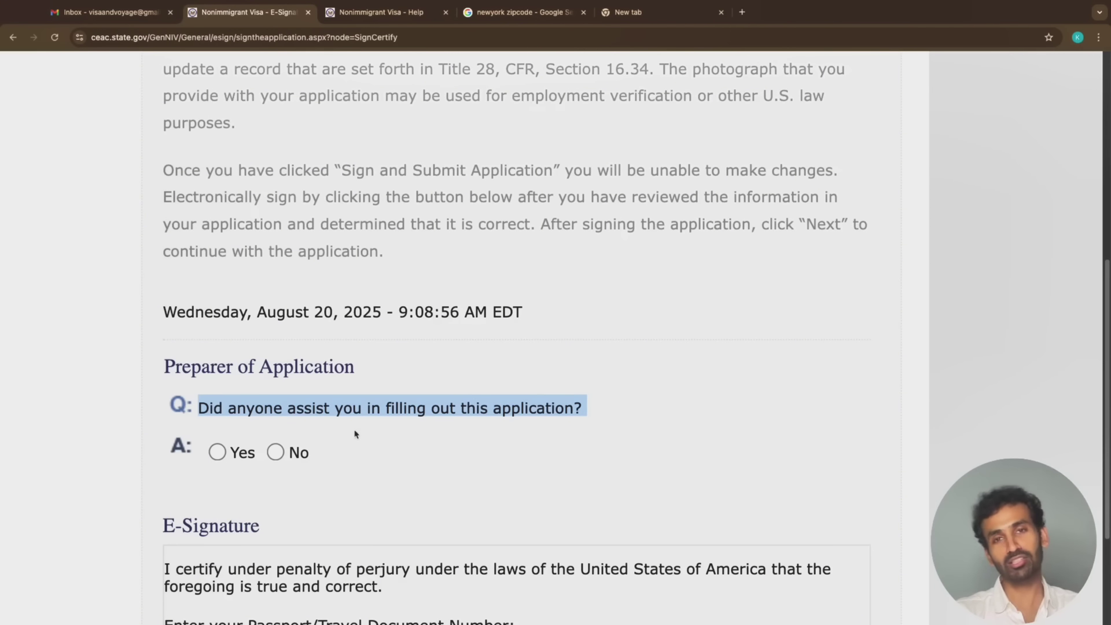
left_click(398, 445)
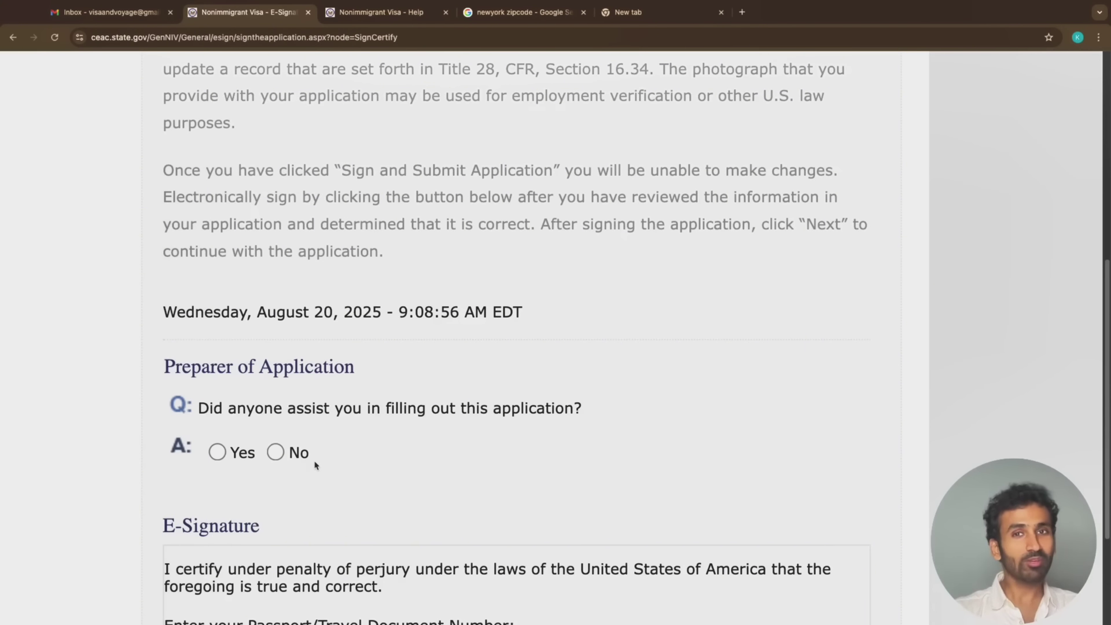
Answer Yes to 'Did anyone assist you in filling out this application?'
left_click(276, 455)
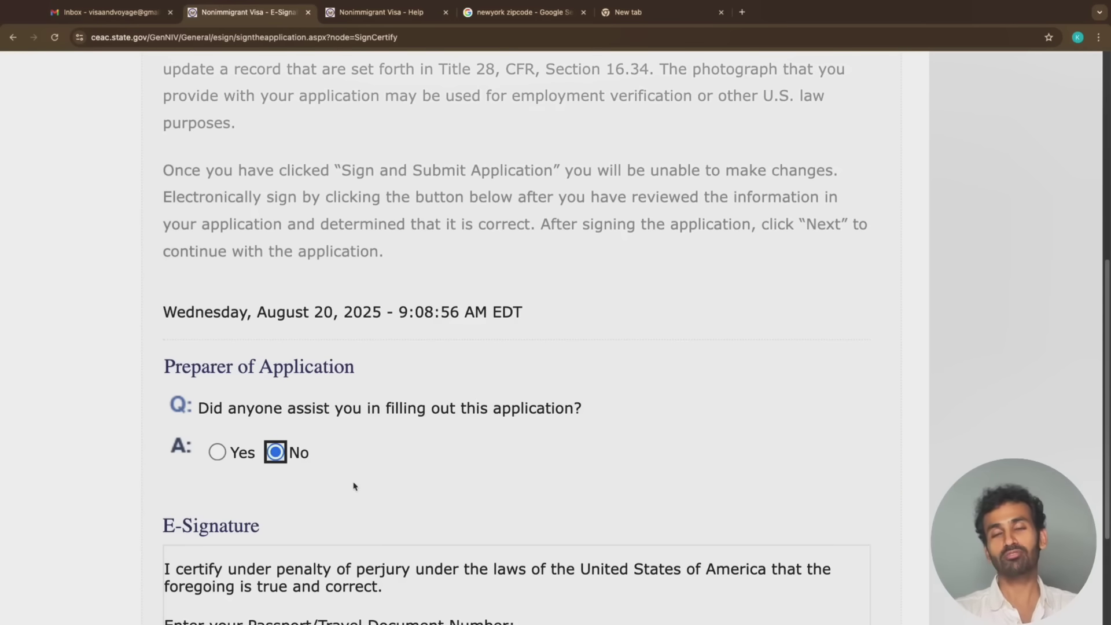
scroll(355, 485, "down", 3)
scroll(355, 485, "up", 5)
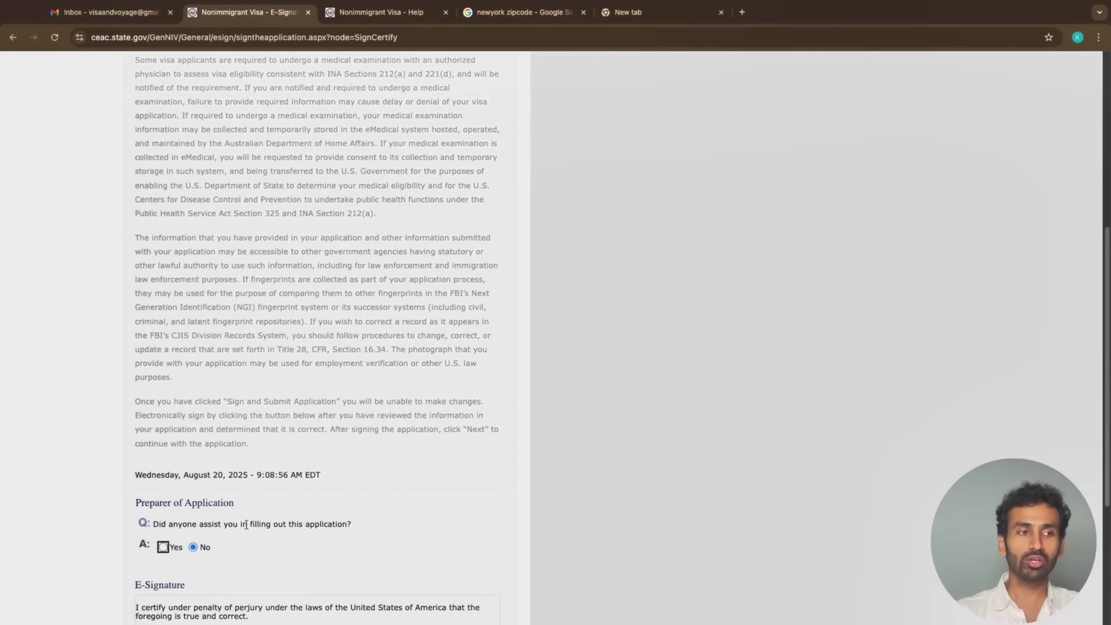
scroll(228, 544, "down", 2)
scroll(64, 501, "up", 5)
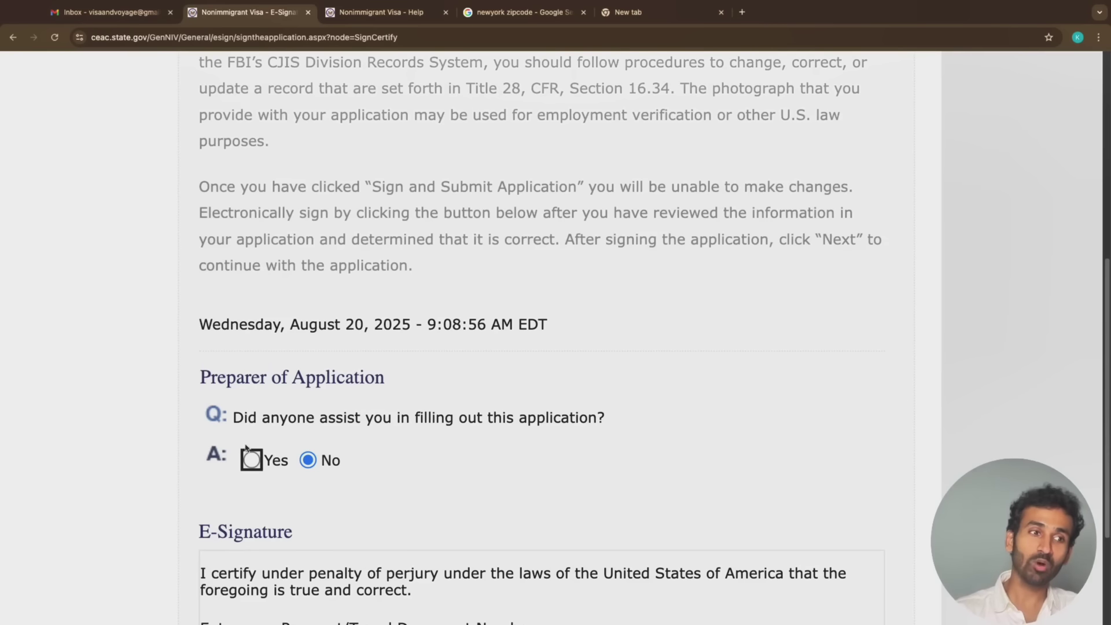
left_click(252, 461)
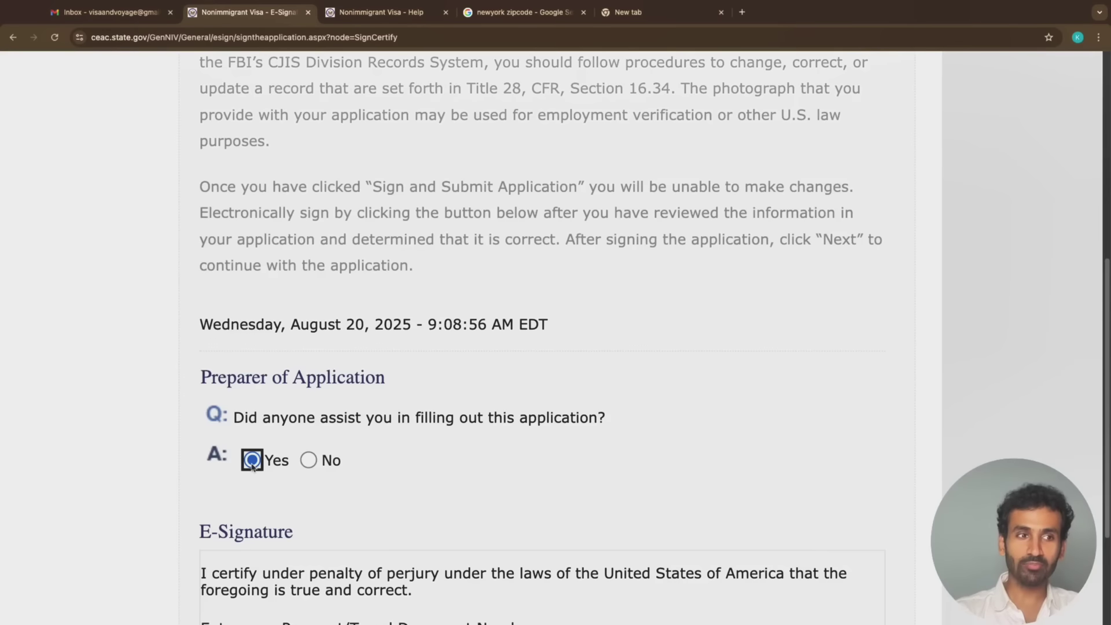
Review the Preparer section, starting in the preparer's Surnames field
scroll(252, 463, "down", 3)
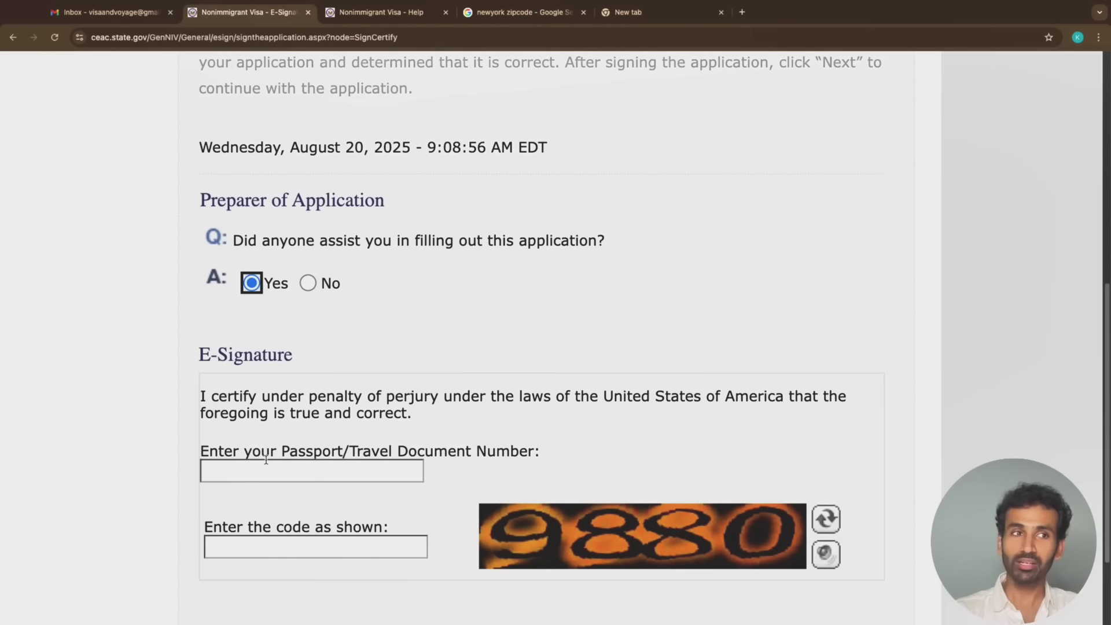
scroll(278, 458, "up", 5)
scroll(325, 437, "down", 4)
left_click(305, 486)
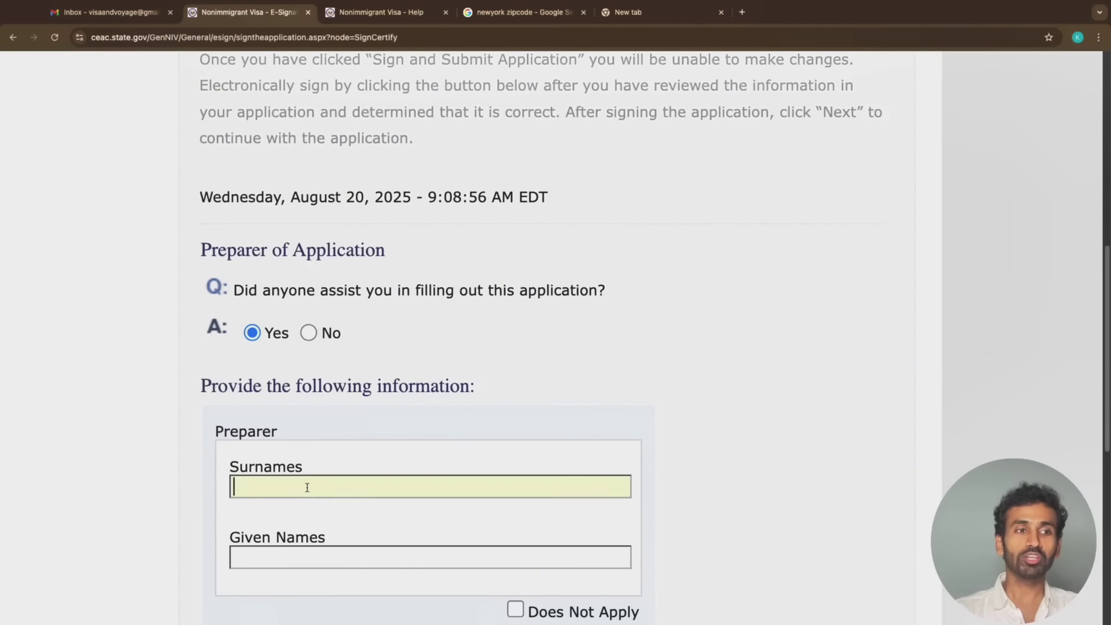
scroll(307, 486, "down", 1)
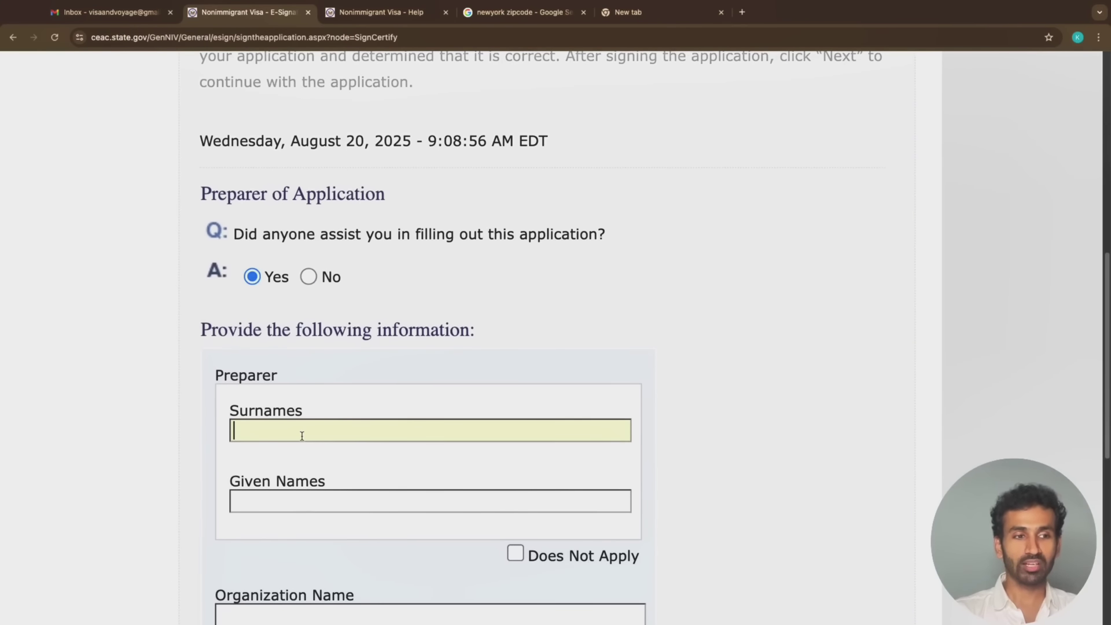
scroll(300, 436, "down", 2)
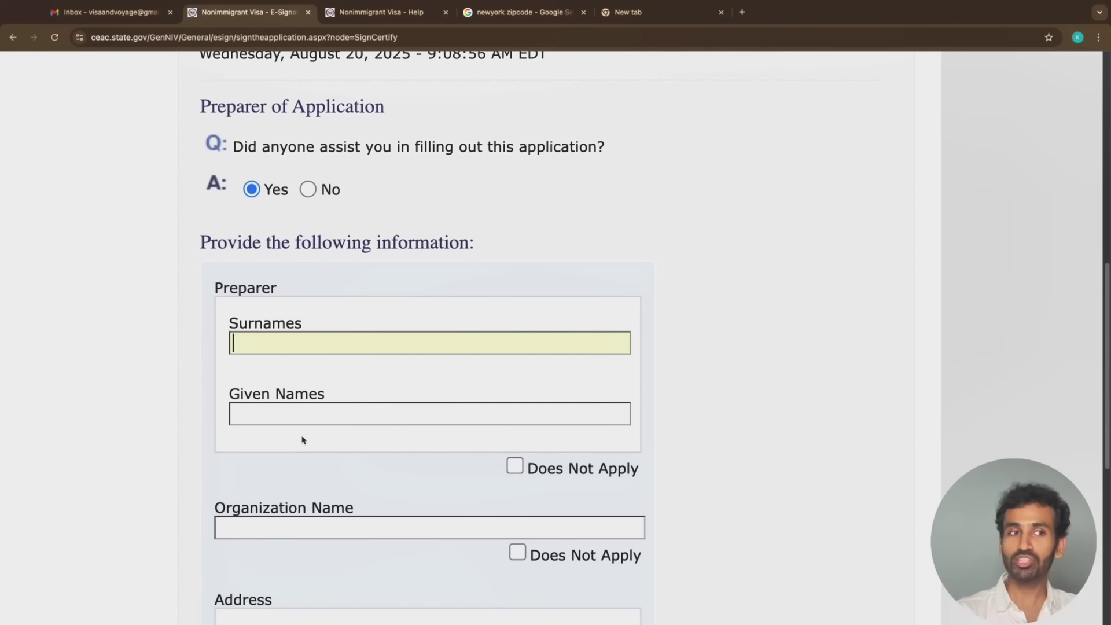
scroll(304, 443, "down", 4)
scroll(318, 457, "down", 7)
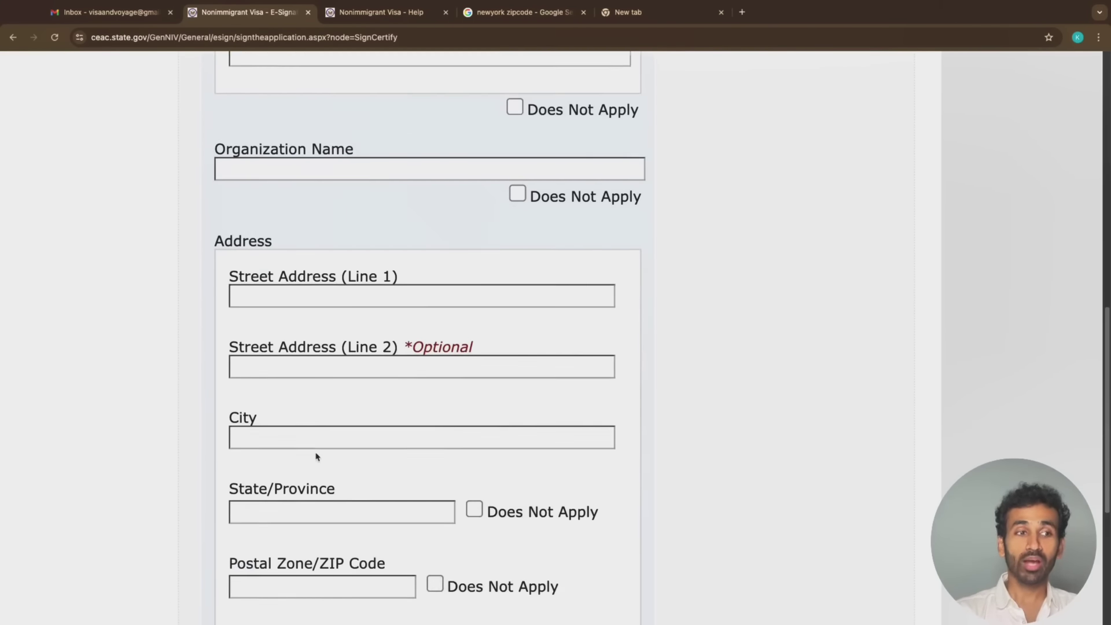
scroll(317, 458, "up", 3)
scroll(316, 457, "up", 1)
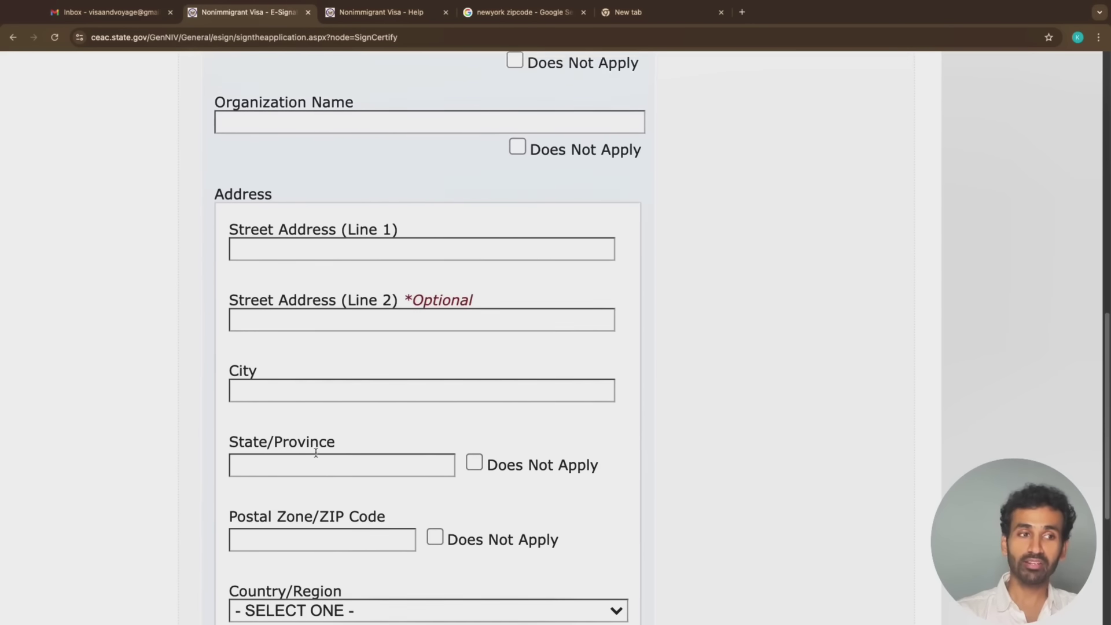
scroll(316, 460, "down", 5)
Go to the preparer's Relationship to You field and check the remaining preparer details
left_click(370, 384)
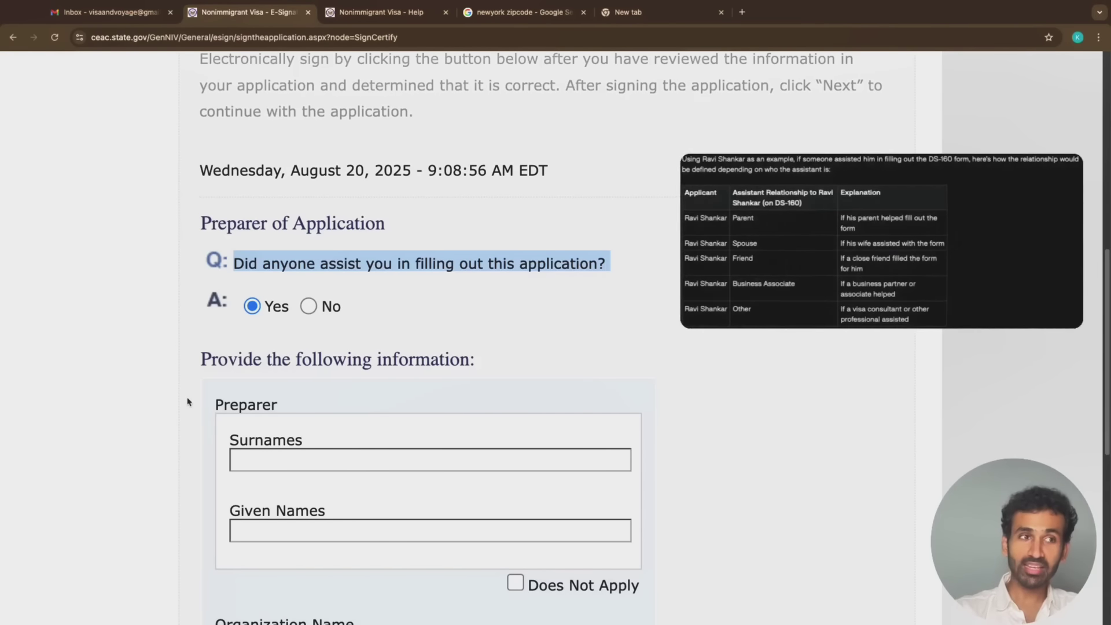
scroll(291, 508, "down", 6)
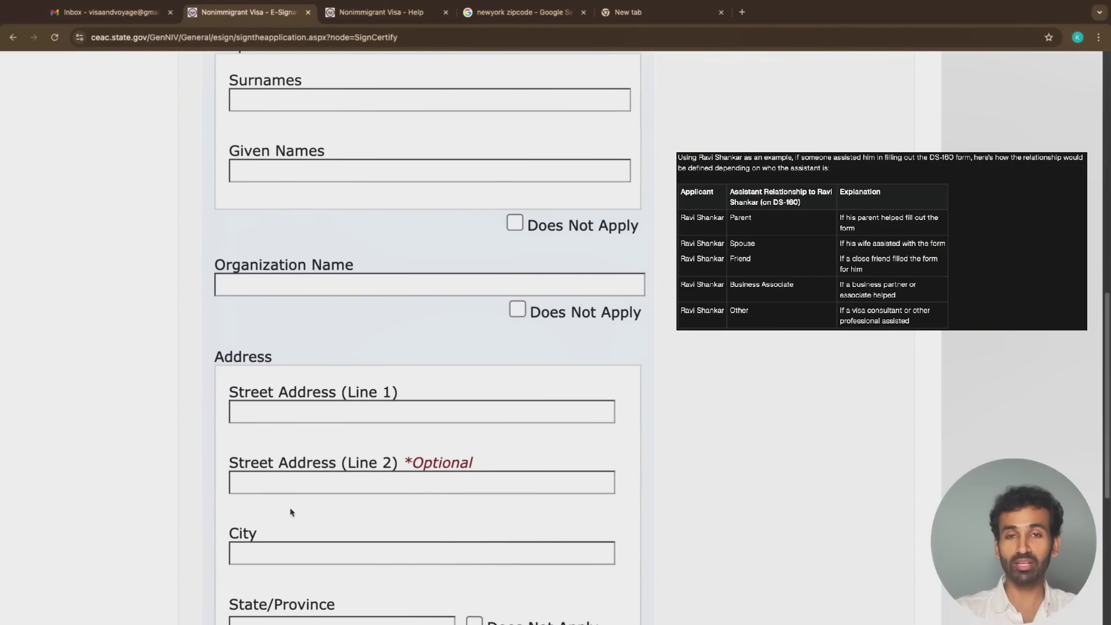
scroll(290, 512, "down", 4)
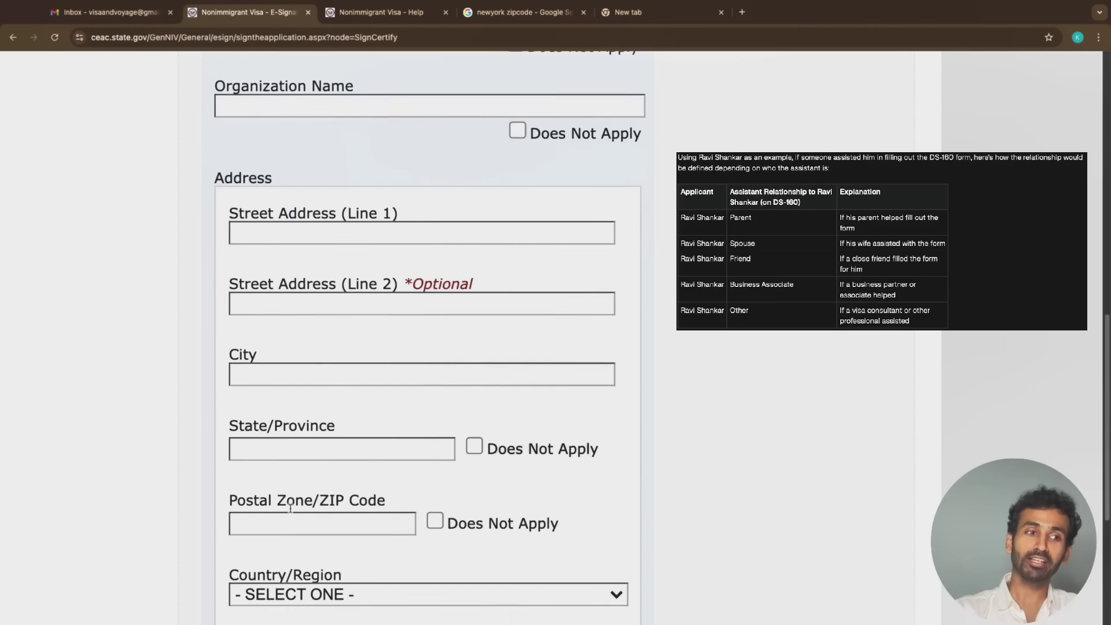
scroll(357, 539, "down", 2)
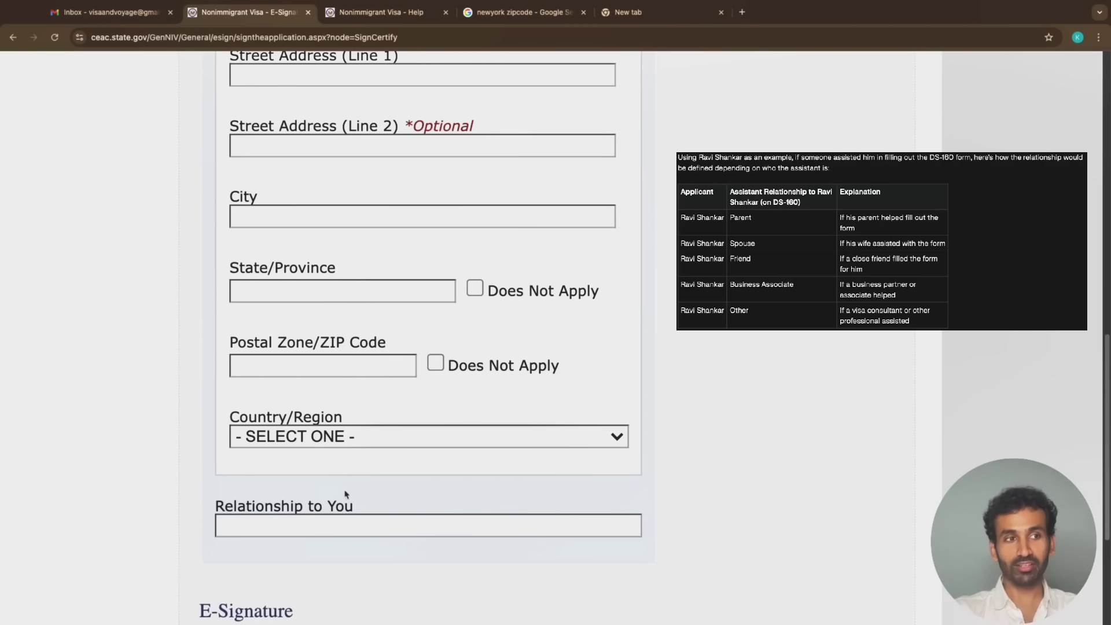
scroll(332, 440, "up", 7)
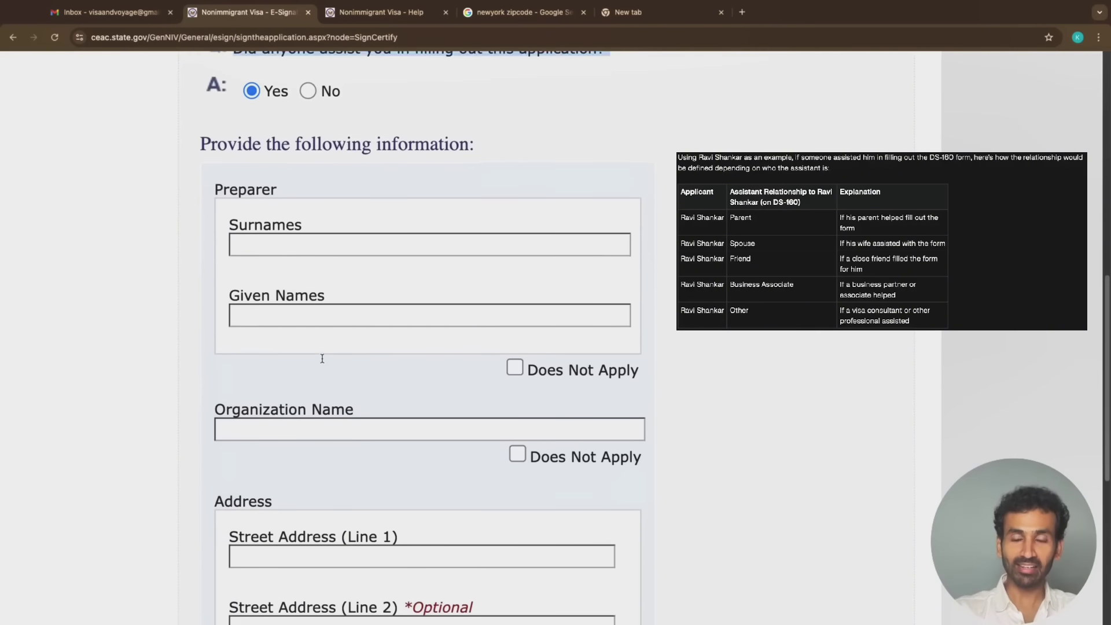
scroll(322, 358, "down", 7)
scroll(322, 363, "down", 3)
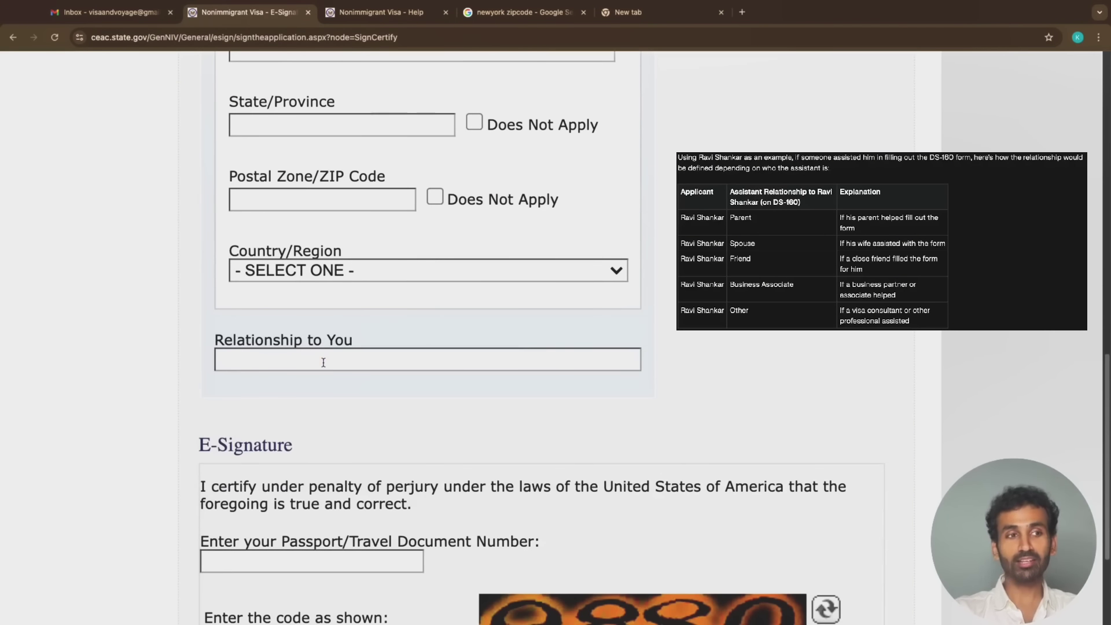
left_click(325, 364)
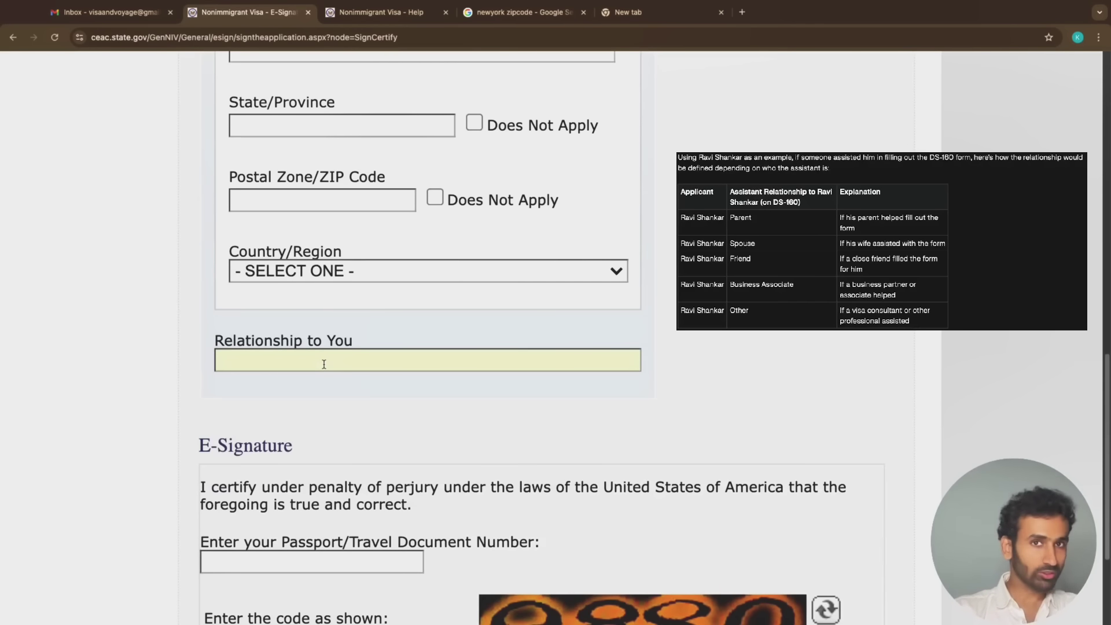
Switch the application-assistance question back to No
scroll(368, 348, "up", 1)
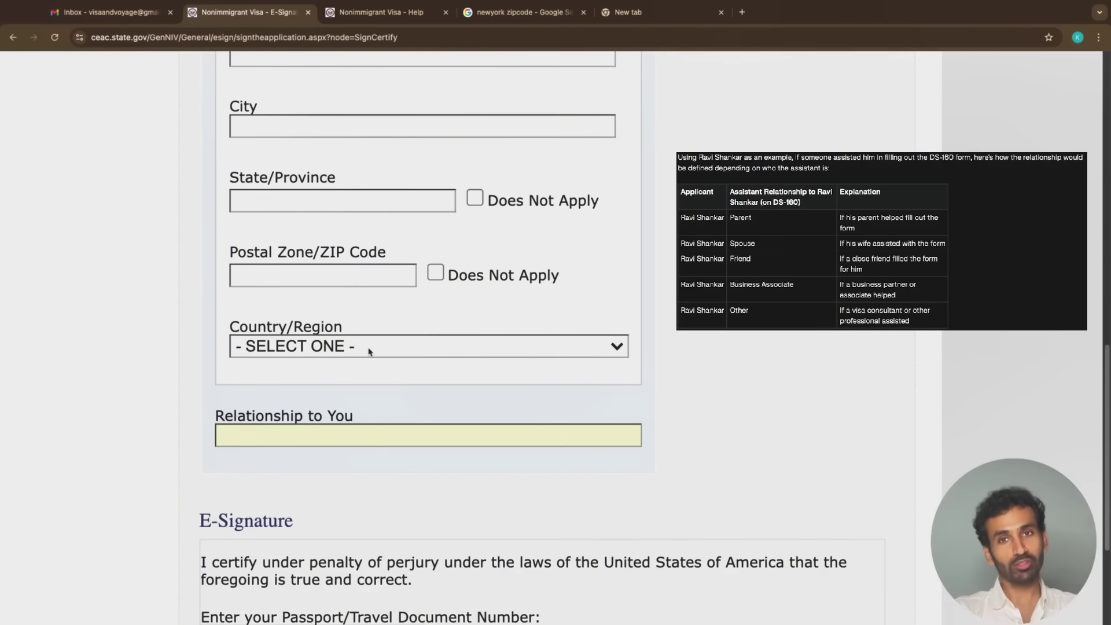
scroll(369, 350, "up", 2)
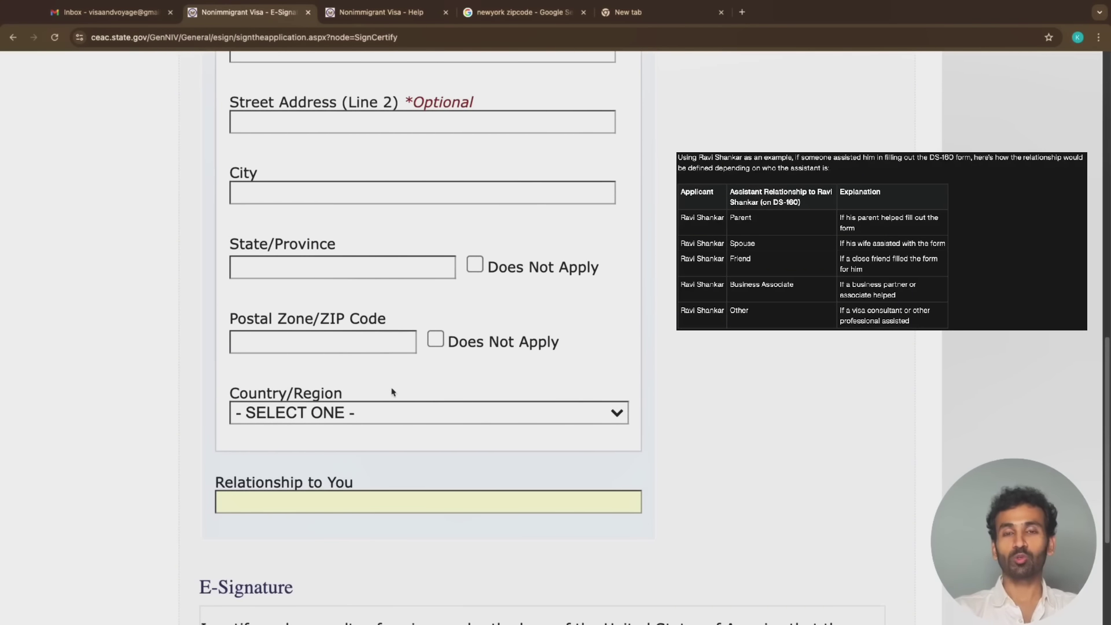
scroll(392, 392, "up", 7)
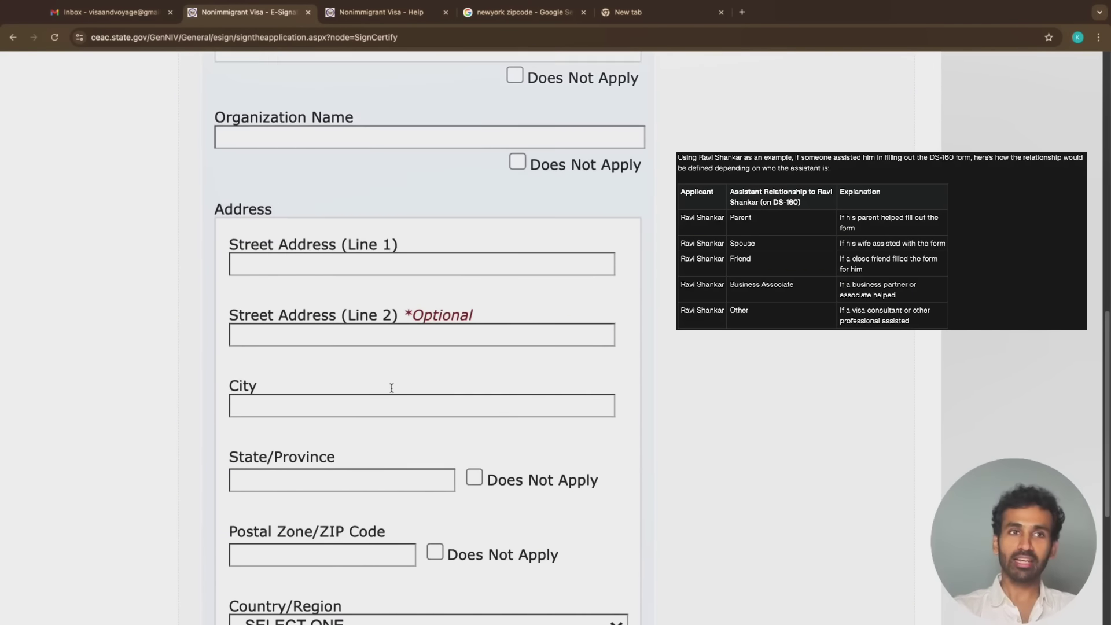
scroll(392, 393, "down", 5)
scroll(392, 392, "up", 4)
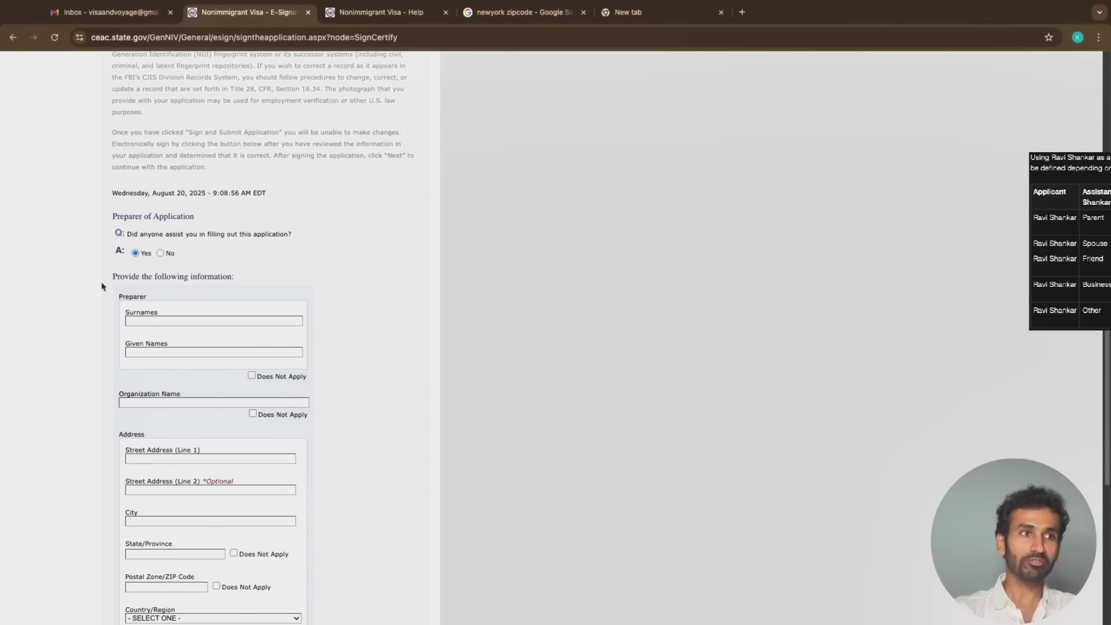
left_click(160, 254)
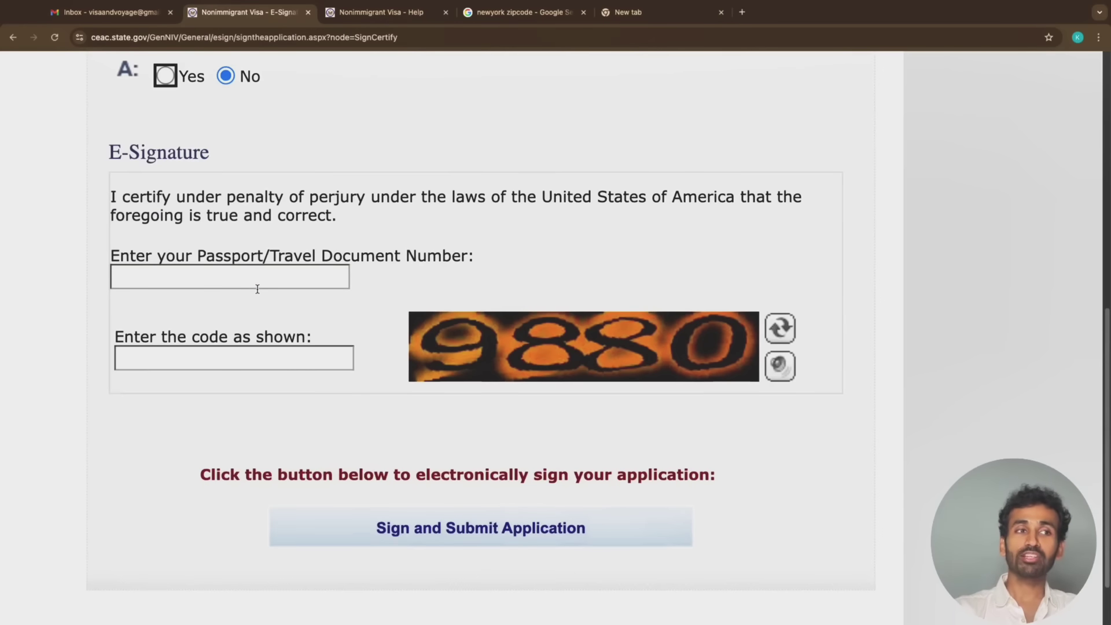
Enter the applicant's passport number in the Passport/Travel Document Number signature field
left_click(258, 286)
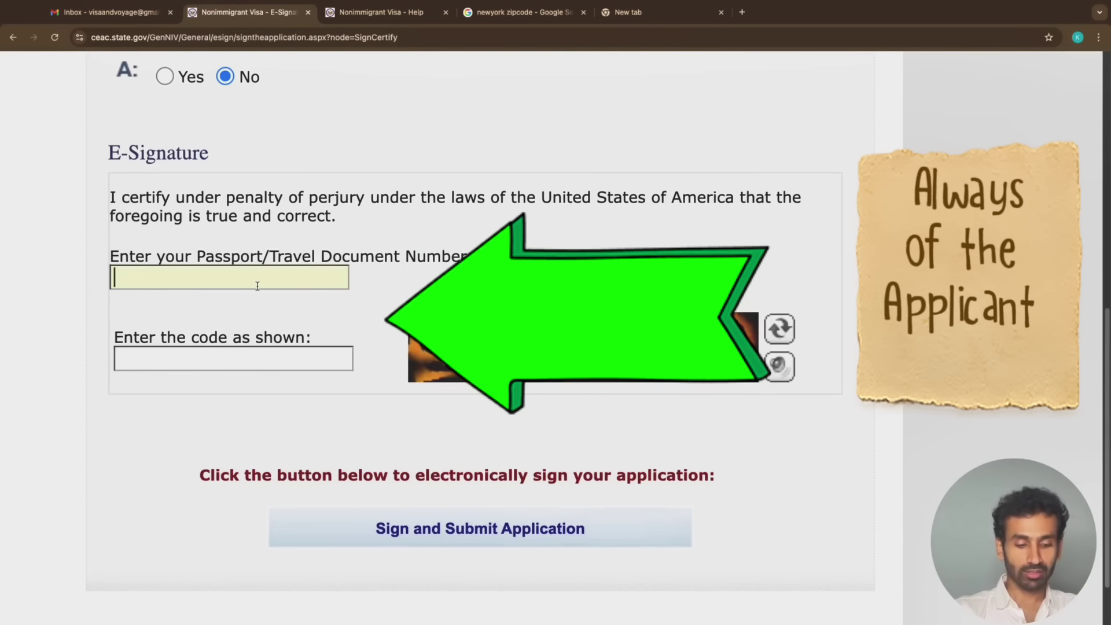
scroll(258, 286, "up", 15)
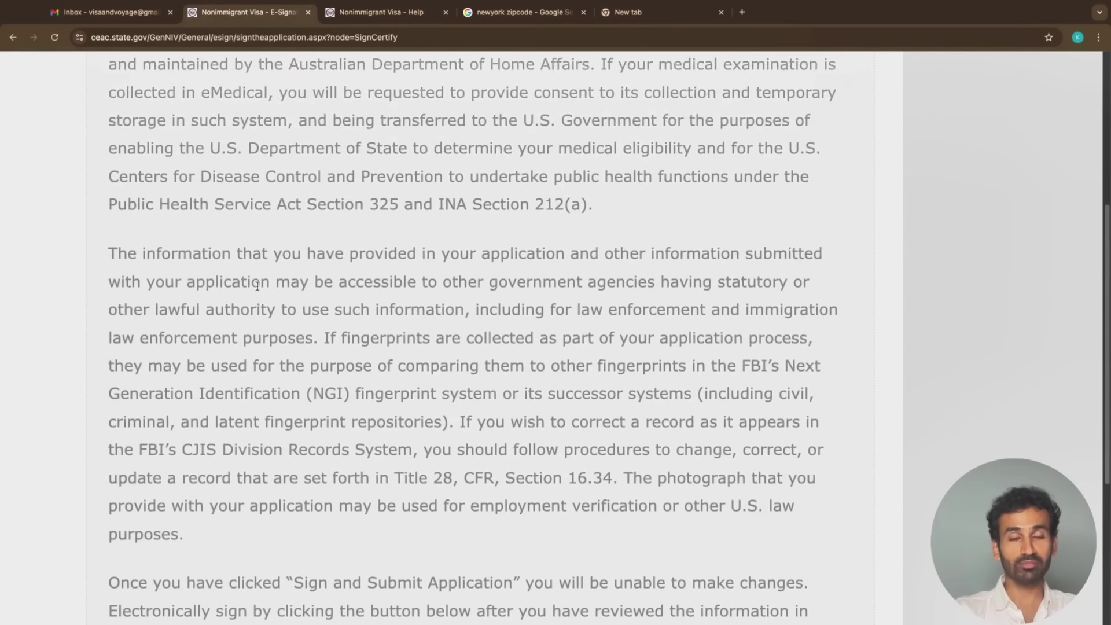
scroll(258, 286, "up", 5)
scroll(256, 292, "down", 20)
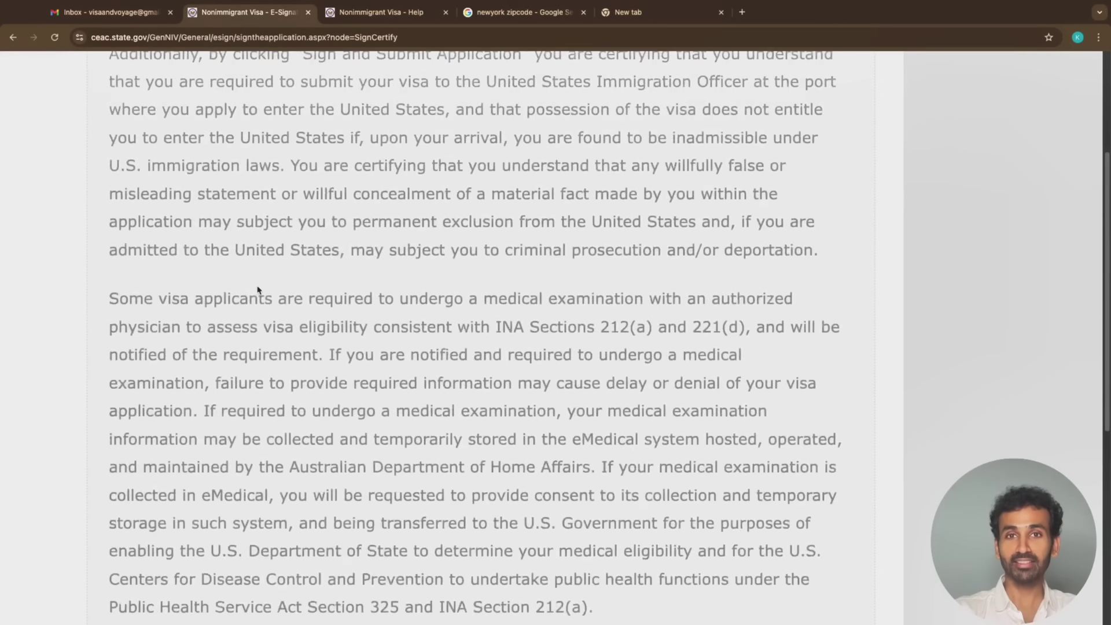
scroll(338, 316, "down", 15)
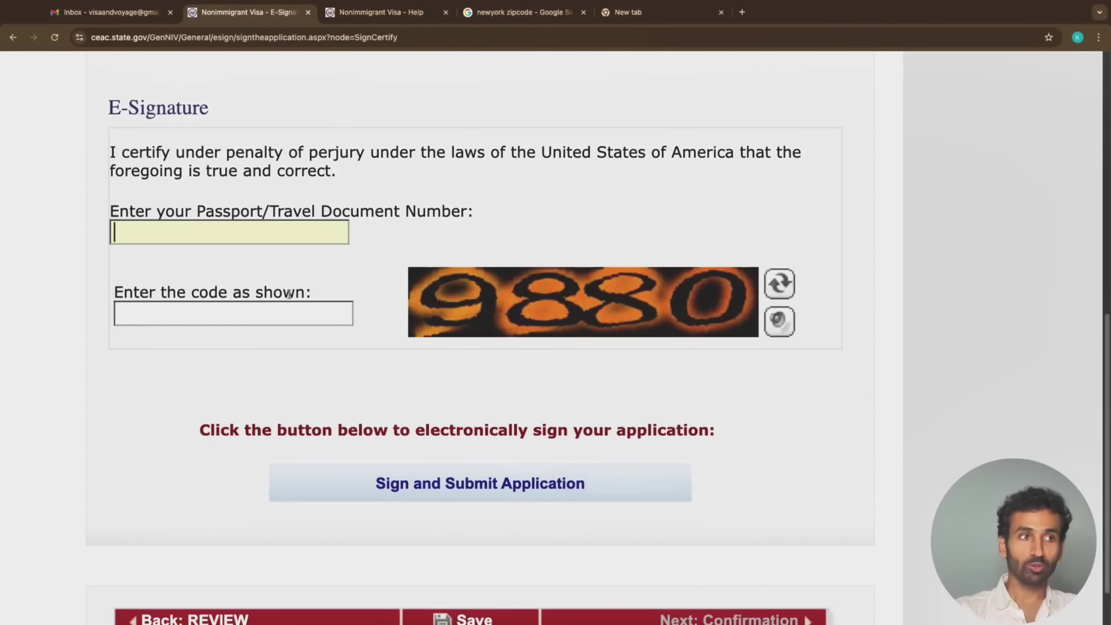
type("Y123456")
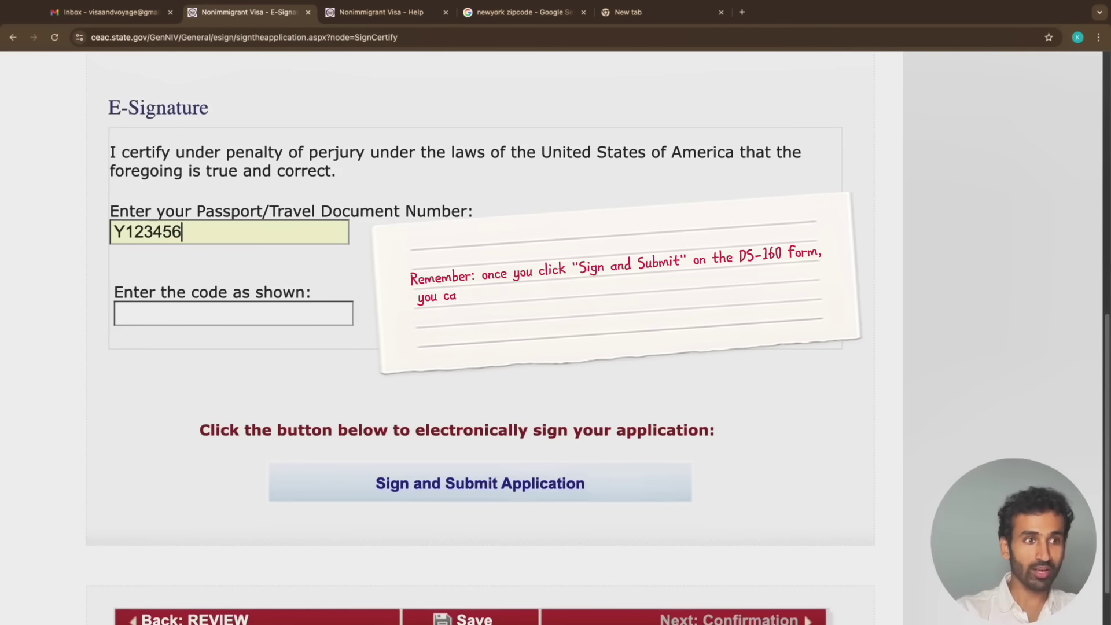
Enter the displayed verification code and sign and submit the application
left_click(275, 317)
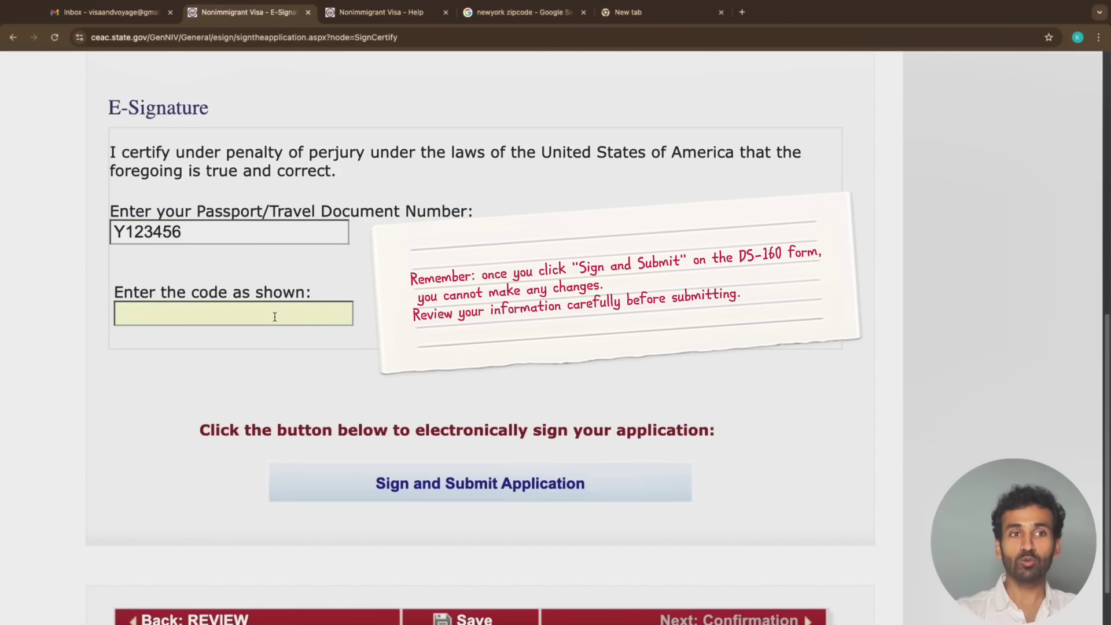
type("9880")
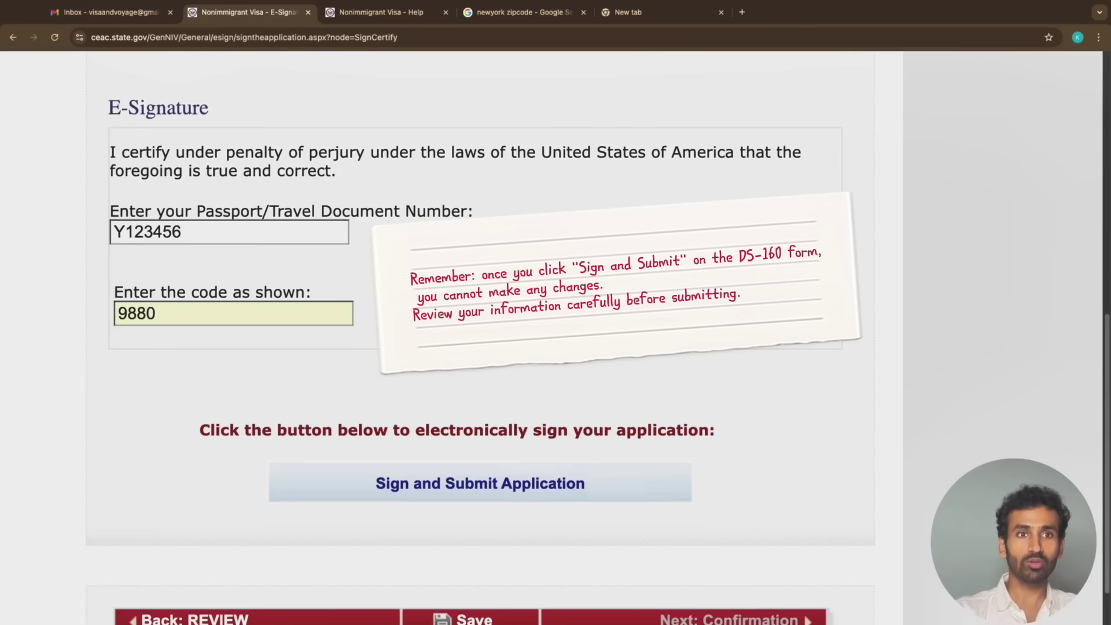
left_click(521, 465)
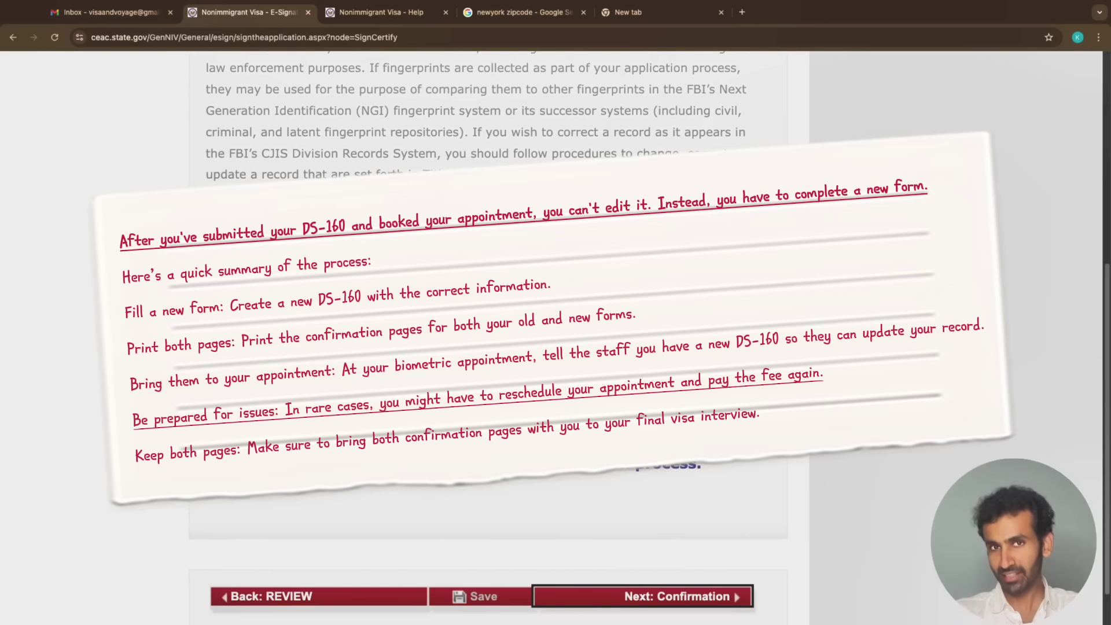
Continue from the submission message to the Confirmation page with the barcode
scroll(562, 510, "down", 2)
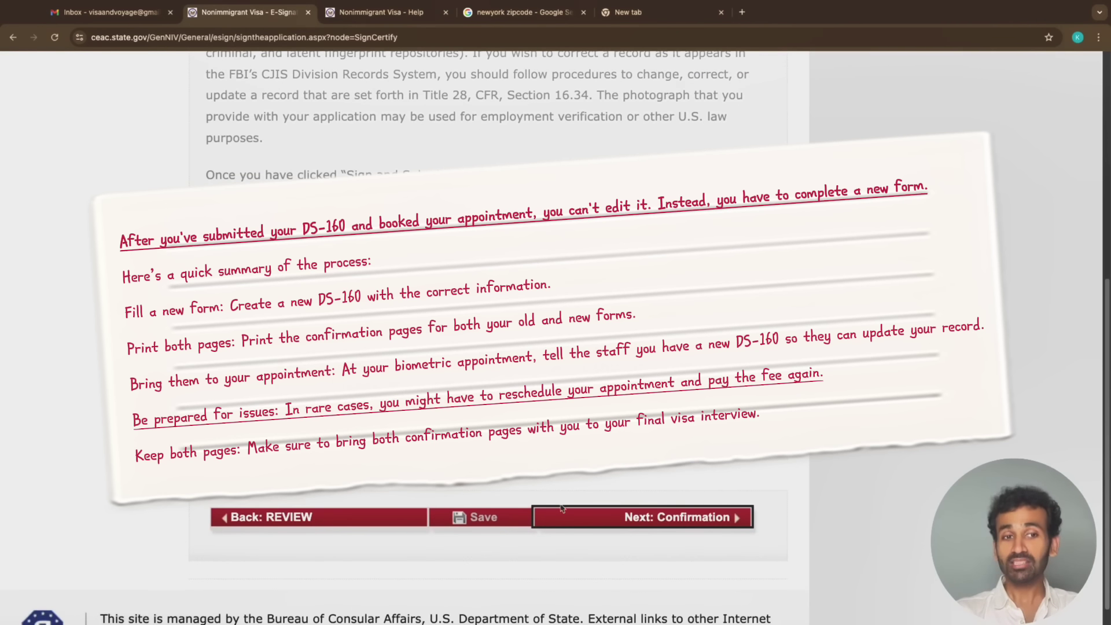
left_click(671, 524)
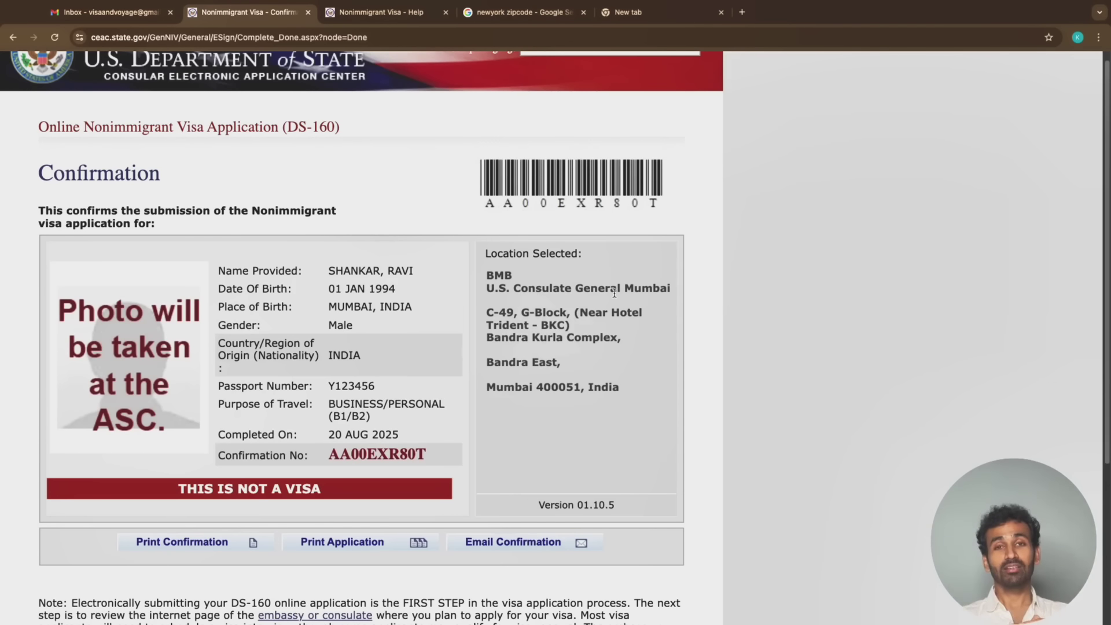
scroll(541, 499, "down", 1)
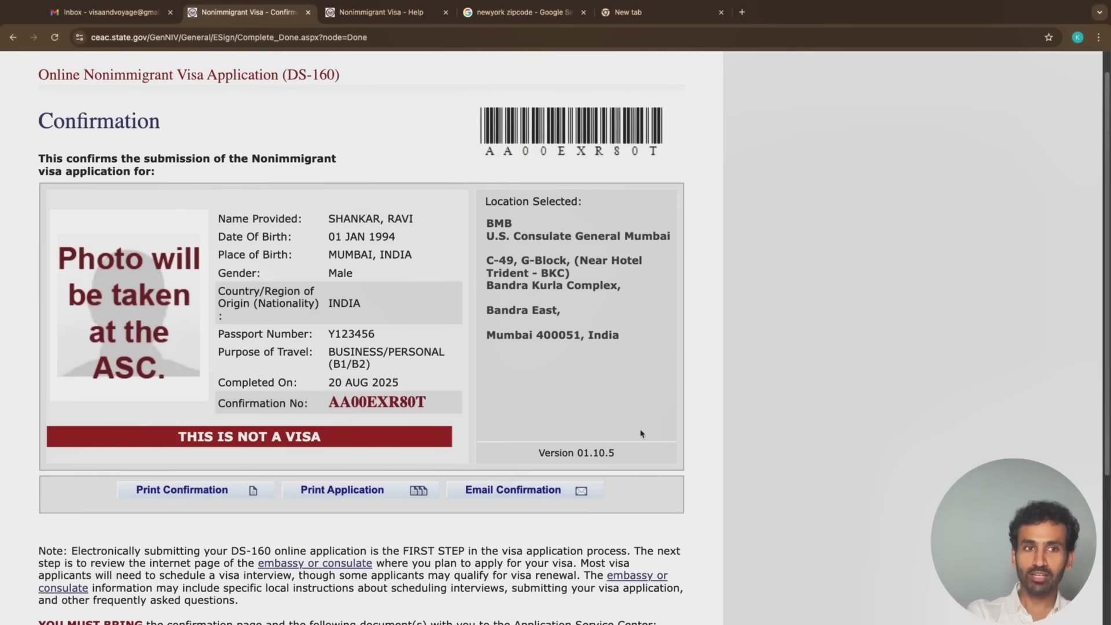
scroll(641, 434, "up", 2)
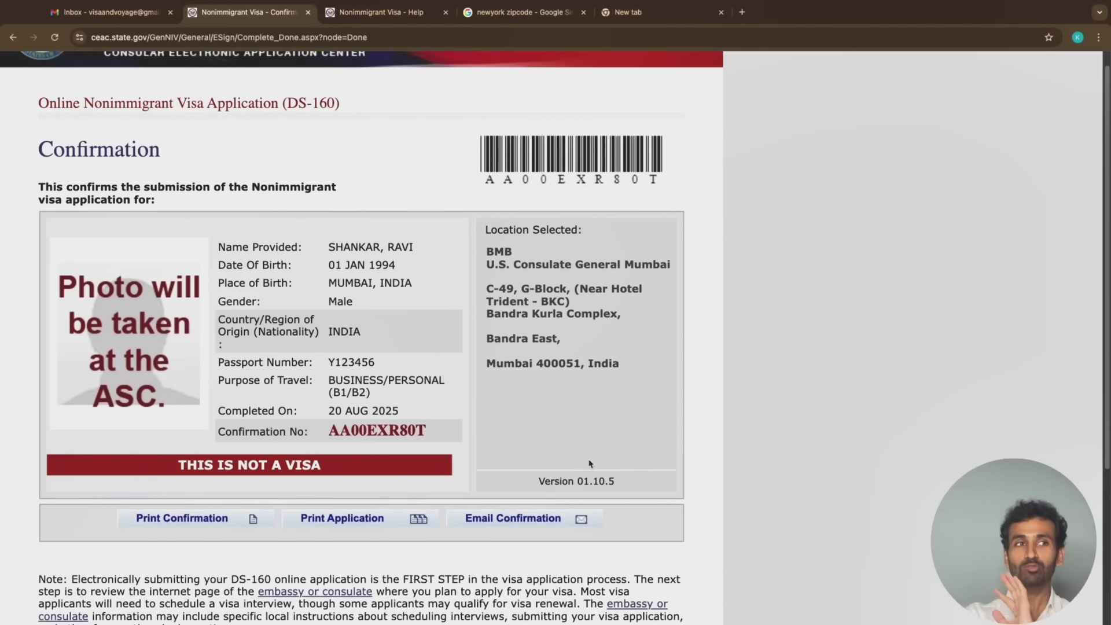
scroll(588, 462, "down", 5)
scroll(590, 463, "down", 4)
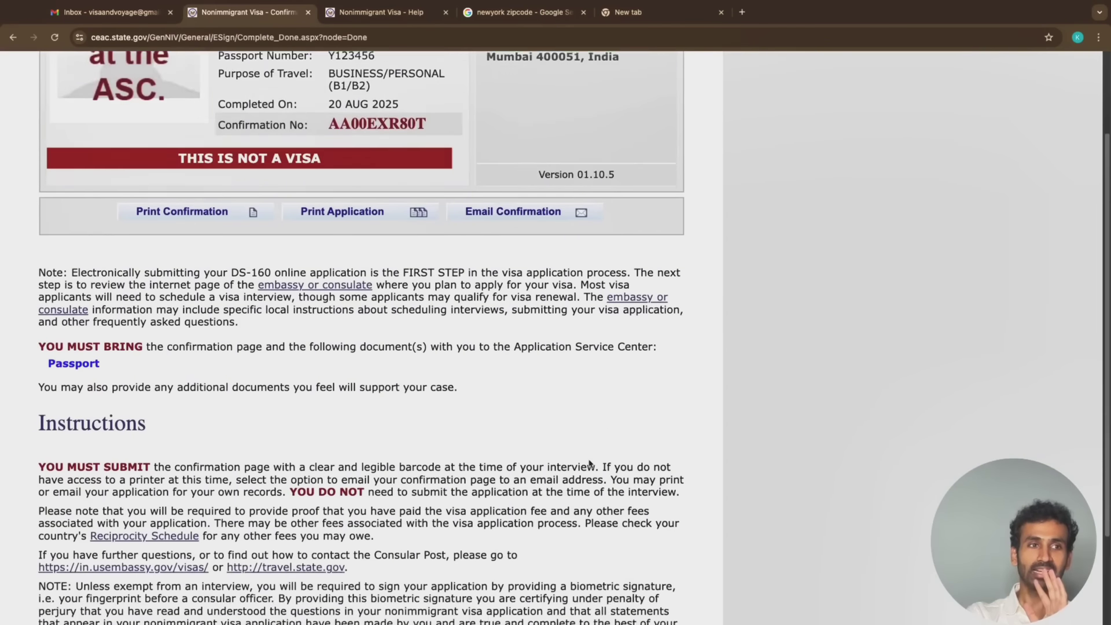
scroll(590, 463, "up", 5)
scroll(589, 463, "up", 4)
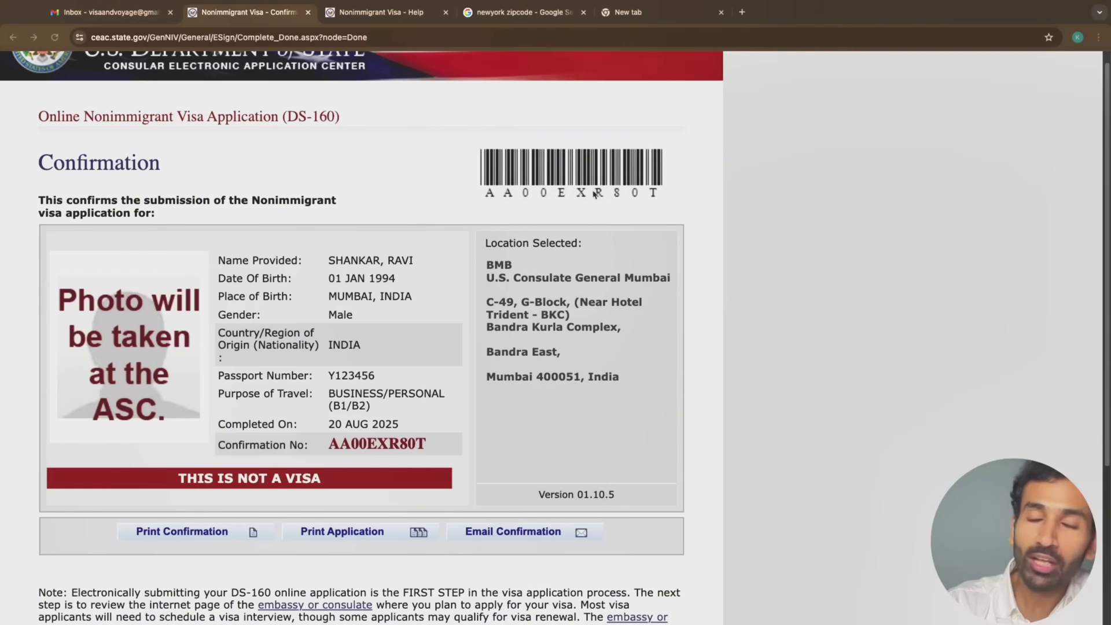
scroll(274, 460, "down", 10)
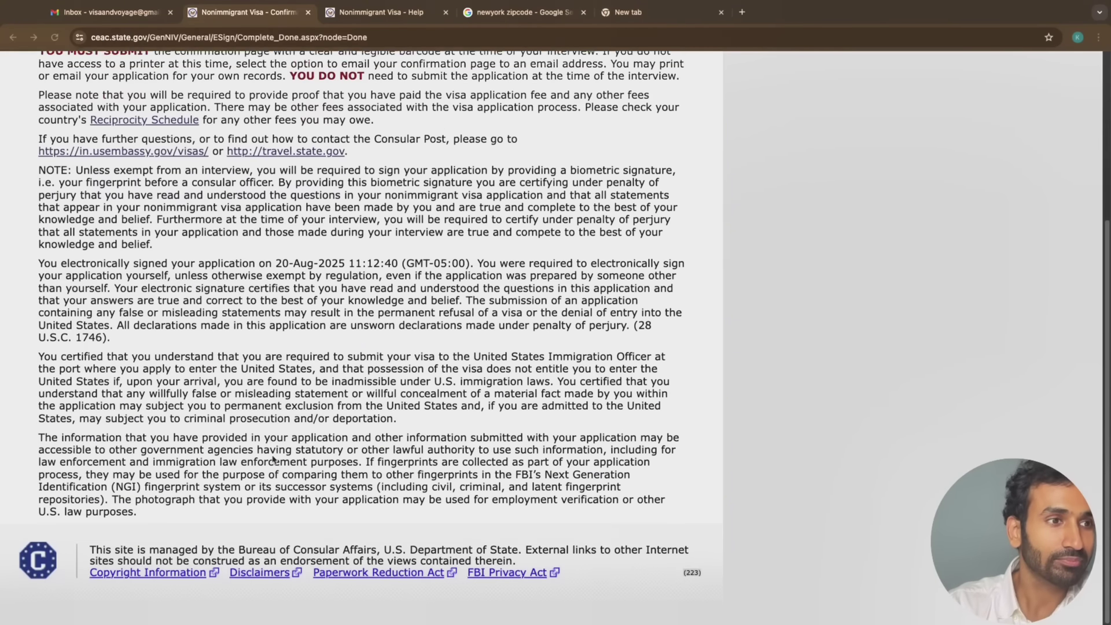
scroll(274, 460, "up", 10)
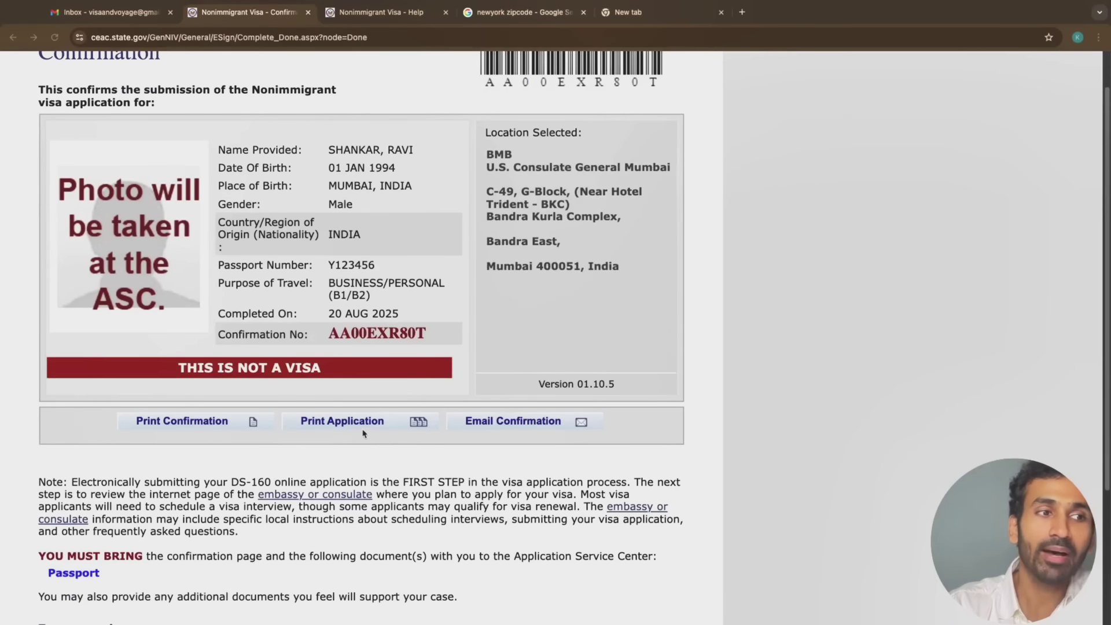
left_click(418, 423)
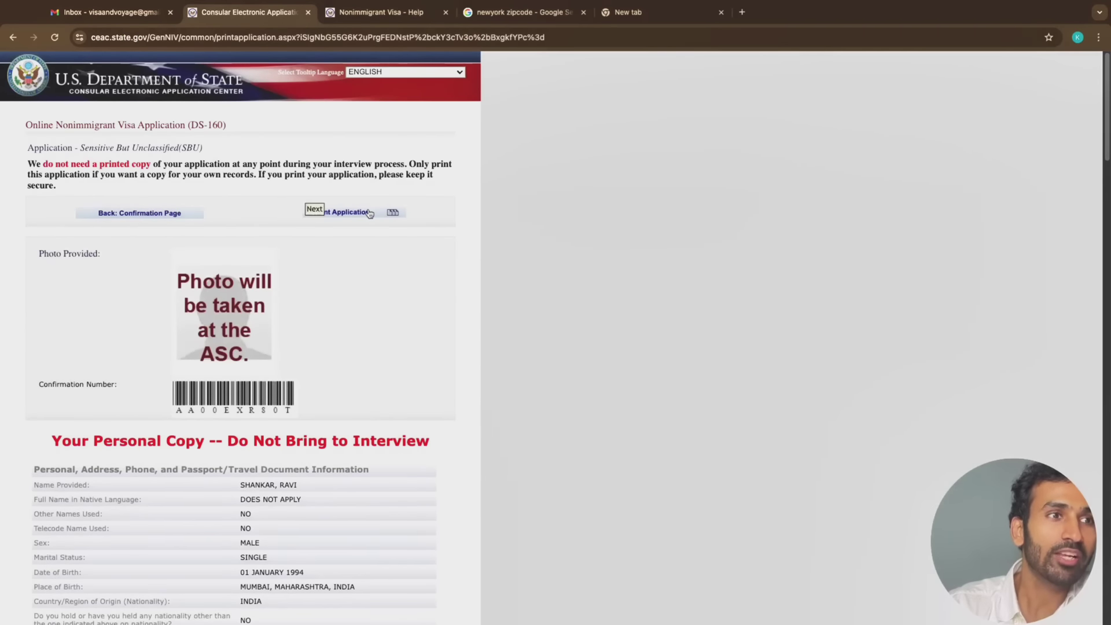
left_click(371, 213)
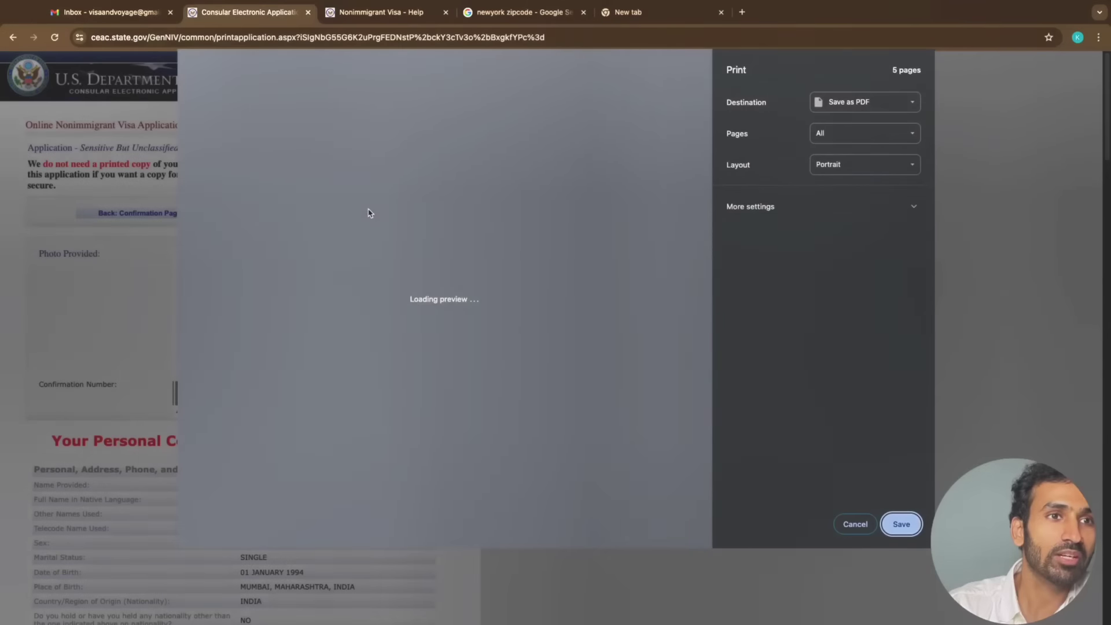
scroll(489, 222, "down", 10)
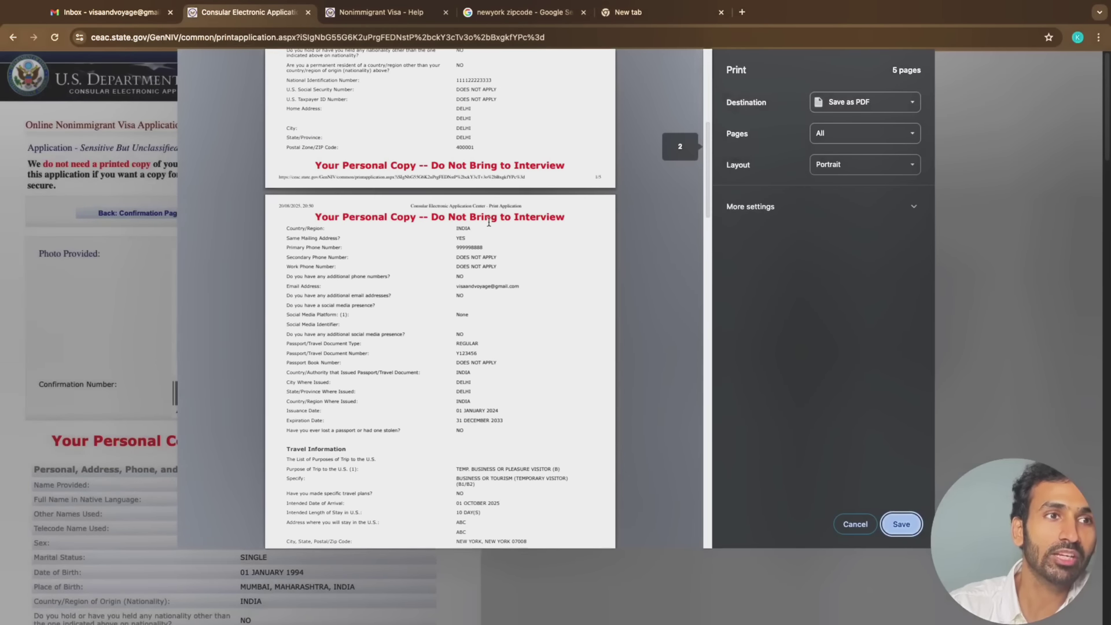
scroll(489, 222, "down", 10)
scroll(489, 222, "up", 10)
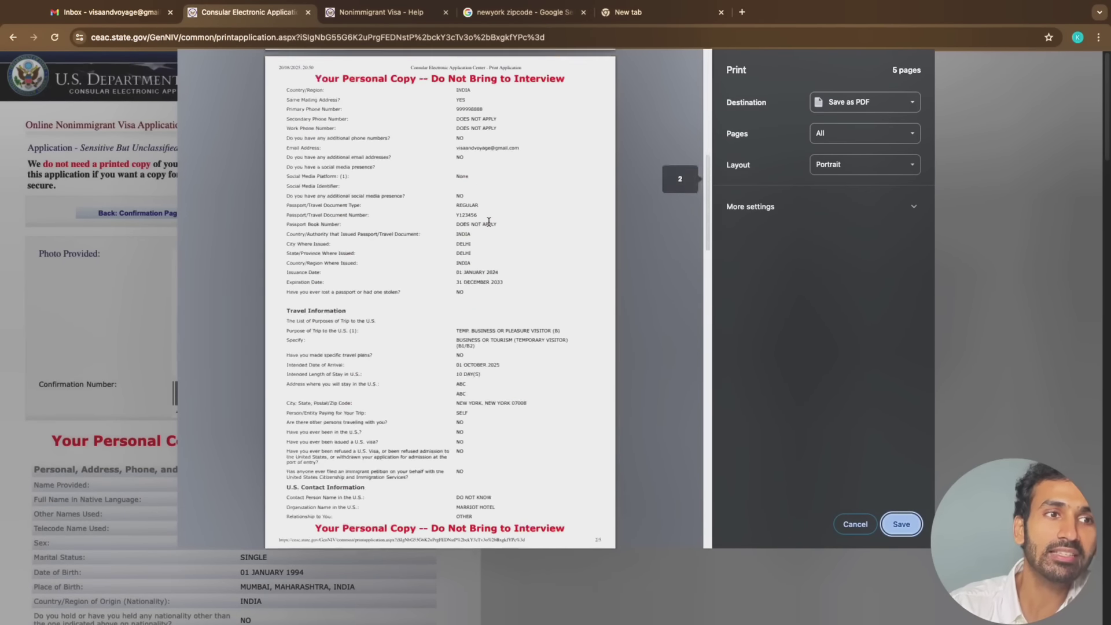
scroll(489, 222, "down", 15)
left_click(903, 527)
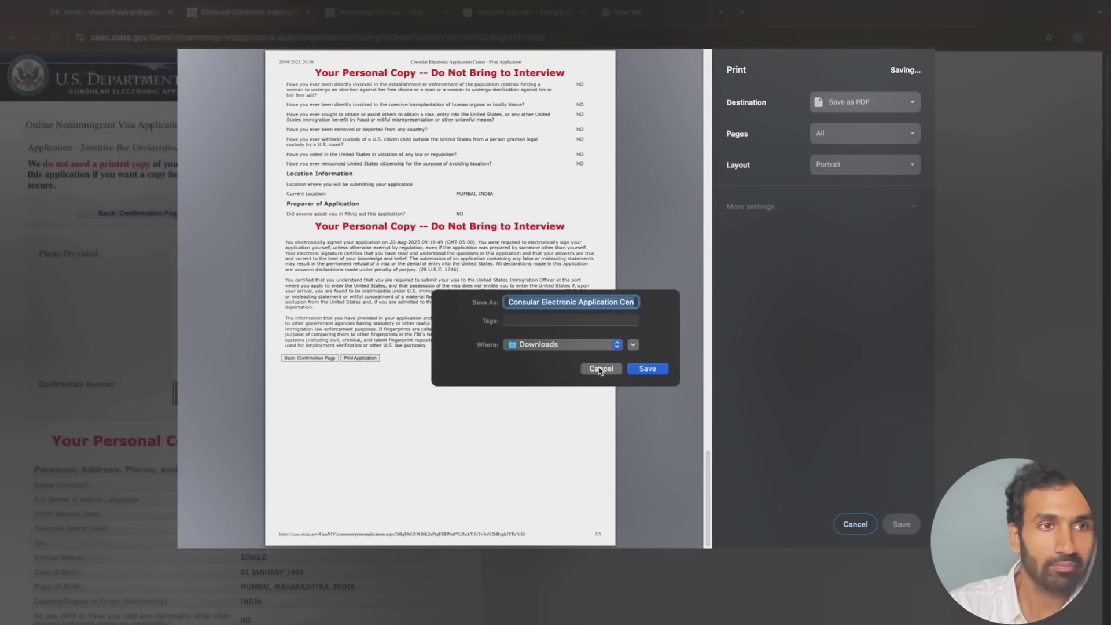
left_click(600, 369)
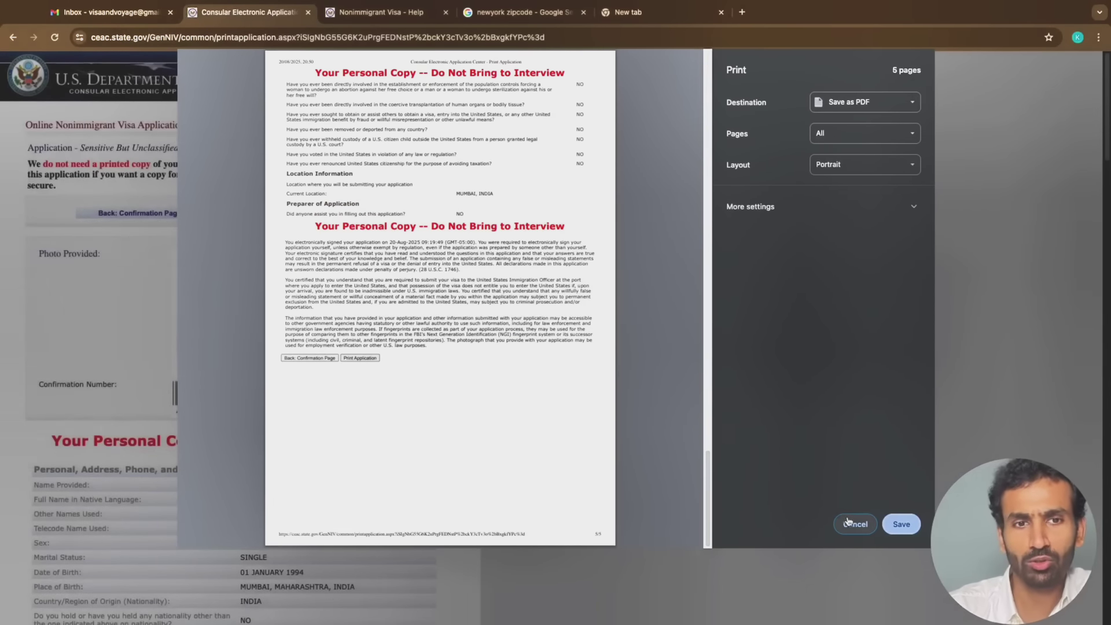
left_click(848, 523)
left_click(143, 215)
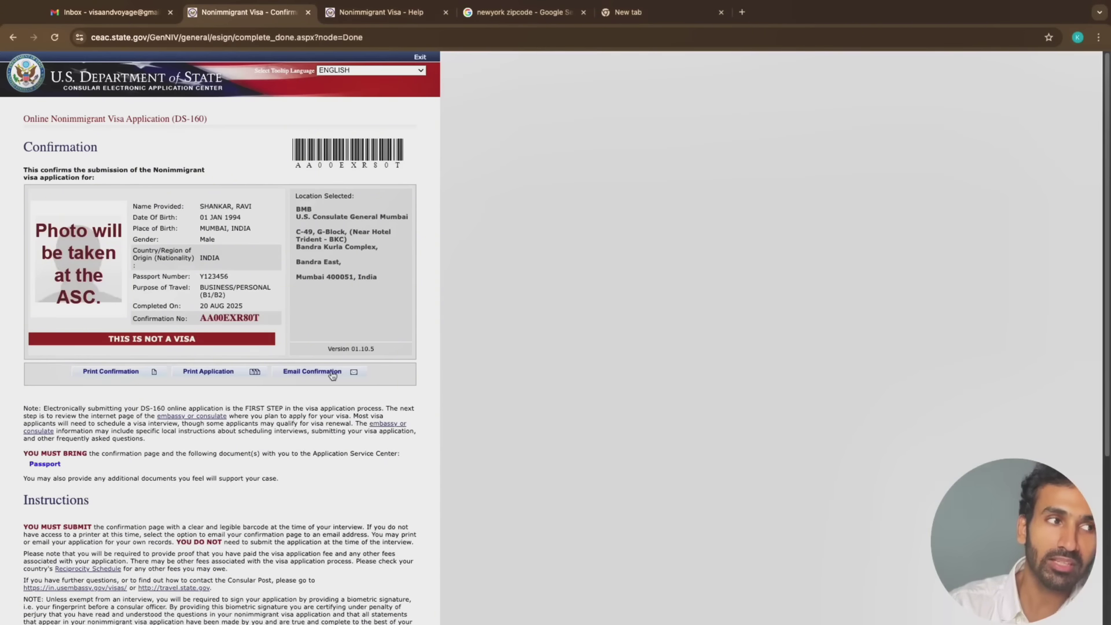
Preview the two-page confirmation printout, cancel it, and choose Email Confirmation
left_click(139, 374)
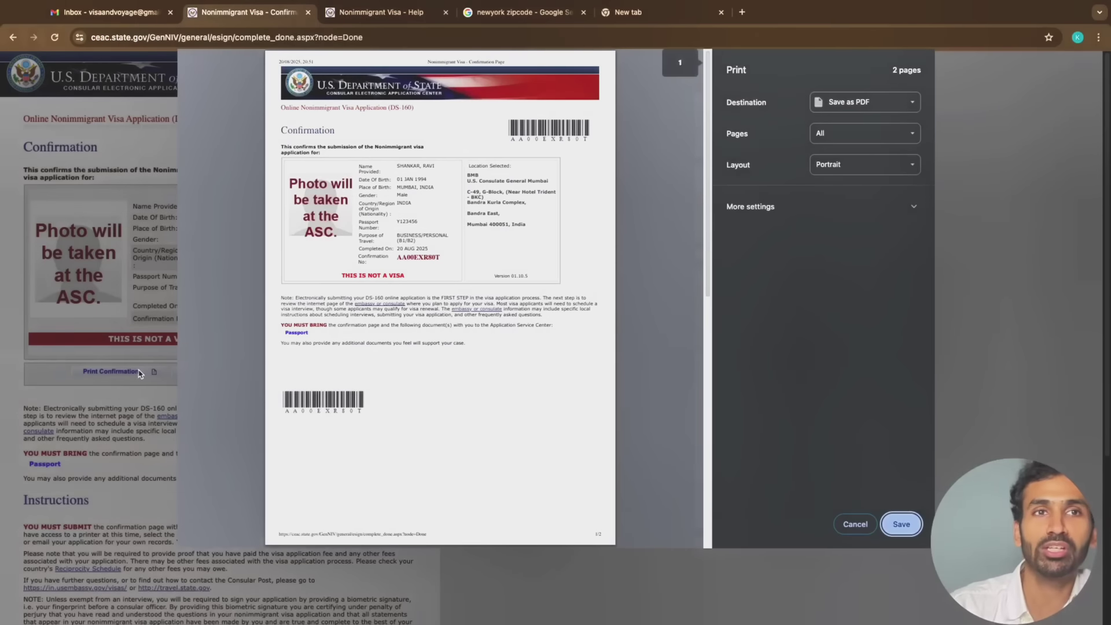
scroll(527, 292, "down", 10)
scroll(526, 293, "up", 10)
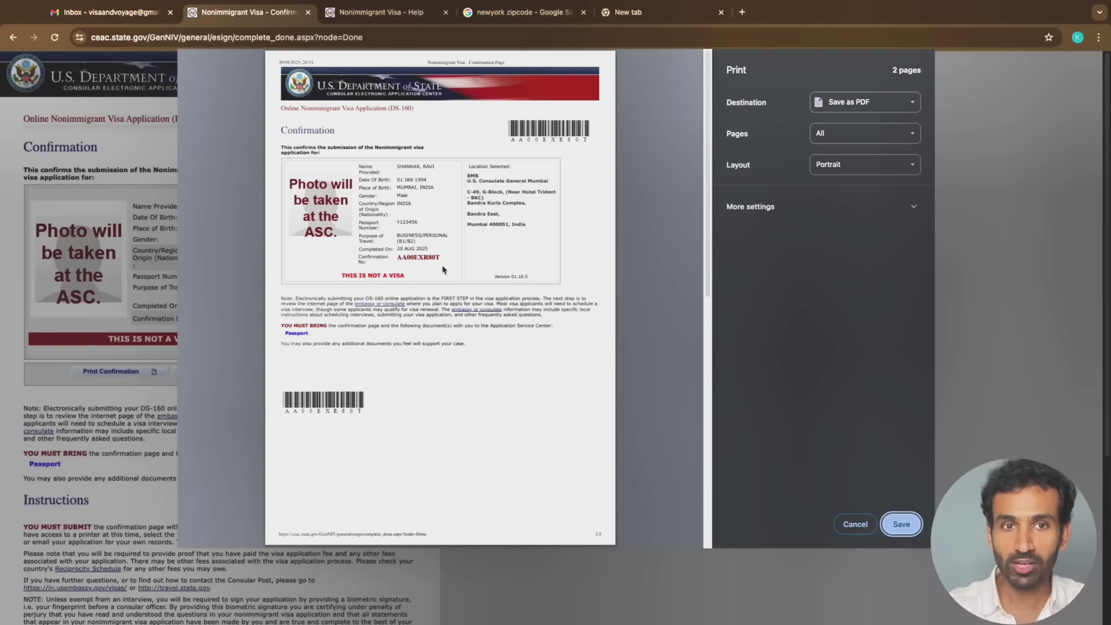
left_click(855, 524)
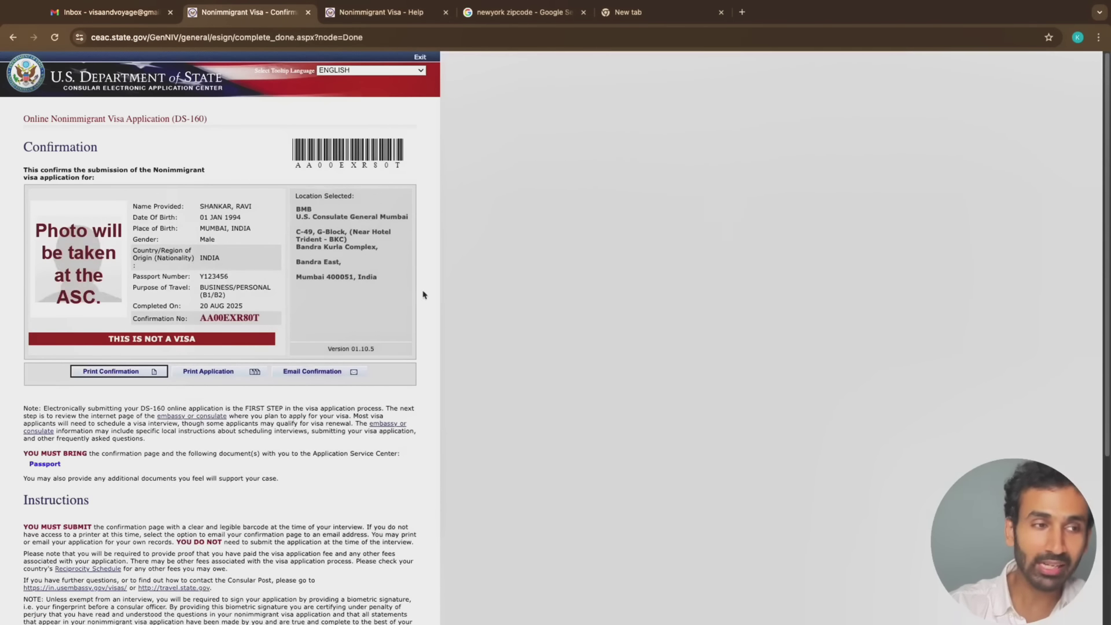
left_click(329, 375)
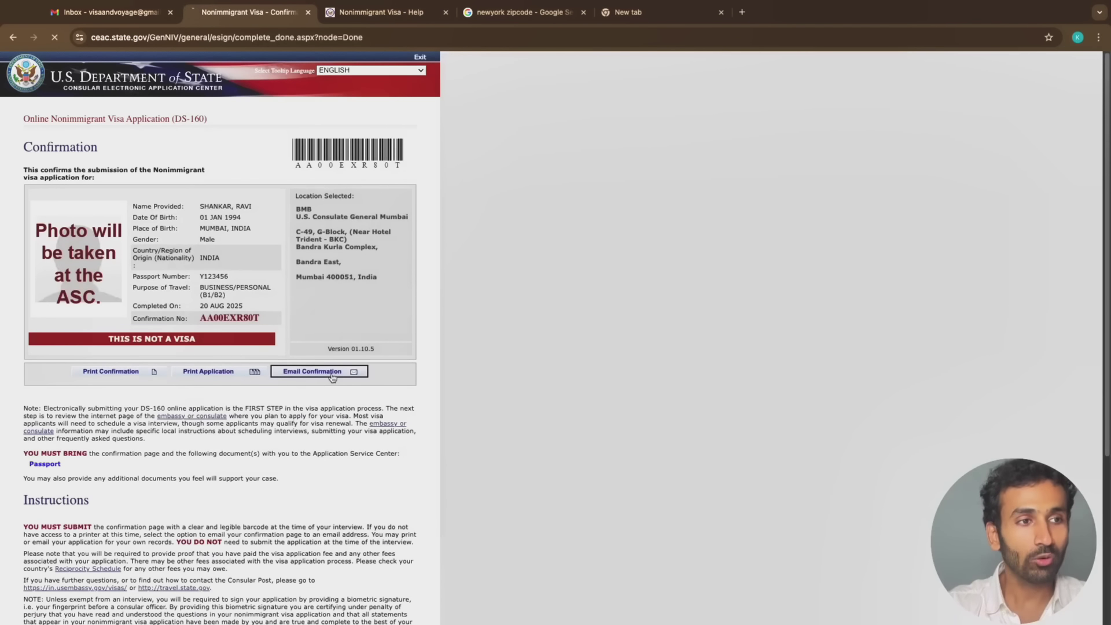